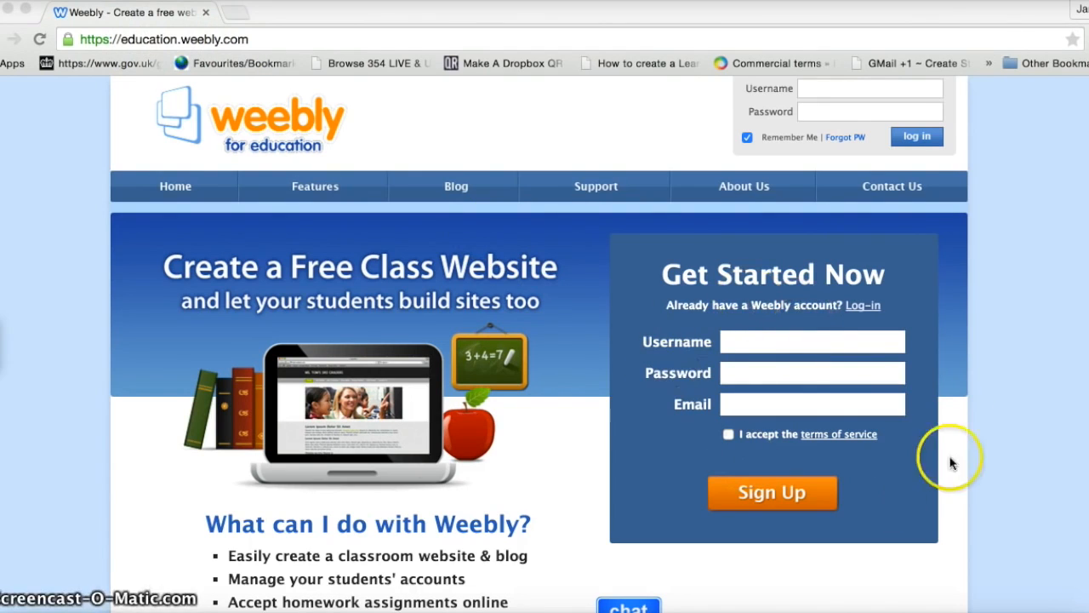
Step: Sign up for a new teacher account with a chosen username
left_click(734, 342)
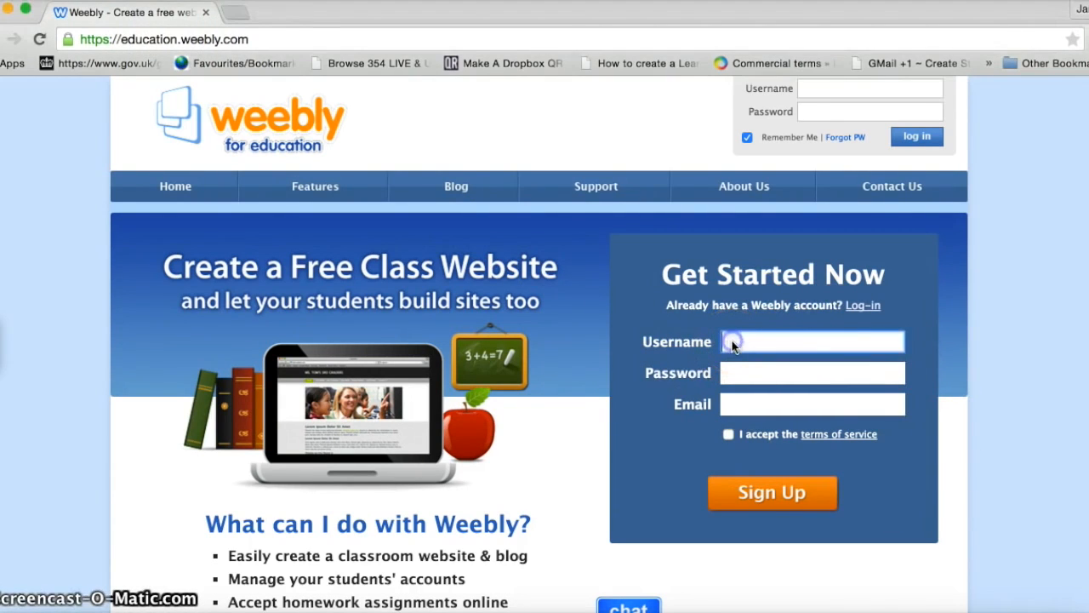
type("Jamie4786")
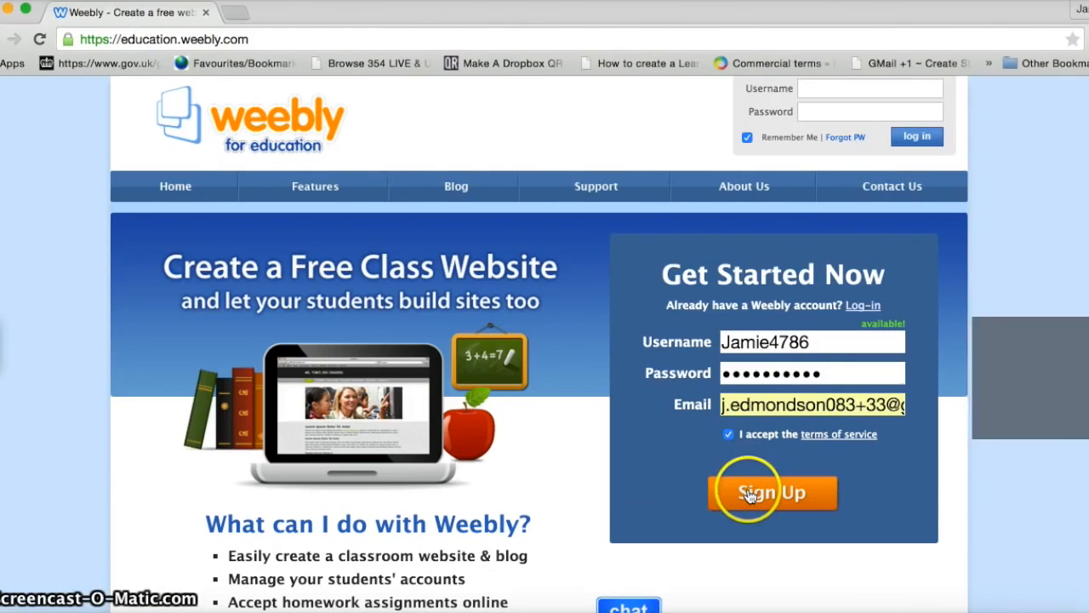
left_click(748, 496)
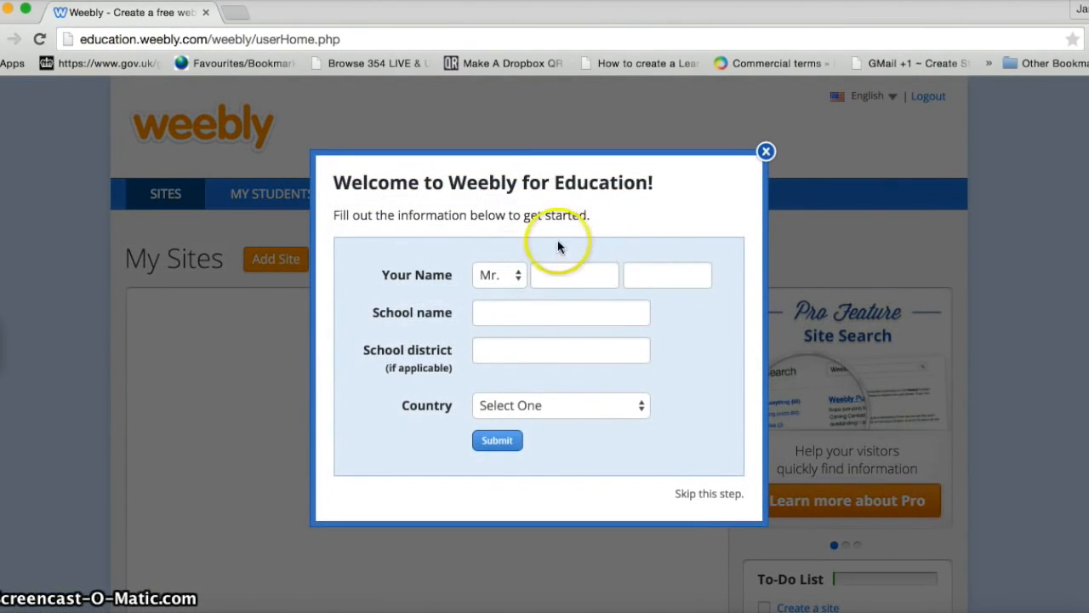
Step: Submit the teacher's welcome details and begin setting up a class
left_click(563, 280)
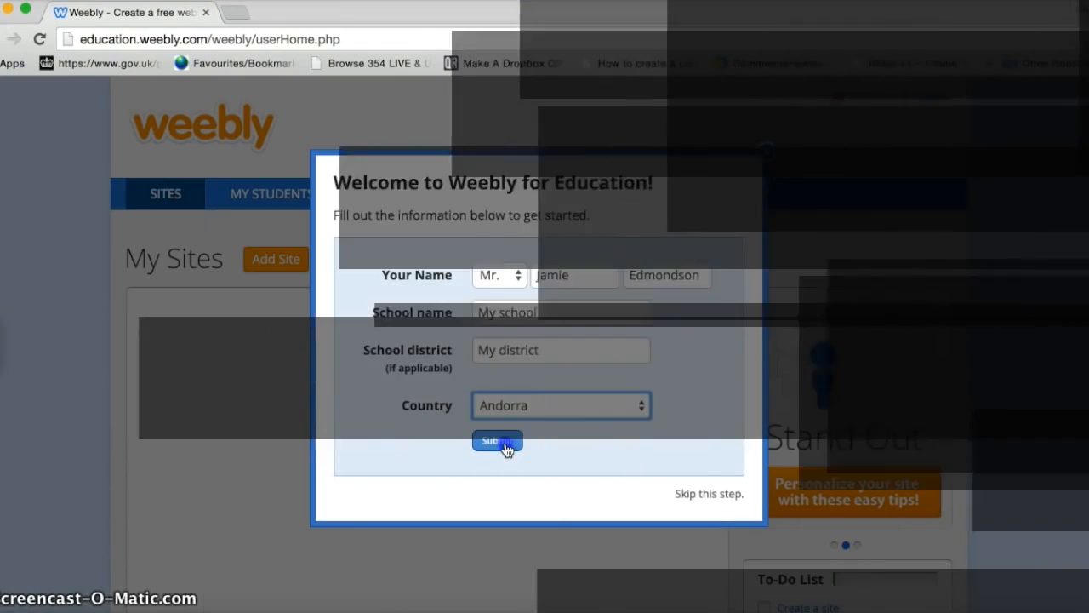
left_click(504, 446)
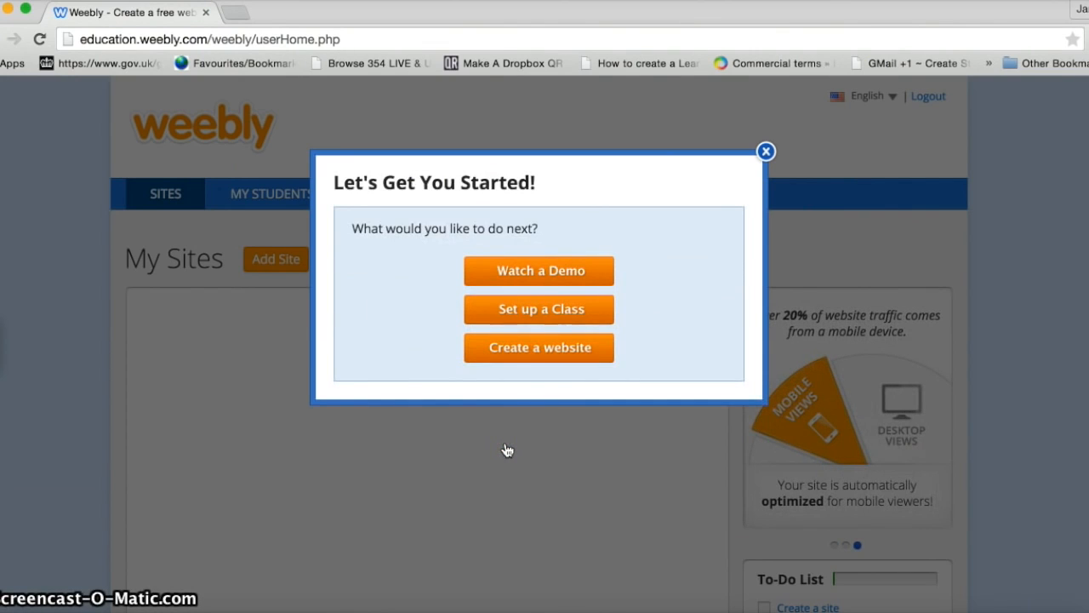
left_click(537, 317)
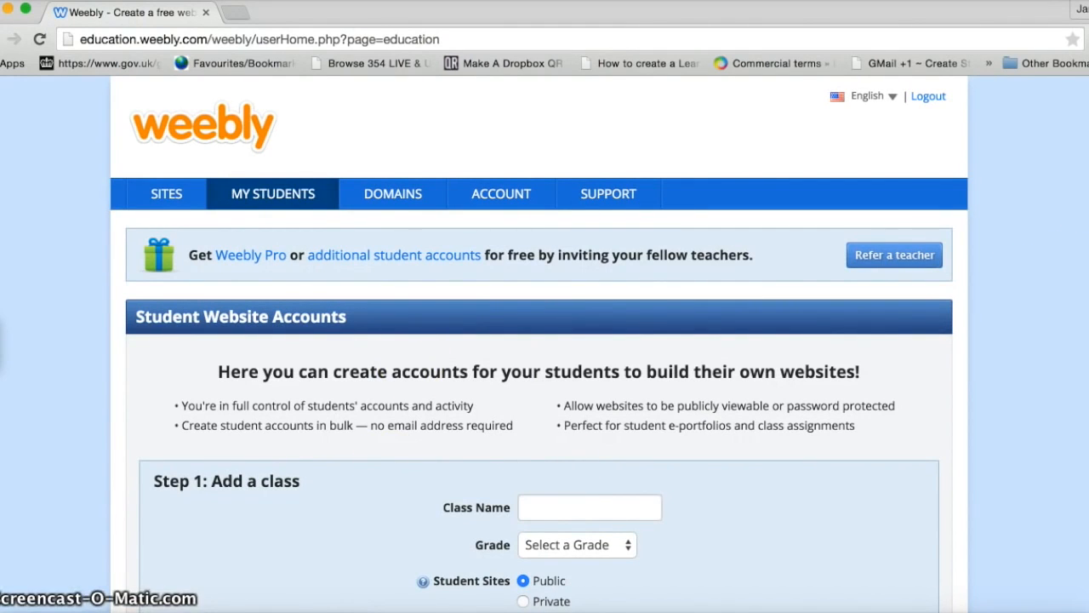
Step: Create the private 6th-grade class 'year 6' protected by a class password
scroll(1080, 280, "down", 5)
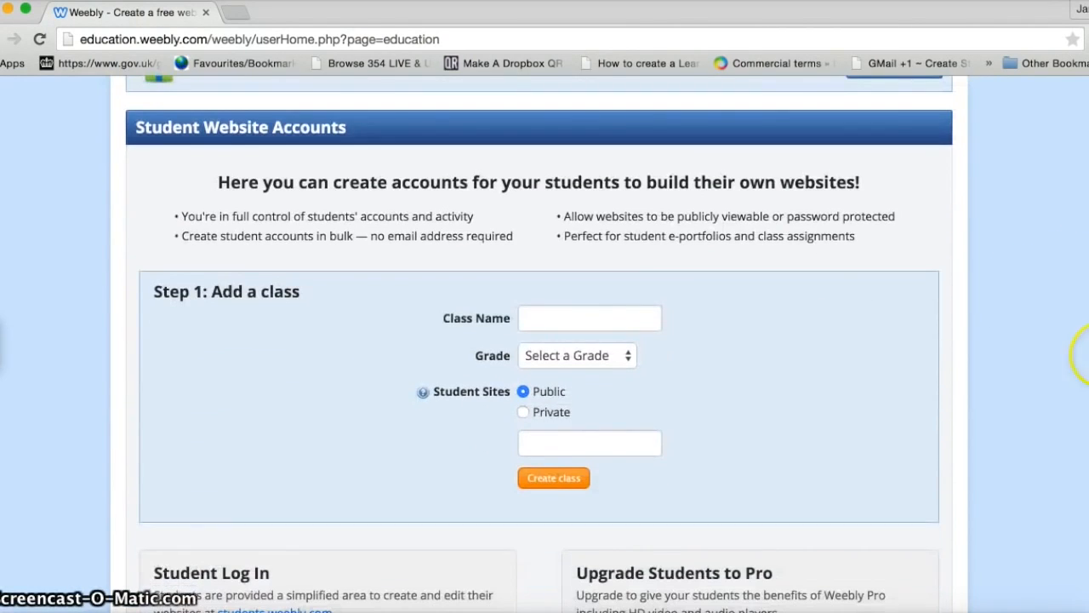
left_click(545, 319)
type("year 6")
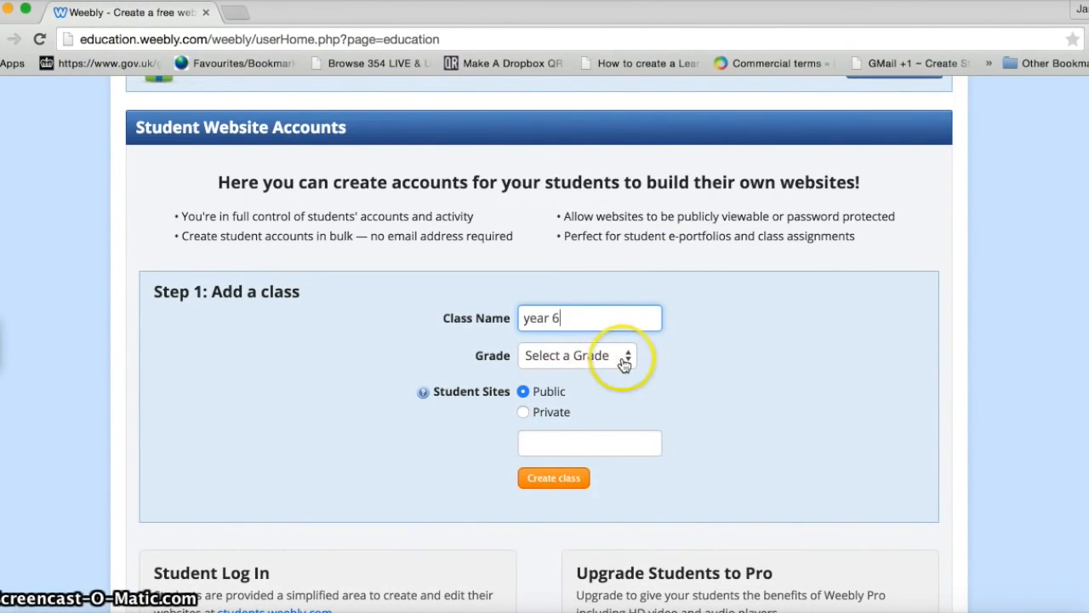
left_click(626, 359)
left_click(573, 458)
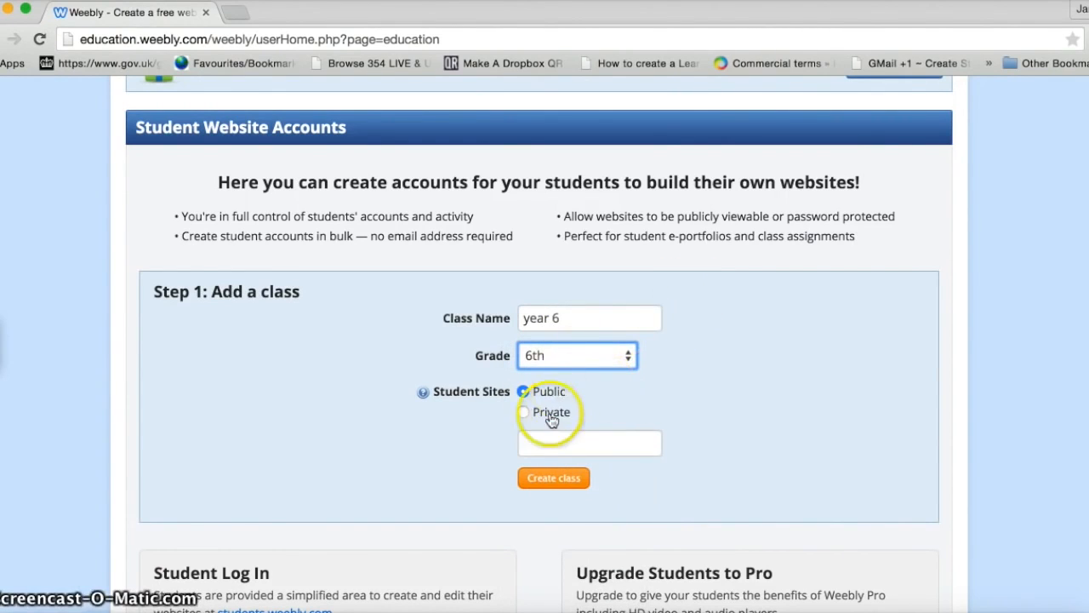
left_click(524, 414)
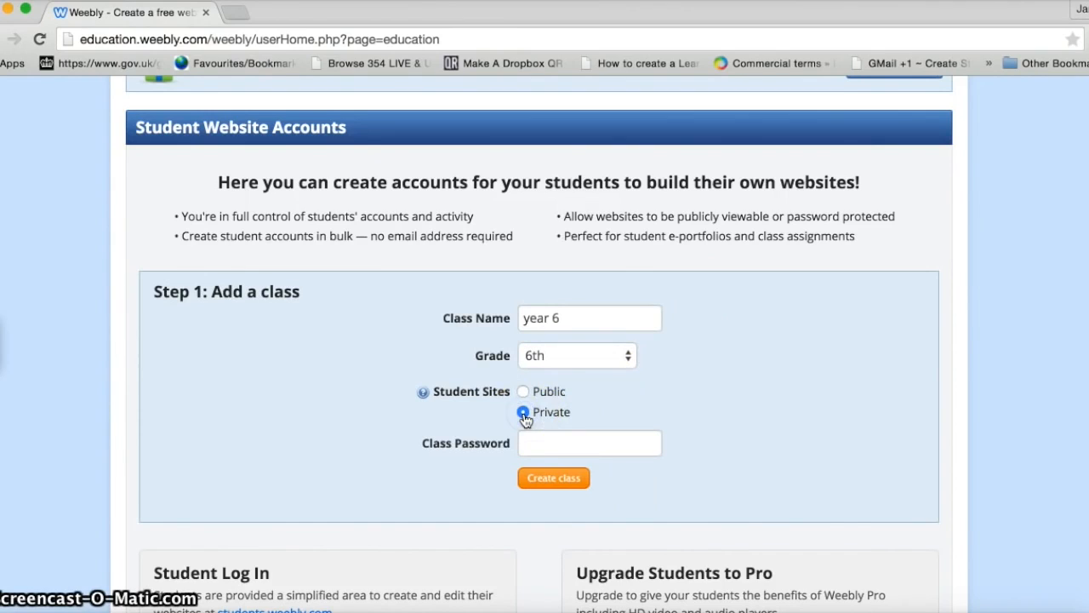
left_click(529, 443)
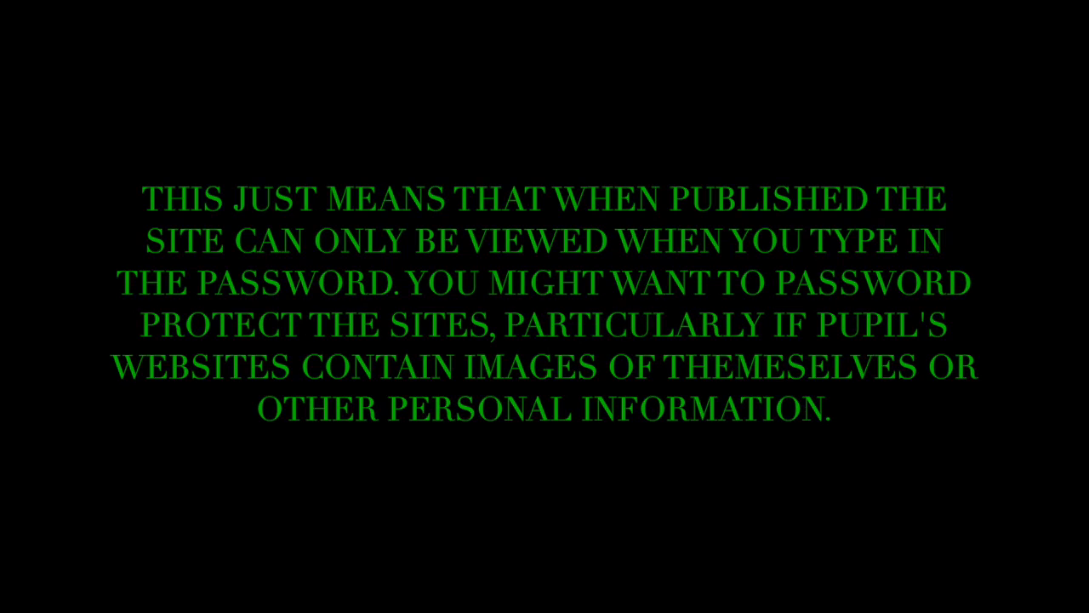
left_click(547, 481)
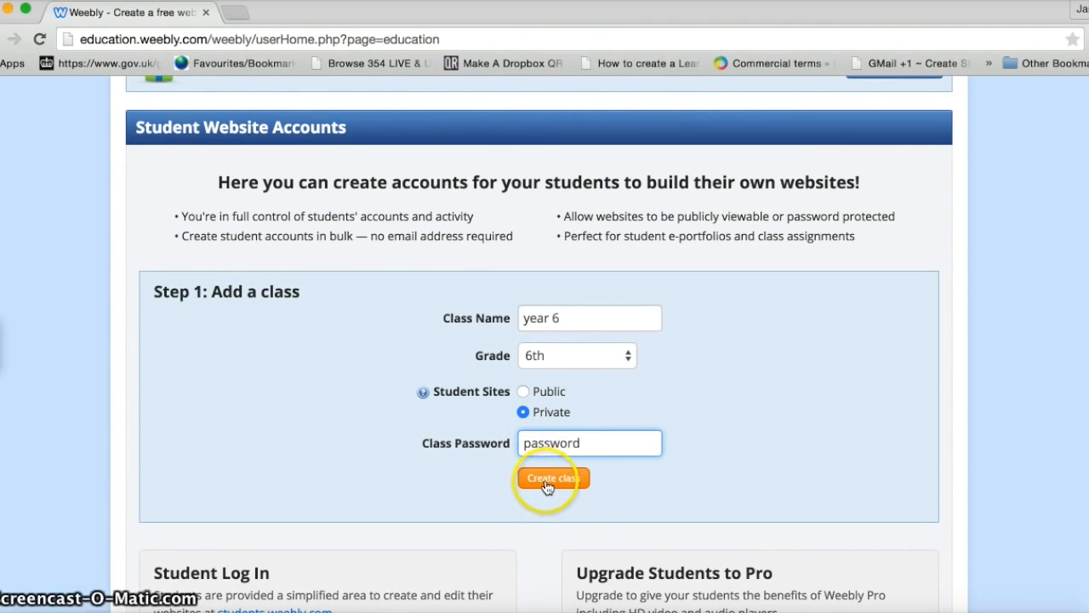
left_click(547, 484)
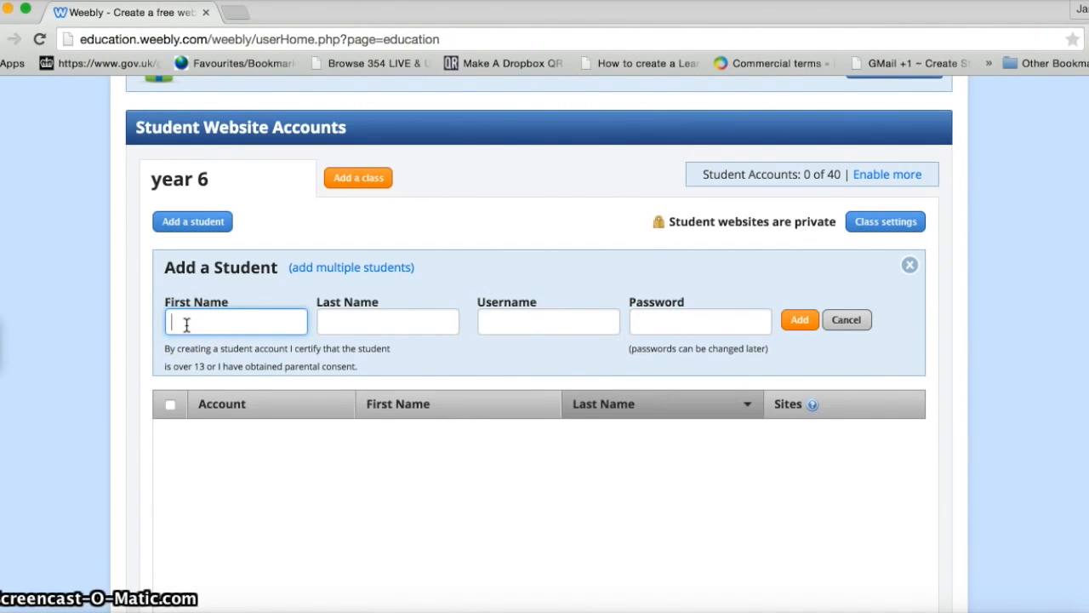
Step: Add the first student with first and last name, an available username, and a password
type("om")
left_click(338, 317)
type("S")
left_click(516, 321)
left_click(633, 322)
left_click(557, 323)
type("35")
left_click(646, 323)
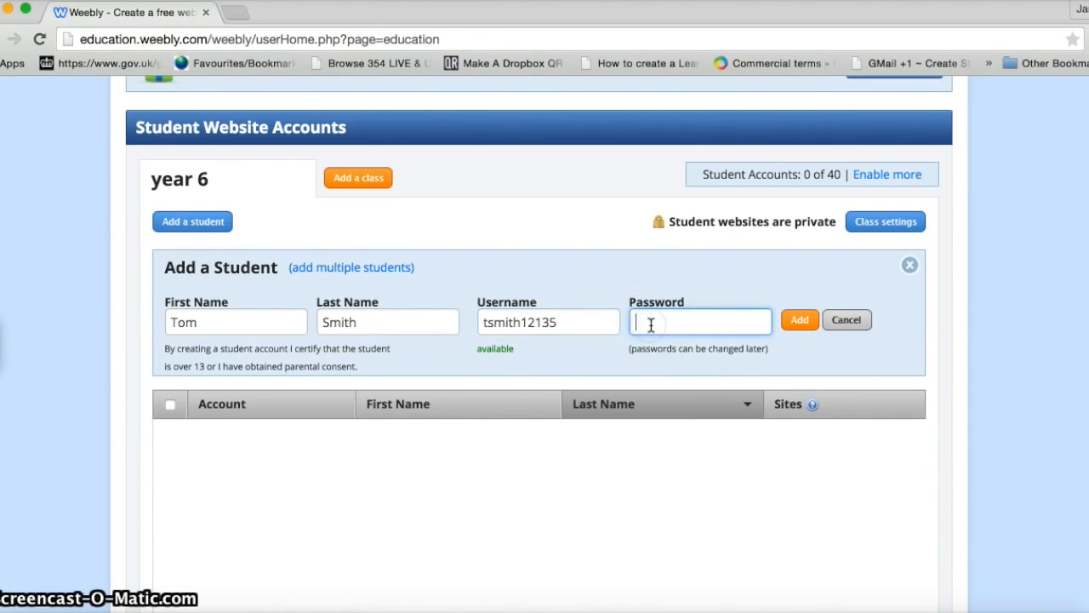
type("abc")
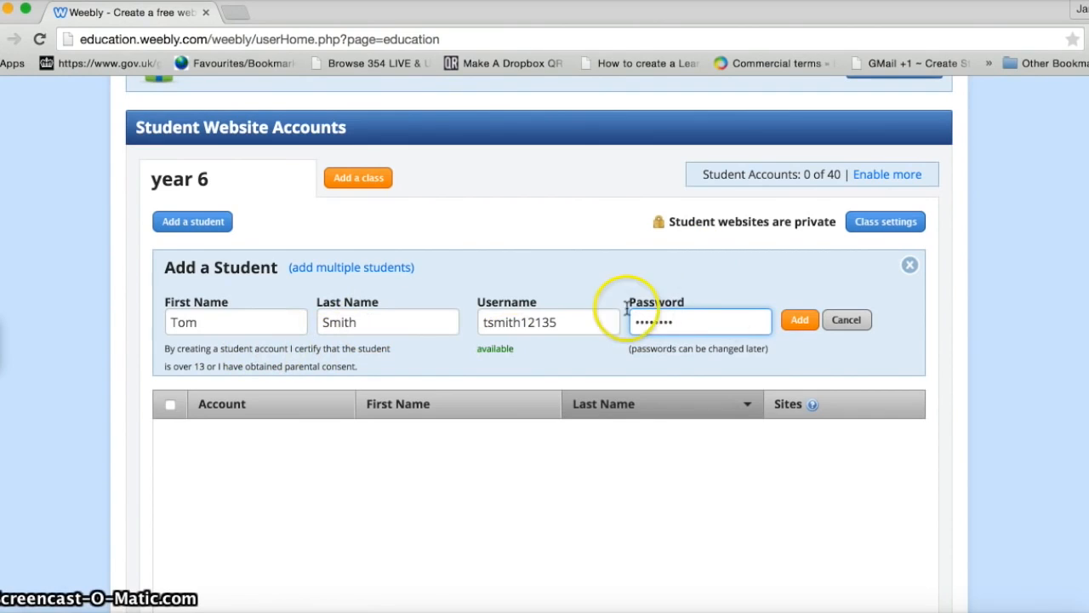
left_click(798, 322)
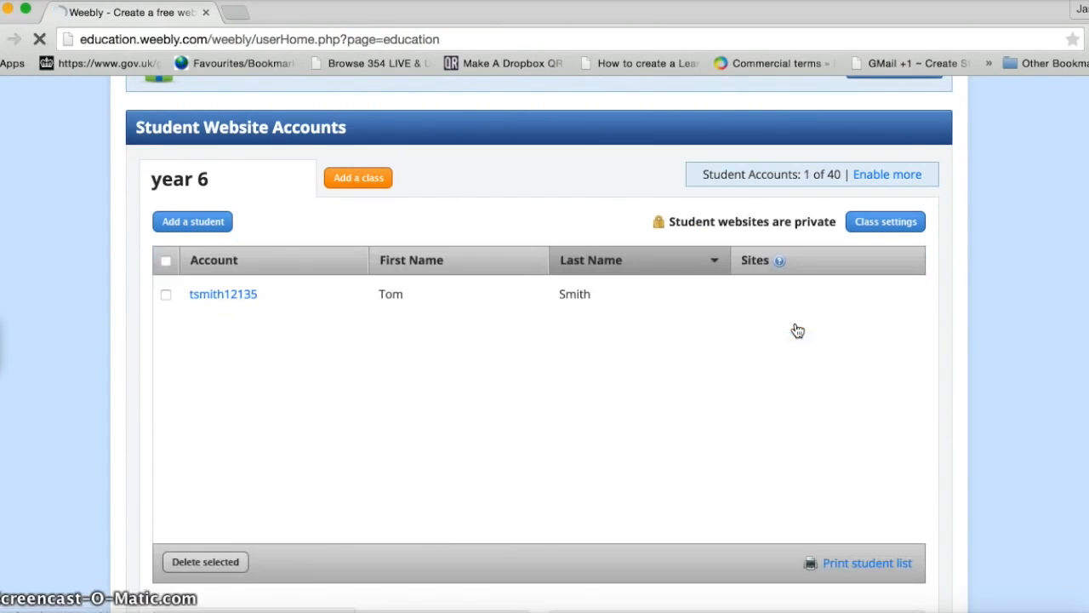
Step: Add a second student with a generated username and a password
left_click(191, 221)
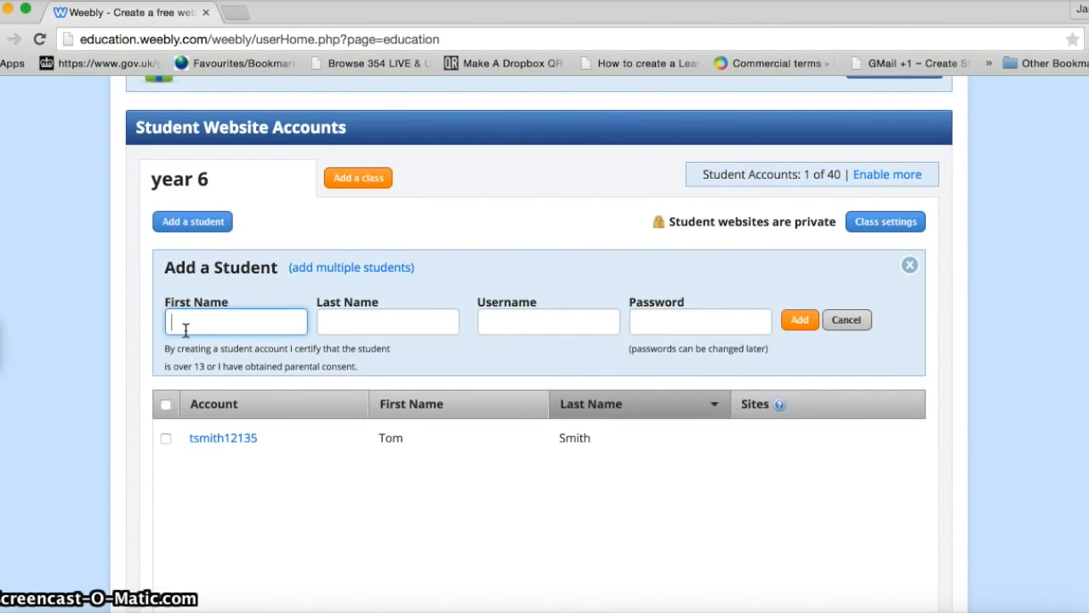
type("john")
left_click(228, 328)
left_click(338, 321)
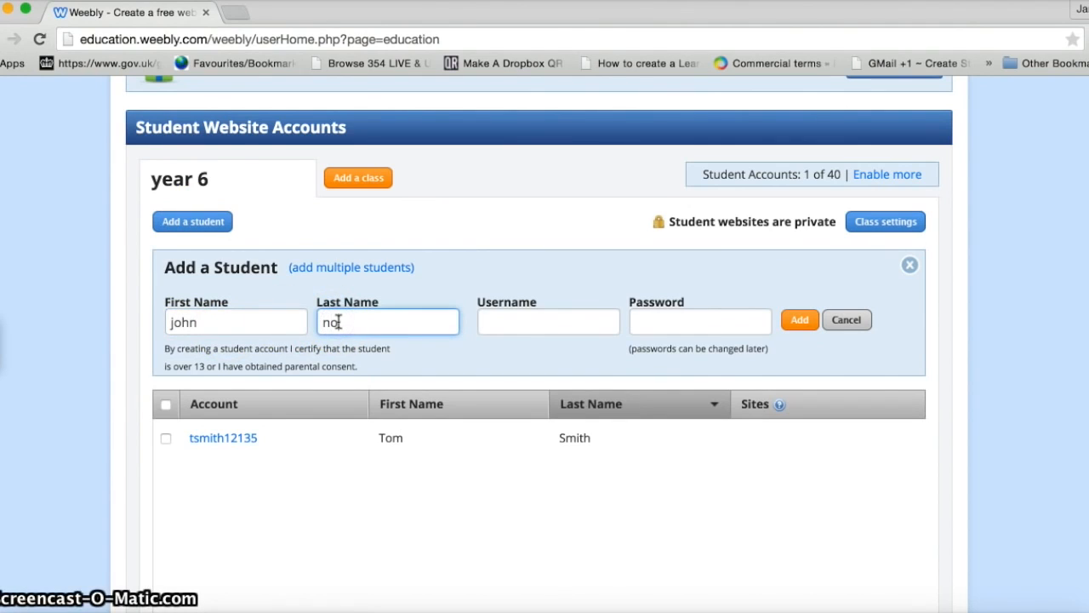
left_click(496, 318)
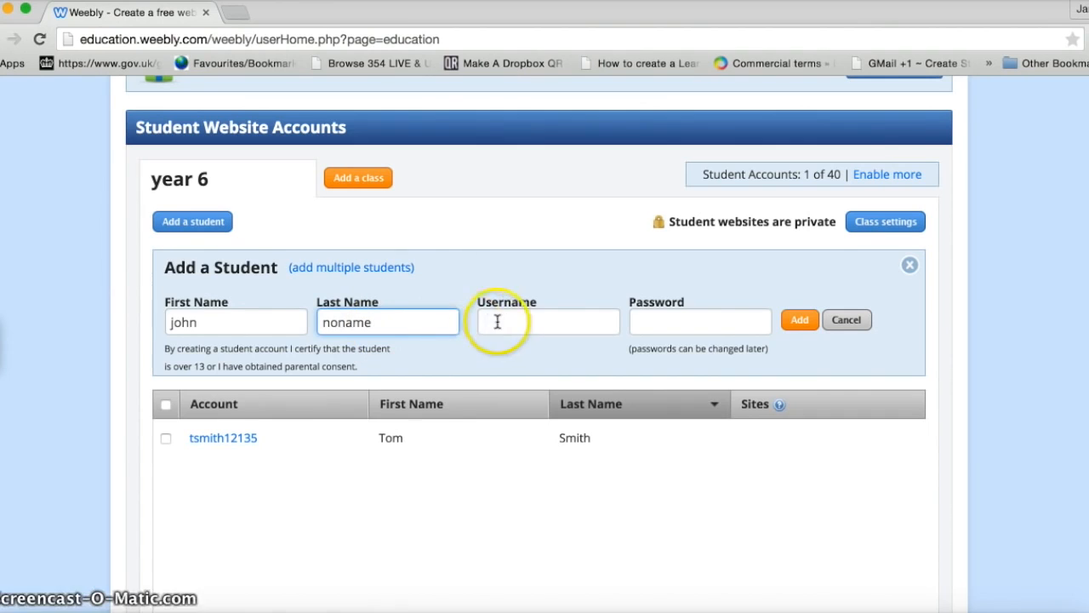
left_click(668, 330)
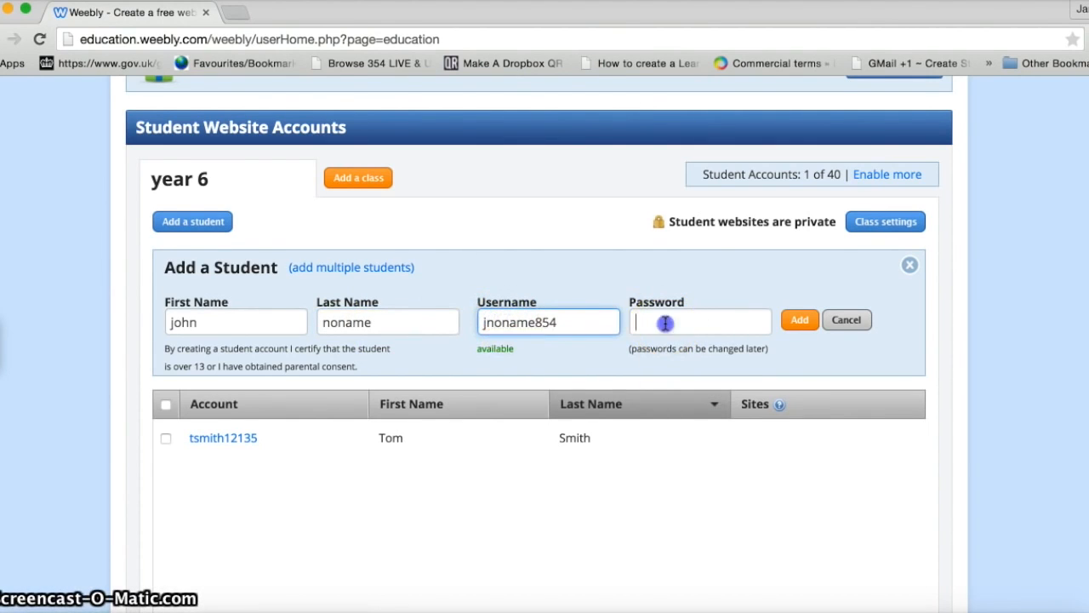
left_click(800, 321)
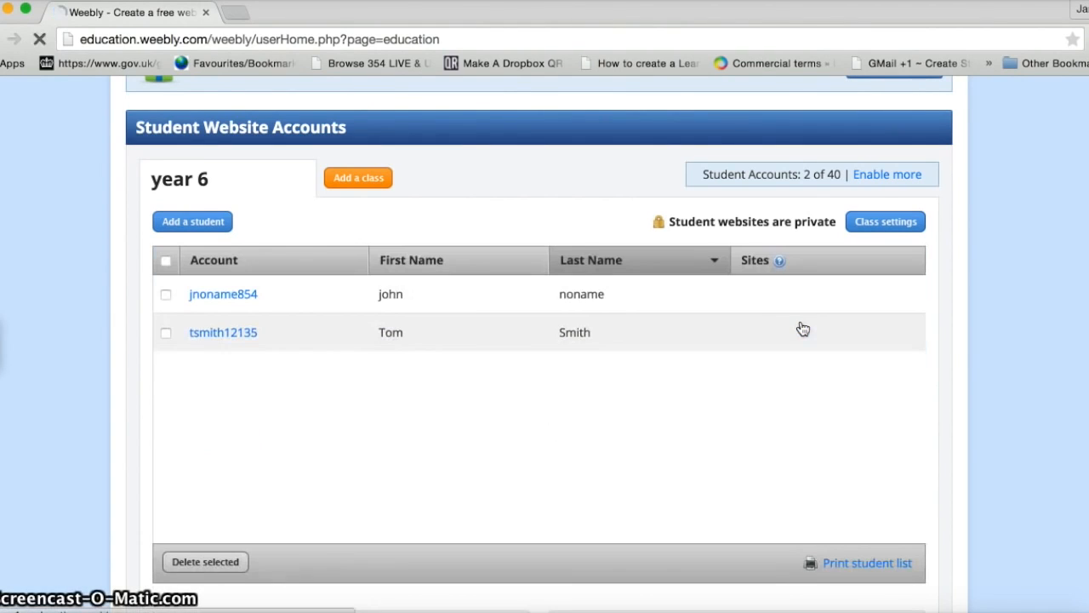
Step: Add a third student with a generated username and password, then print the student list
left_click(213, 223)
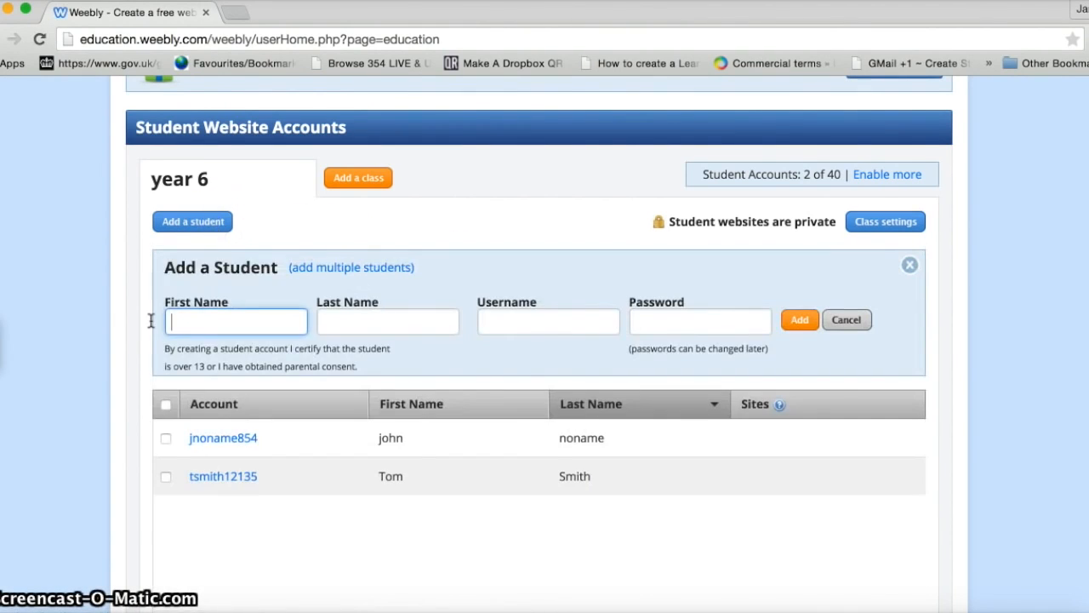
type("Graeme")
left_click(342, 313)
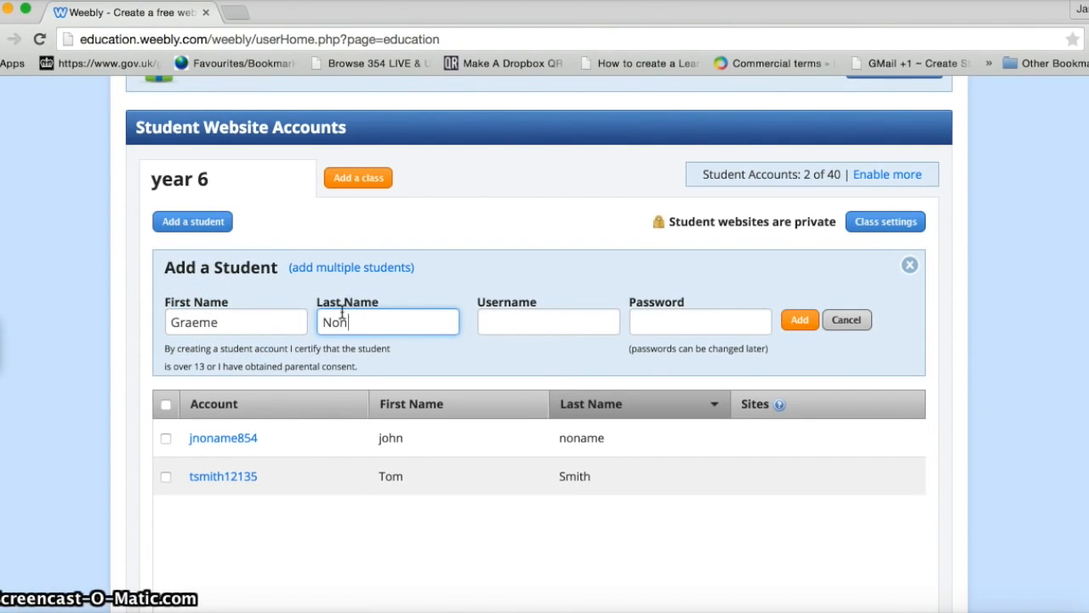
type("Noname")
left_click(489, 319)
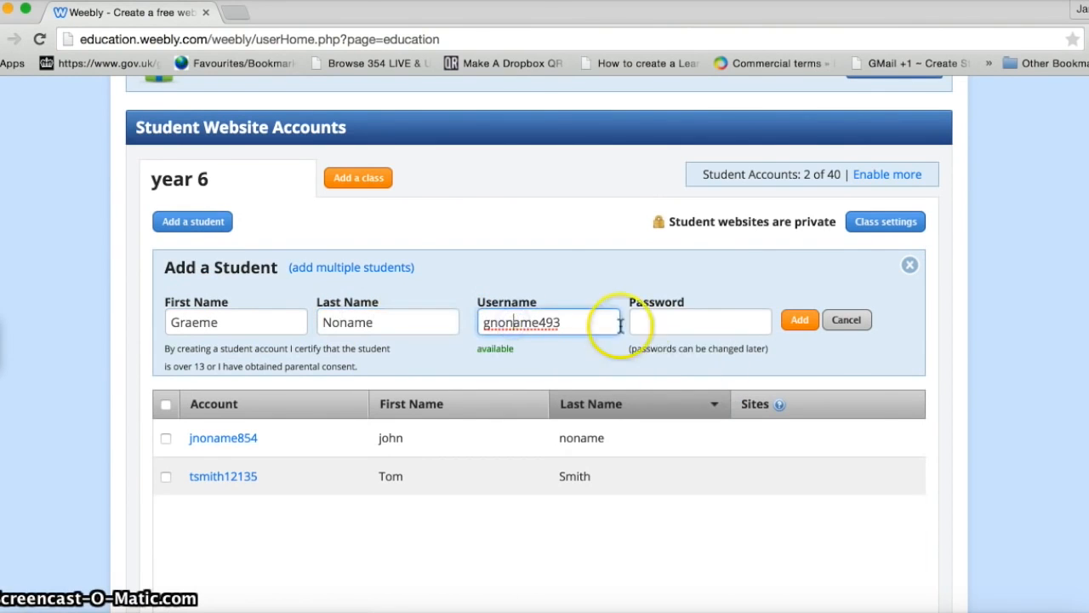
left_click(645, 321)
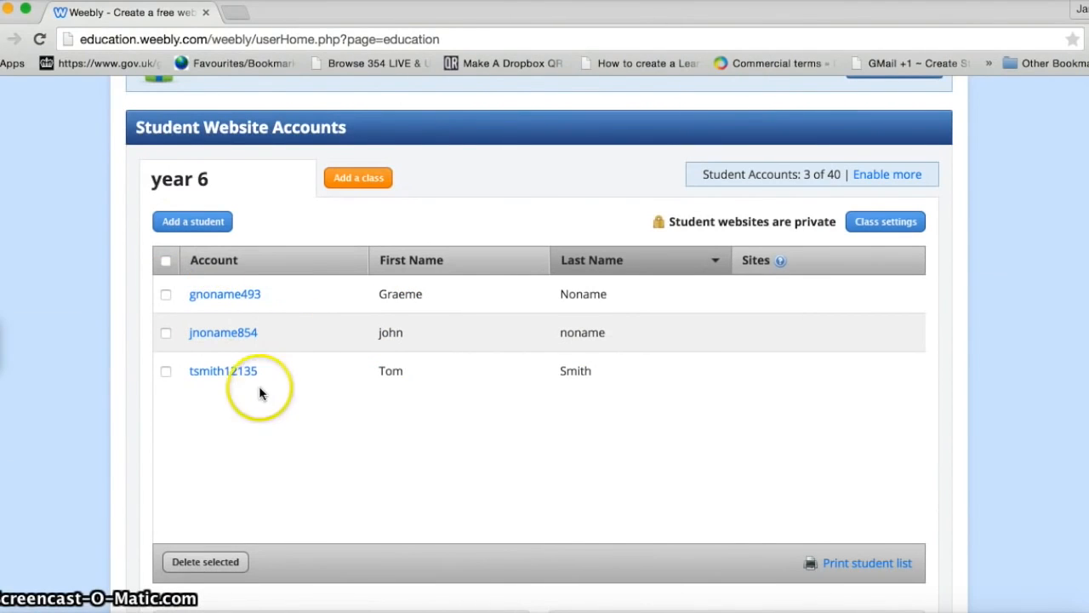
left_click(842, 571)
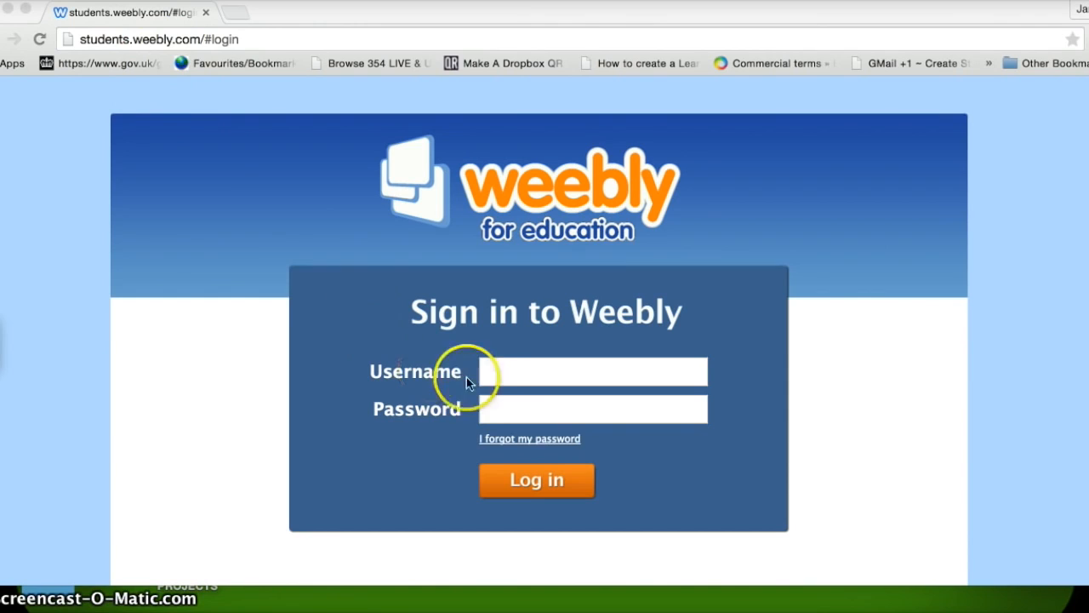
Step: Sign in with a student's username, then exit the site editor to the student home page
left_click(491, 372)
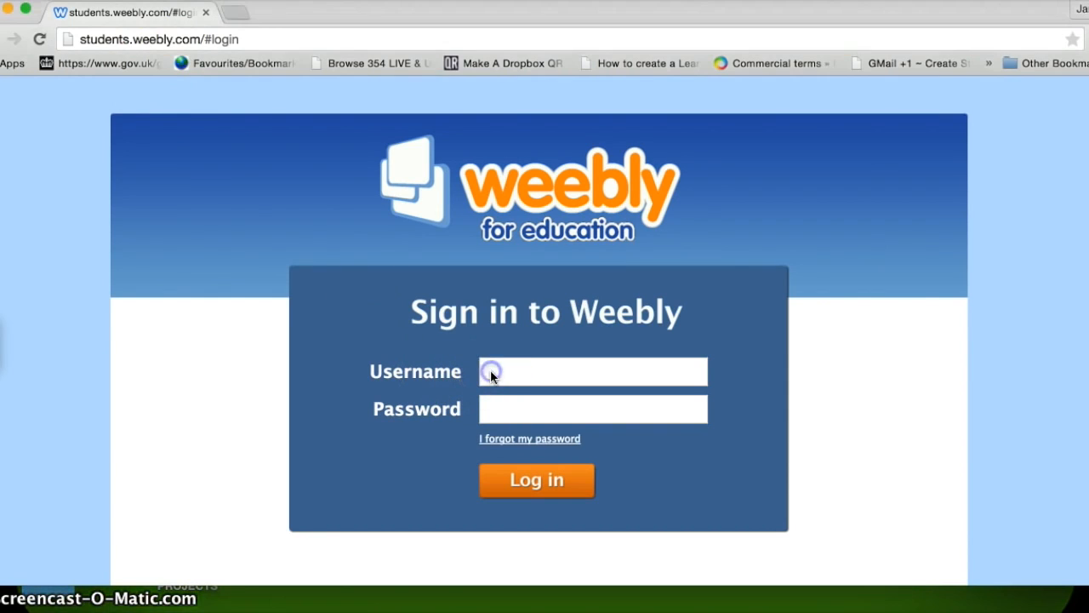
type("gno")
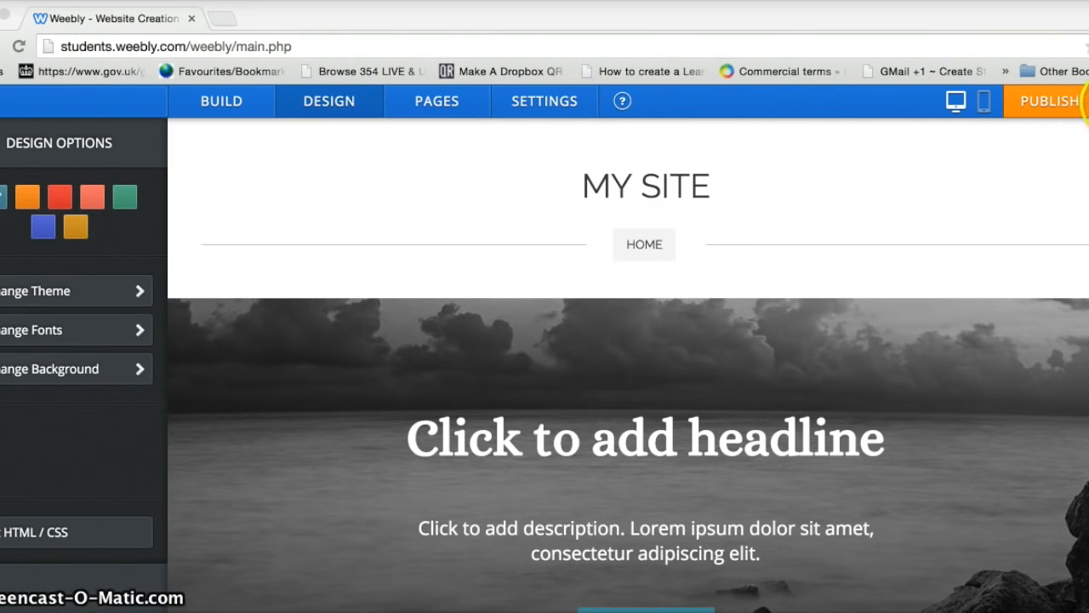
left_click(1086, 102)
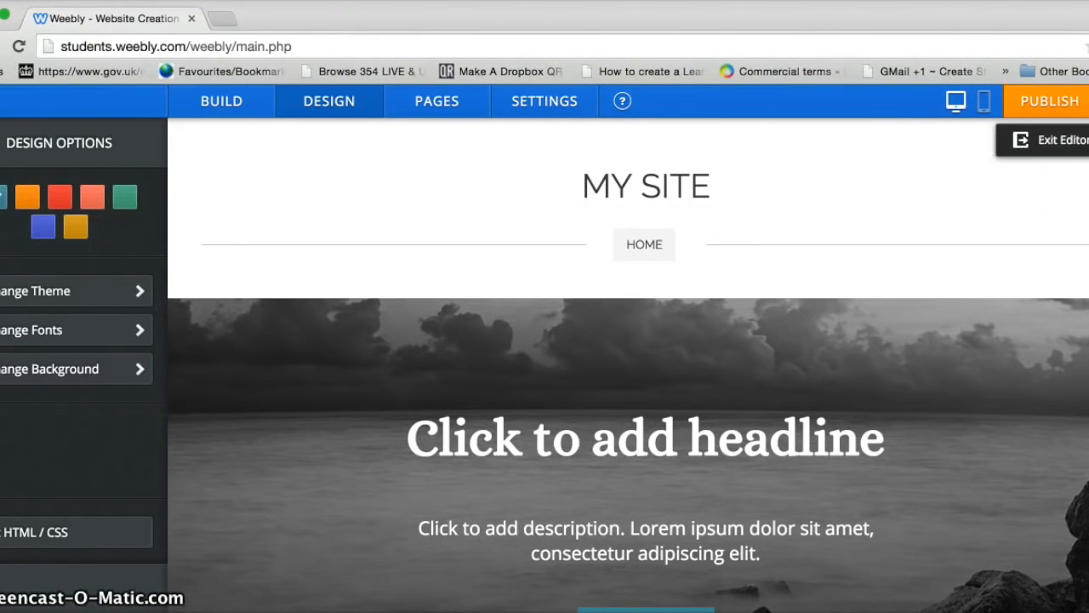
left_click(1072, 148)
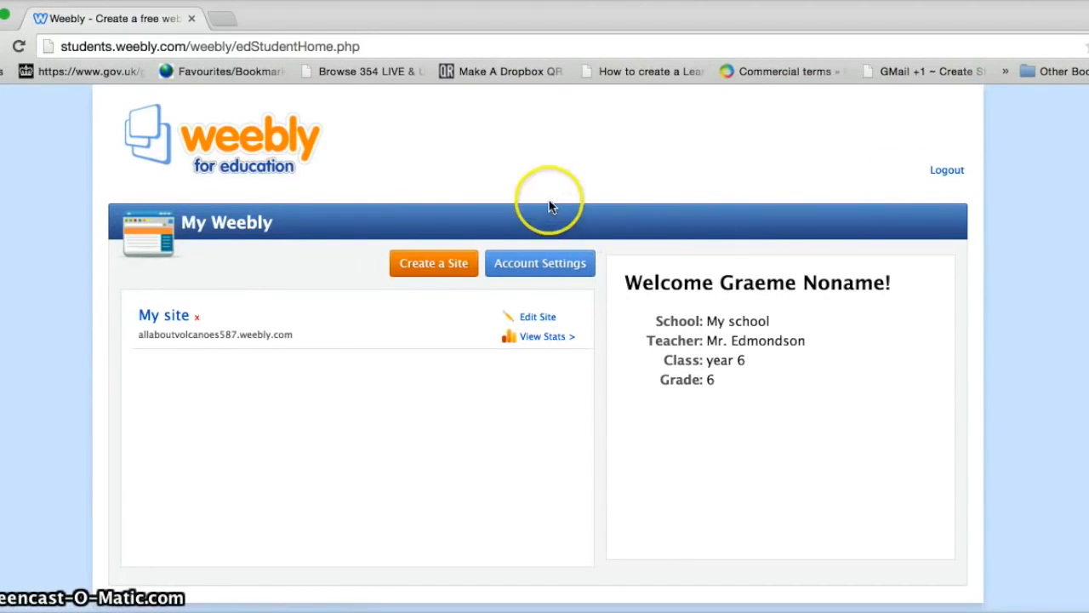
left_click(524, 277)
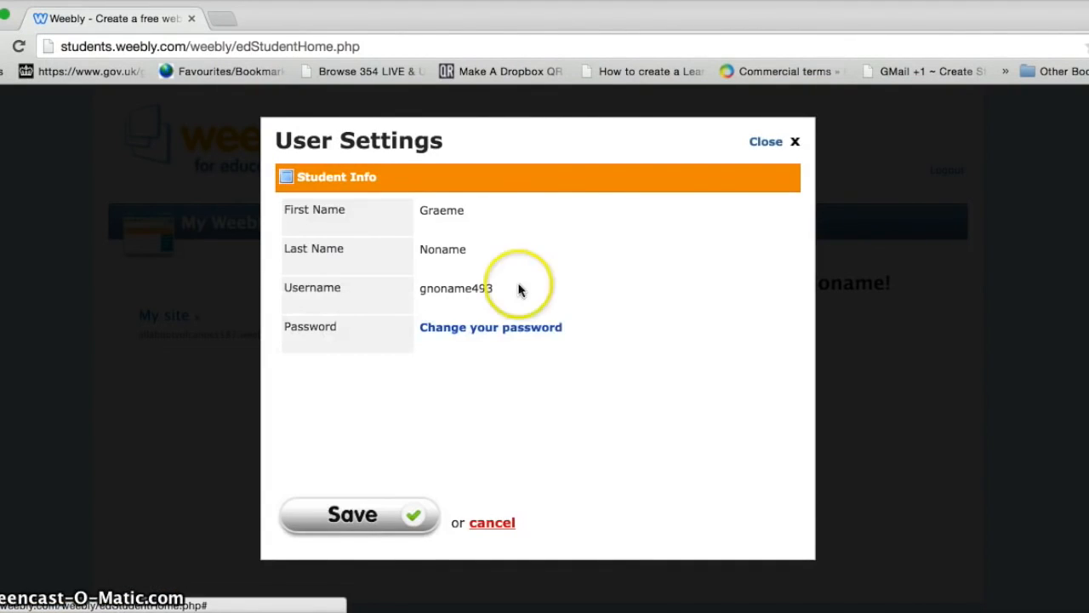
left_click(504, 334)
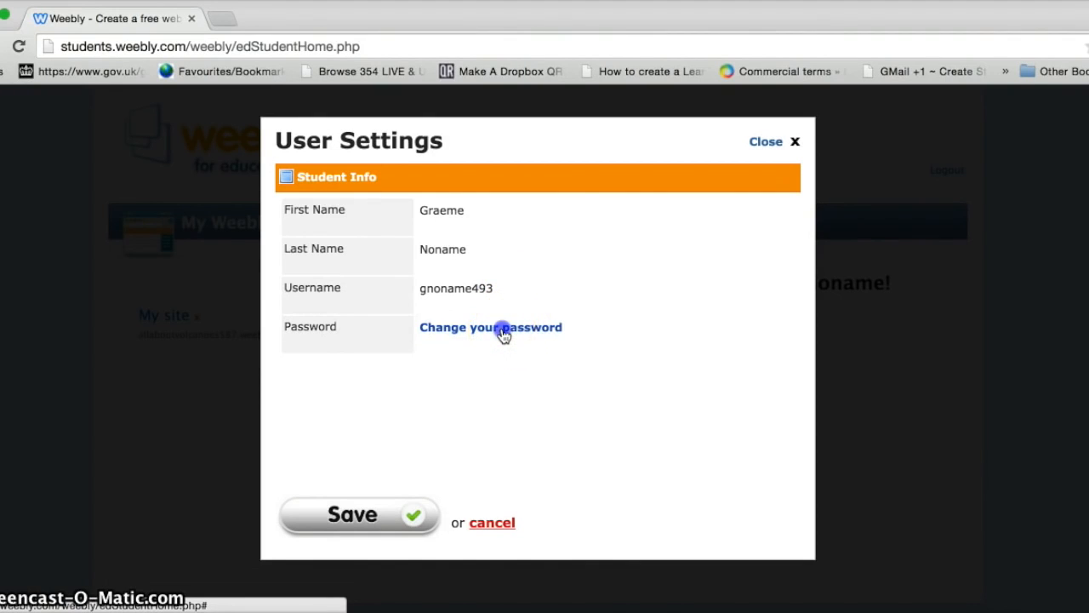
left_click(465, 331)
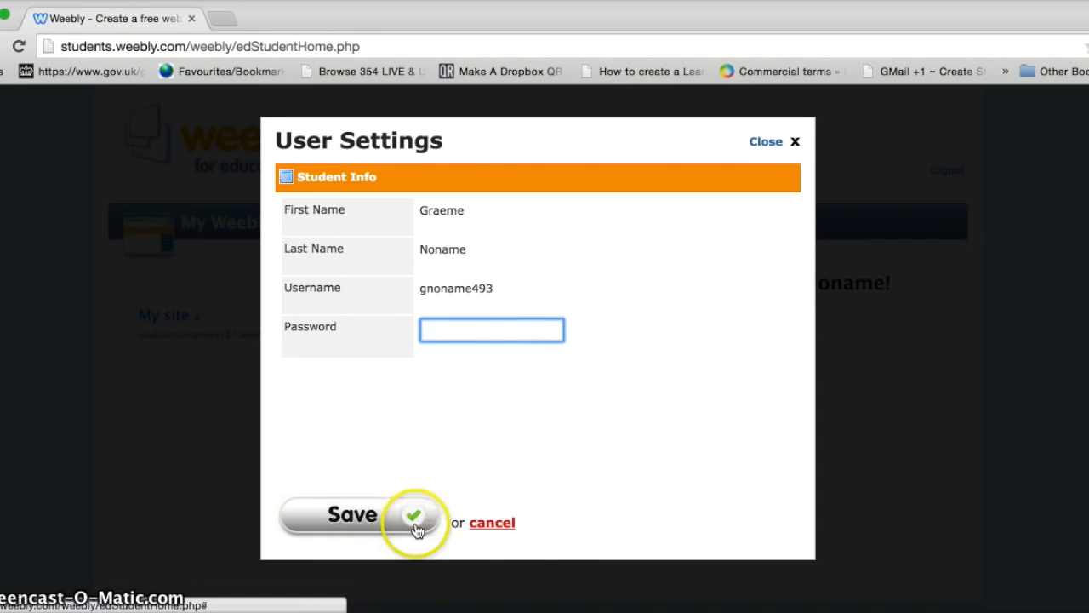
left_click(795, 142)
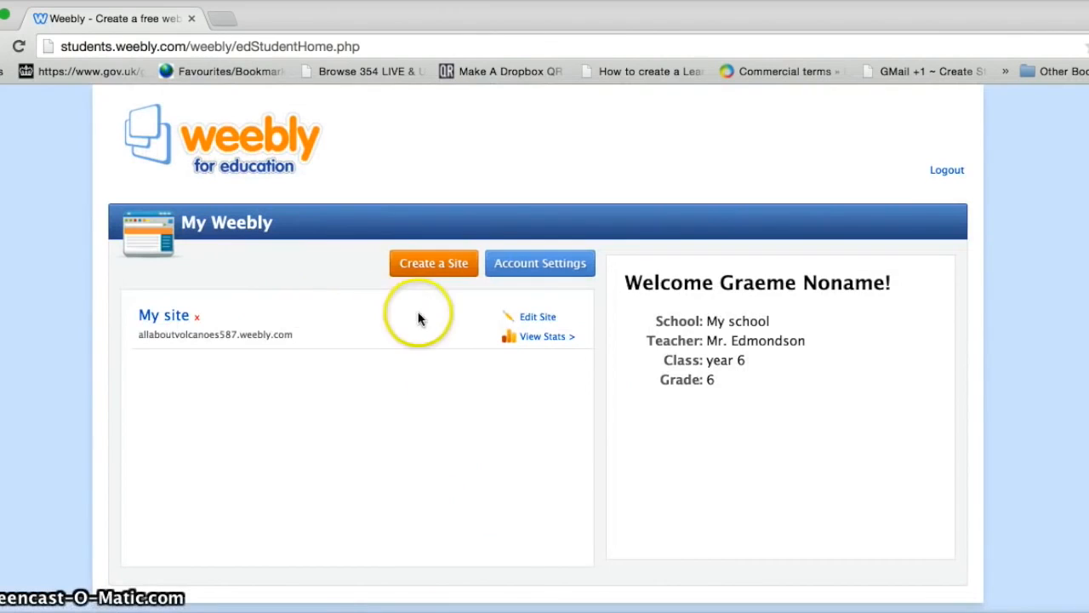
left_click(531, 318)
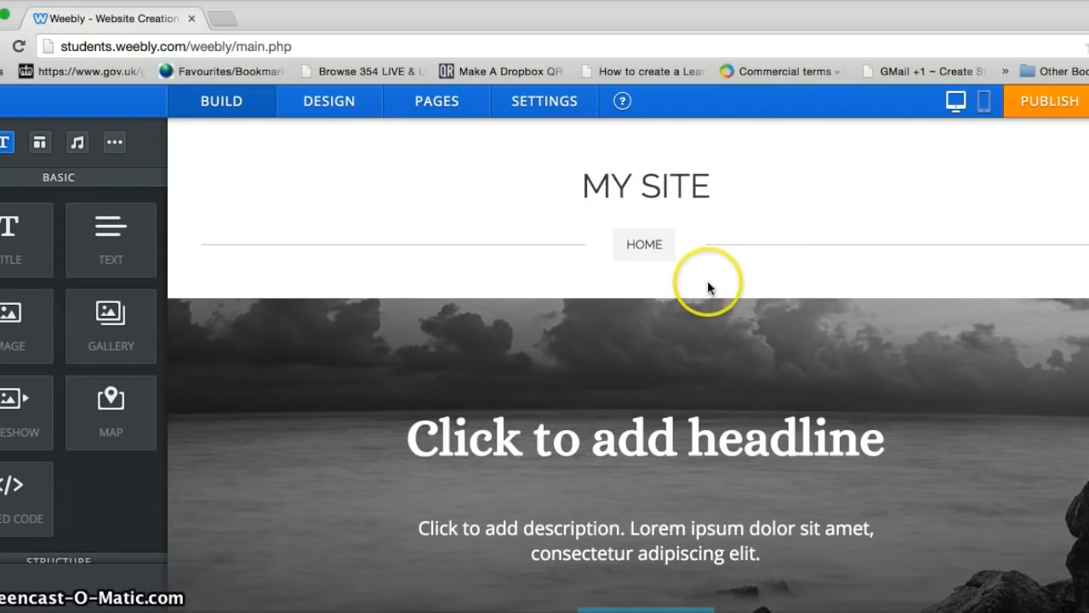
Step: Browse the theme gallery and preview Clean Cut in another colour variant
left_click(328, 104)
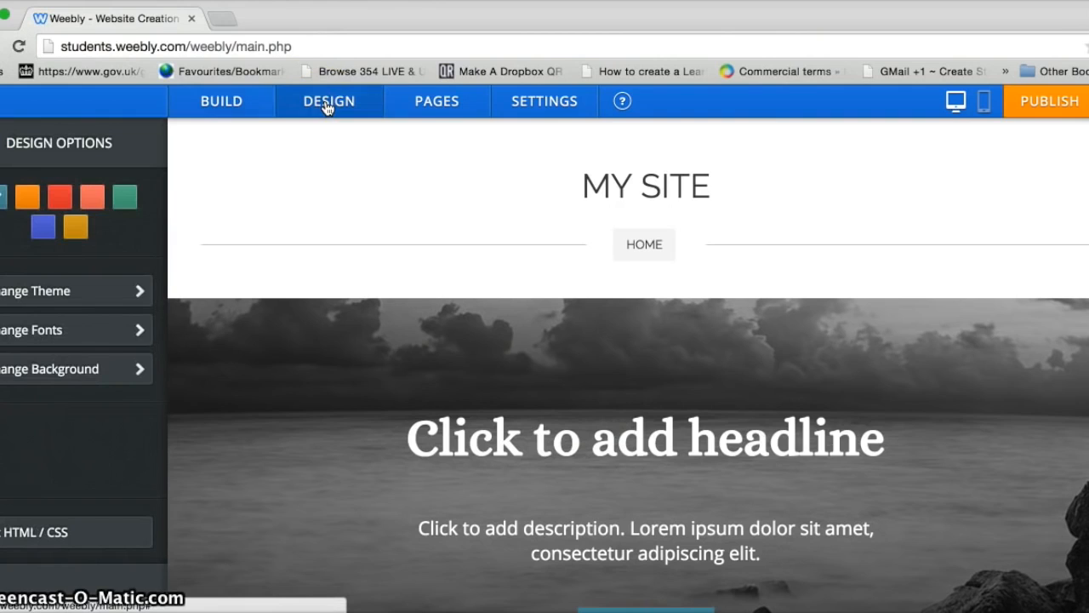
left_click(135, 293)
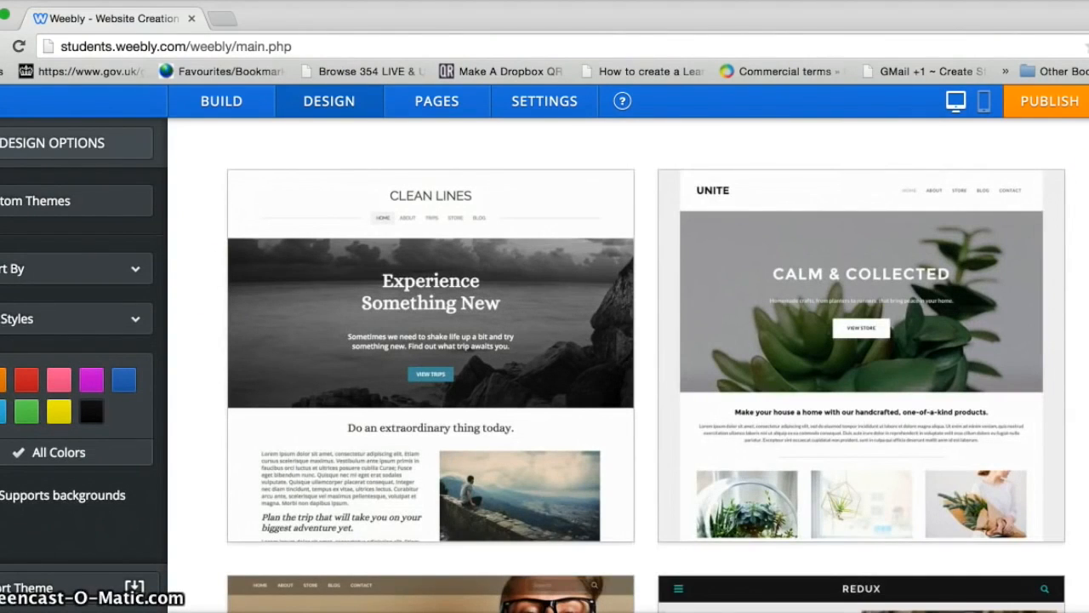
scroll(617, 366, "down", 5)
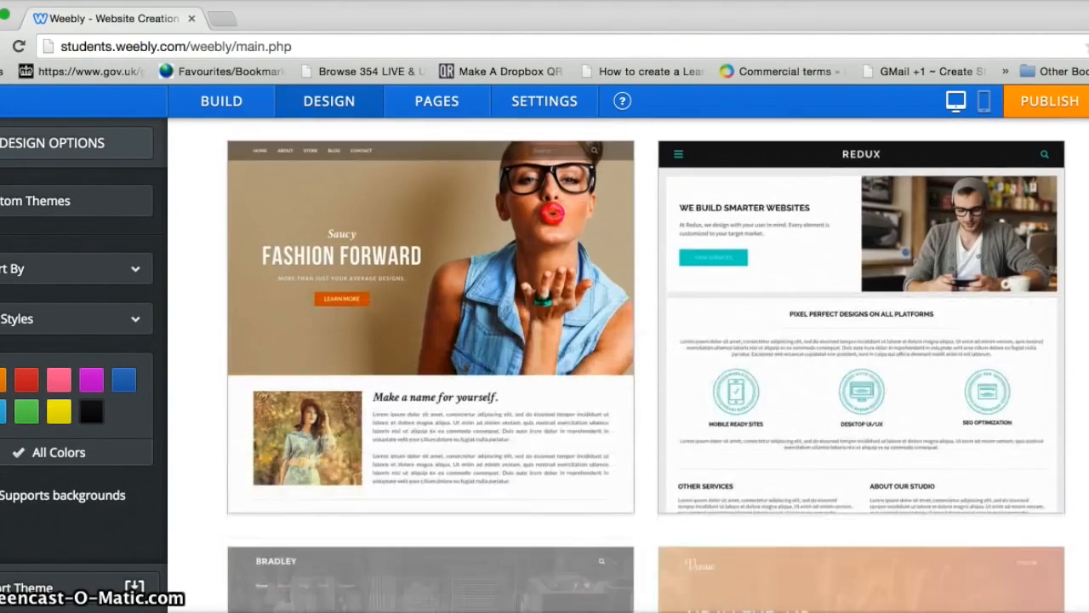
scroll(647, 366, "down", 8)
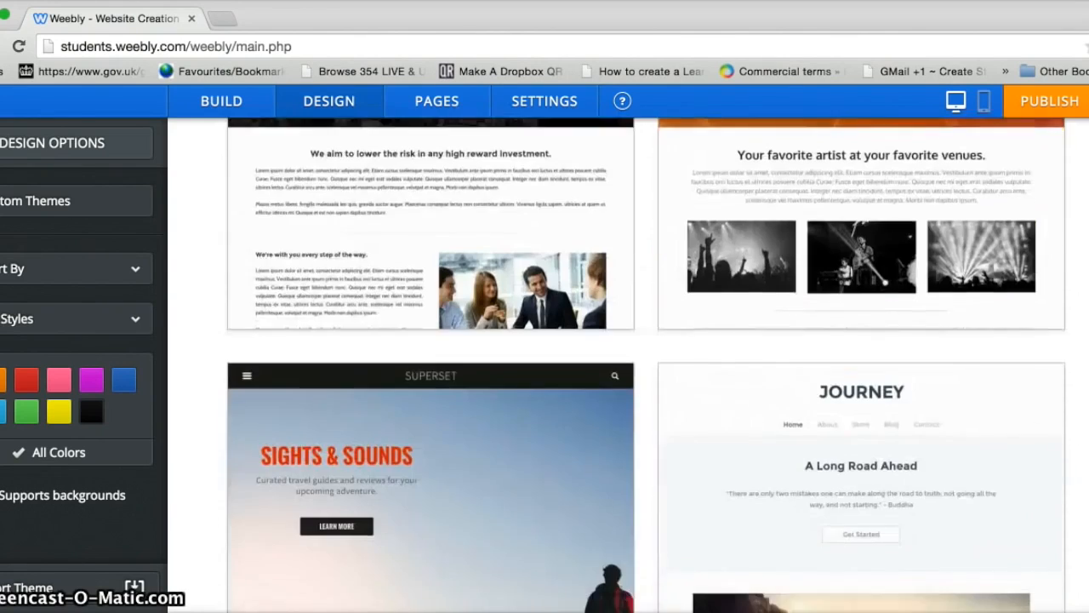
scroll(646, 366, "down", 7)
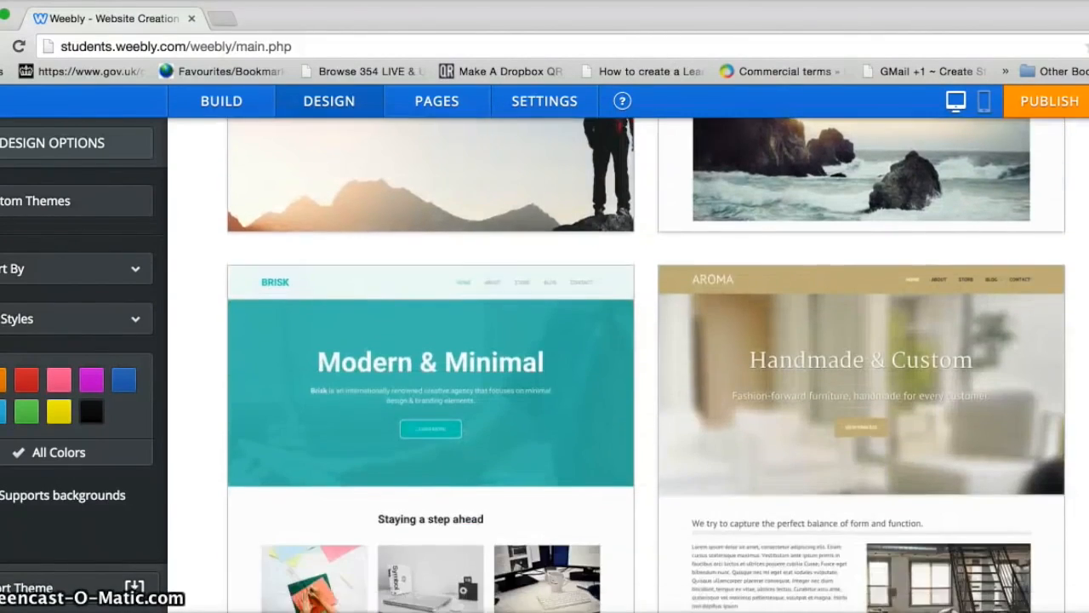
scroll(647, 366, "down", 3)
scroll(647, 366, "up", 1)
scroll(646, 366, "down", 4)
scroll(647, 366, "down", 8)
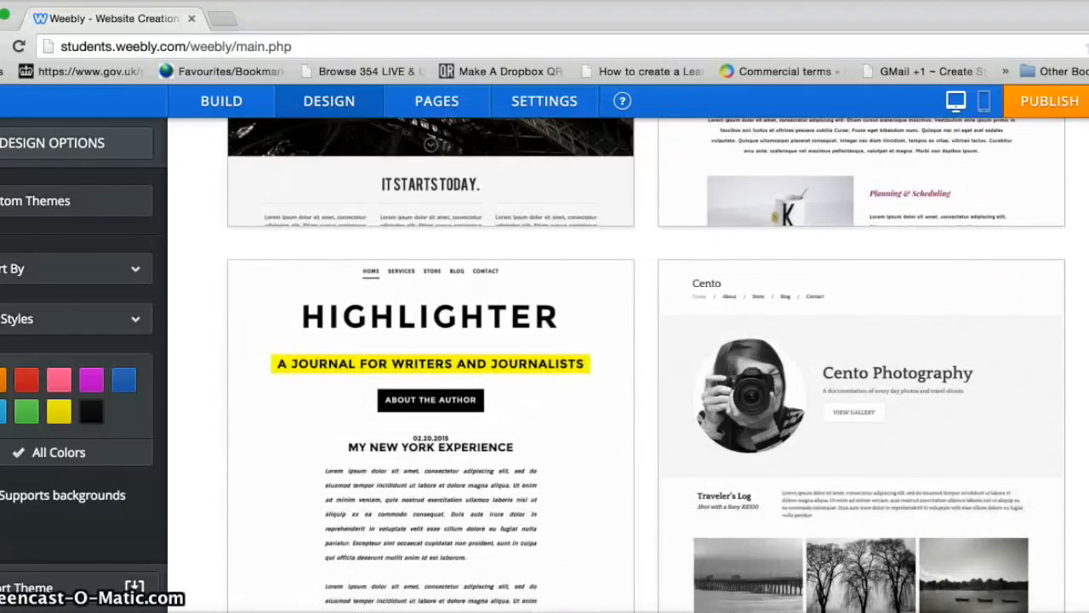
scroll(647, 366, "down", 1)
scroll(646, 366, "down", 6)
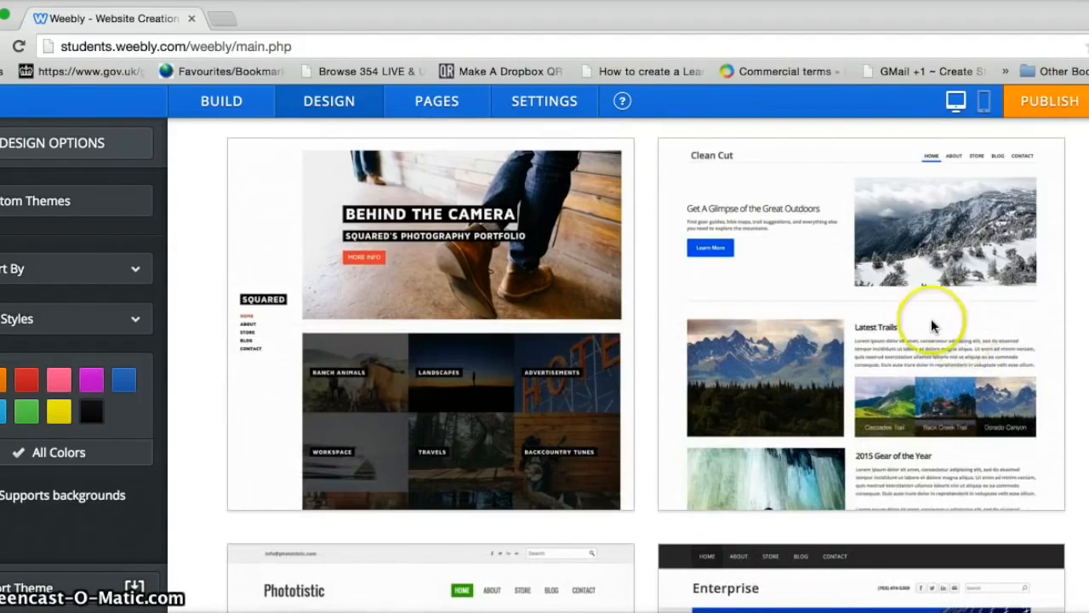
mouse_move(904, 294)
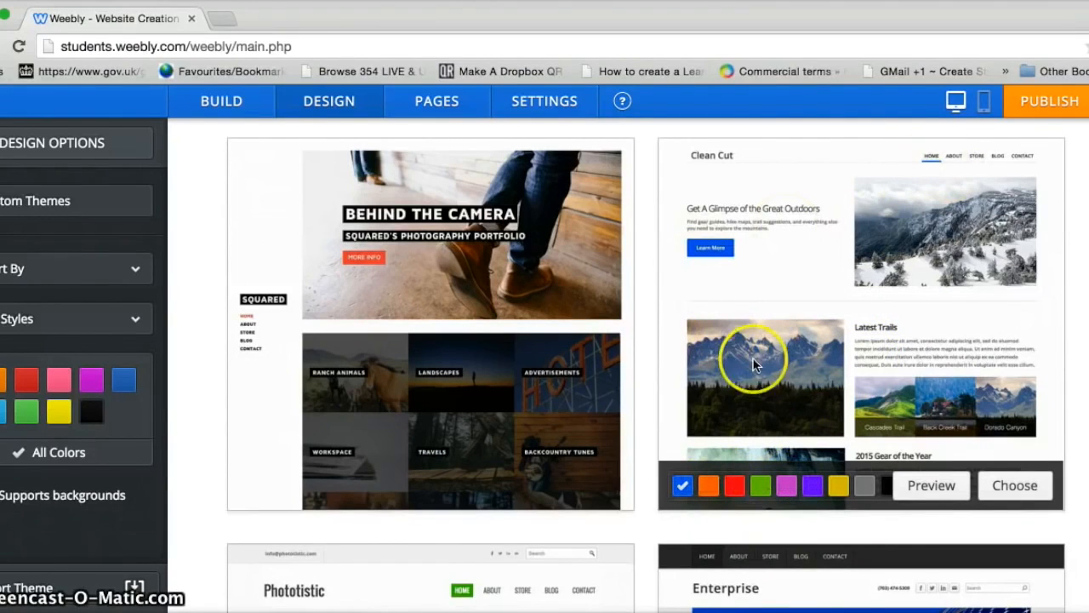
left_click(734, 492)
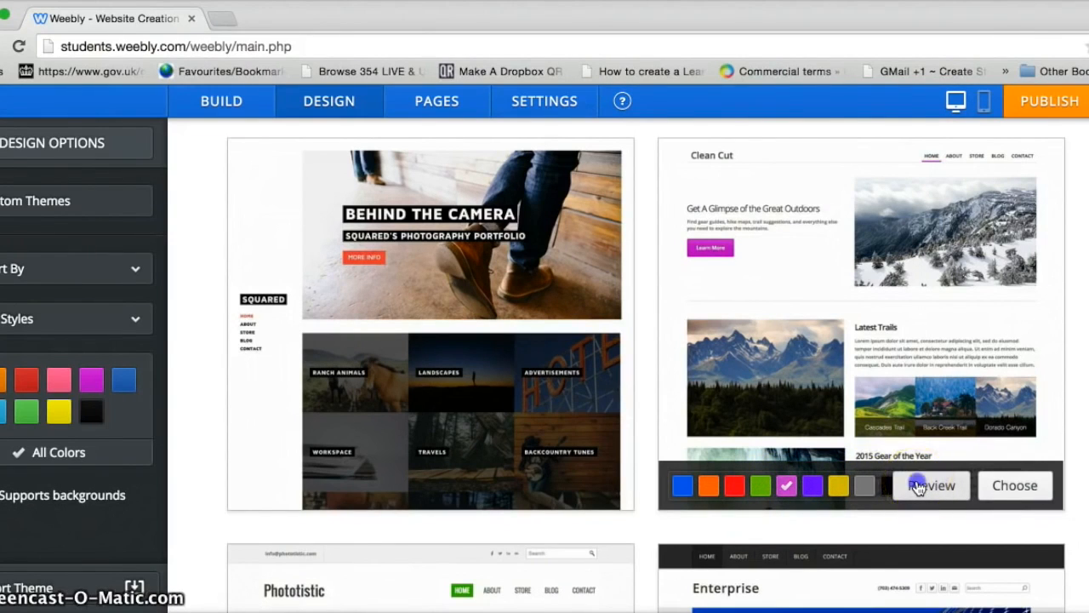
left_click(917, 487)
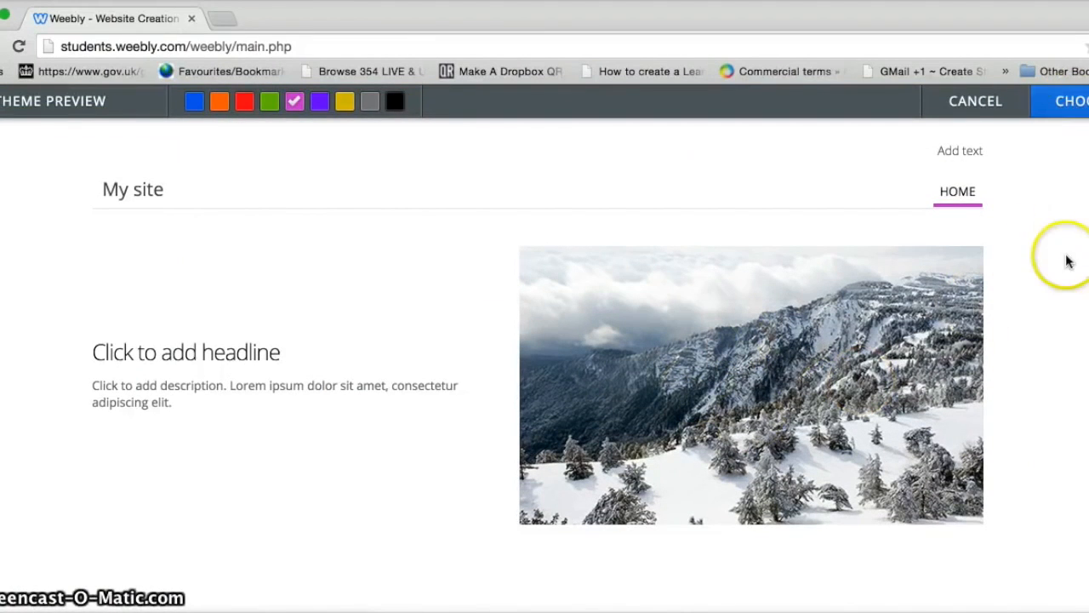
left_click(976, 102)
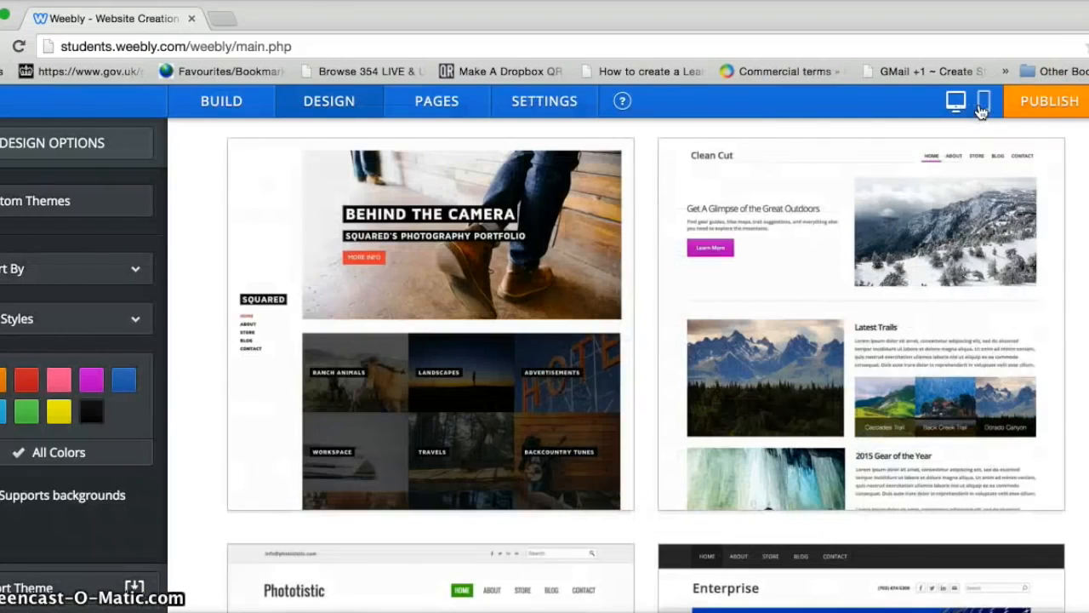
Step: Preview the Strict Corp theme in red
scroll(647, 364, "down", 10)
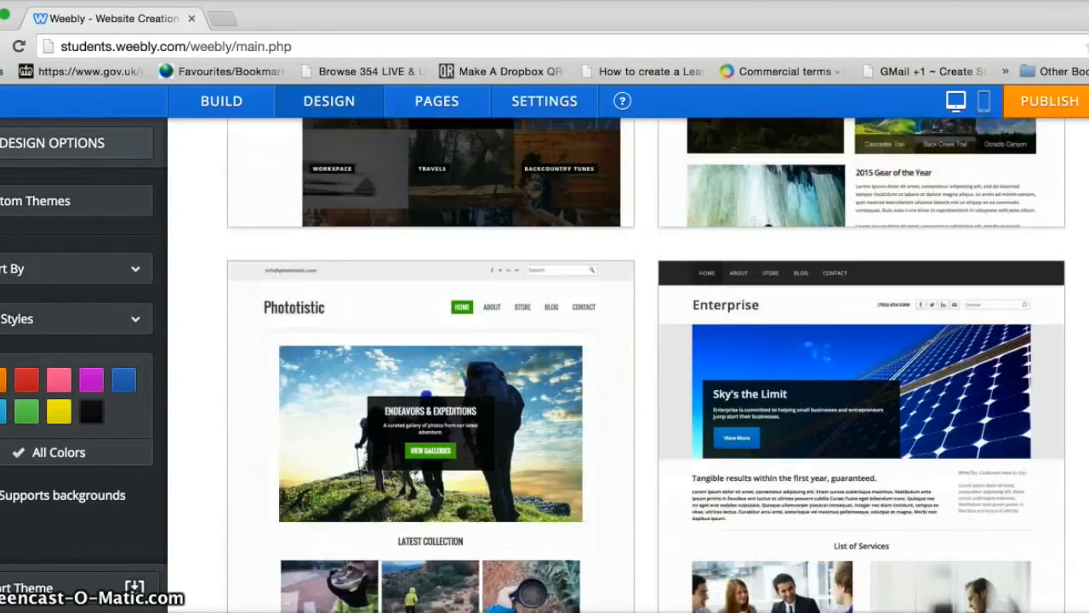
scroll(540, 408, "down", 2)
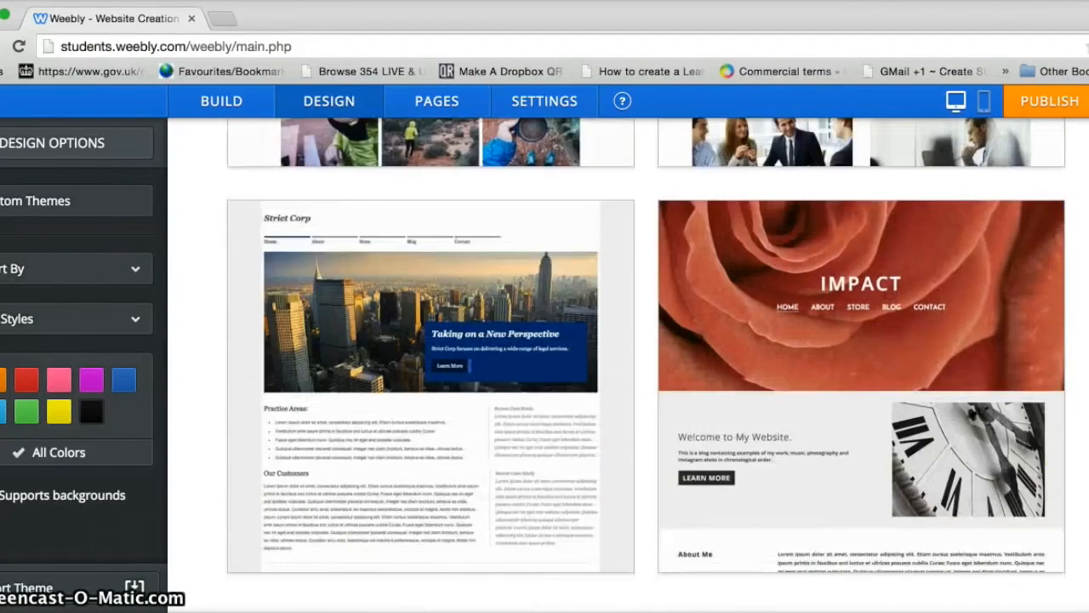
mouse_move(540, 408)
left_click(276, 549)
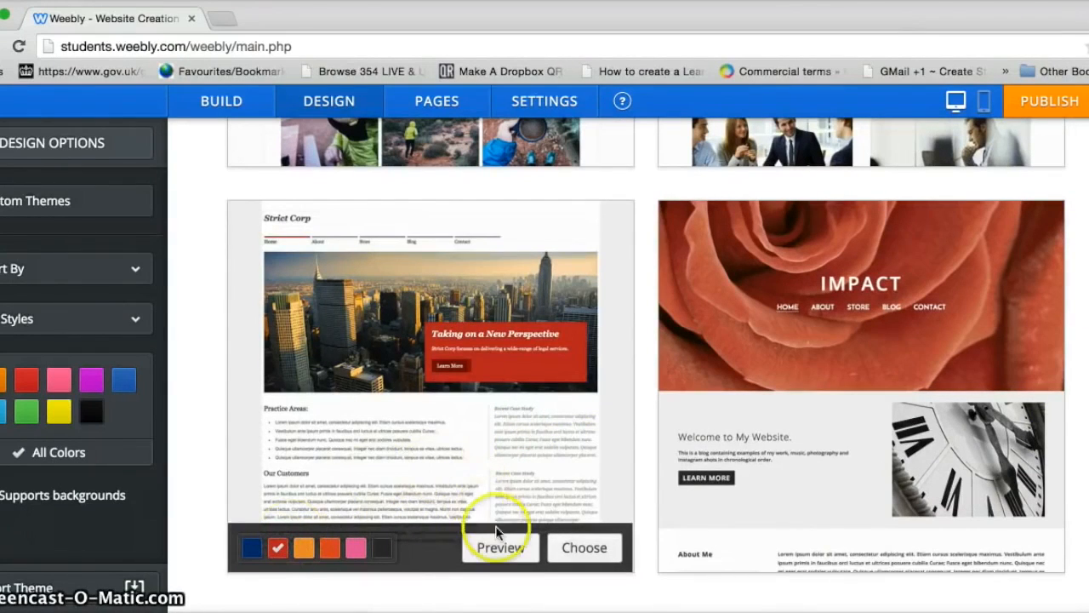
left_click(500, 552)
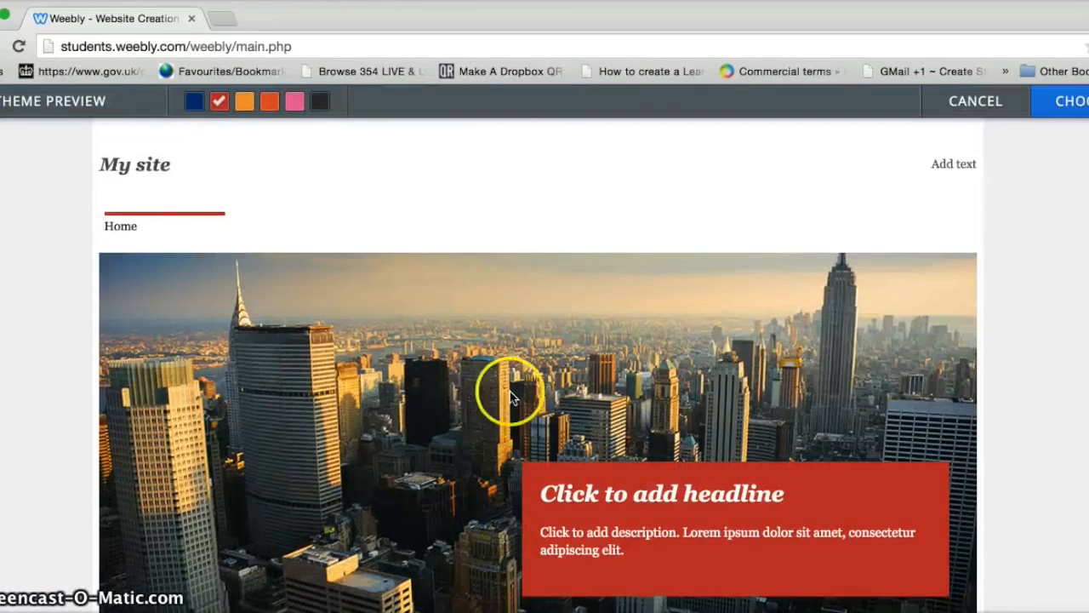
left_click(973, 102)
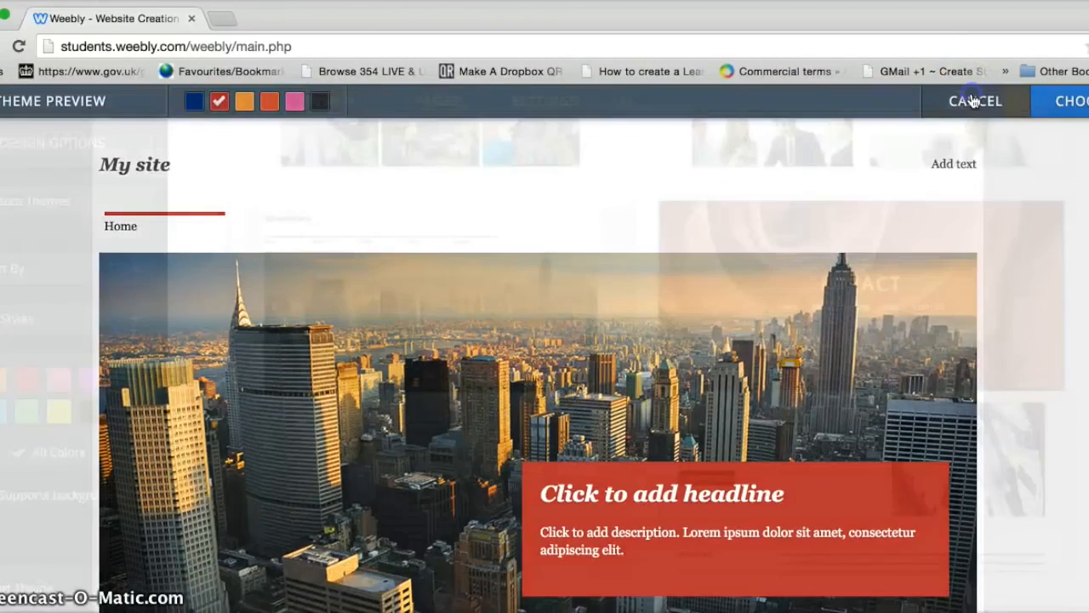
Step: Apply the Clean Cut theme in its grey colour
scroll(646, 365, "up", 10)
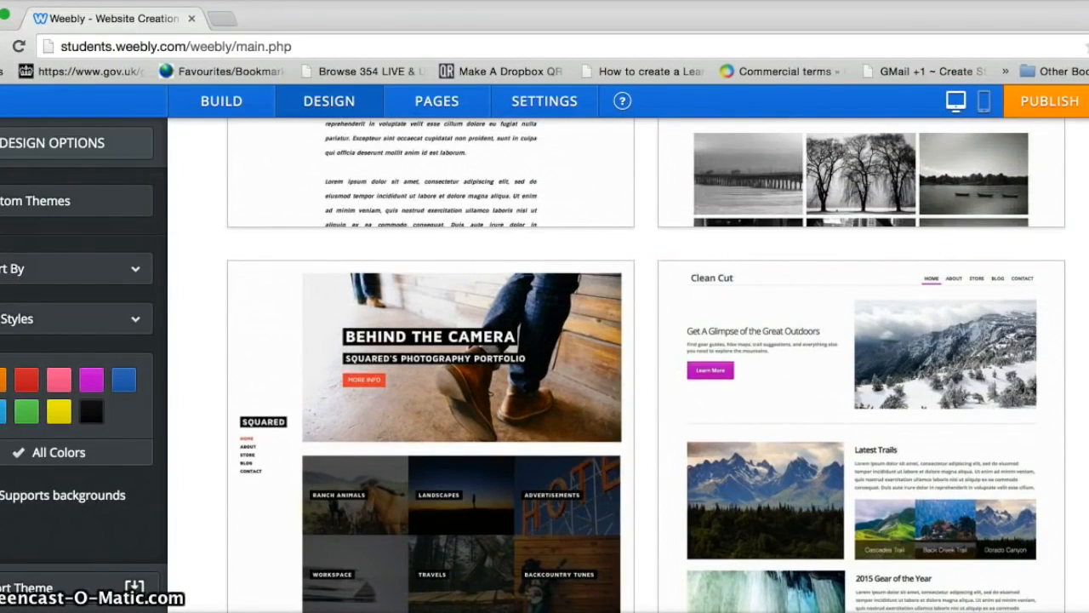
scroll(1055, 409, "down", 2)
mouse_move(936, 392)
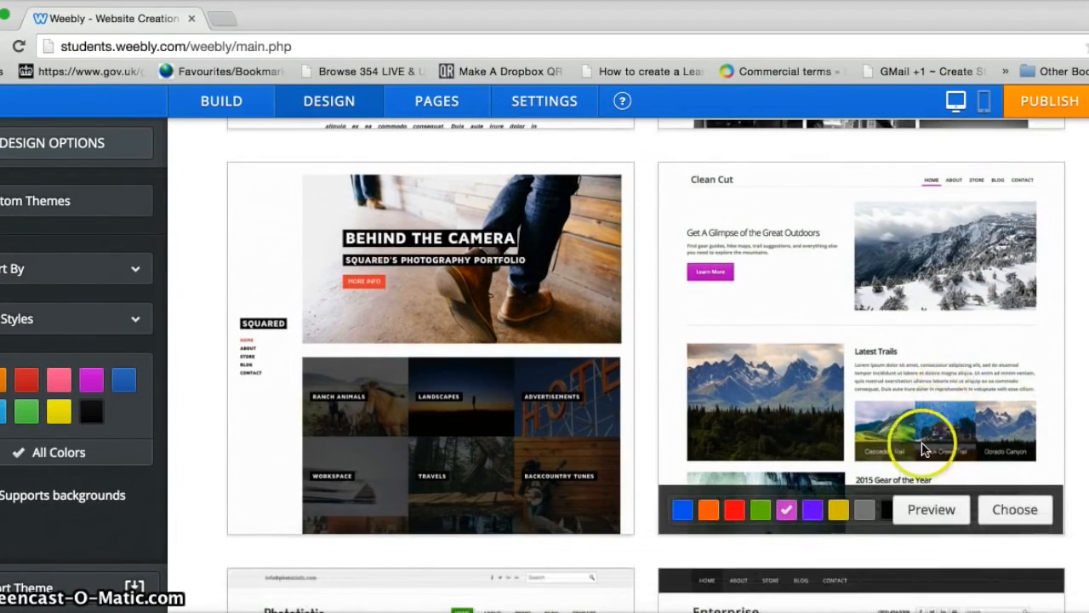
left_click(864, 511)
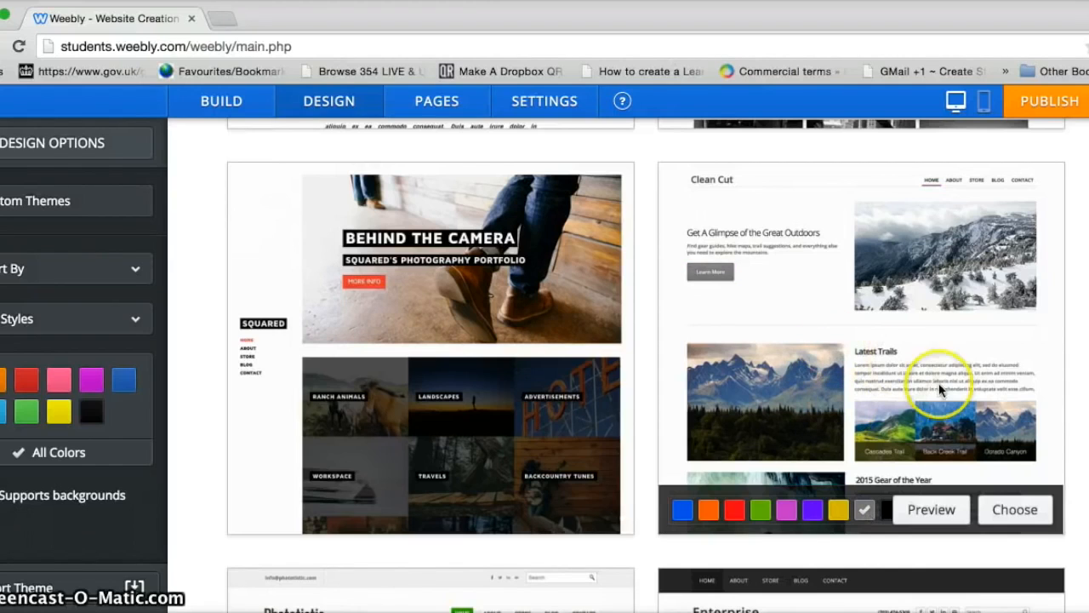
left_click(1012, 510)
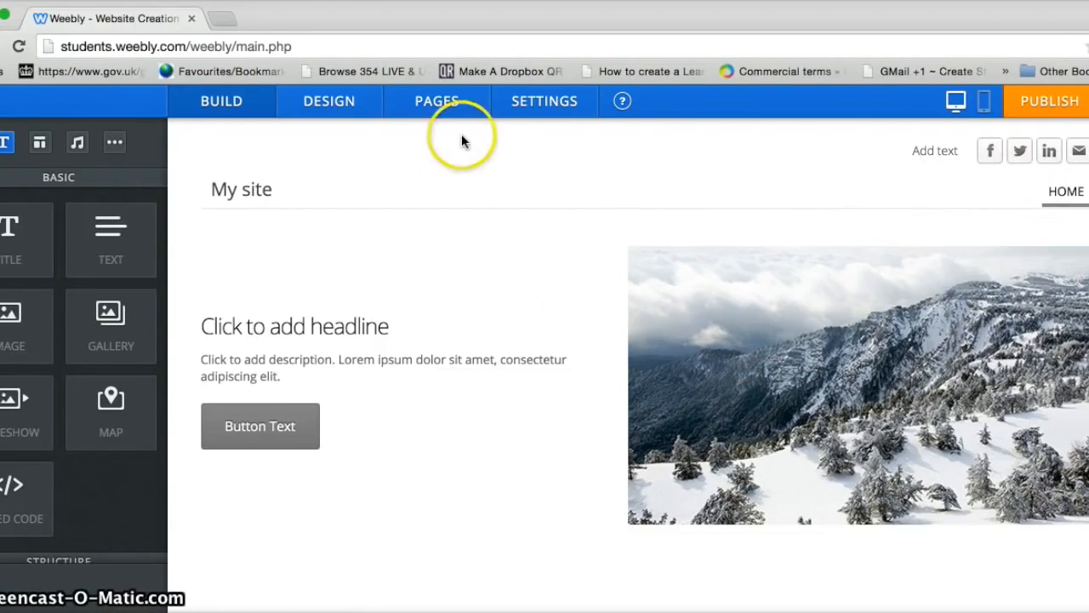
Step: Rename the Home page to HOME in the page settings
left_click(441, 108)
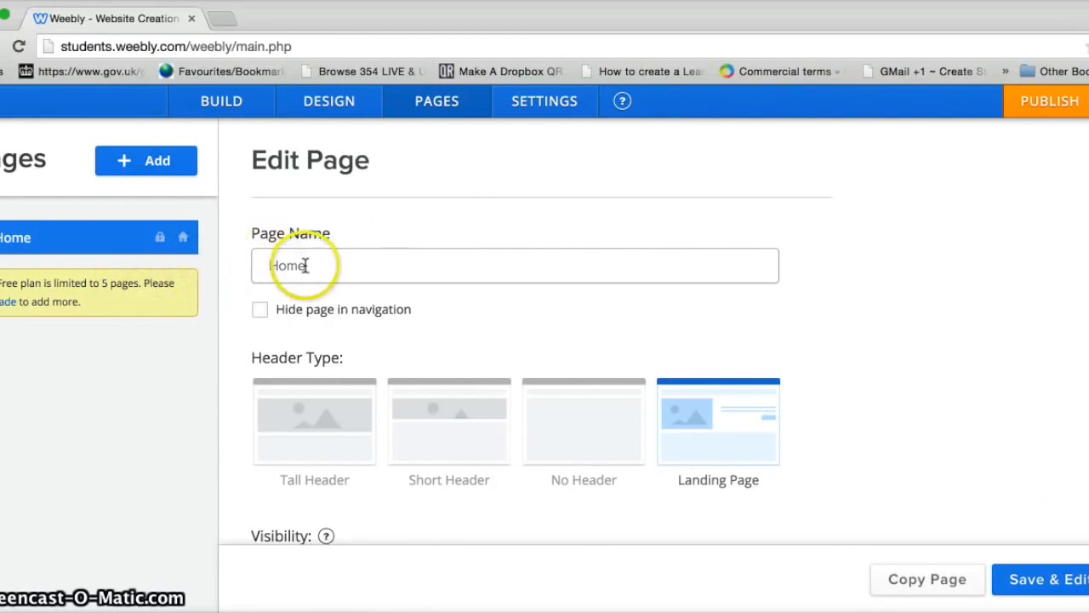
type("OME")
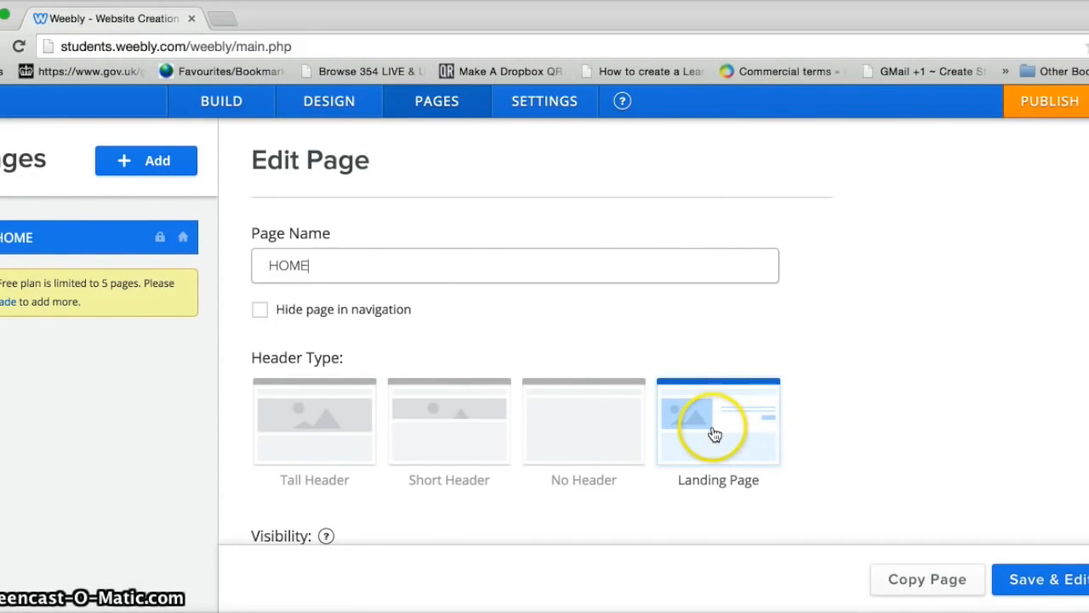
left_click(126, 164)
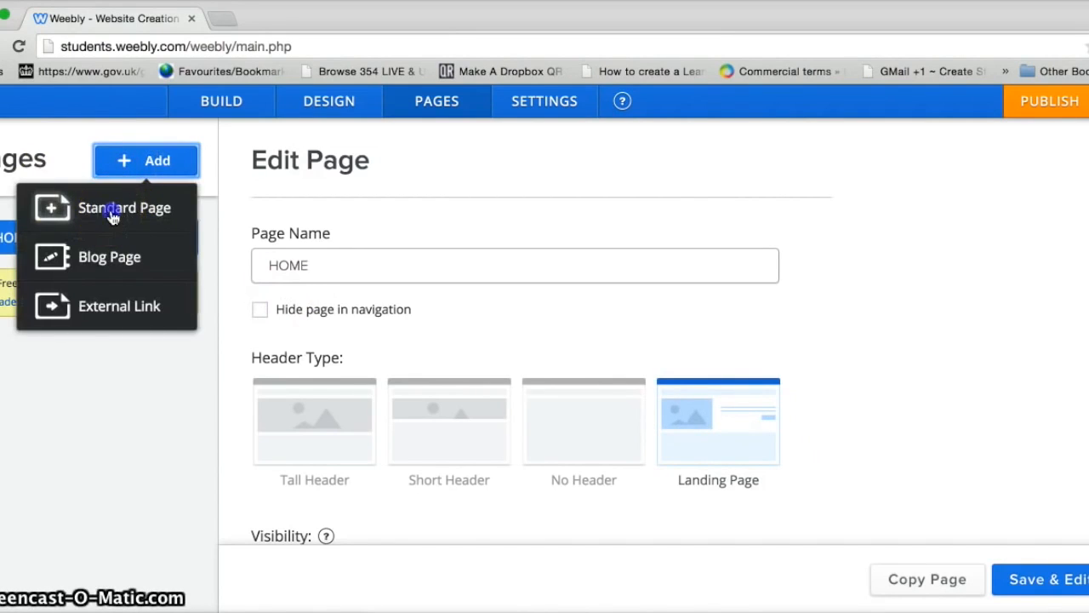
Step: Add the TYPES standard page and give it a Short Header
left_click(113, 213)
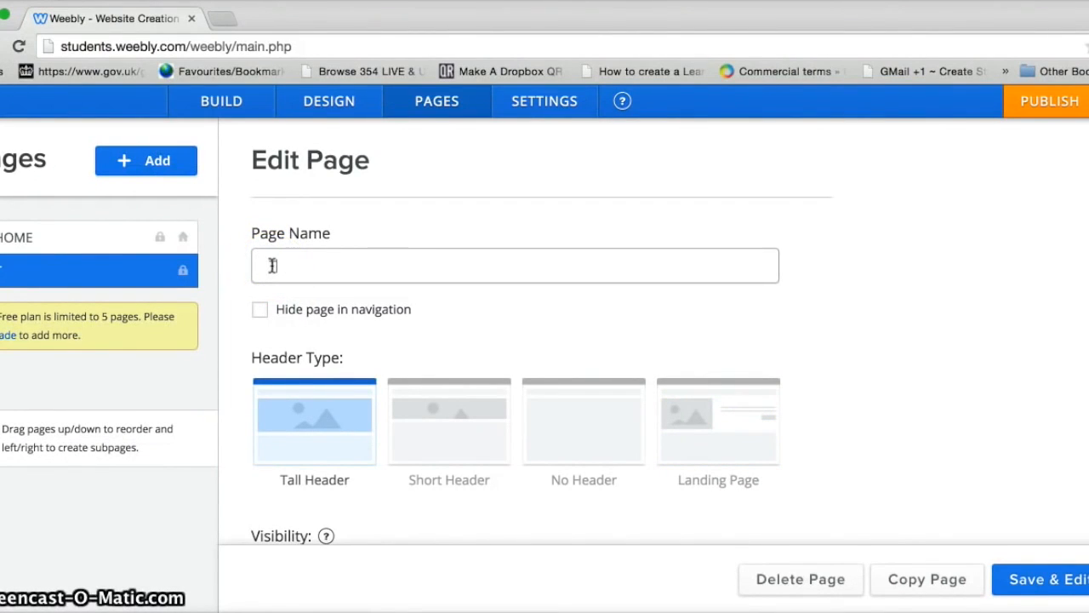
key("BackSpace")
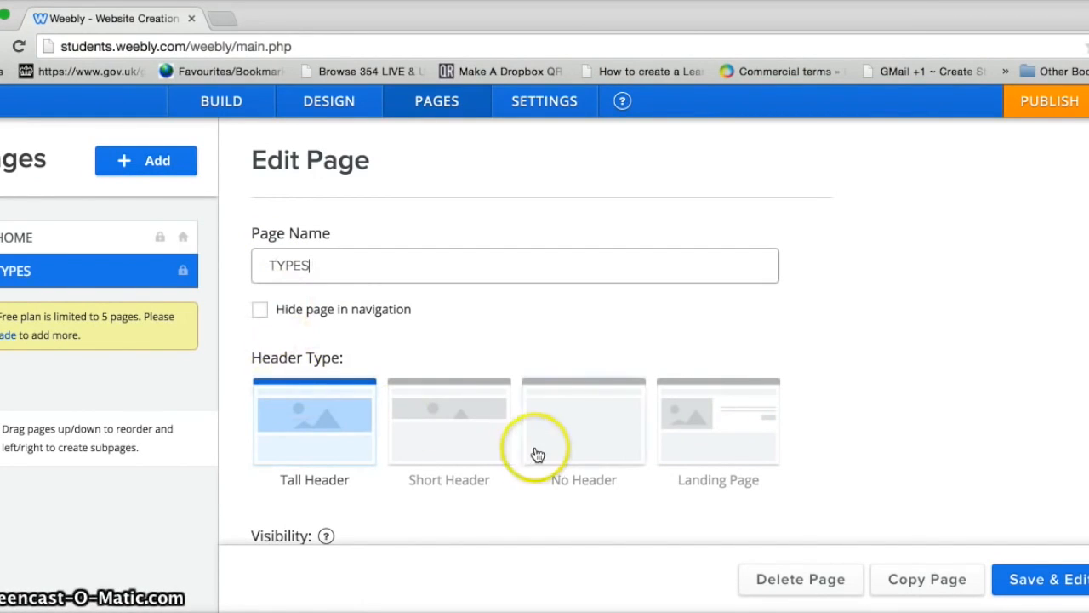
left_click(464, 425)
left_click(451, 430)
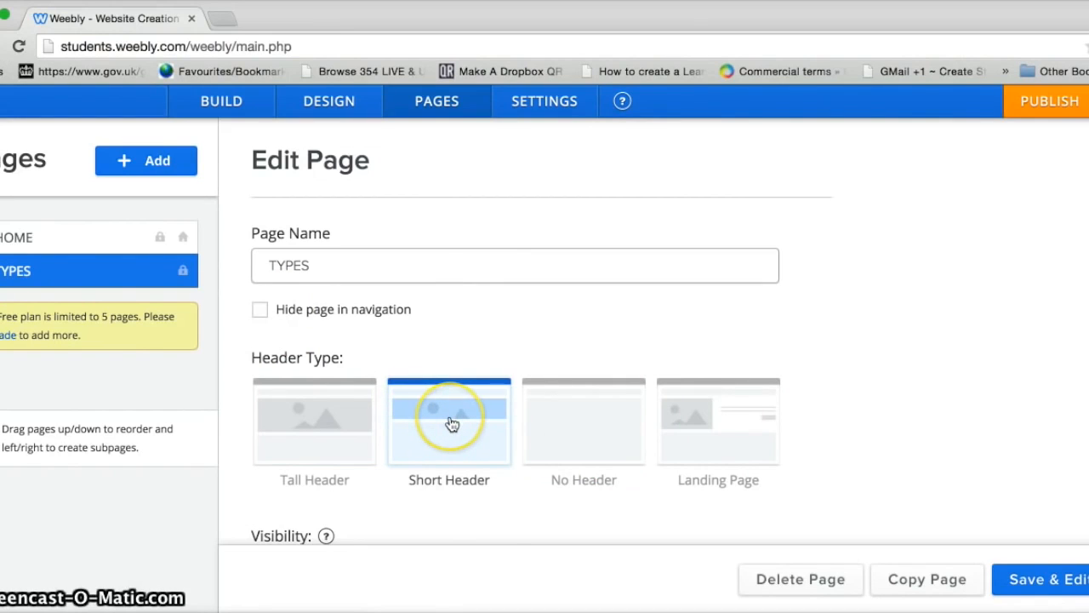
Step: Add WHERE THEY ARE FOUND and HOW THEY ARE FORMED pages, each with a Short Header
left_click(133, 169)
left_click(92, 208)
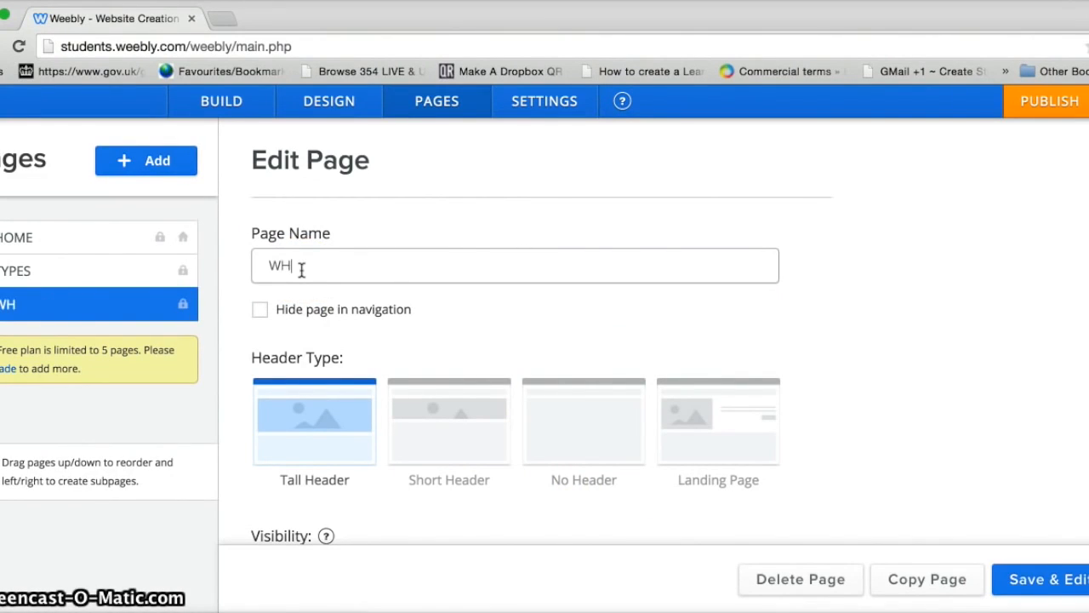
type("WHERE THEY ARE FOUND")
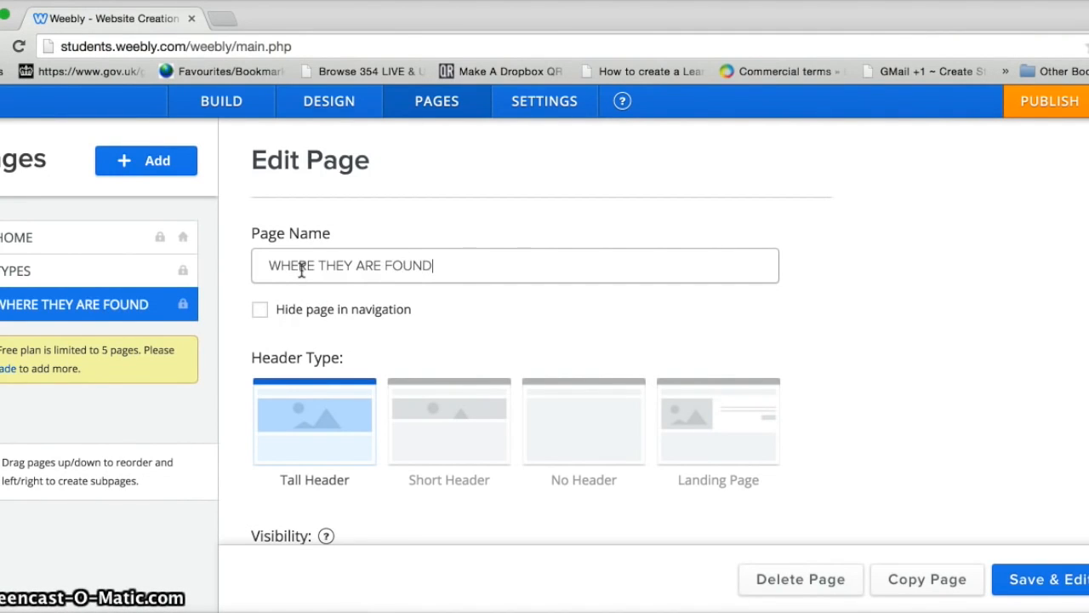
left_click(452, 439)
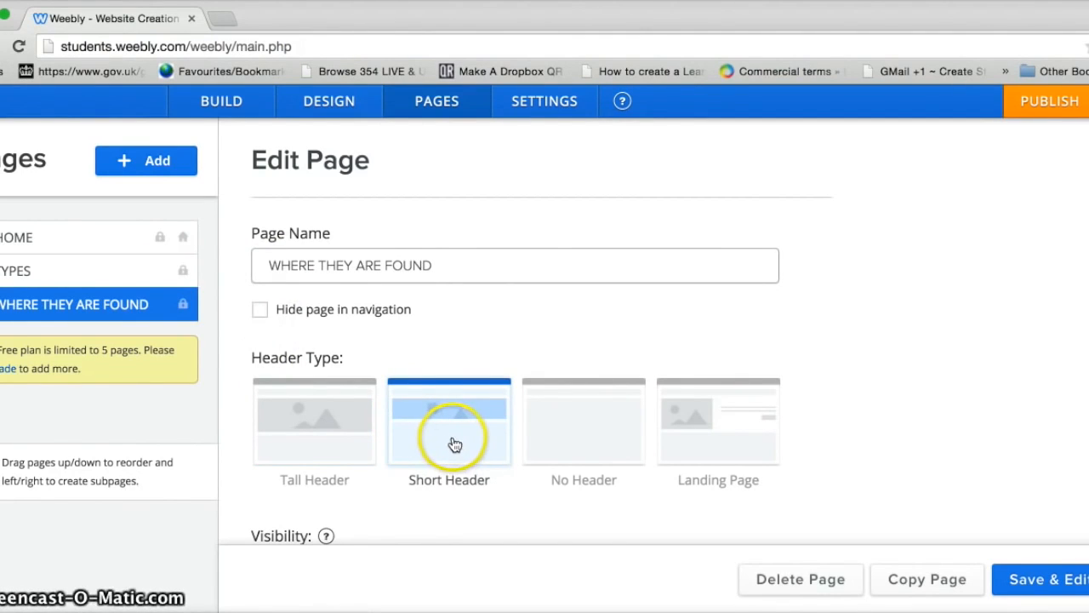
left_click(124, 167)
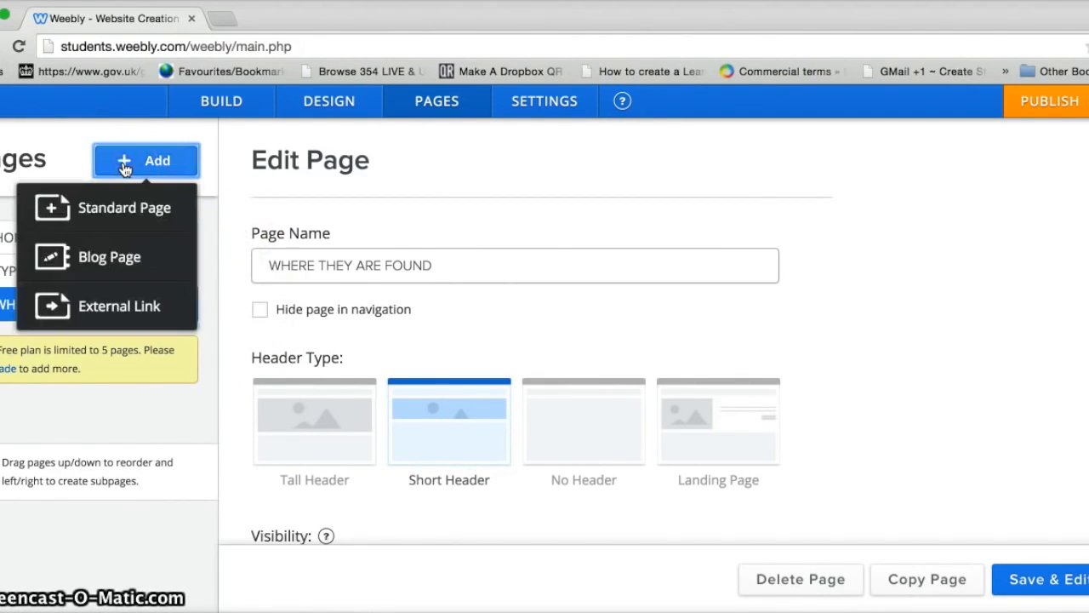
left_click(120, 209)
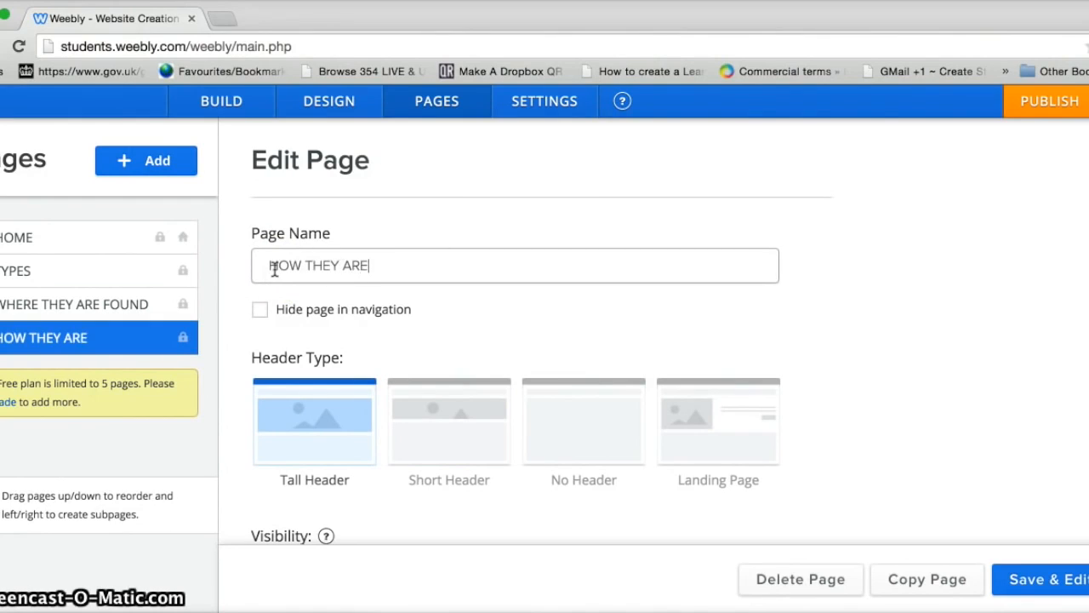
type("HOW THEY ARE FORMED")
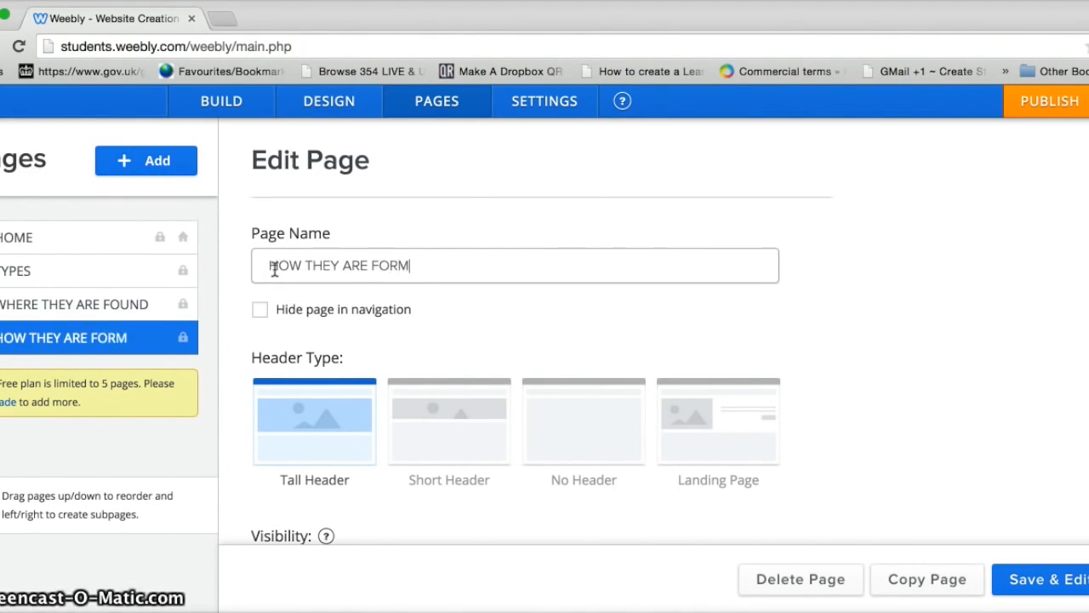
left_click(430, 435)
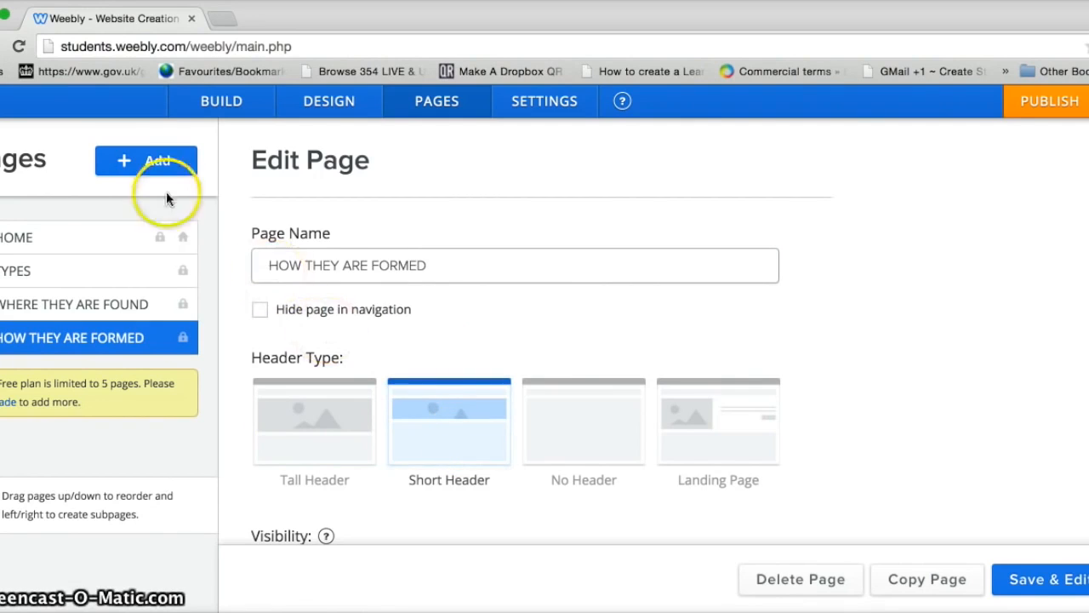
left_click(132, 162)
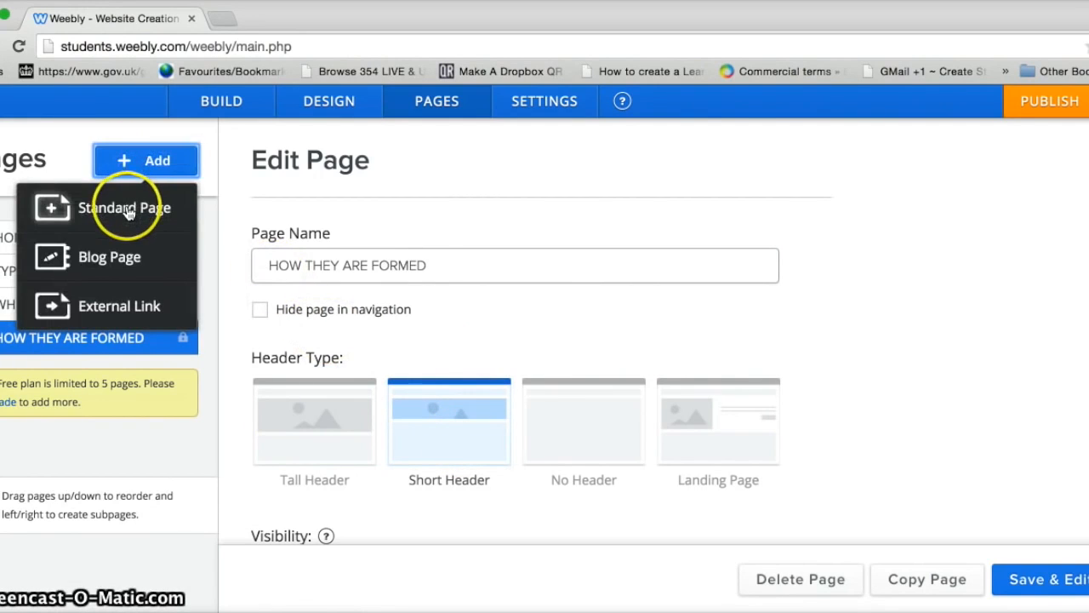
Step: Add a QUIZ standard page with a Short Header
left_click(128, 210)
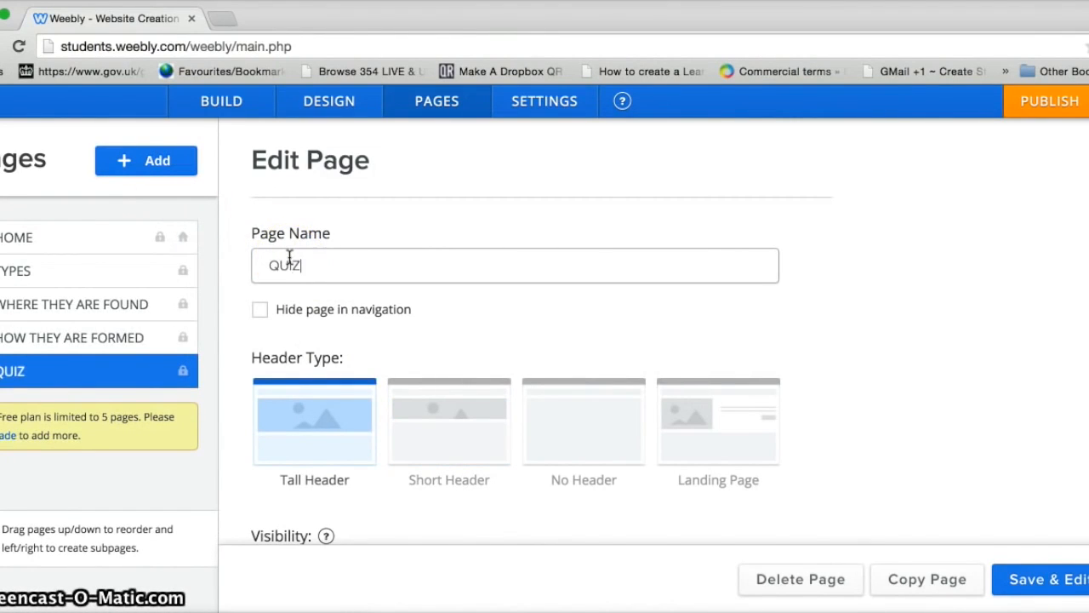
type("QUIZ")
left_click(428, 390)
left_click(453, 432)
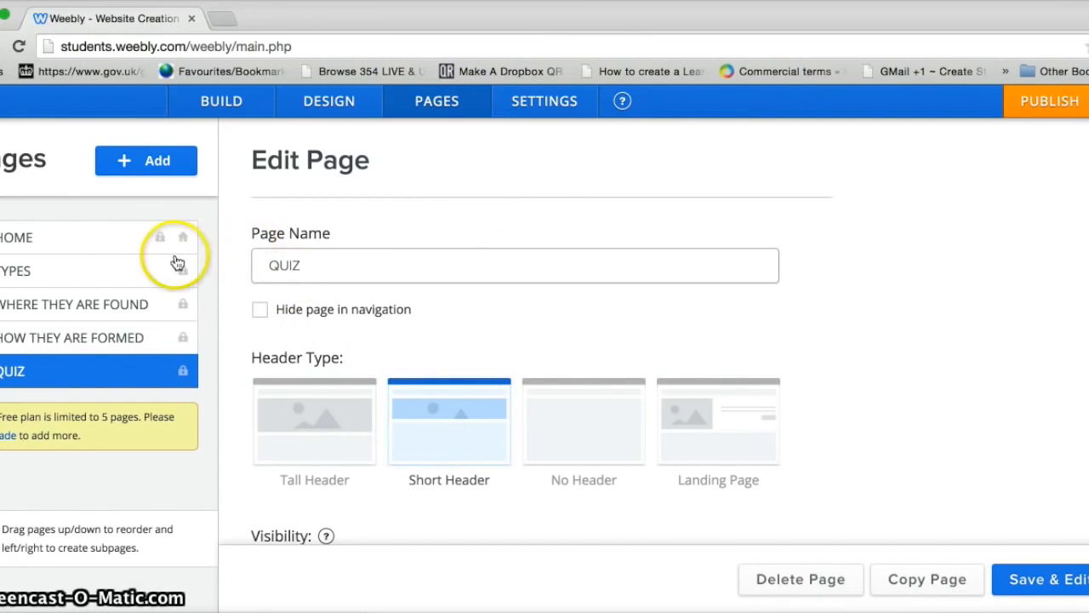
Step: Review the settings of all five pages, then save and return to site editing
left_click(151, 270)
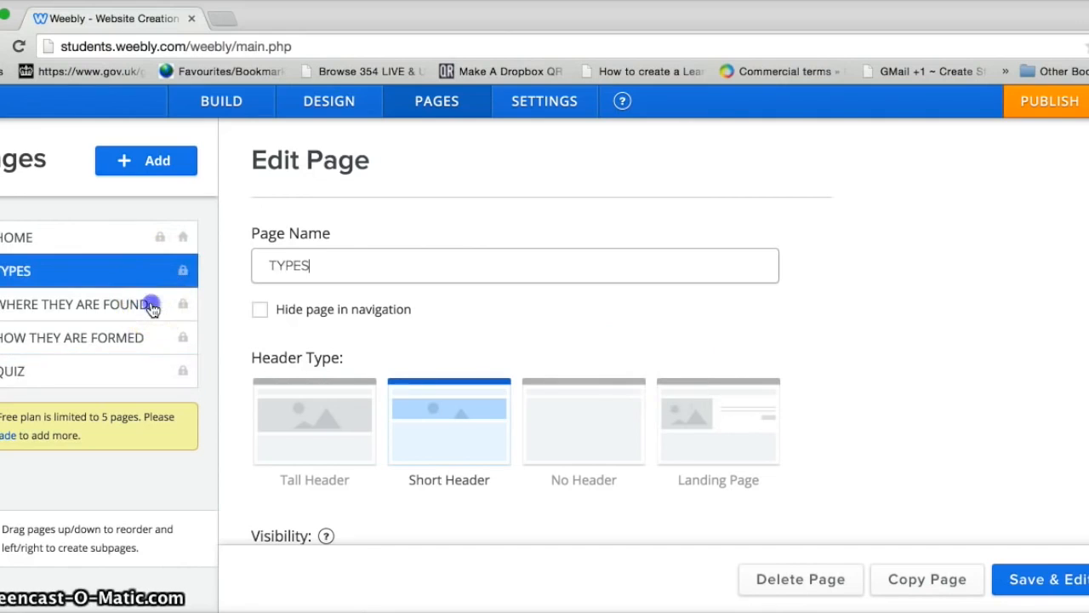
left_click(151, 308)
left_click(151, 338)
left_click(142, 372)
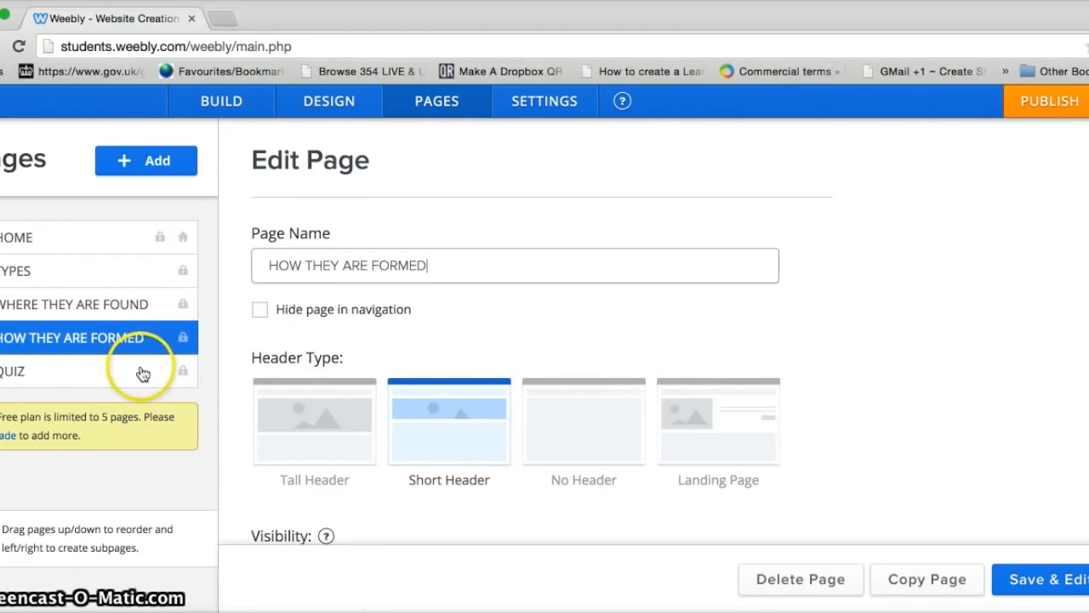
left_click(89, 248)
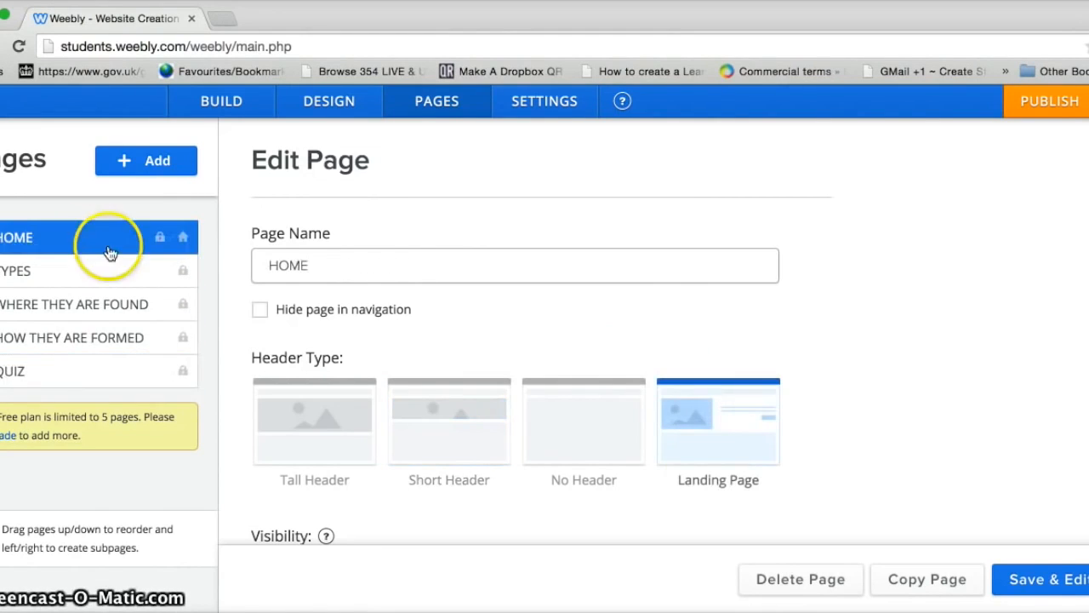
left_click(1058, 583)
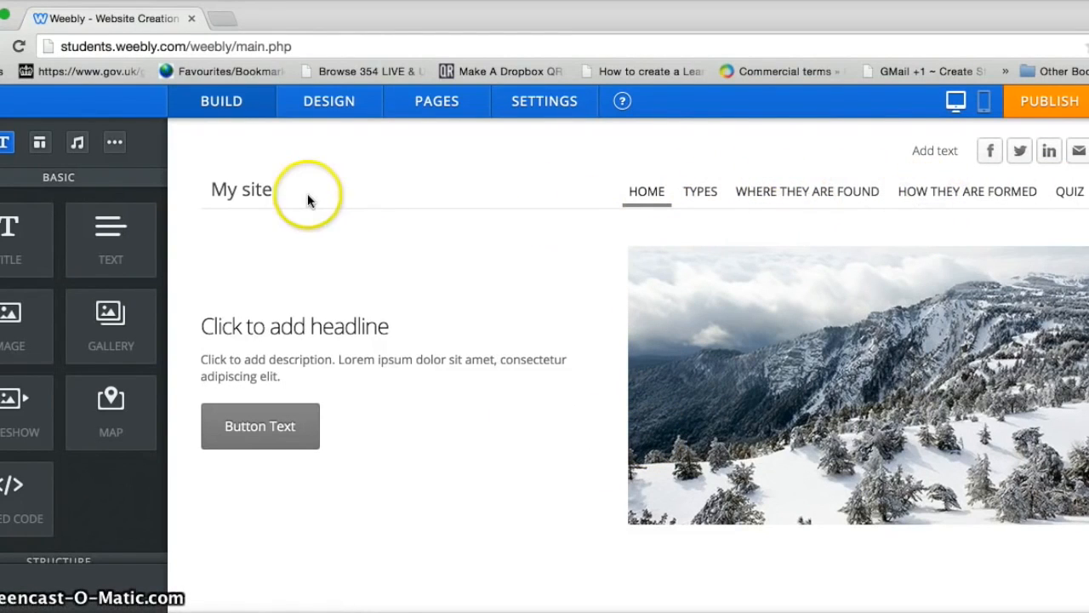
Step: Replace the My site title with the logo image from the website pictures folder
left_click(265, 191)
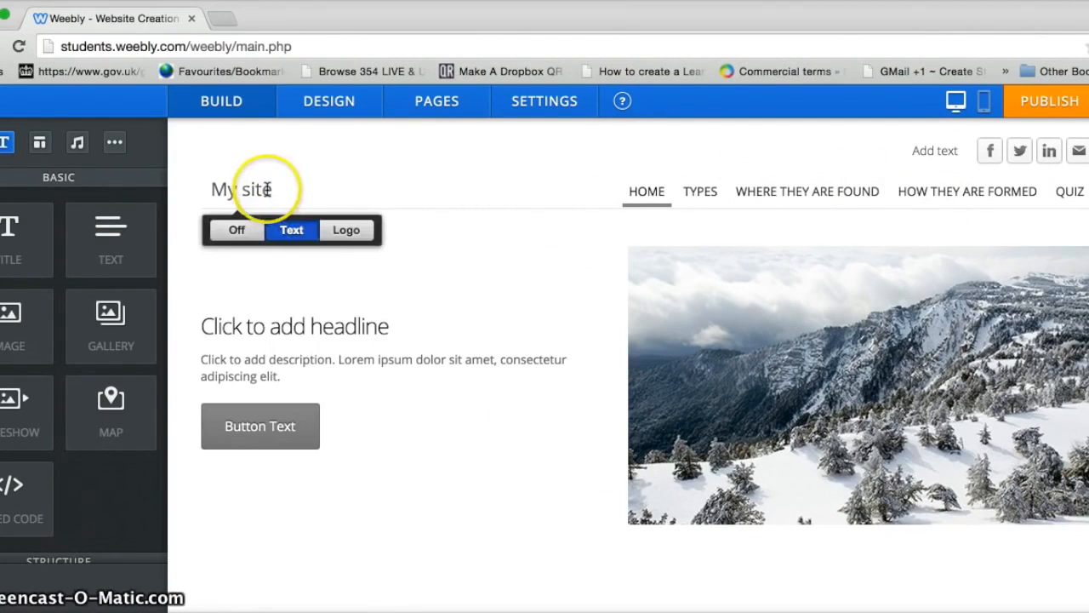
mouse_move(267, 192)
left_click(341, 230)
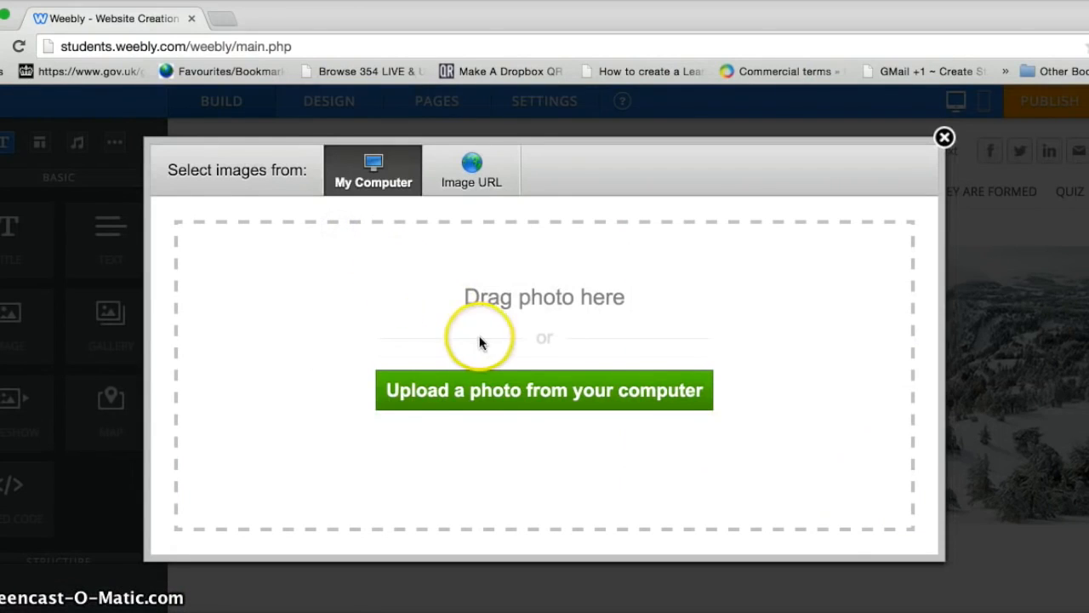
left_click(506, 393)
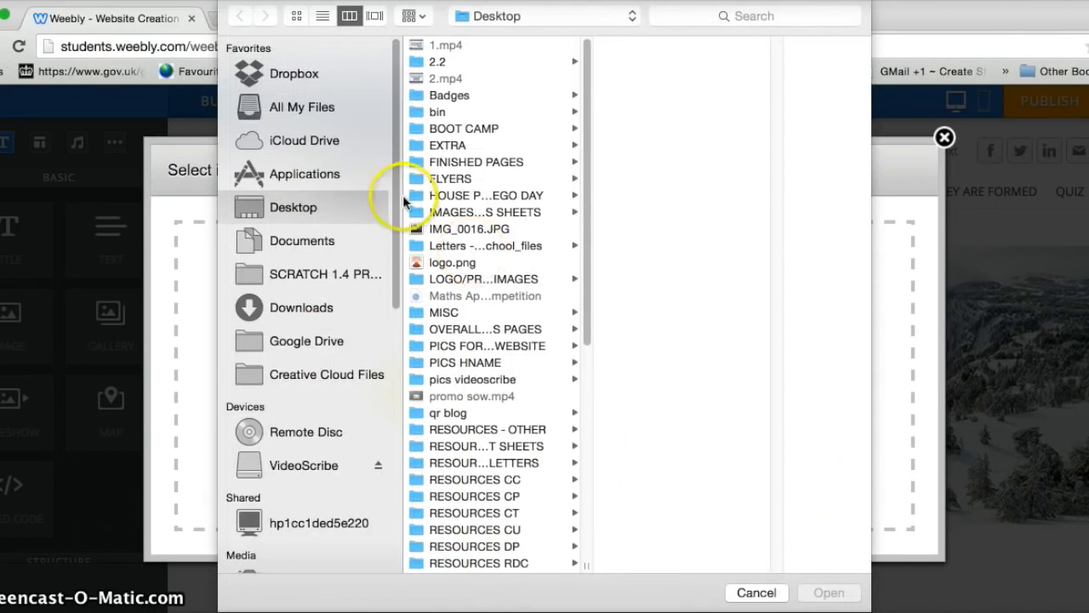
left_click_drag(588, 194, 613, 495)
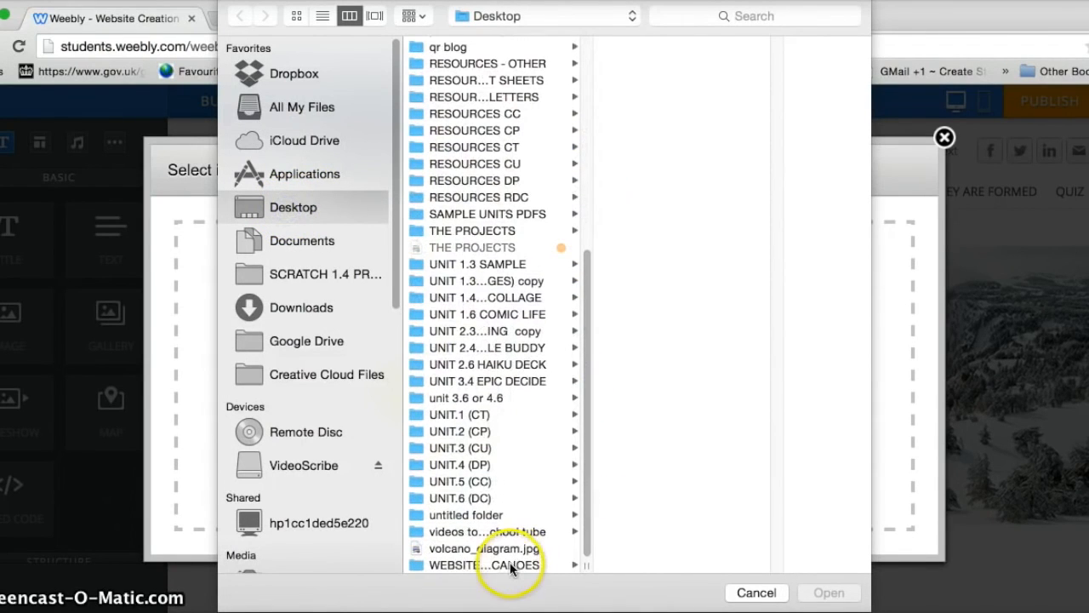
left_click(510, 564)
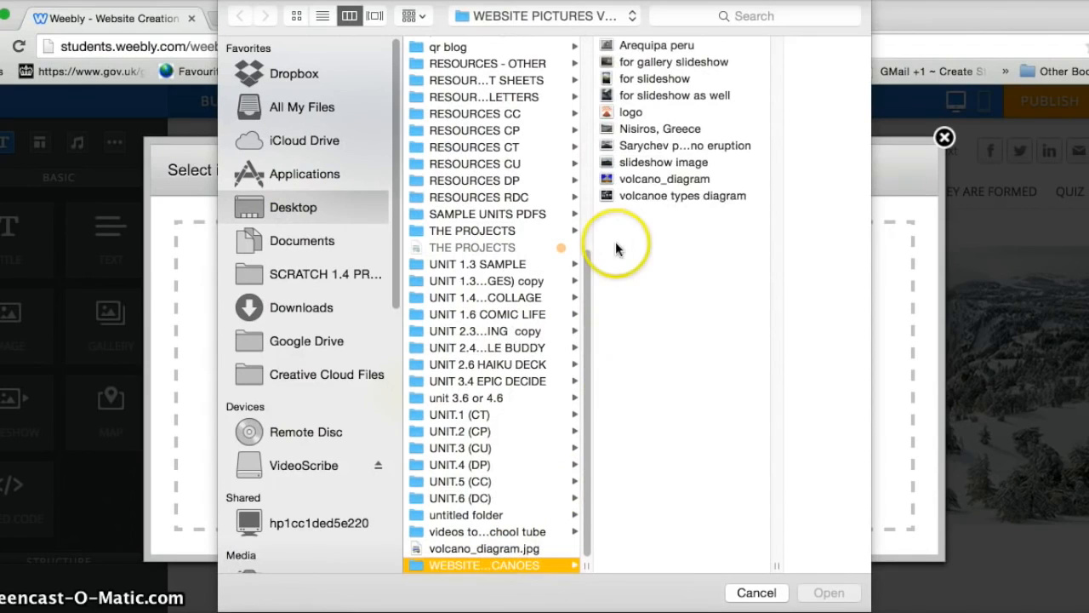
double_click(631, 114)
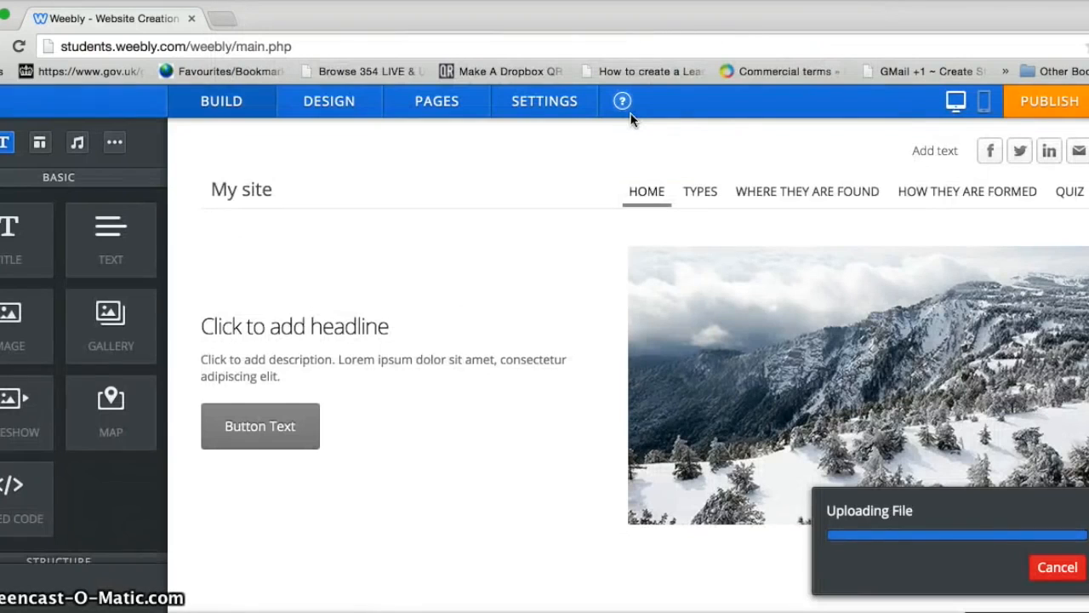
left_click(245, 218)
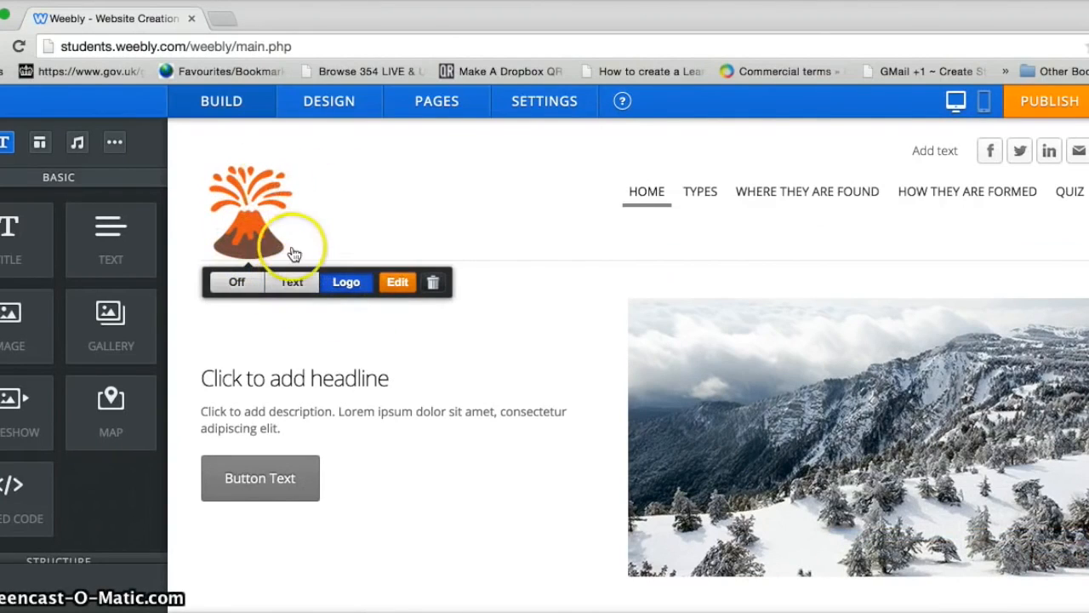
left_click(607, 486)
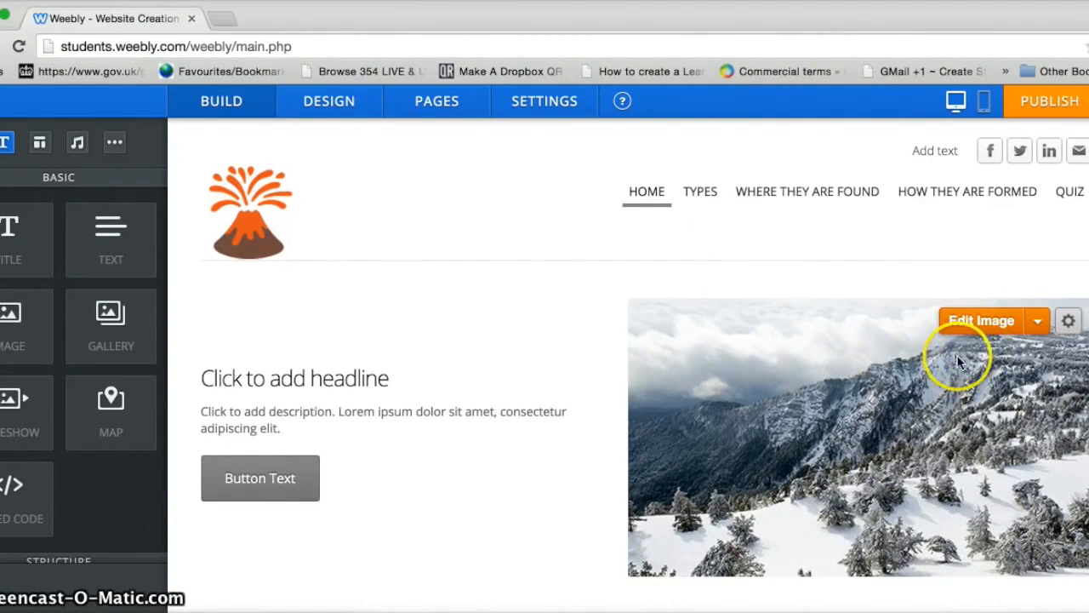
Step: Replace the snowy mountain image with the Nisiros, Greece picture, sized slightly smaller
left_click(992, 328)
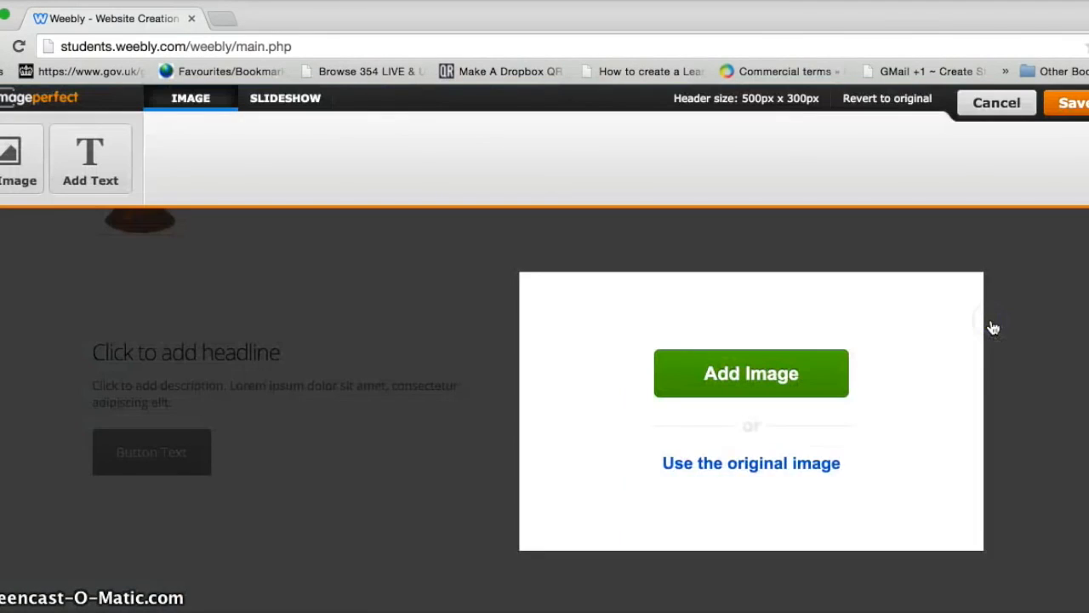
left_click(765, 388)
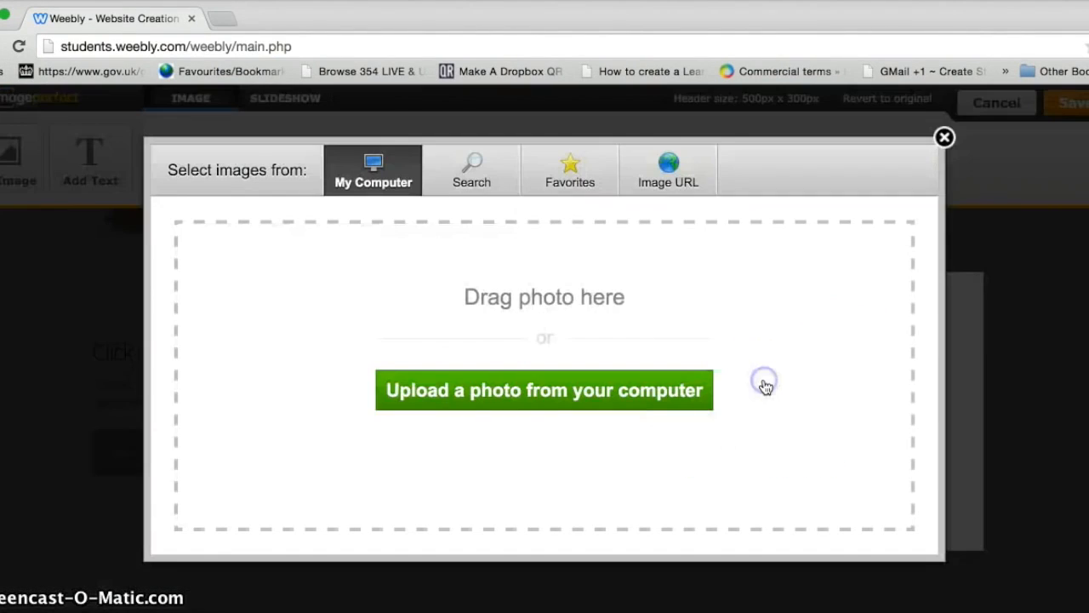
left_click(572, 396)
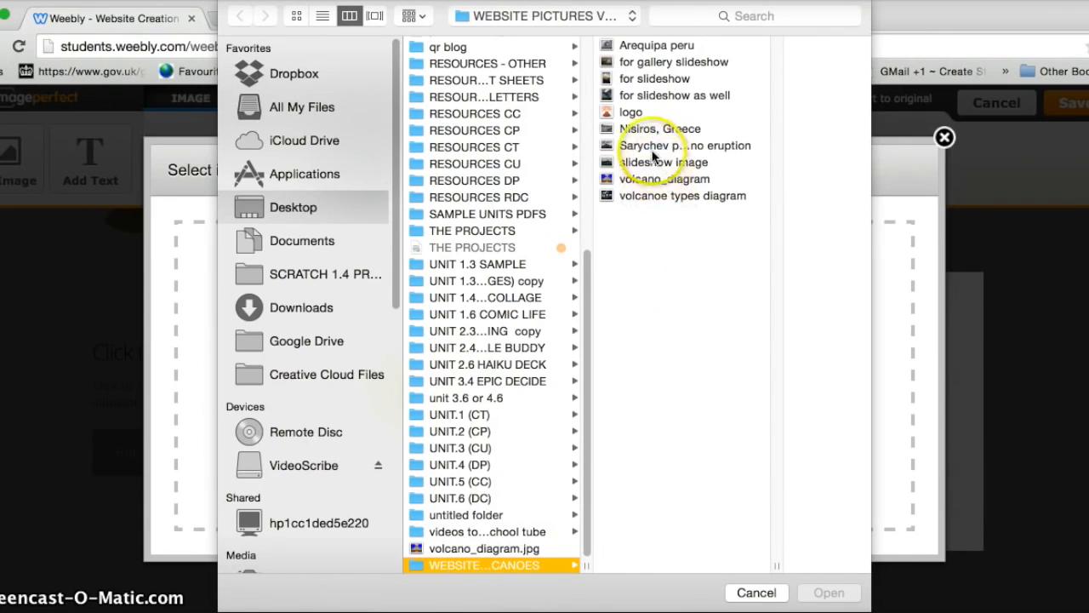
left_click(647, 130)
left_click(830, 592)
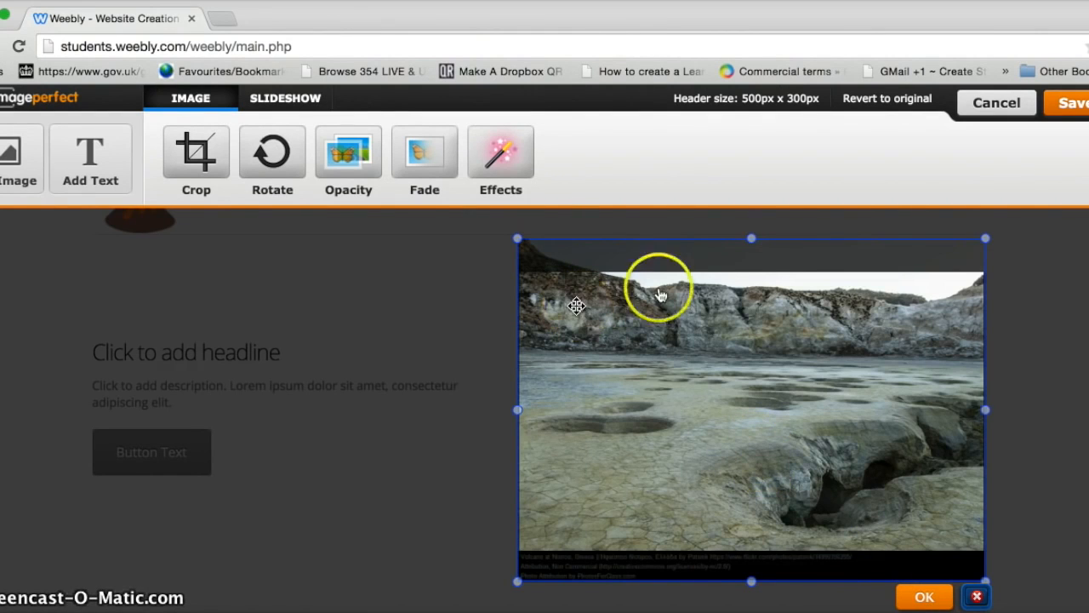
mouse_move(751, 240)
left_mouse_down()
mouse_move(752, 253)
mouse_move(750, 241)
left_mouse_up()
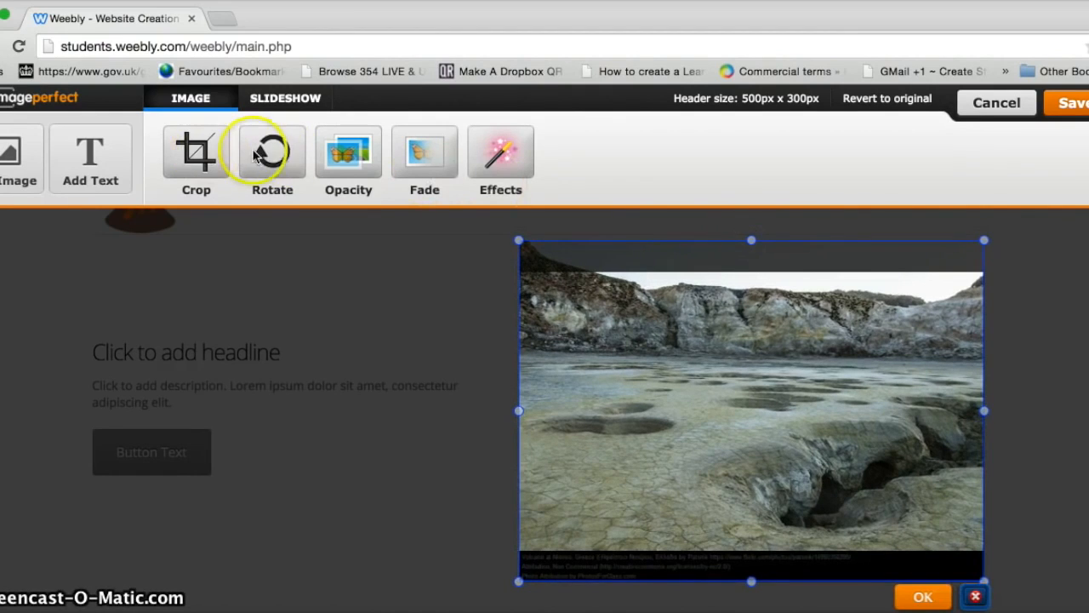
Step: Try Fade and Opacity on the crater photo, discard both, and accept it
left_click(419, 160)
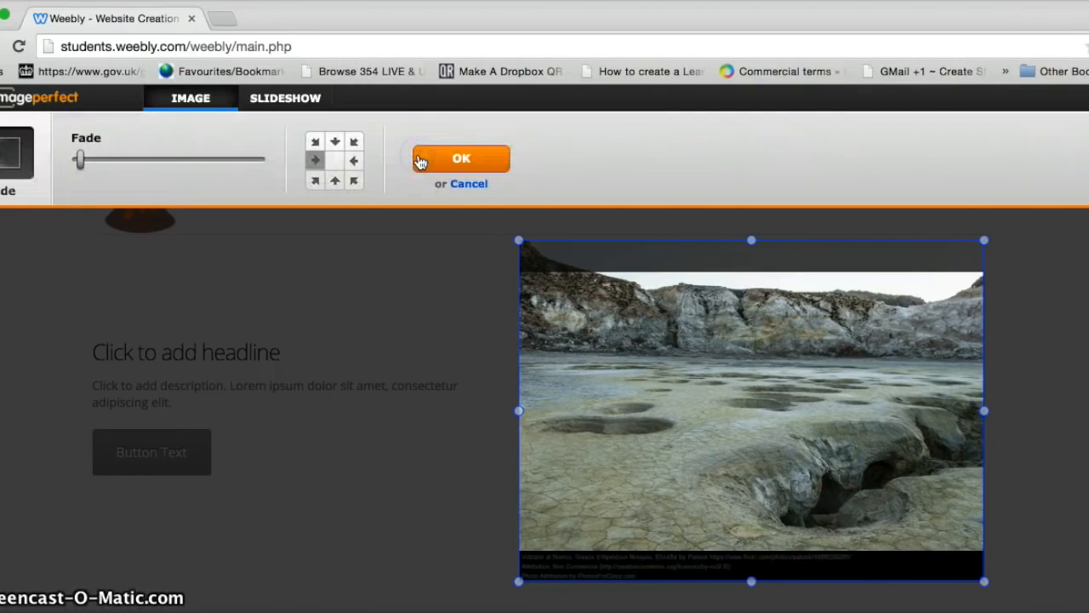
mouse_move(79, 162)
left_mouse_down()
mouse_move(111, 159)
mouse_move(78, 160)
left_mouse_up()
left_click(281, 167)
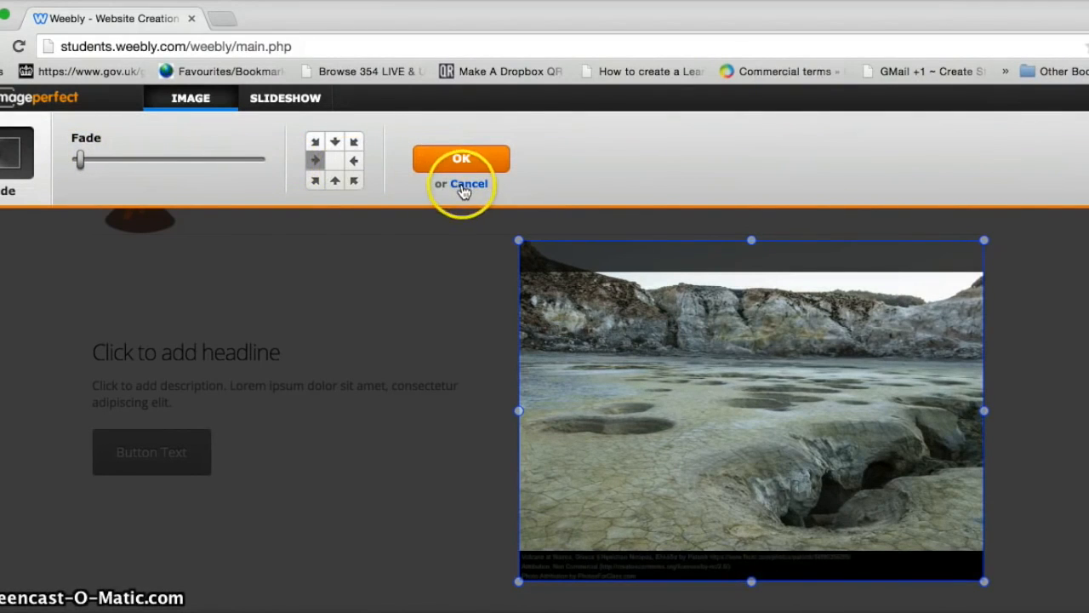
left_click(465, 185)
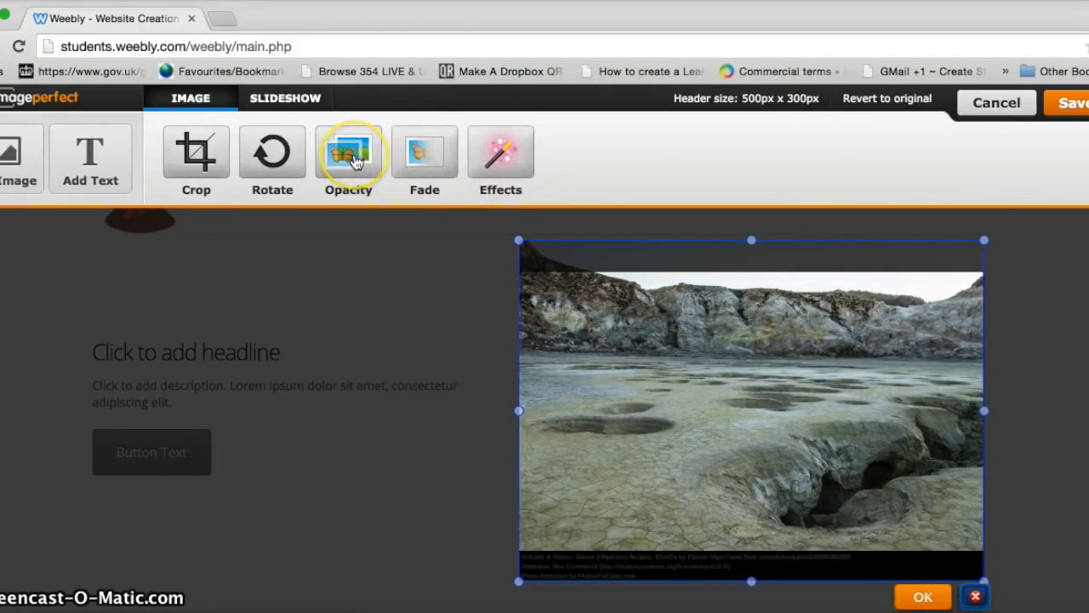
left_click(356, 163)
mouse_move(258, 163)
left_mouse_down()
mouse_move(196, 166)
mouse_move(264, 157)
left_mouse_up()
left_click(360, 162)
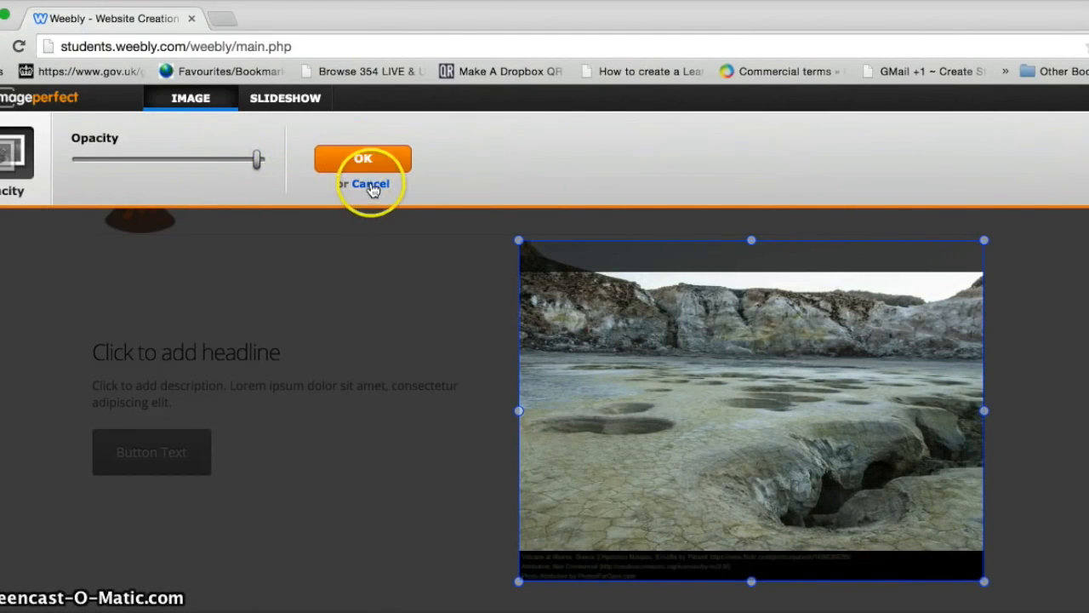
left_click(370, 184)
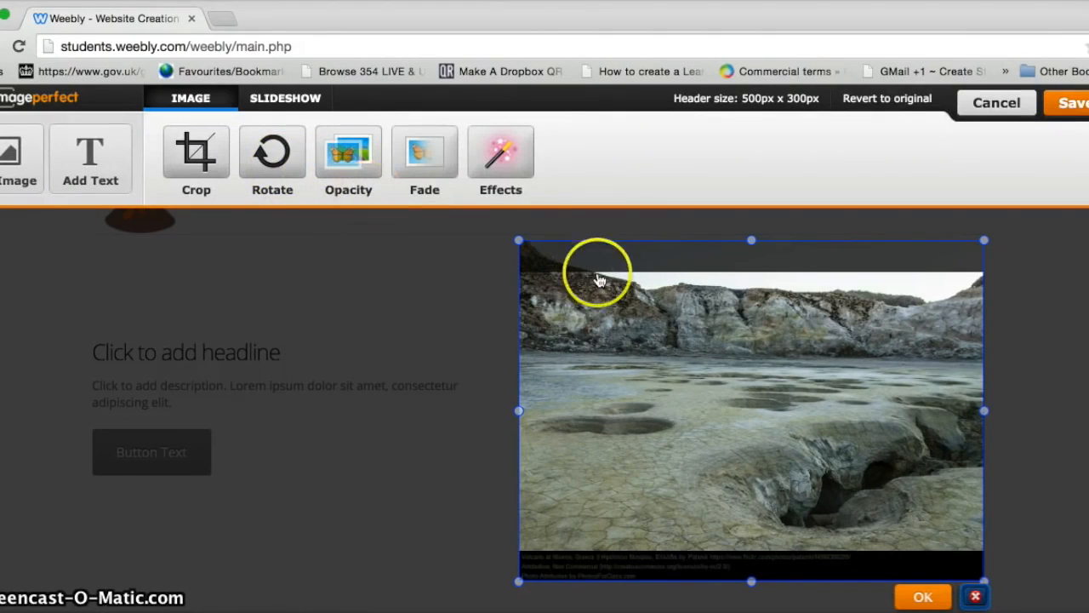
left_click(922, 596)
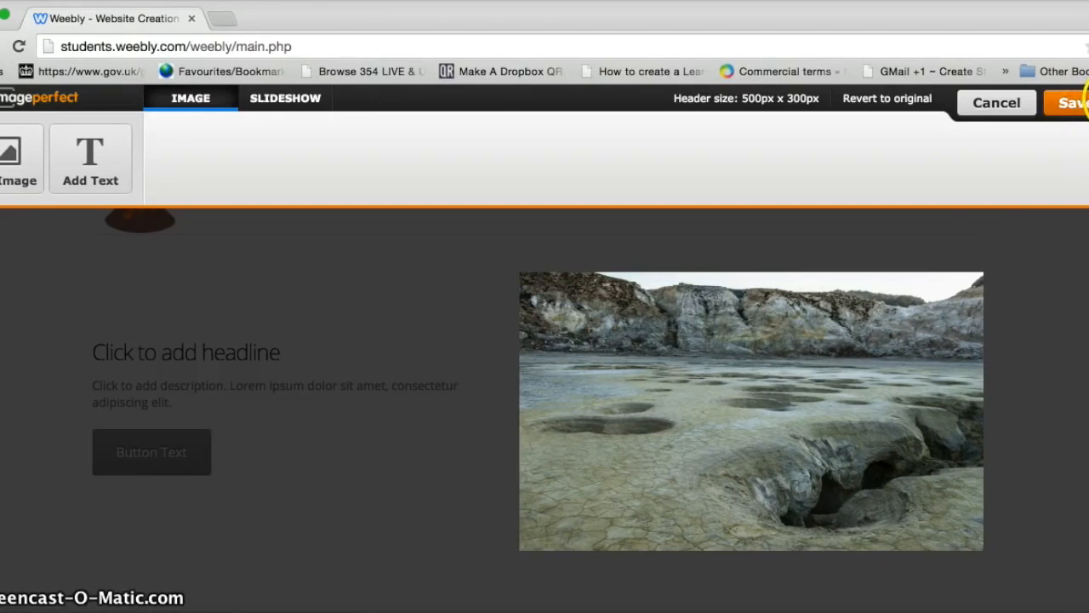
Step: Save the edited image to this page only and leave the image editor
left_click(1074, 102)
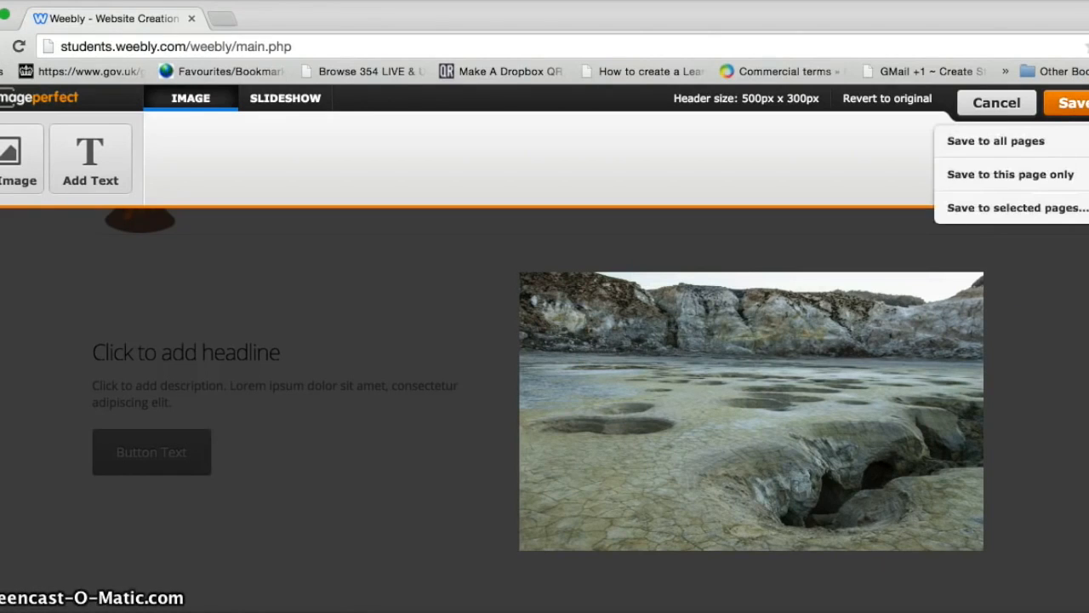
left_click(1037, 176)
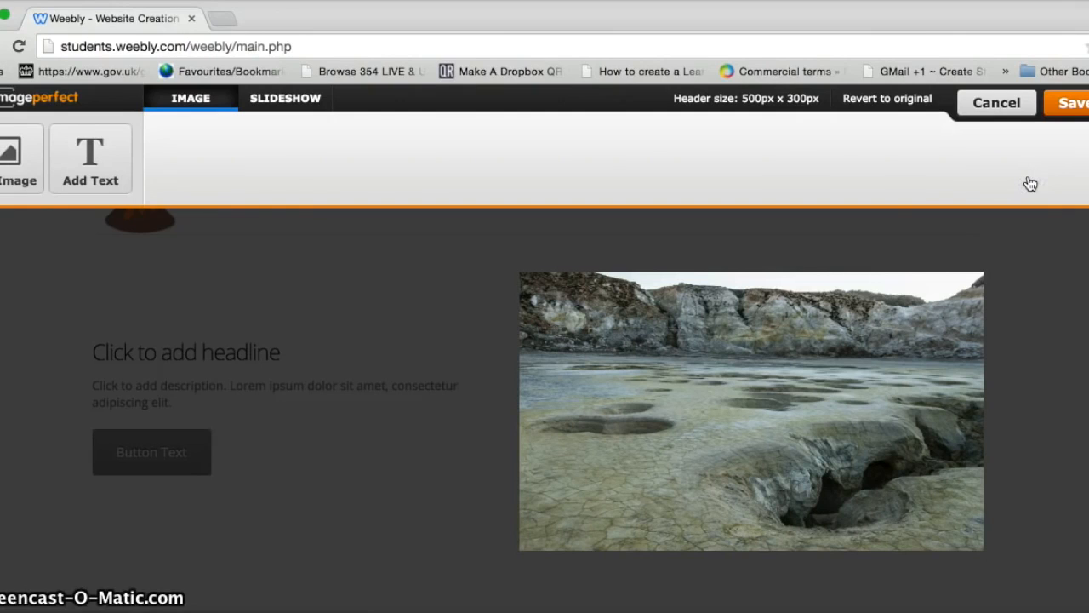
left_click(1073, 105)
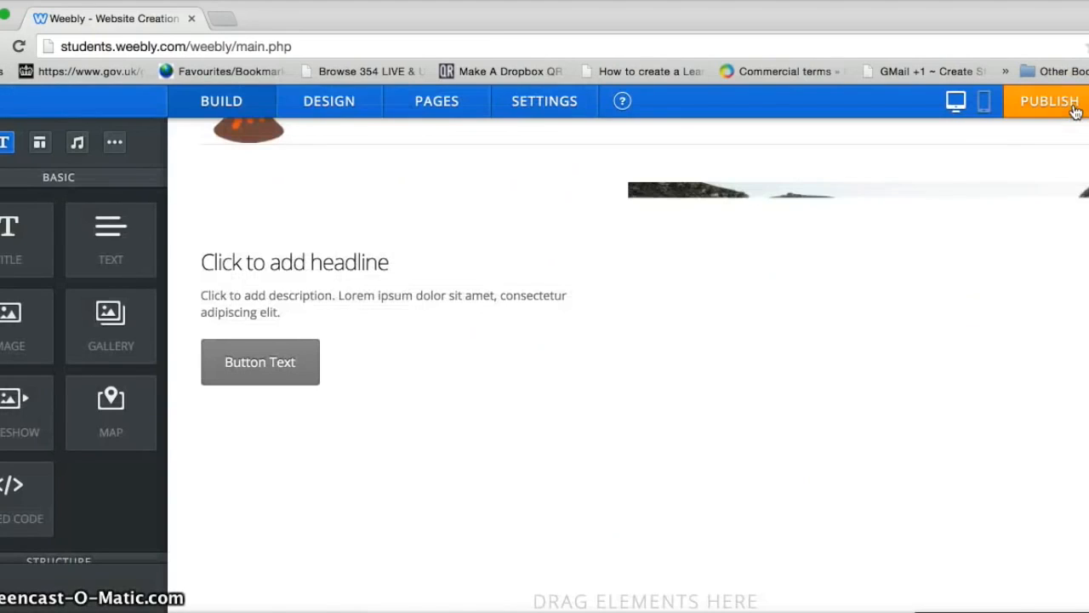
mouse_move(1062, 212)
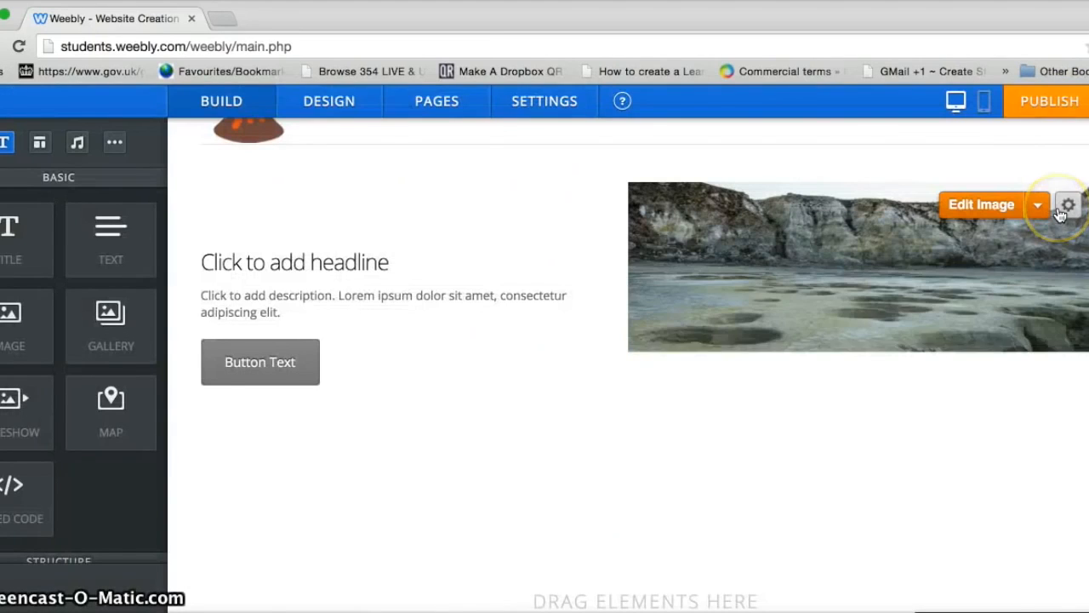
Step: Change the home page headline to ABOUT MY SITE
scroll(645, 366, "up", 1)
scroll(645, 366, "down", 1)
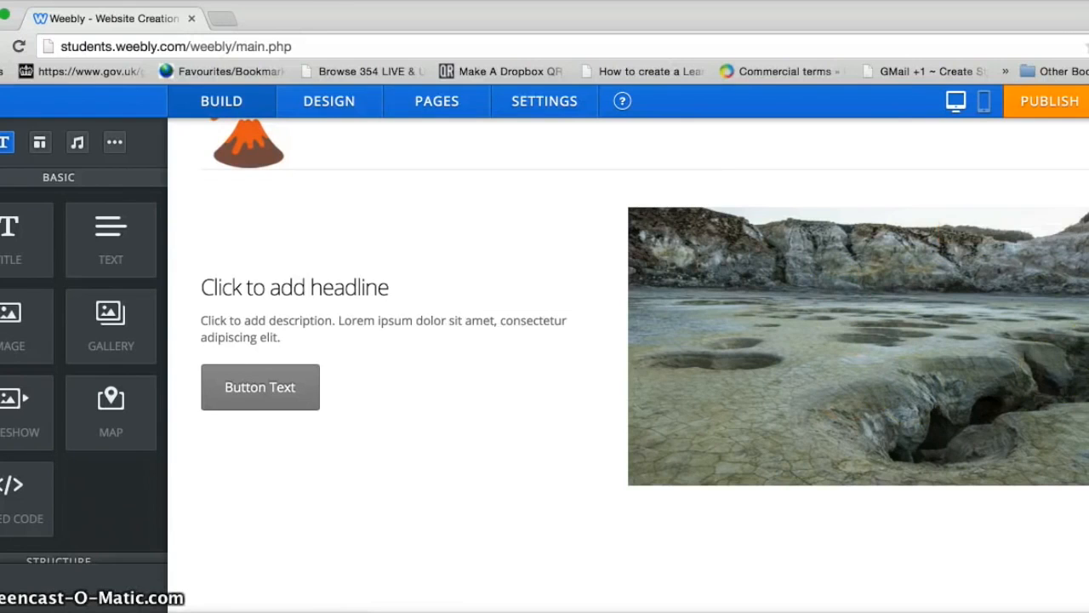
scroll(628, 358, "up", 2)
scroll(645, 346, "down", 1)
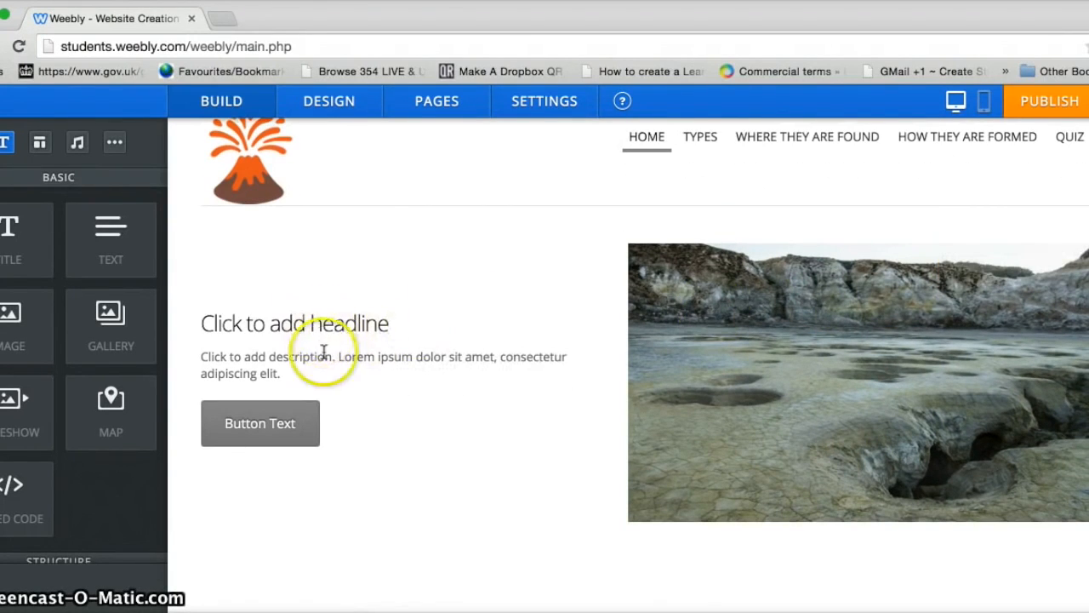
left_click(387, 323)
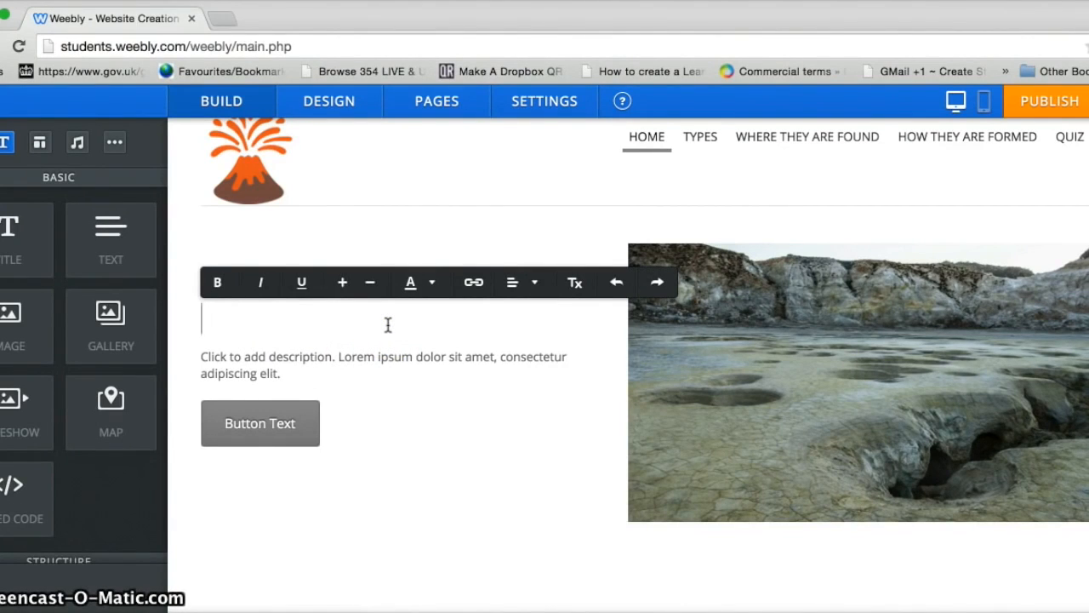
type("ABOUT MY SITE")
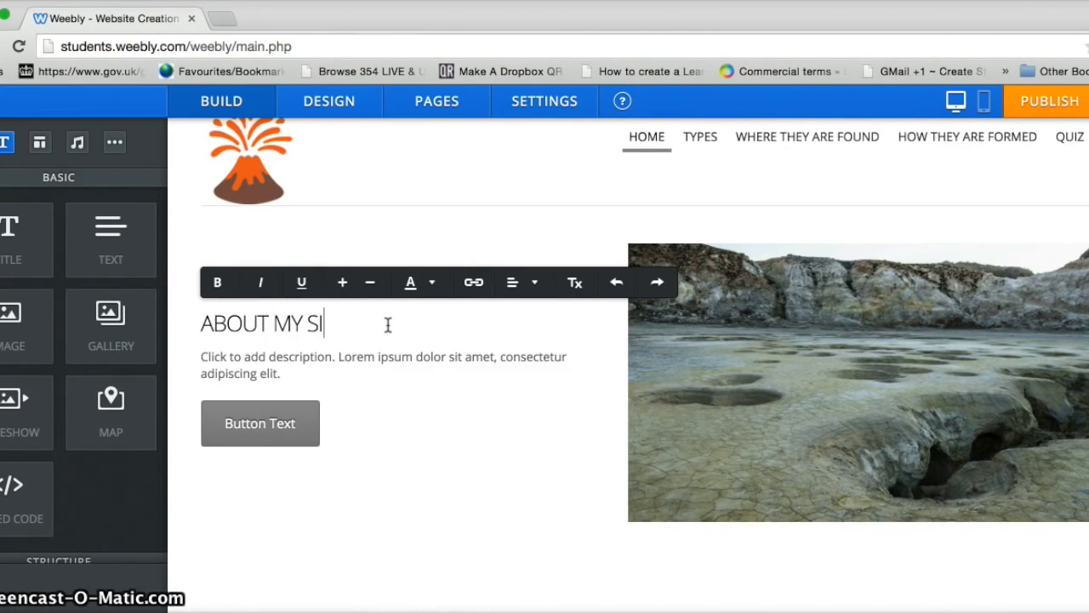
Step: Write the description paragraph introducing the volcano website and its quiz
left_click(278, 374)
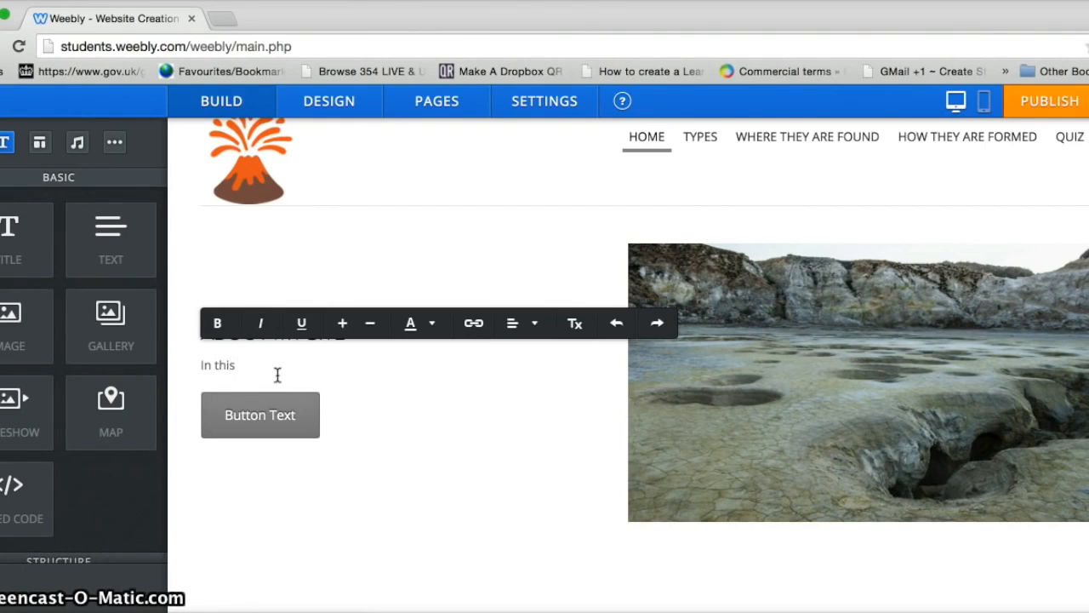
type("In this website you will find lots of interesting facts about volcanoes.")
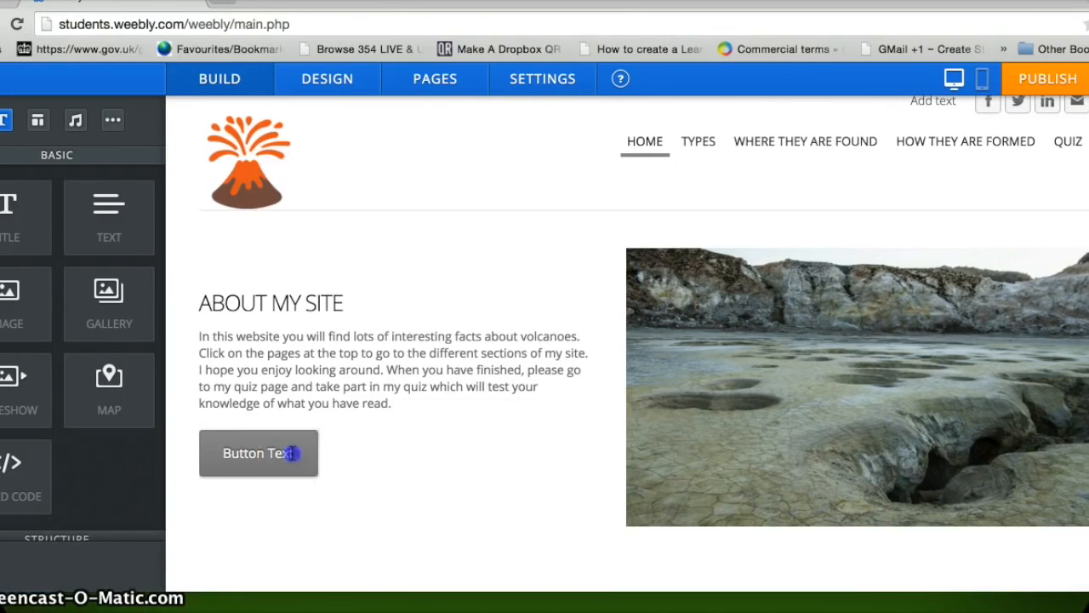
left_click(292, 453)
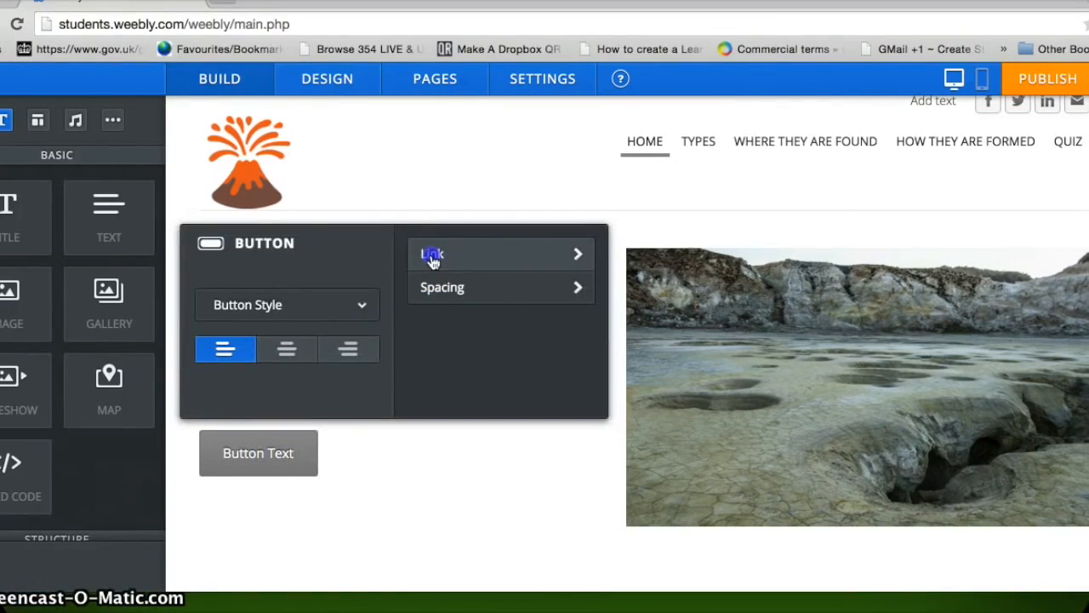
Step: Review the button's Standard Page, File and Website URL link options, then close without linking
left_click(432, 258)
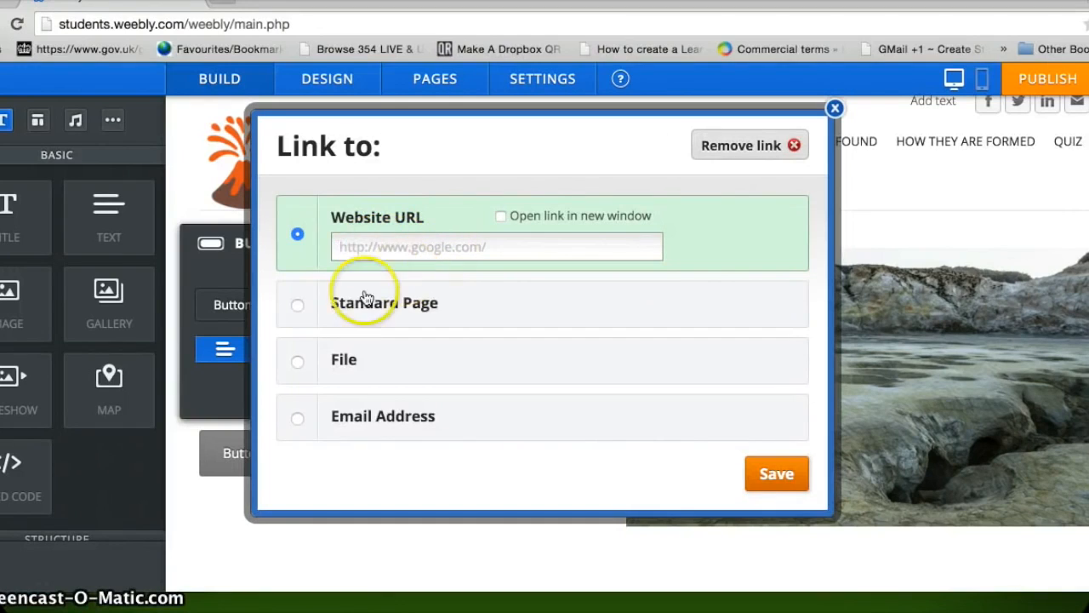
left_click(297, 311)
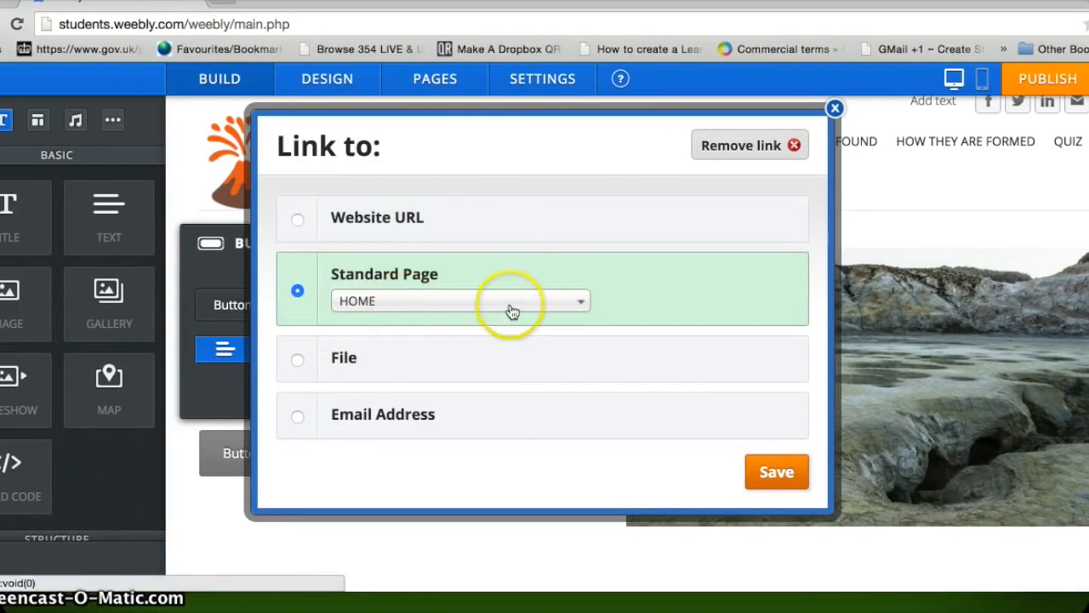
left_click(298, 360)
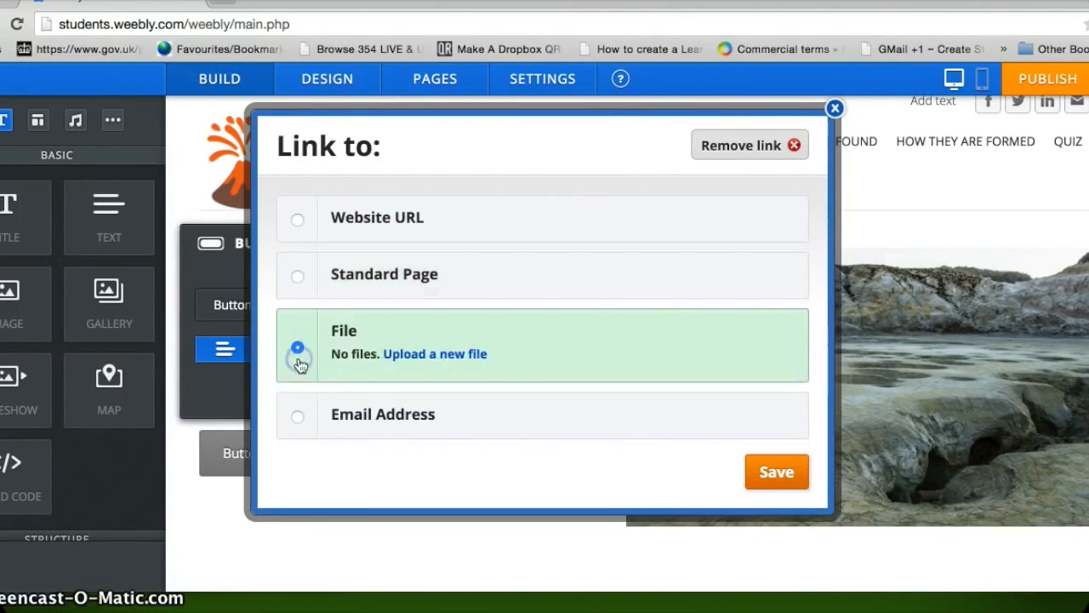
left_click(296, 226)
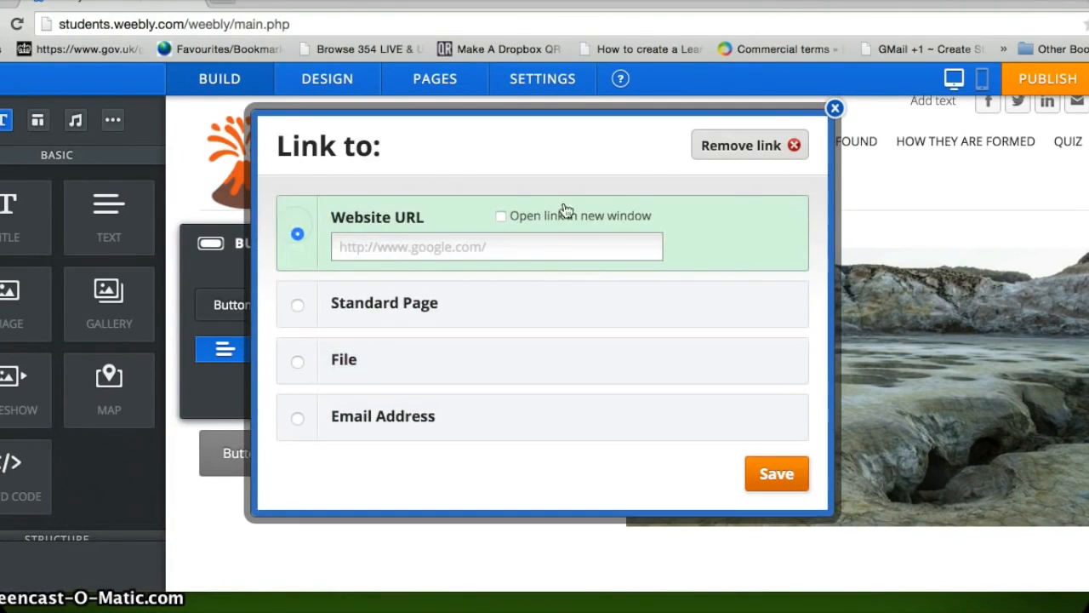
left_click(835, 110)
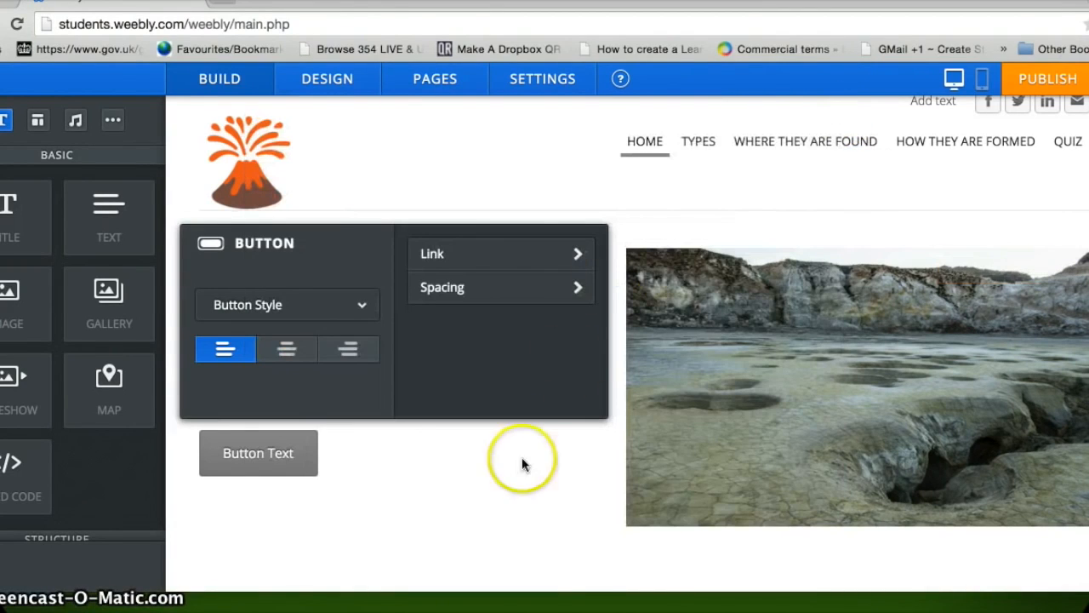
left_click(584, 534)
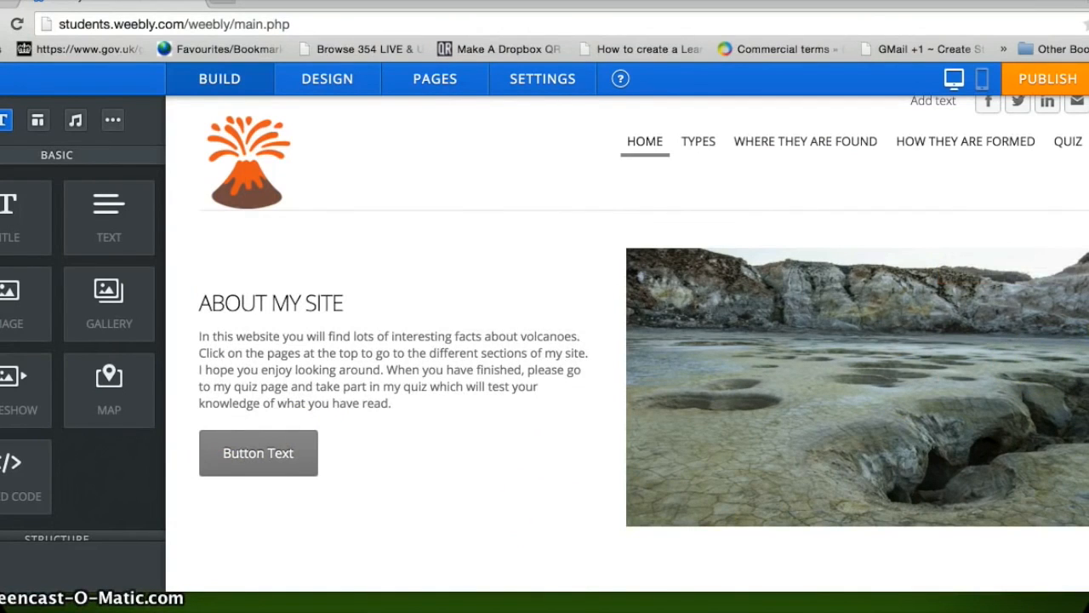
Step: Switch the editor to the TYPES page
scroll(627, 340, "down", 3)
scroll(626, 340, "up", 4)
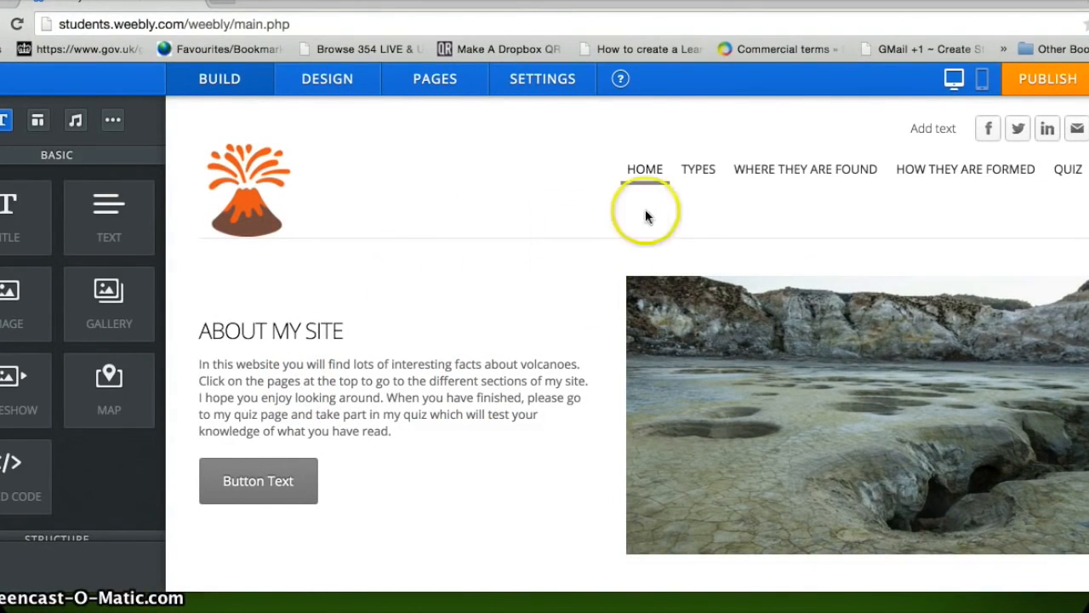
left_click(698, 174)
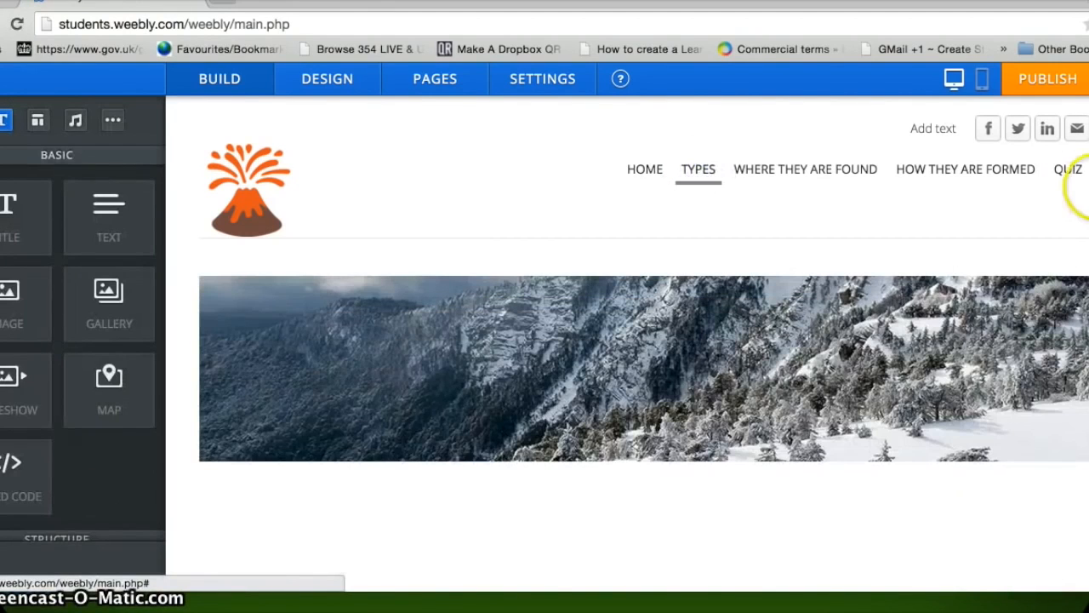
Step: Replace the Types page banner with the uploaded volcano_diagram image
scroll(628, 345, "down", 1)
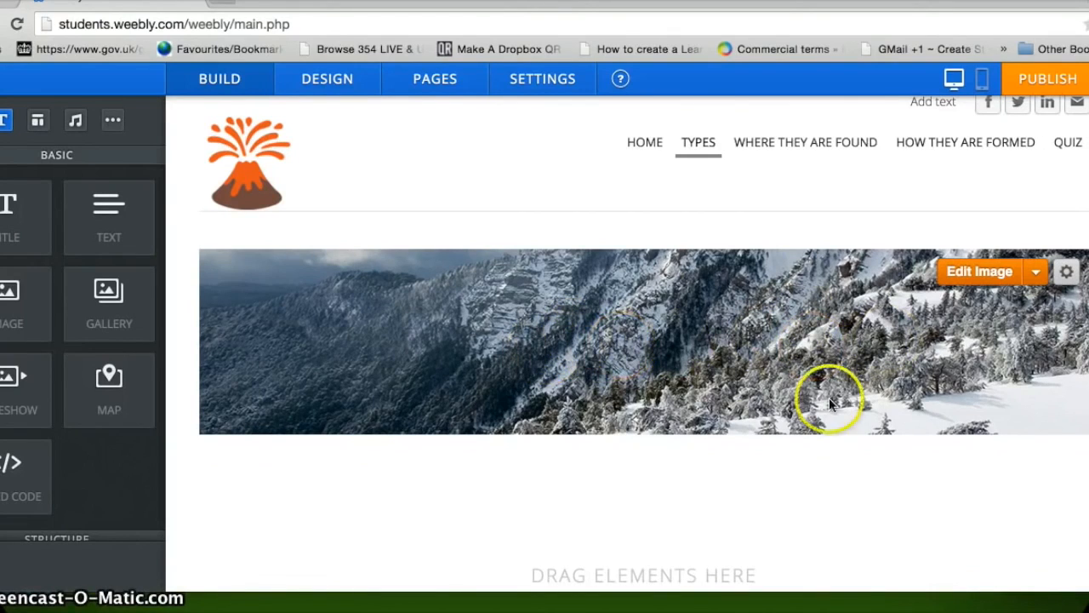
left_click(980, 271)
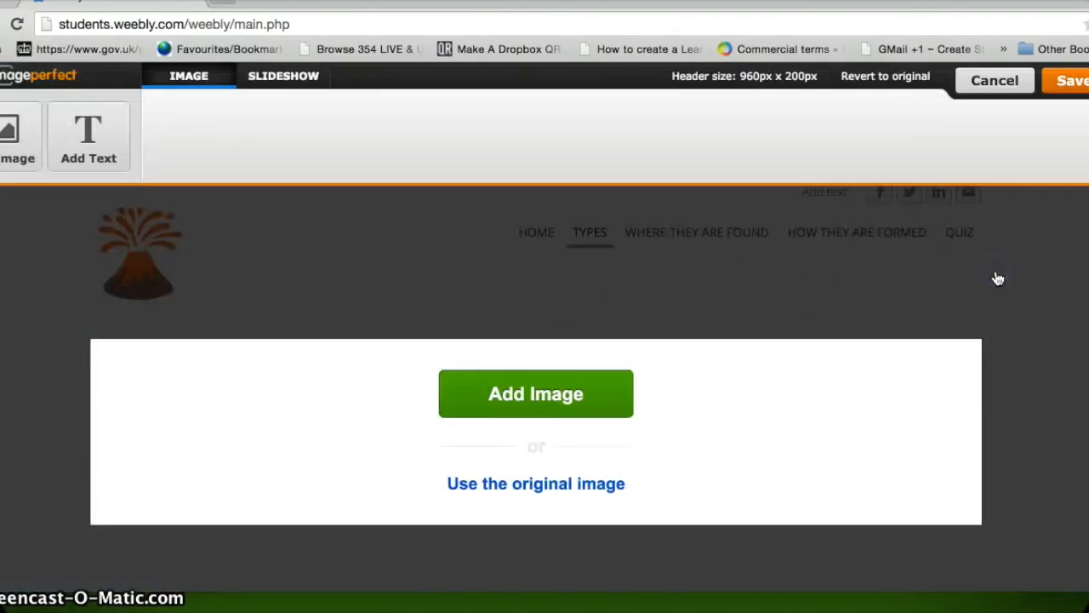
left_click(537, 400)
left_click(529, 375)
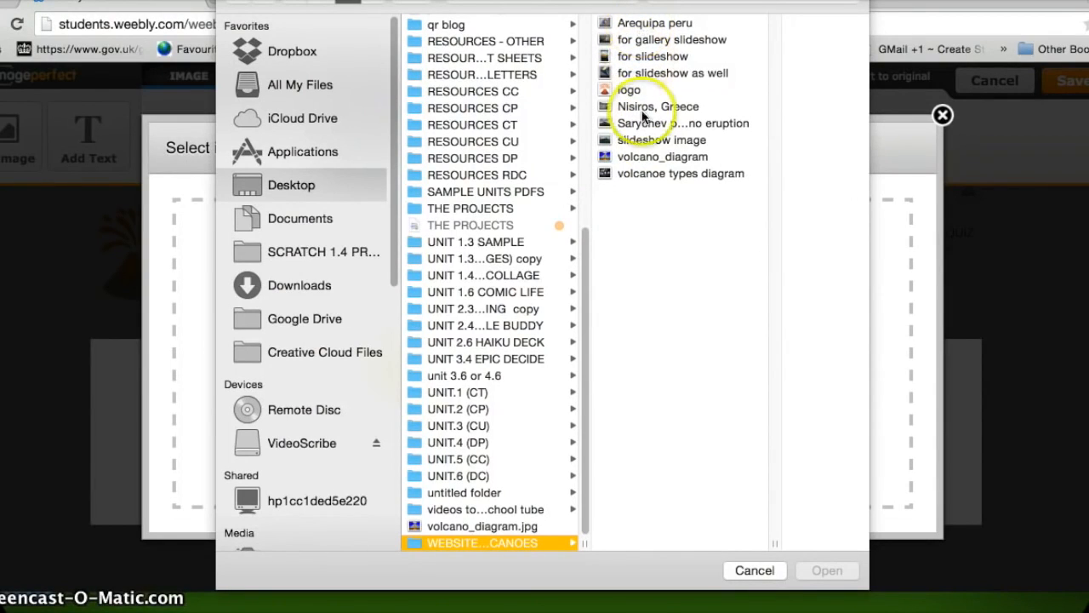
double_click(643, 158)
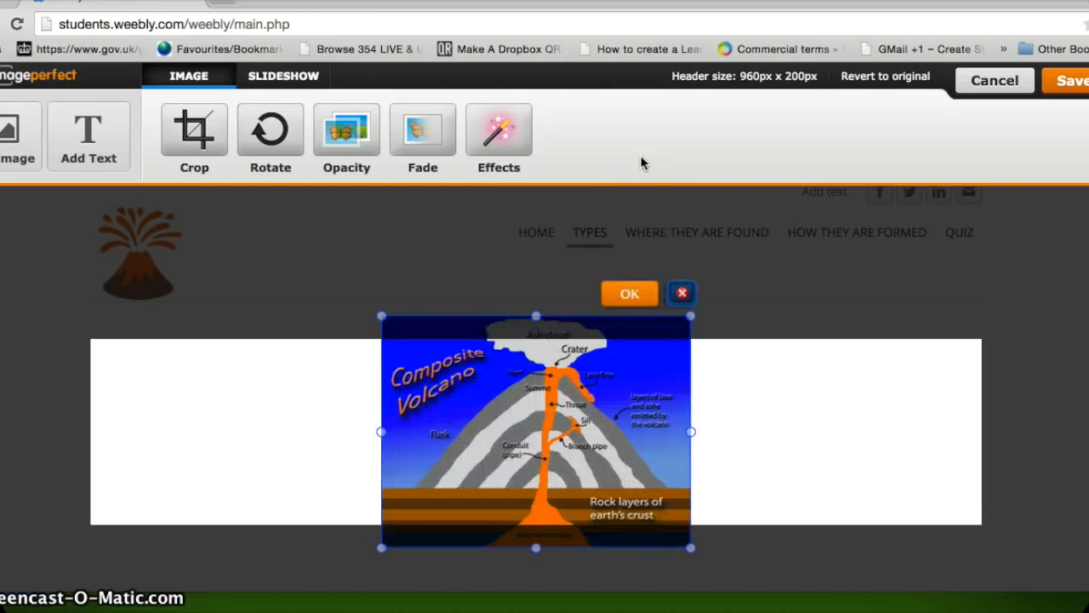
Step: Enlarge and lower the Composite Volcano diagram, then save the header to this page only
left_click_drag(690, 432, 988, 486)
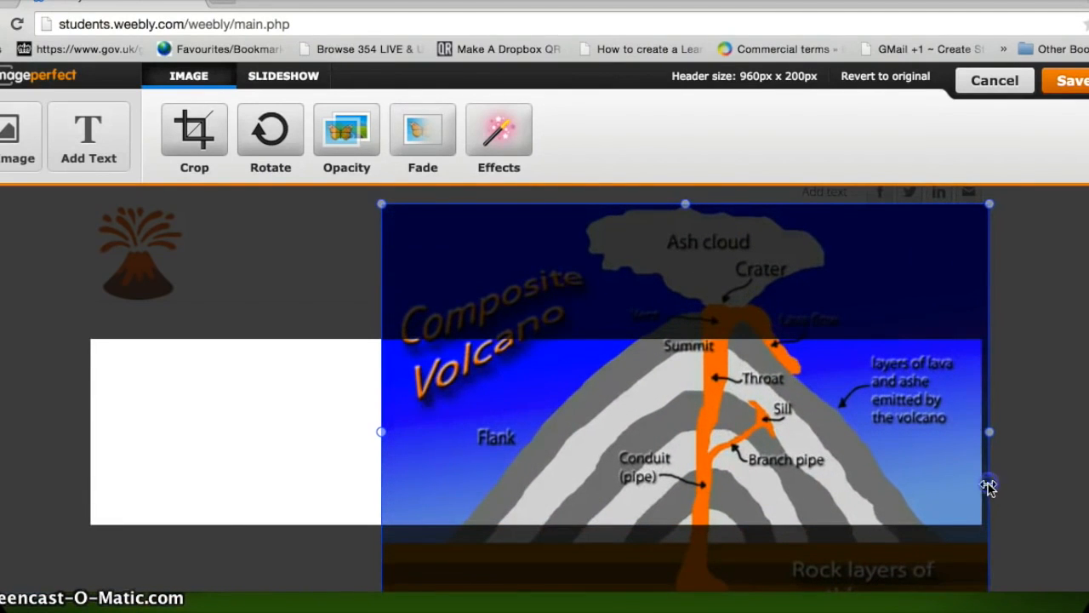
left_click_drag(382, 432, 91, 416)
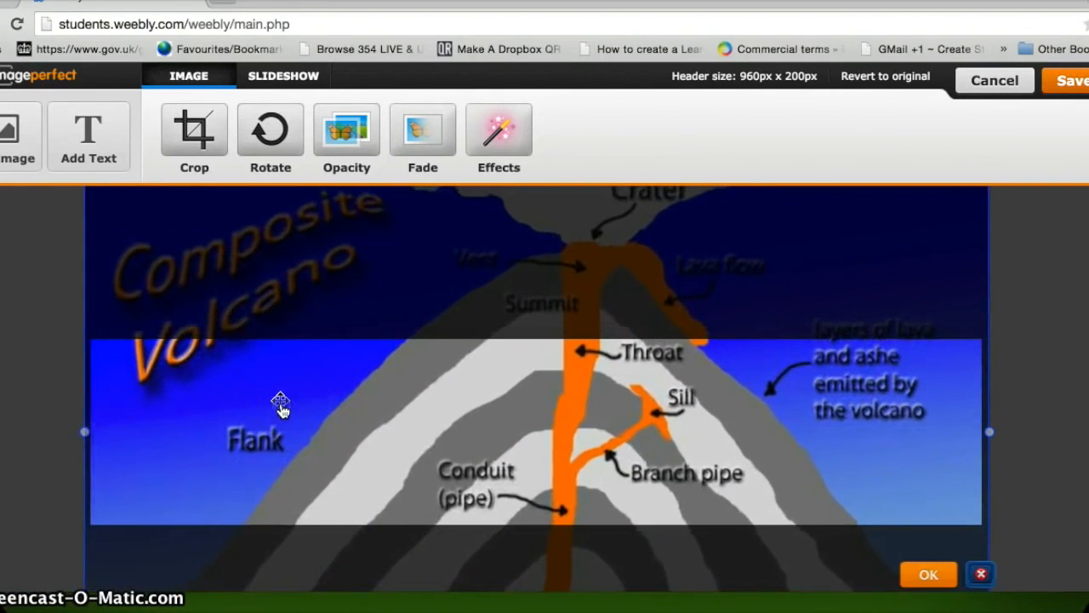
left_click_drag(282, 409, 283, 552)
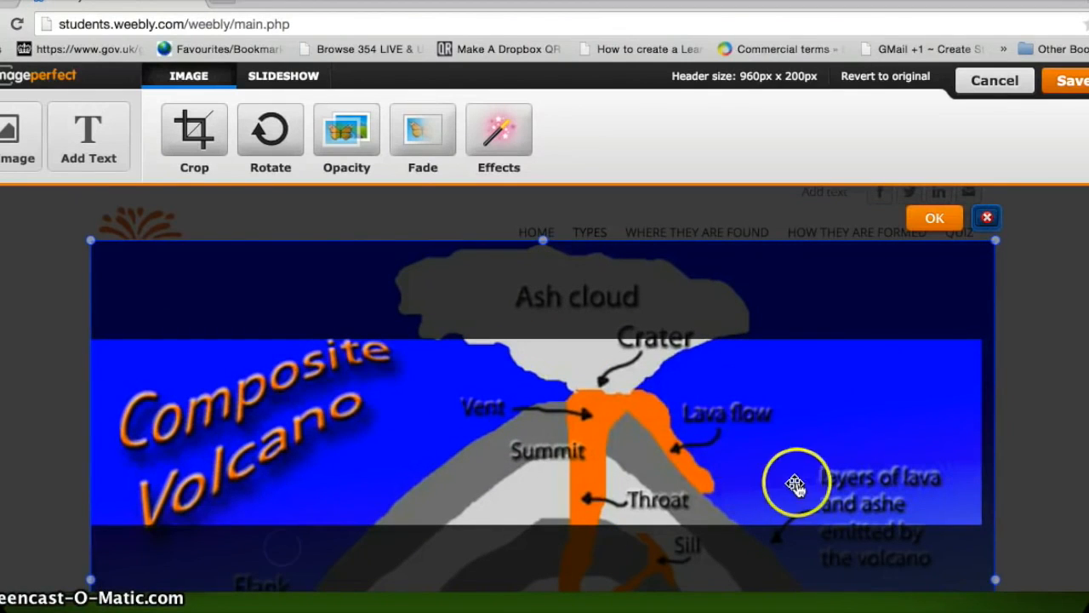
left_click(935, 220)
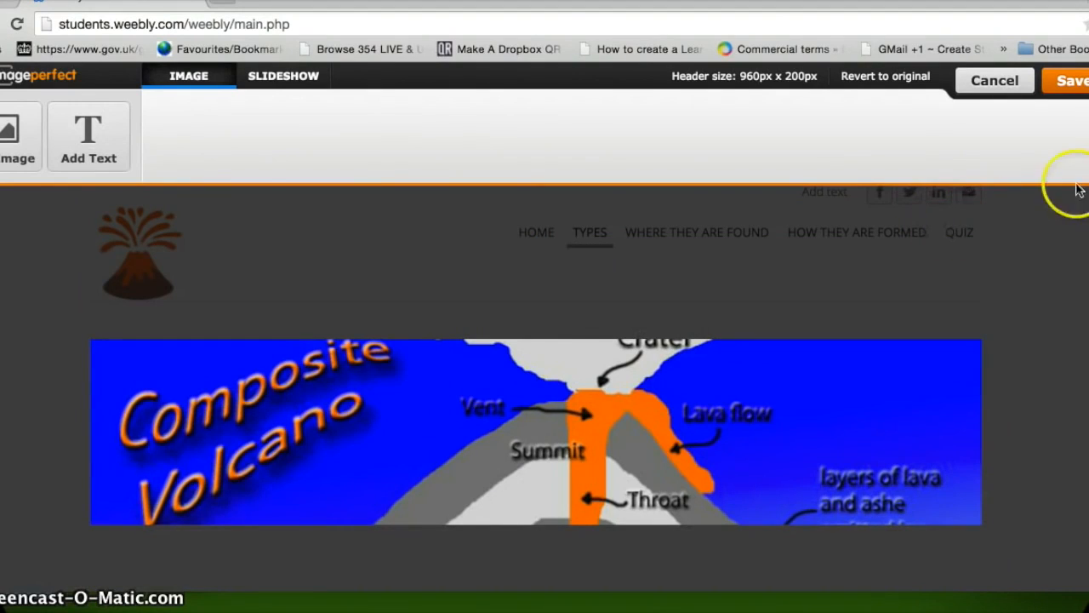
left_click(1070, 80)
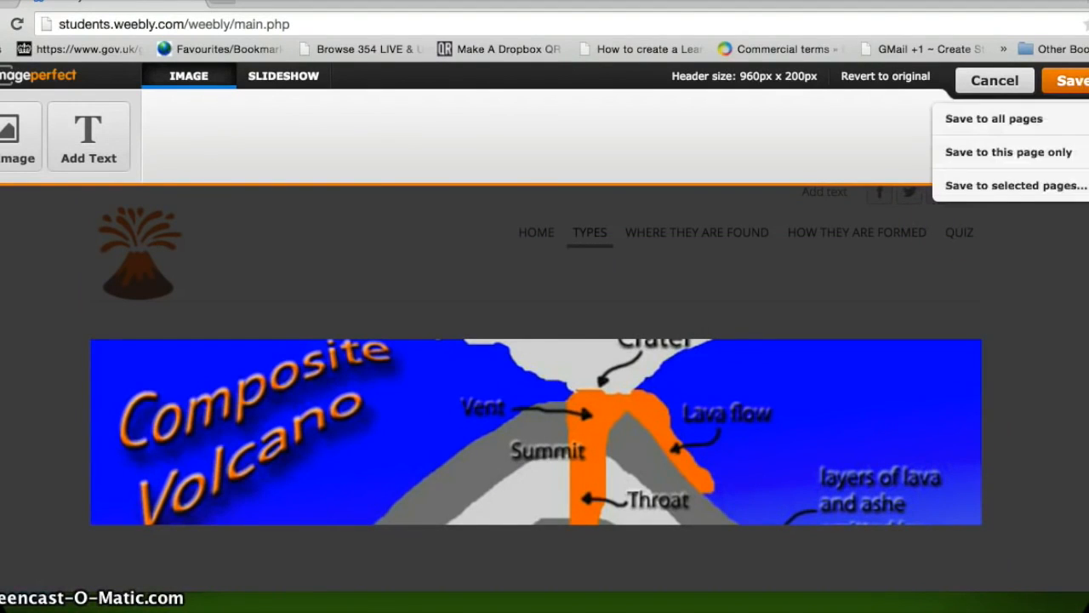
left_click(1054, 153)
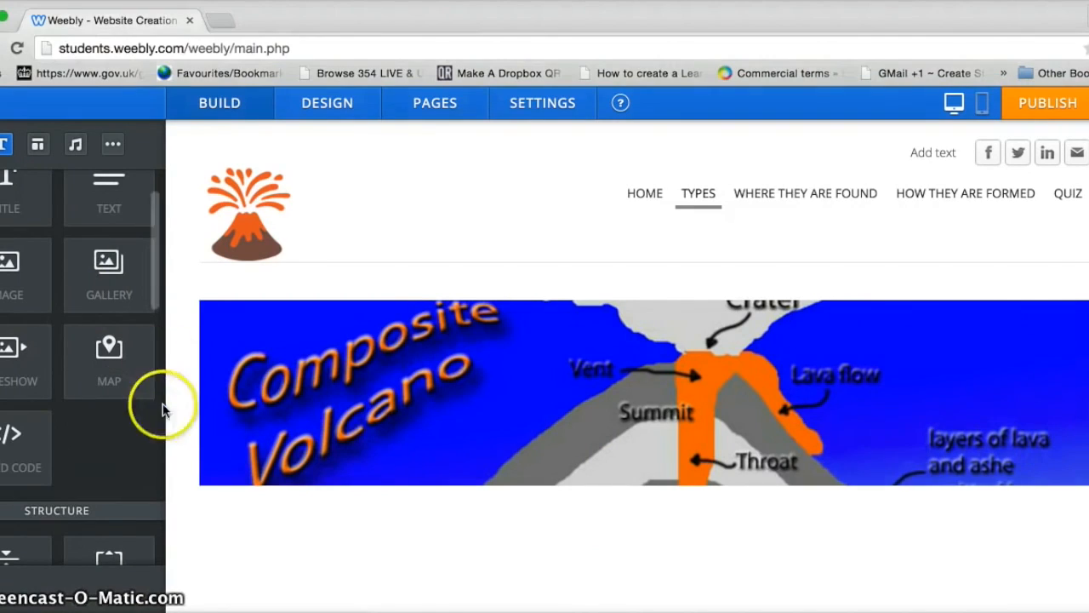
Step: Place a Title block under the header image reading 'Different types of volcano'
left_click_drag(156, 297, 156, 247)
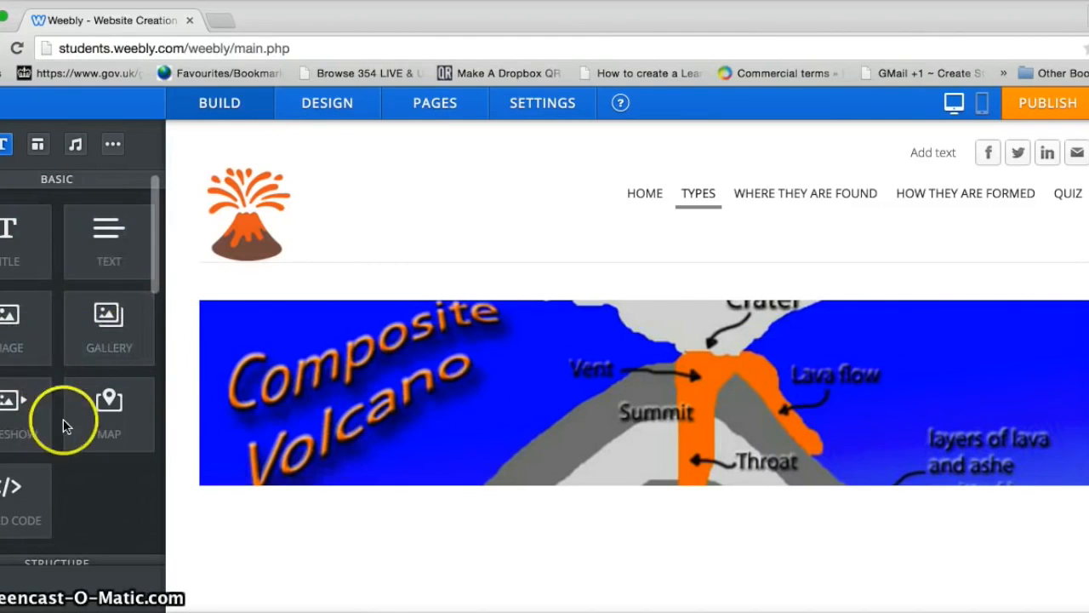
left_click_drag(151, 228, 156, 184)
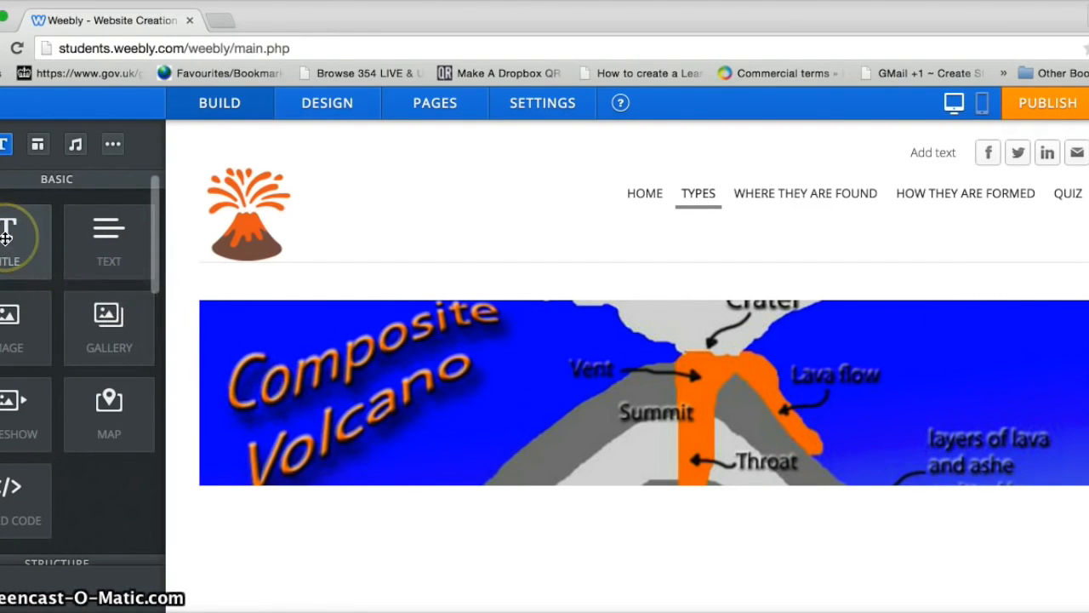
left_click_drag(6, 238, 622, 258)
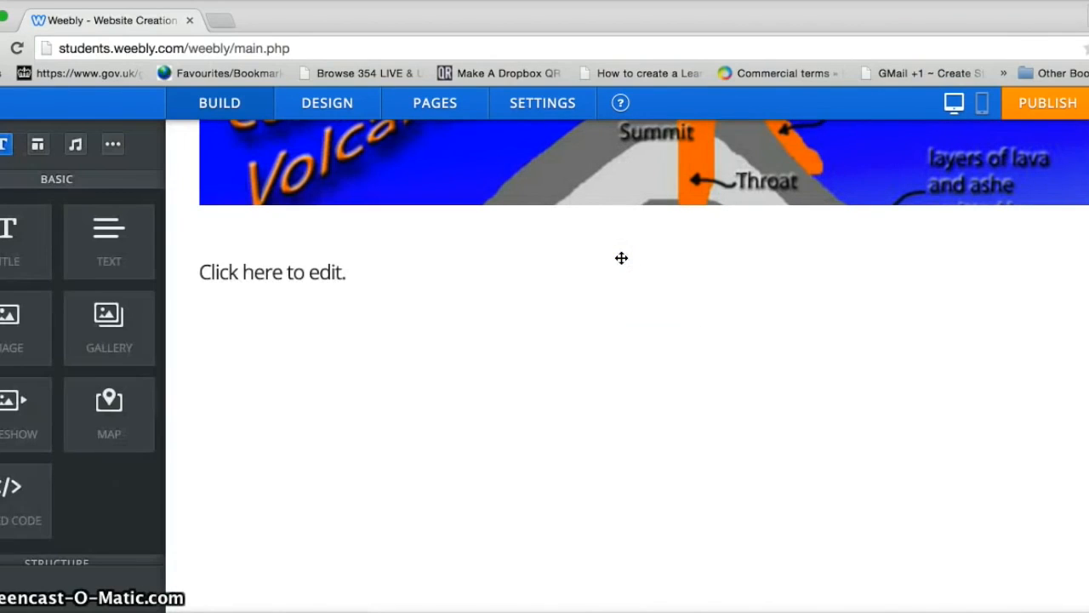
left_click(356, 273)
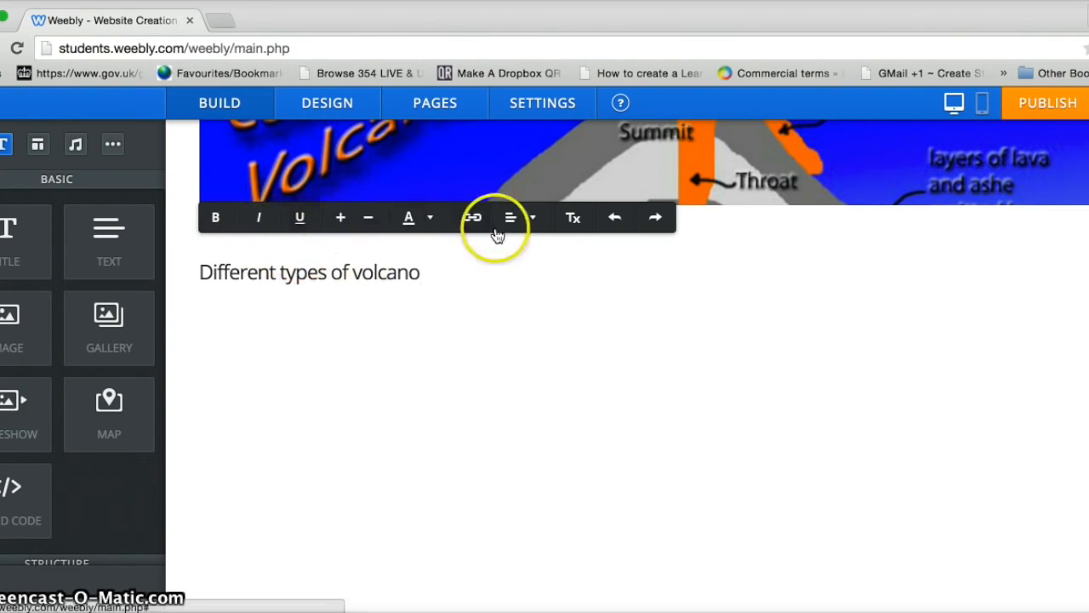
Step: Make the 'Different types of volcano' heading bold, dark red and centred
left_click_drag(422, 273, 201, 274)
left_click(214, 217)
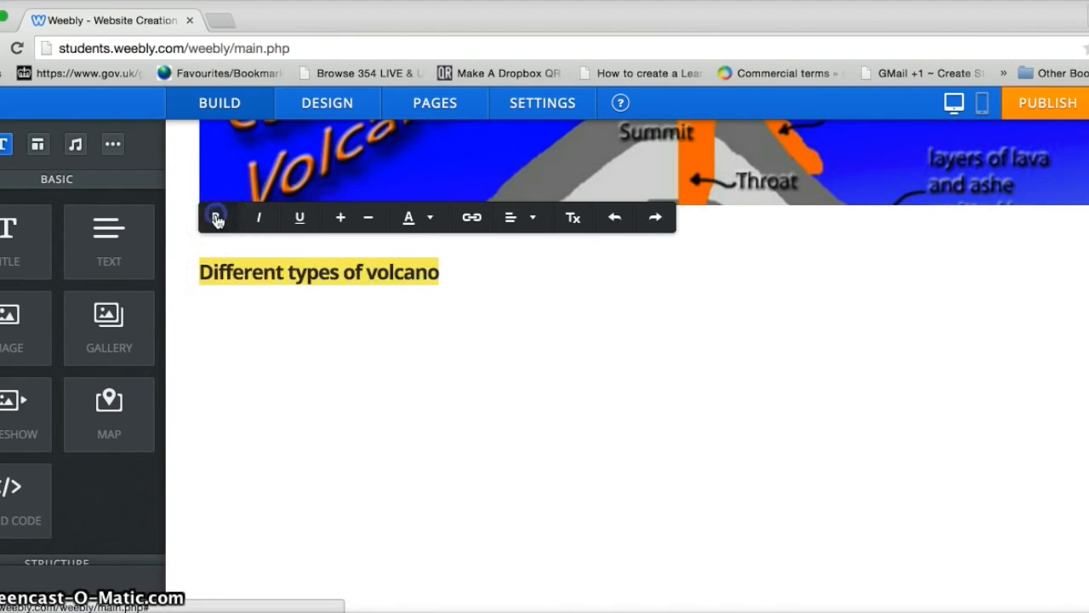
left_click(339, 220)
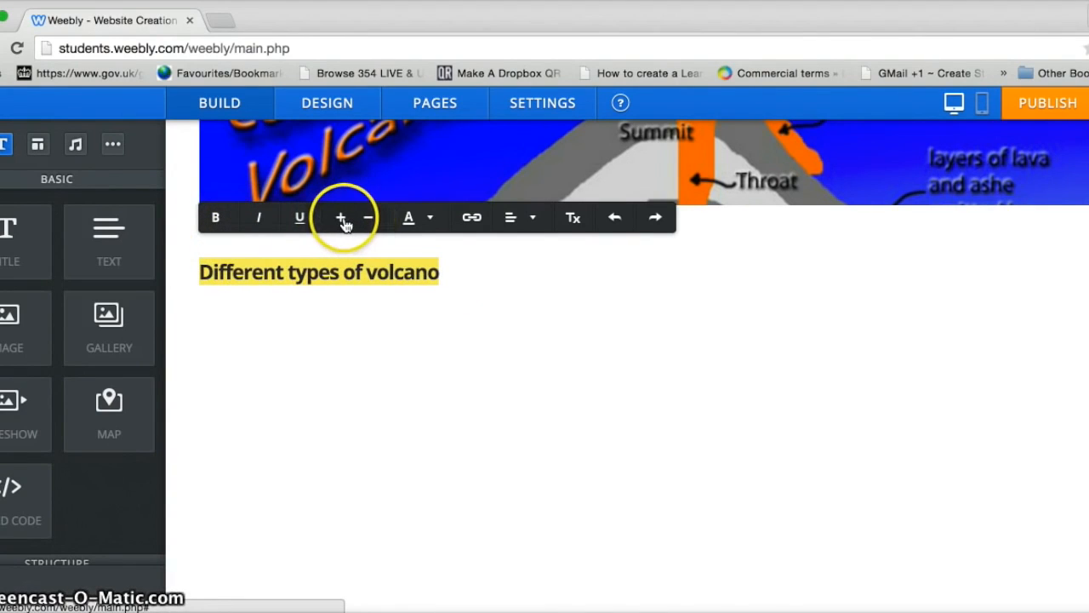
left_click(343, 223)
left_click(367, 223)
left_click(430, 218)
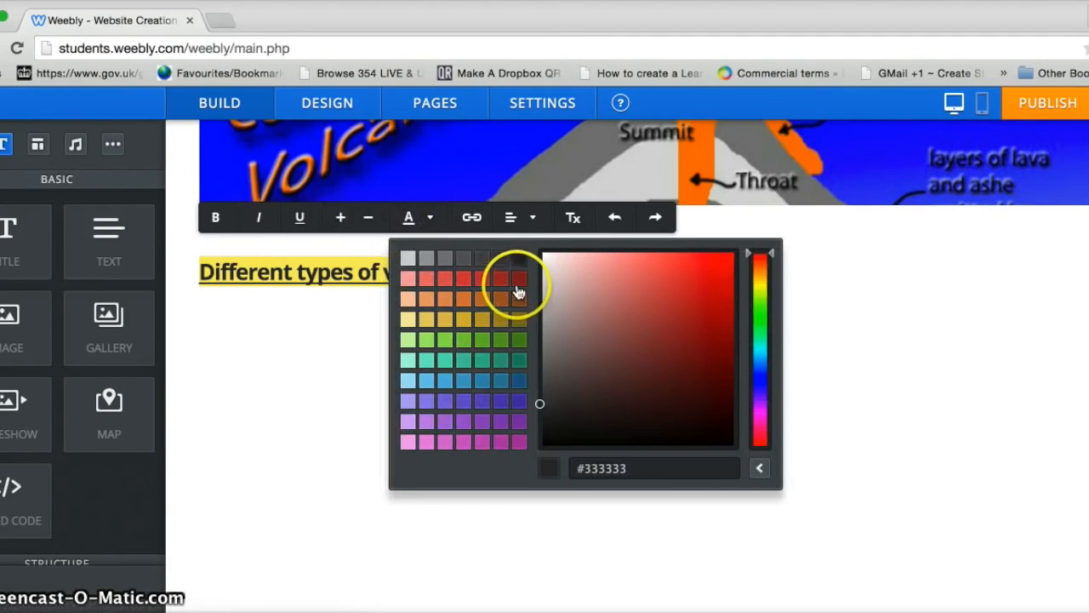
left_click(518, 280)
left_click(526, 220)
left_click(522, 278)
left_click(761, 414)
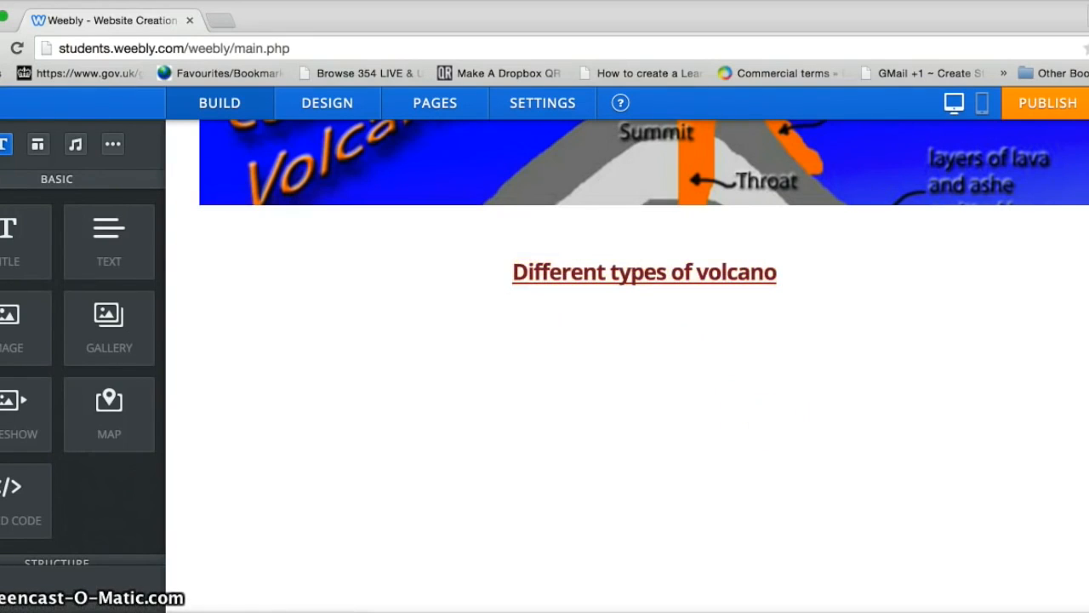
Step: Drag an empty Text block onto the page beside the heading
scroll(420, 350, "up", 3)
scroll(420, 350, "down", 2)
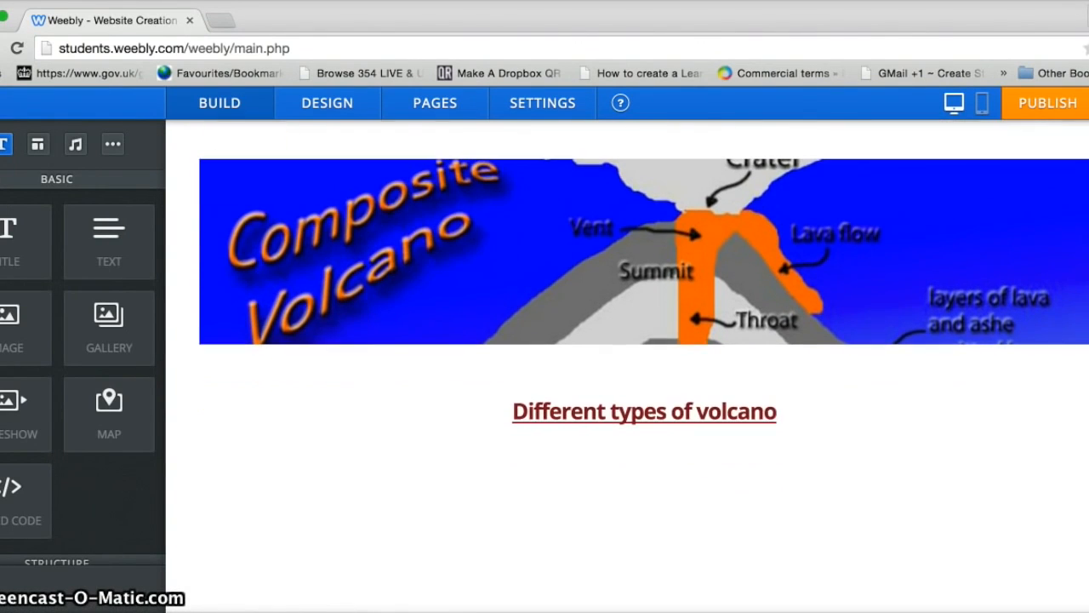
left_click_drag(109, 228, 342, 402)
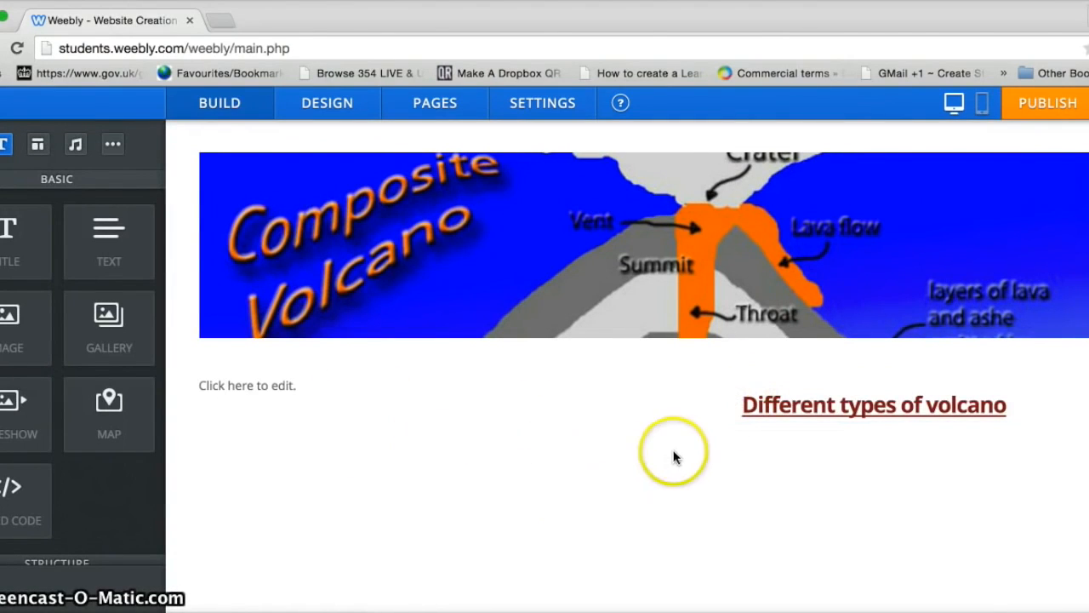
mouse_move(578, 387)
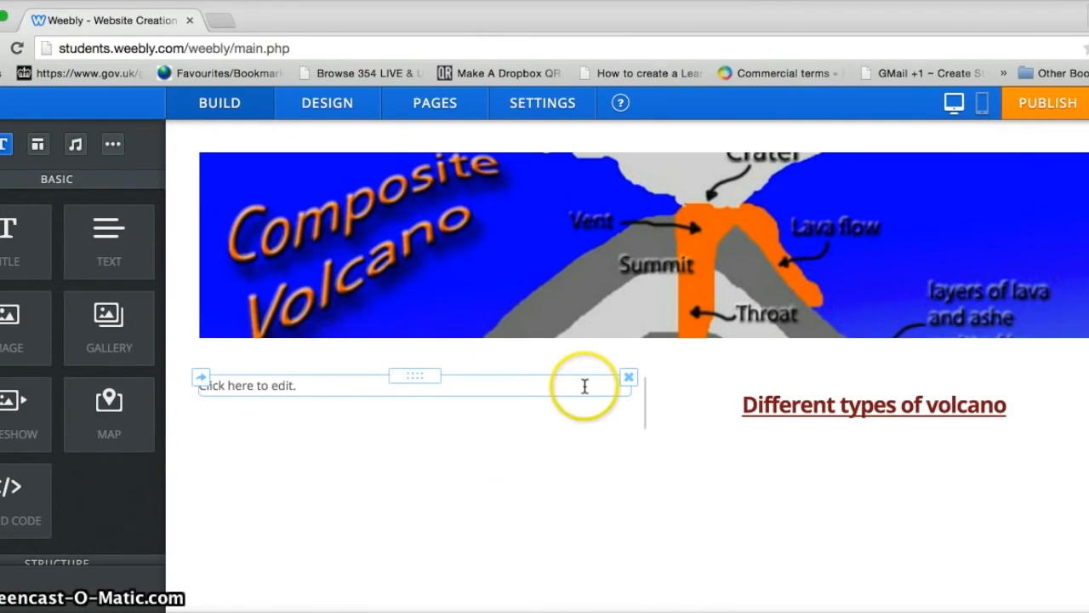
Step: Delete the stray text block and add a paragraph 'There are basically three different types of volcano...' below the heading
left_click(628, 379)
left_click(592, 322)
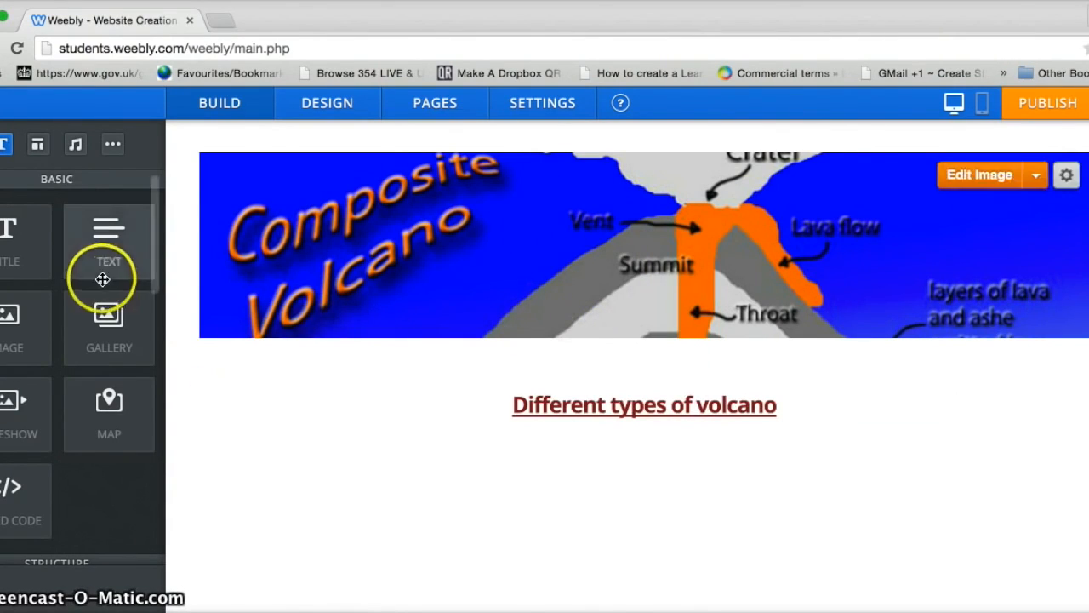
left_click_drag(73, 252, 602, 462)
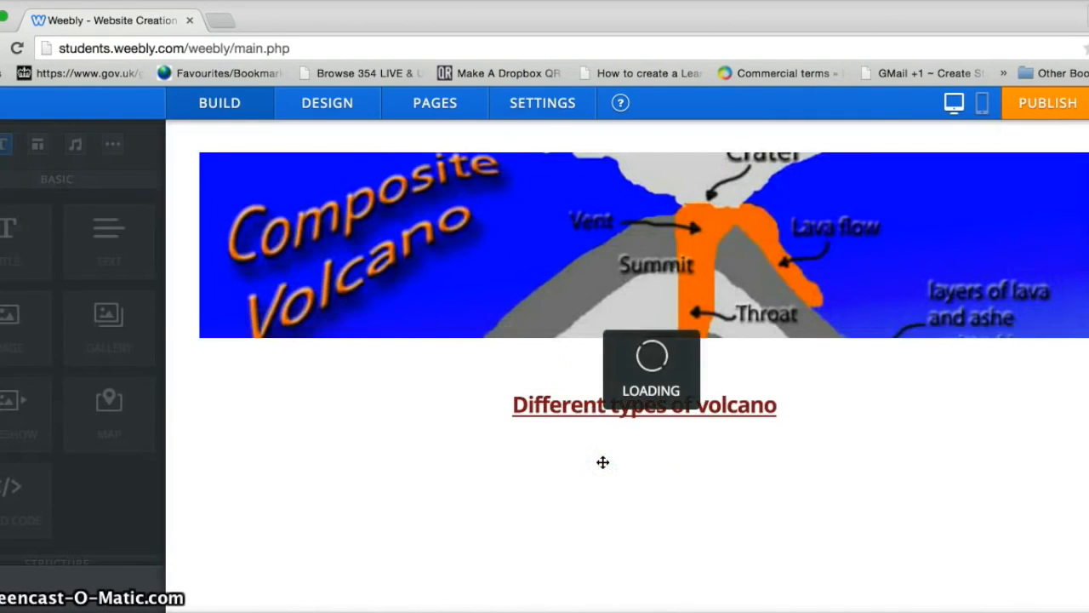
left_click(301, 445)
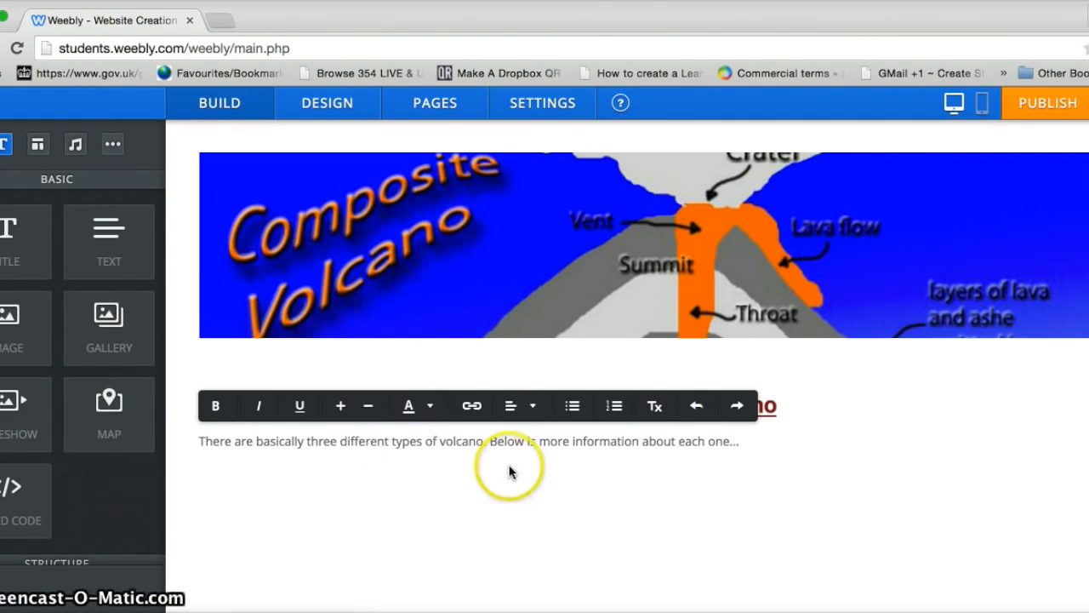
Step: Make the introductory paragraph larger, bold, justified and blue
left_click_drag(722, 443, 239, 423)
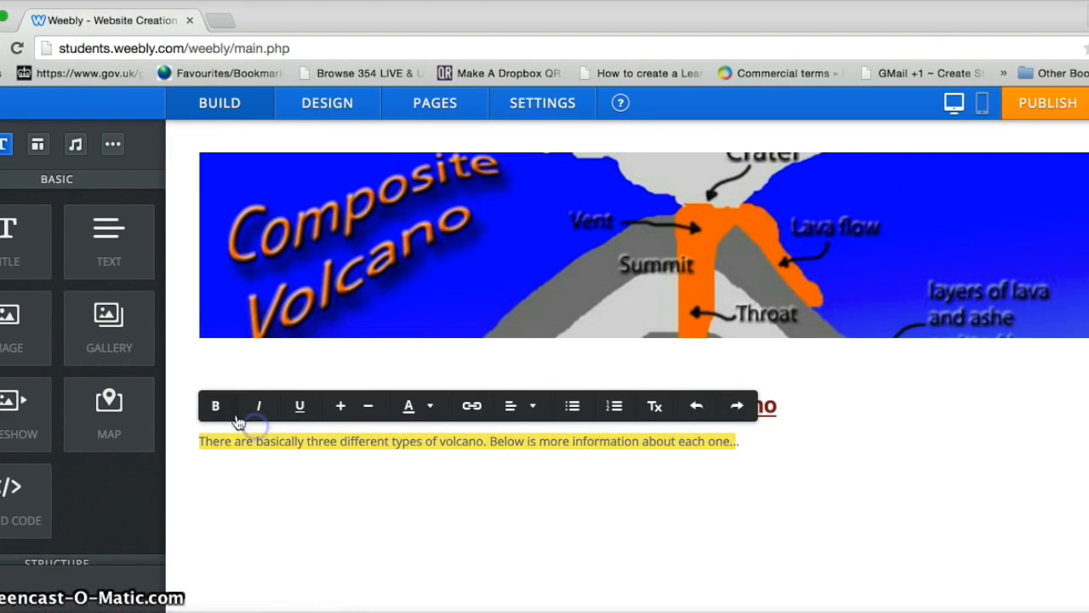
left_click(343, 410)
left_click(344, 410)
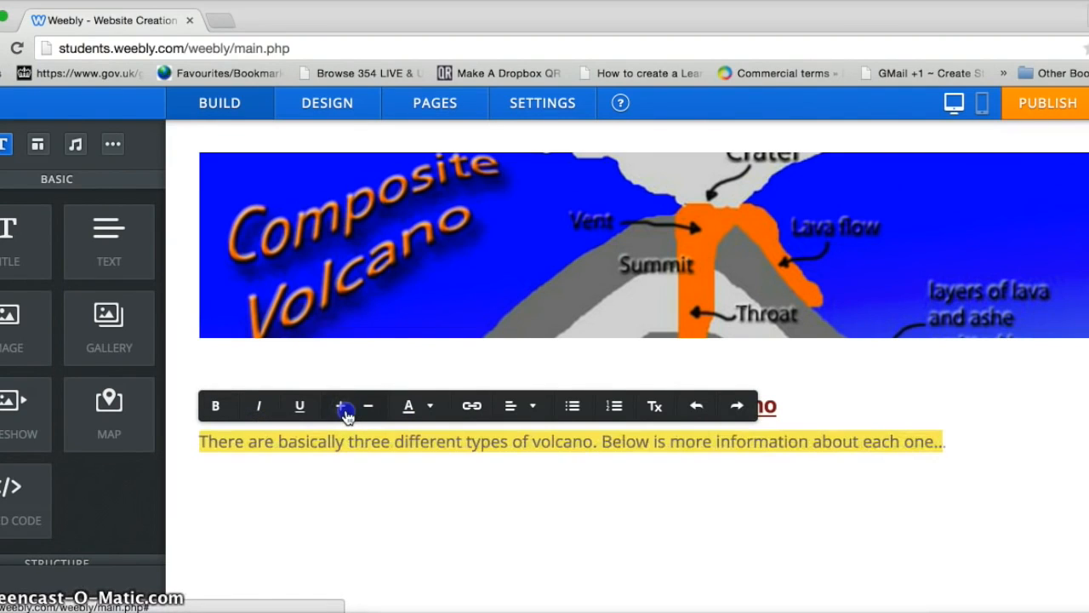
left_click(218, 409)
left_click(516, 408)
left_click(509, 410)
left_click(513, 408)
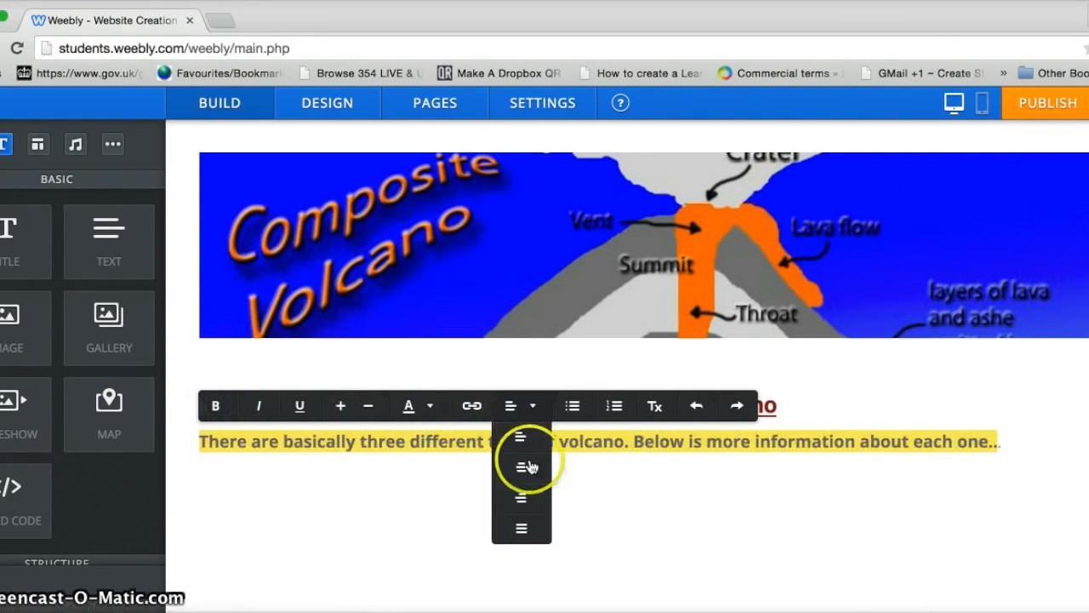
left_click(525, 533)
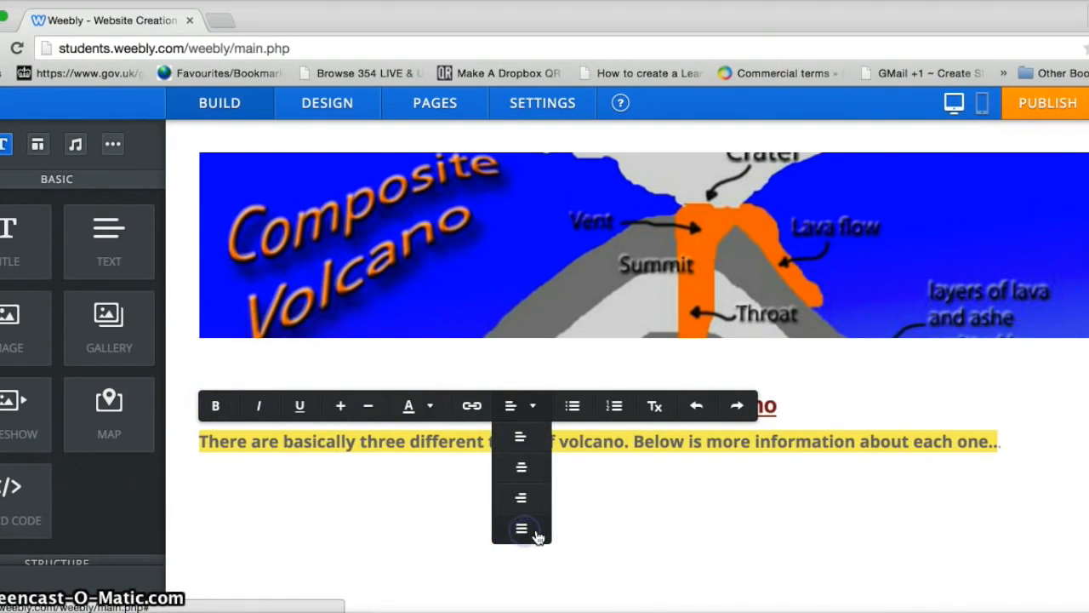
left_click(431, 407)
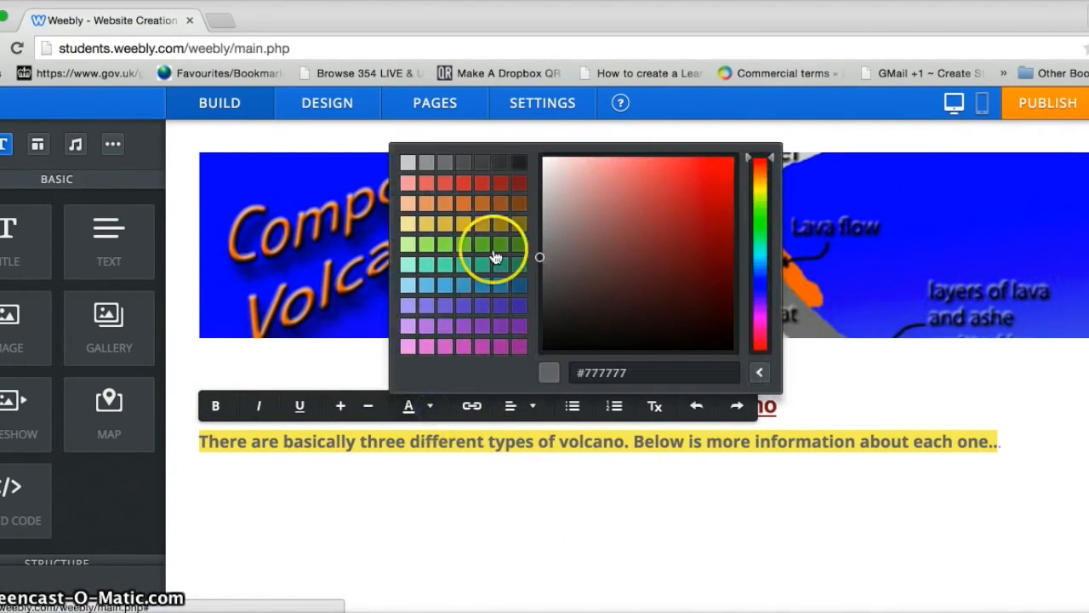
left_click(518, 286)
left_click(664, 504)
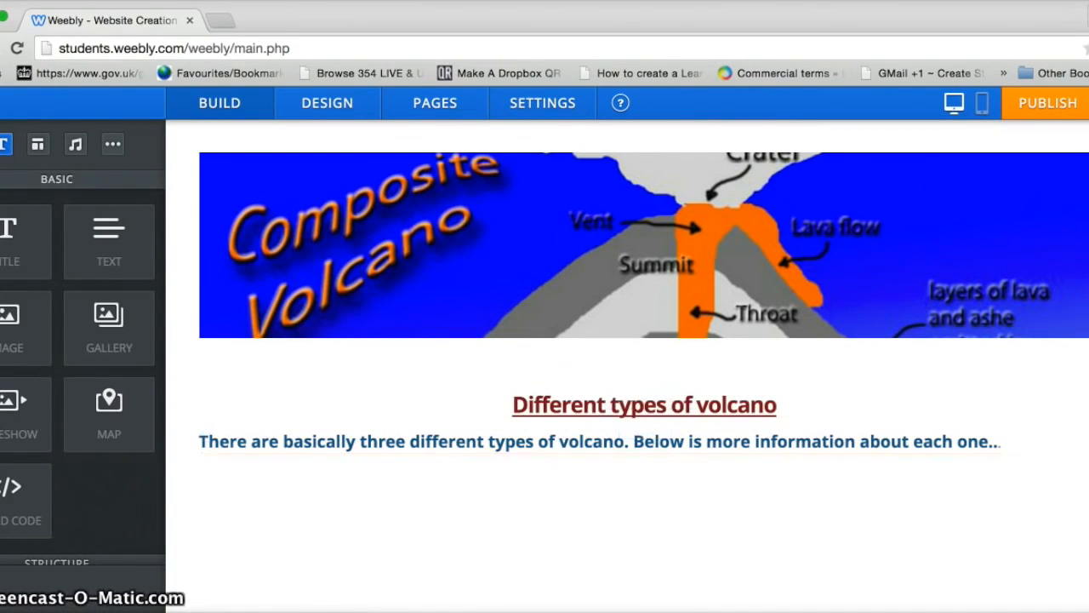
scroll(470, 375, "down", 3)
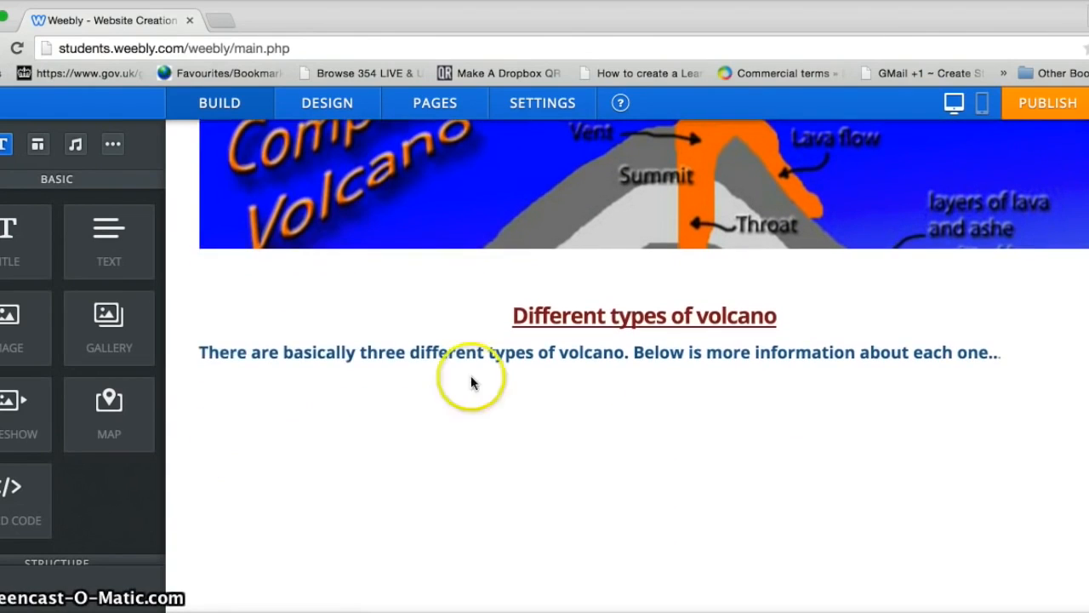
Step: Add a title block below the paragraph reading 'Composite'
left_click_drag(19, 230, 599, 426)
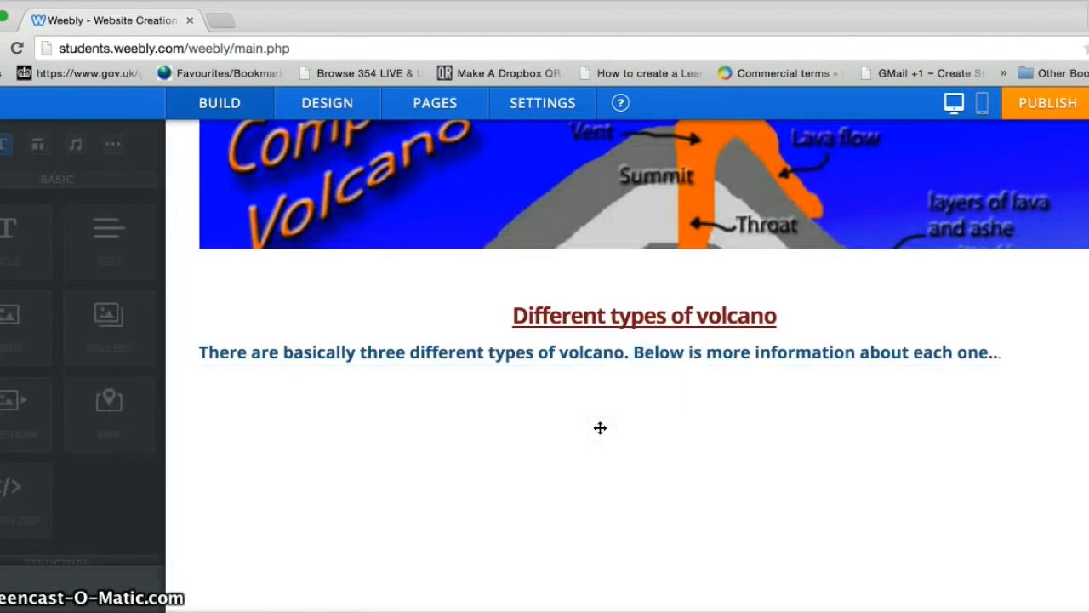
left_click(435, 399)
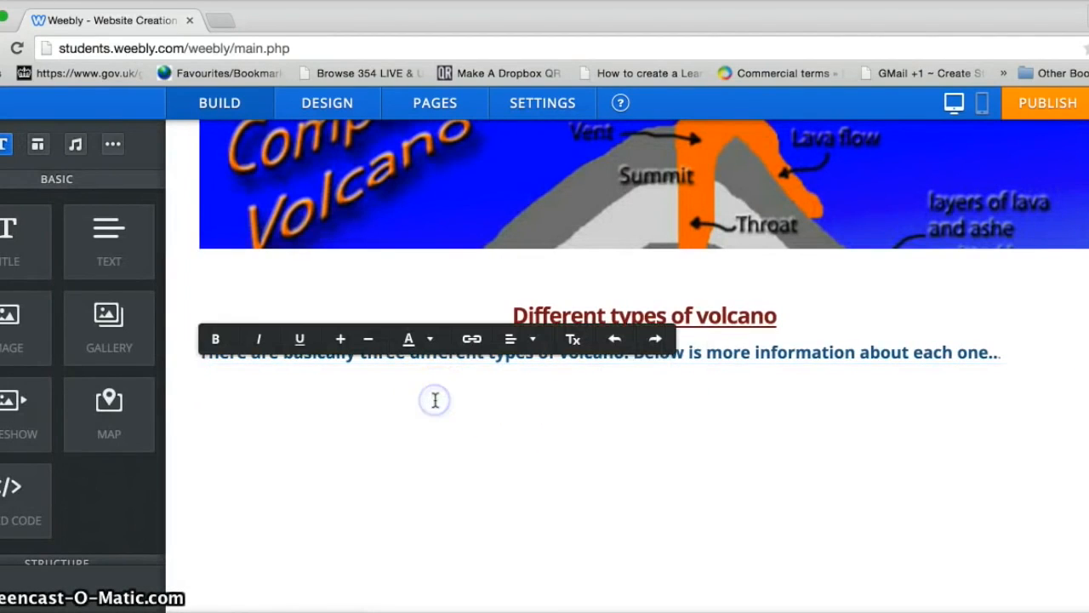
type("Composite")
Step: Colour the Composite subheading dark red and centre it
left_click_drag(294, 393, 189, 391)
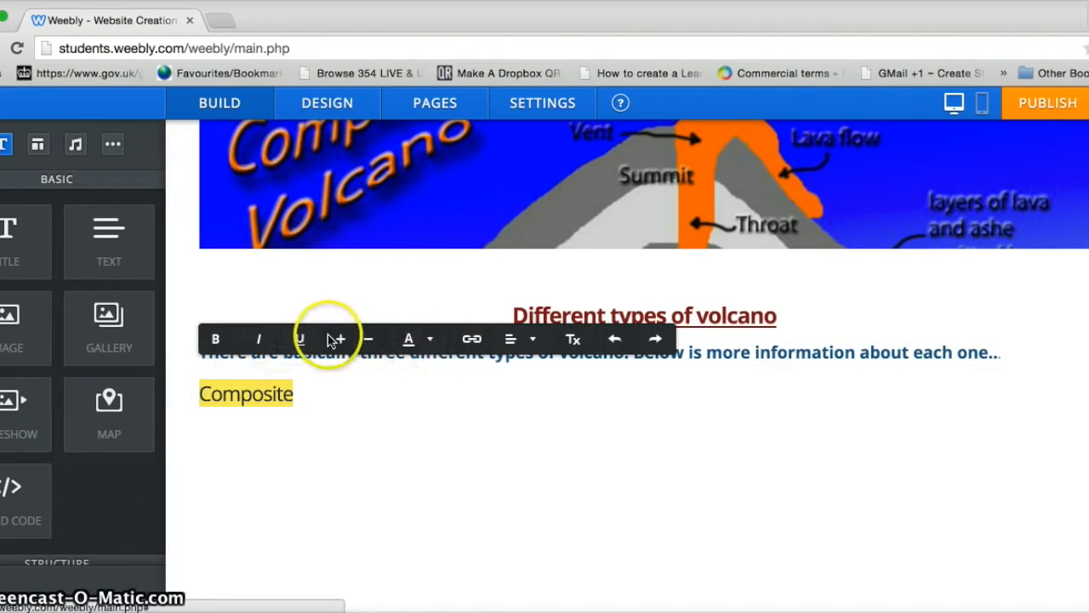
left_click(431, 345)
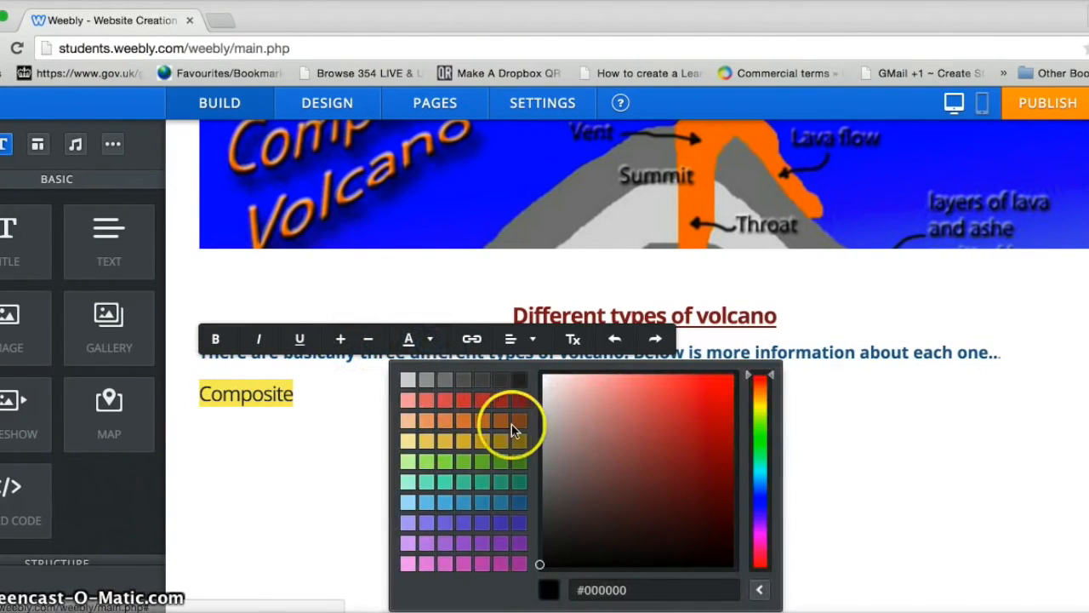
left_click(517, 398)
left_click(528, 338)
left_click(527, 400)
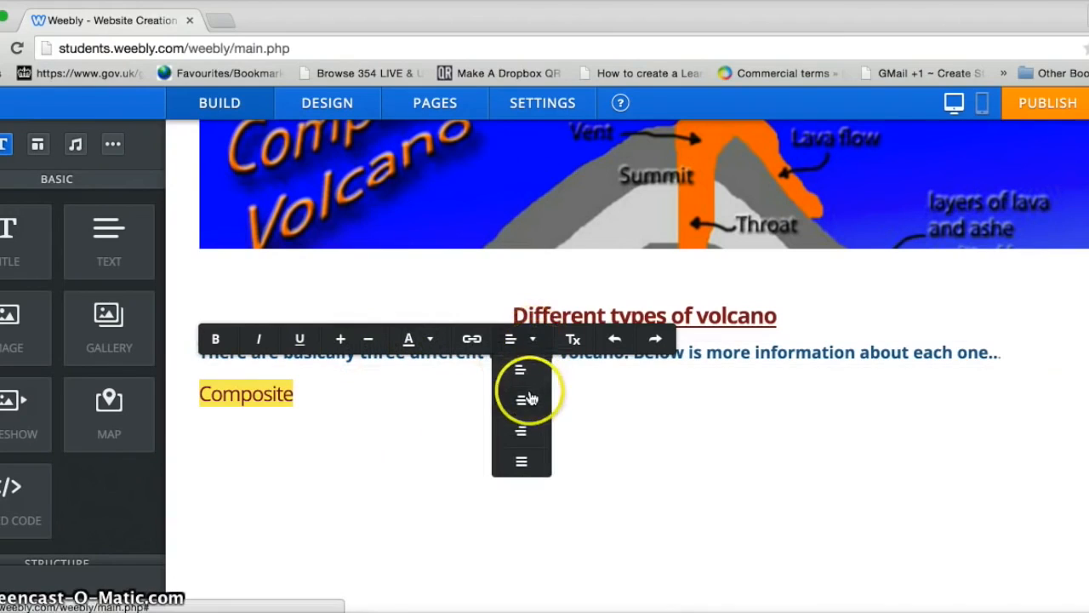
left_click(1058, 481)
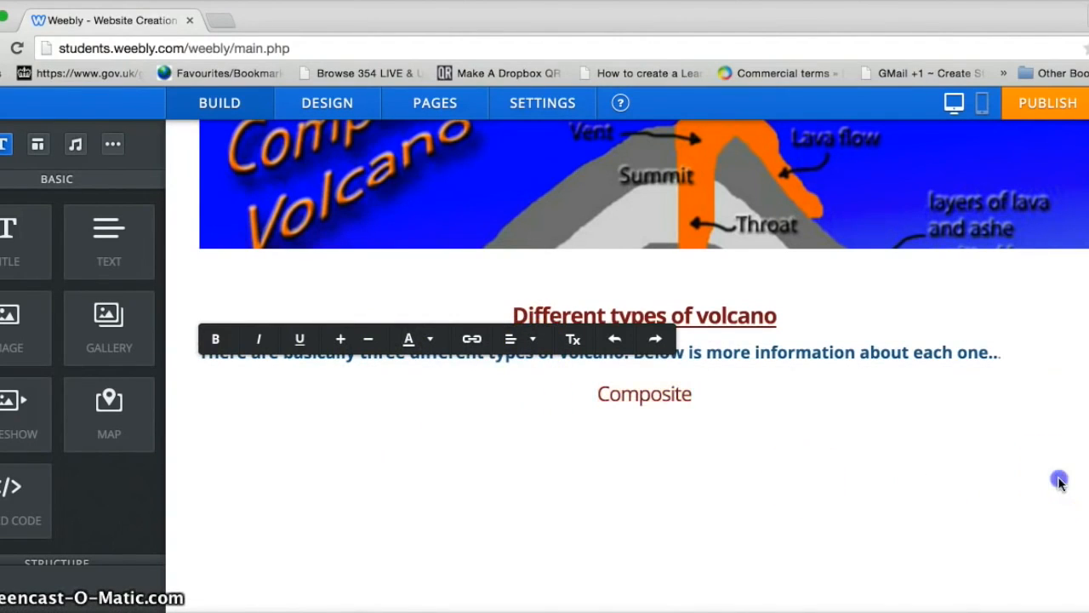
scroll(643, 340, "down", 1)
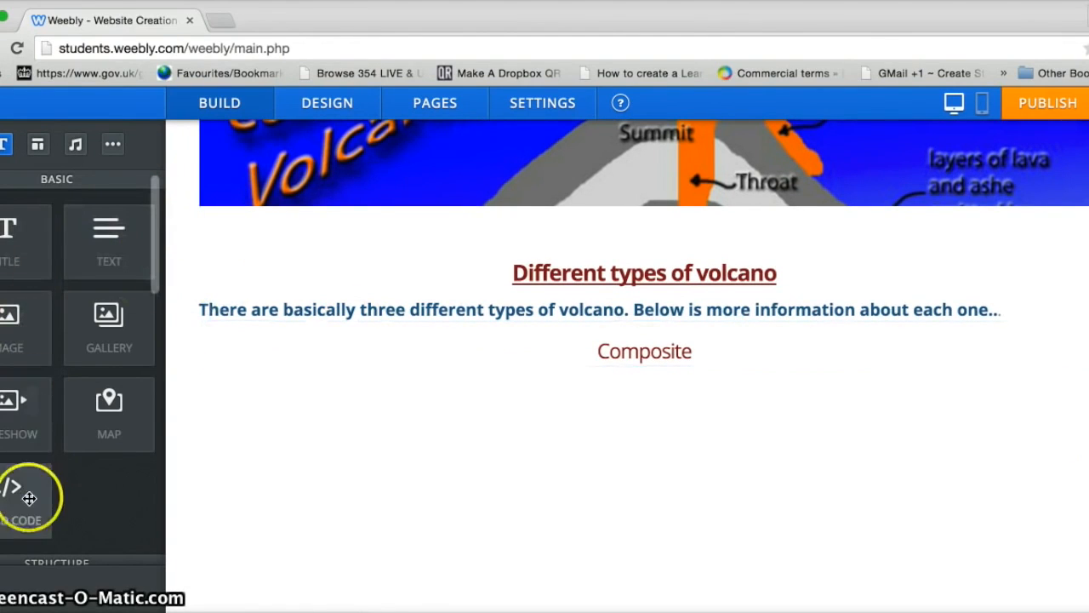
Step: Add an image block below Composite and upload volcano-composite.jpg into it
left_click_drag(9, 326, 659, 411)
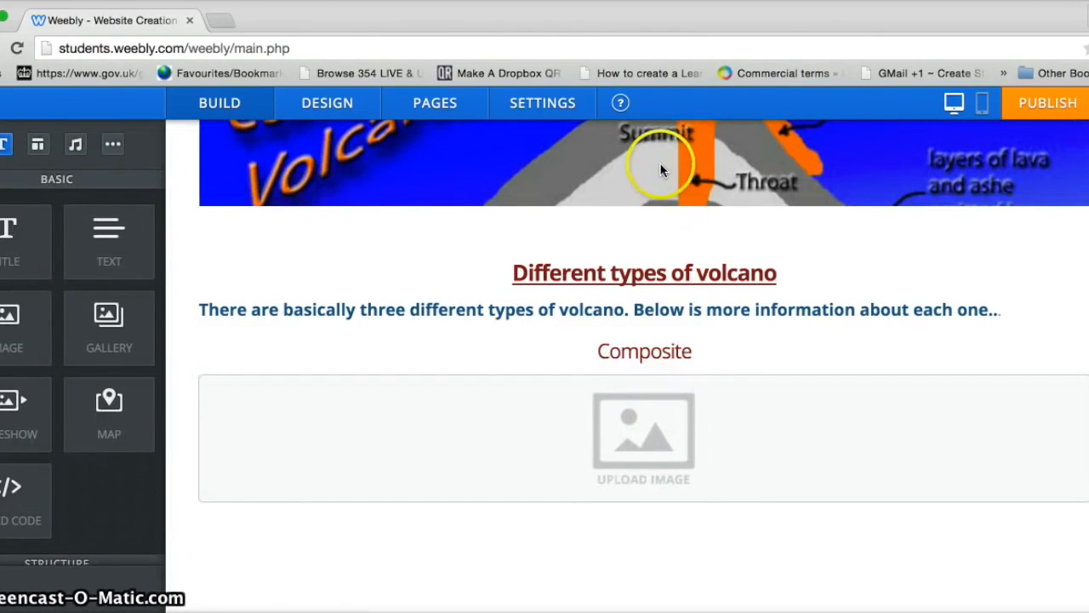
left_click(651, 468)
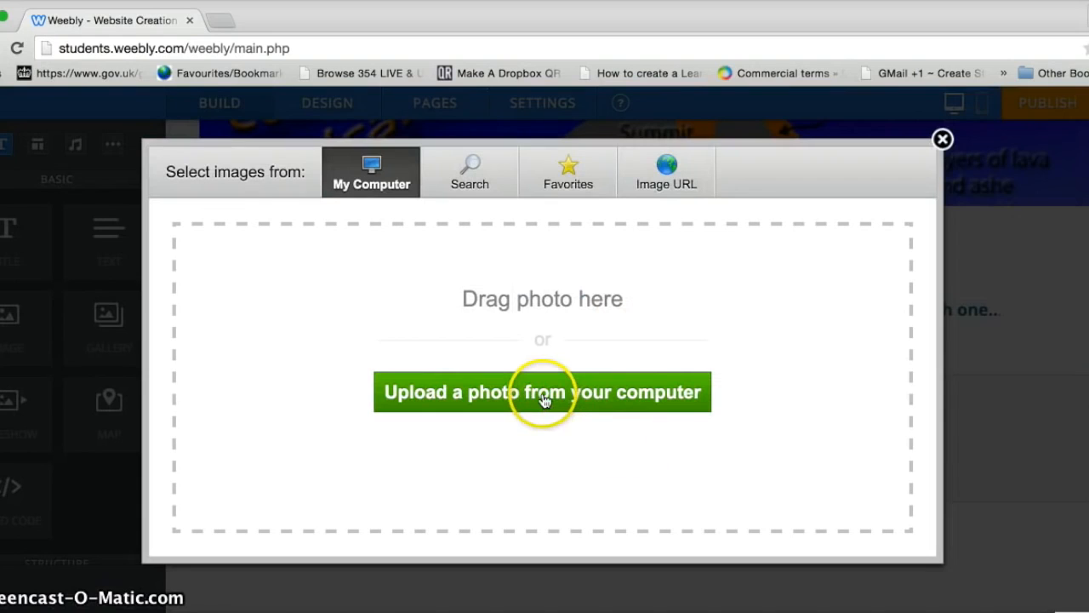
left_click(543, 398)
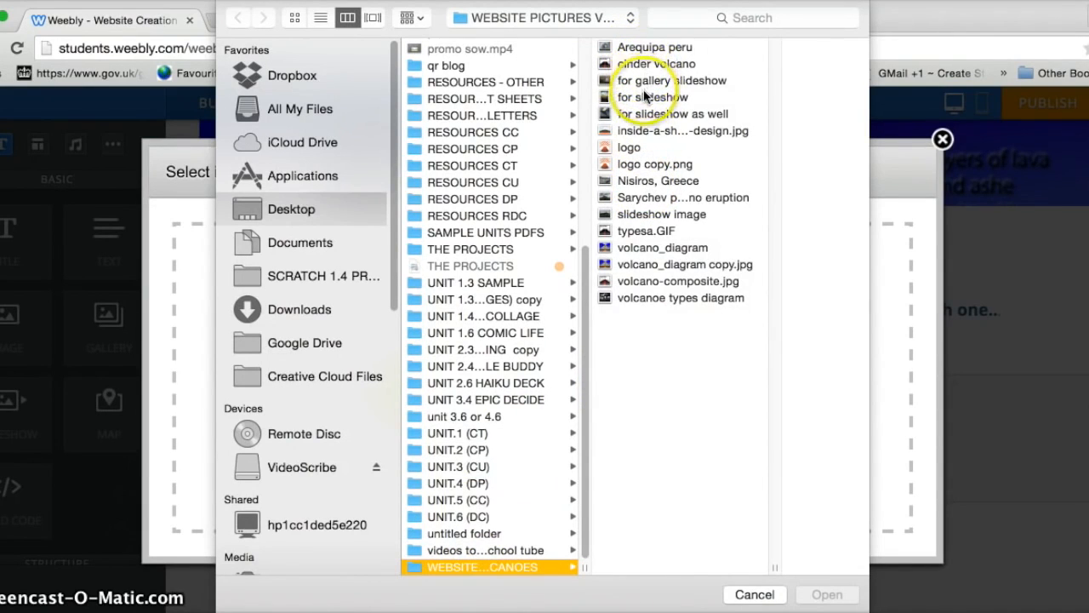
left_click(664, 284)
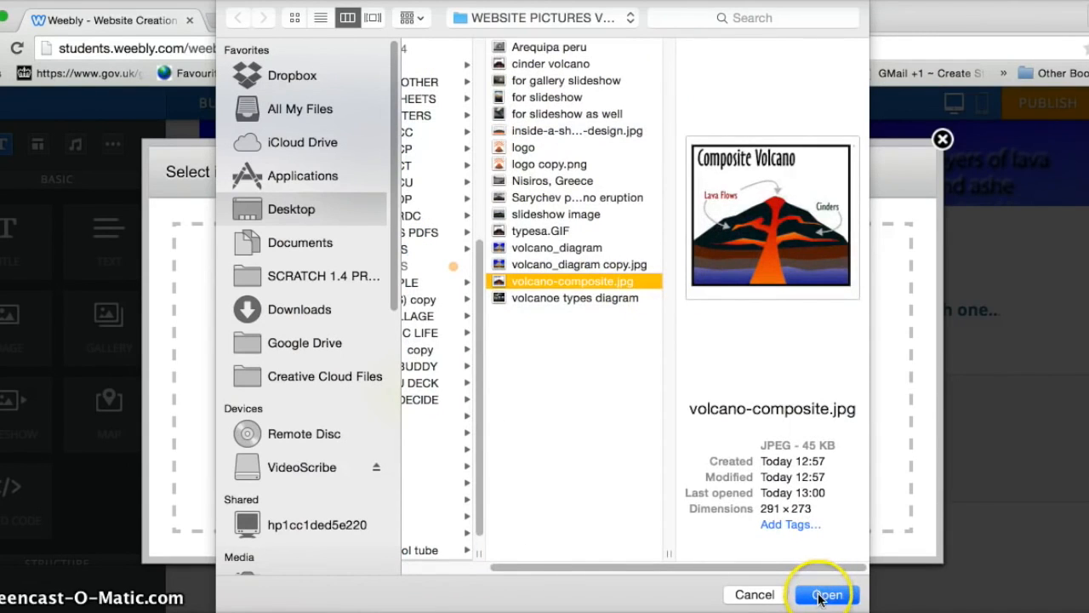
left_click(825, 595)
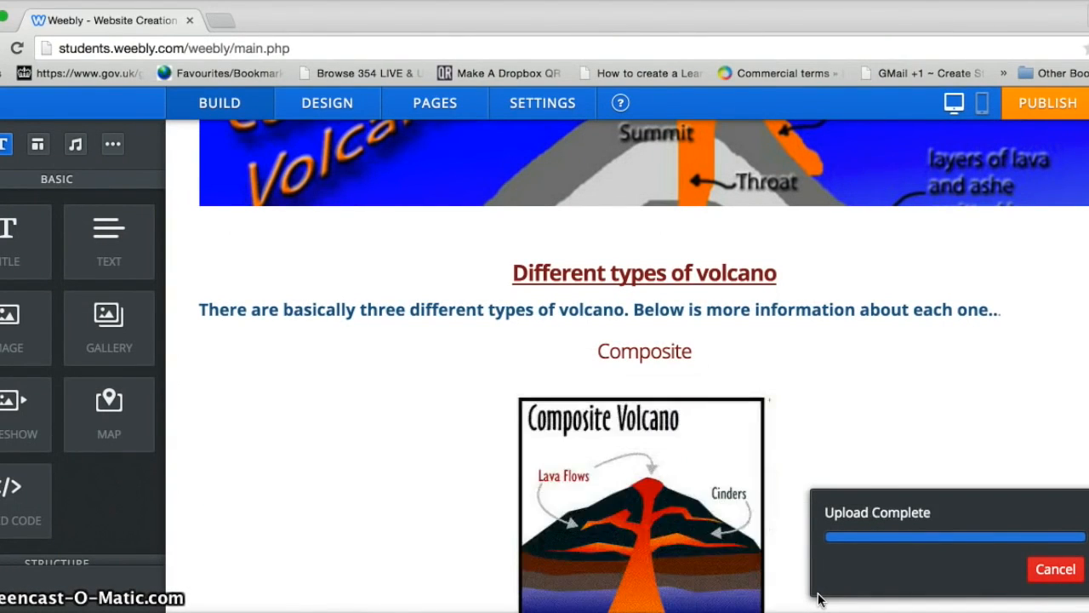
Step: Centre the Composite image and caption it 'showing you what a composite volcano looks like.'
scroll(743, 462, "down", 2)
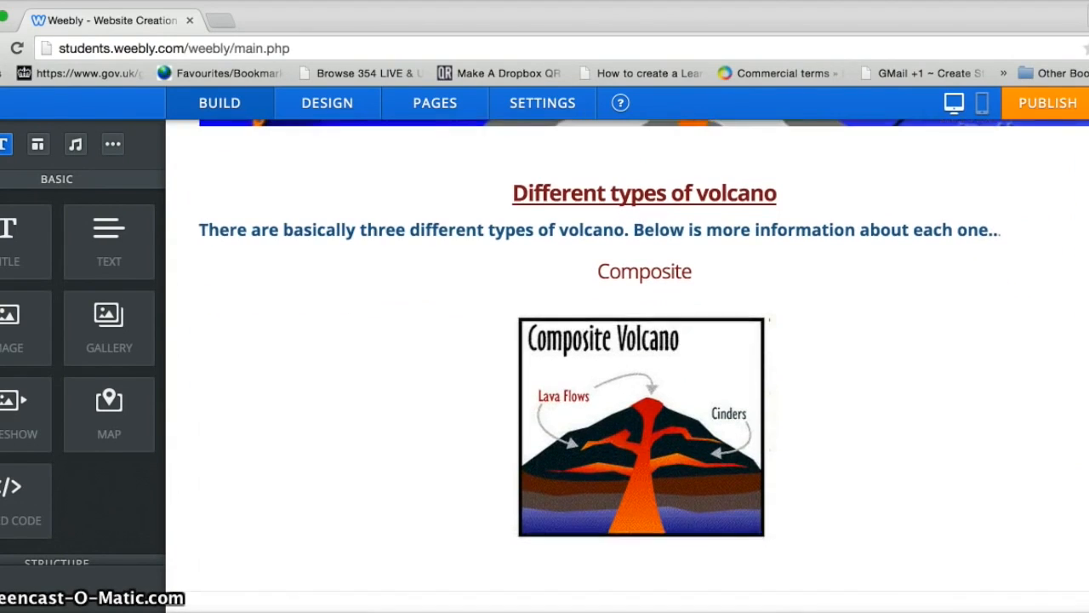
left_click(659, 484)
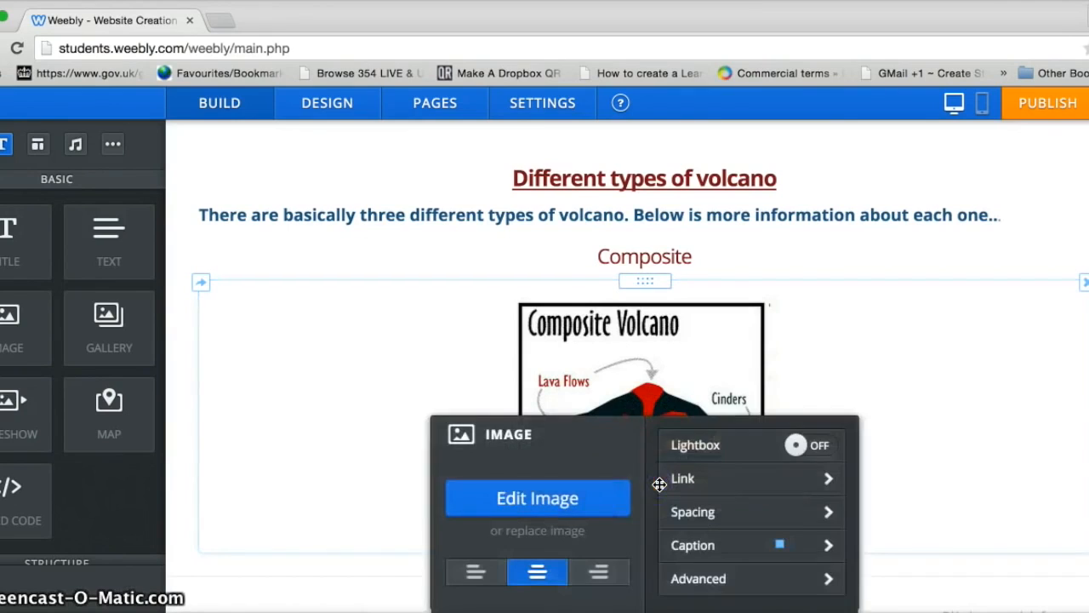
left_click(564, 532)
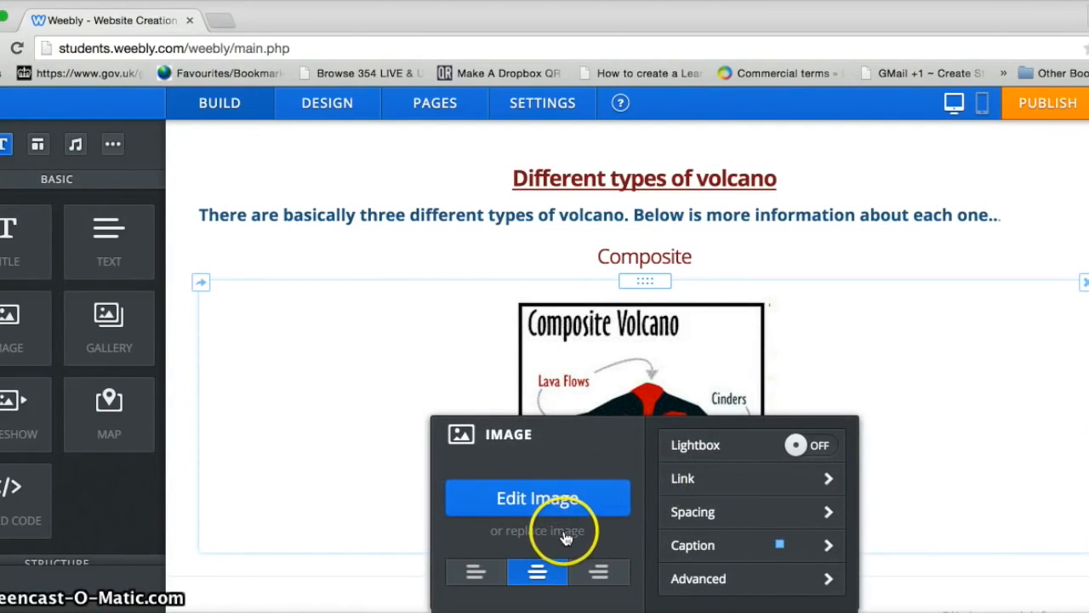
left_click(475, 571)
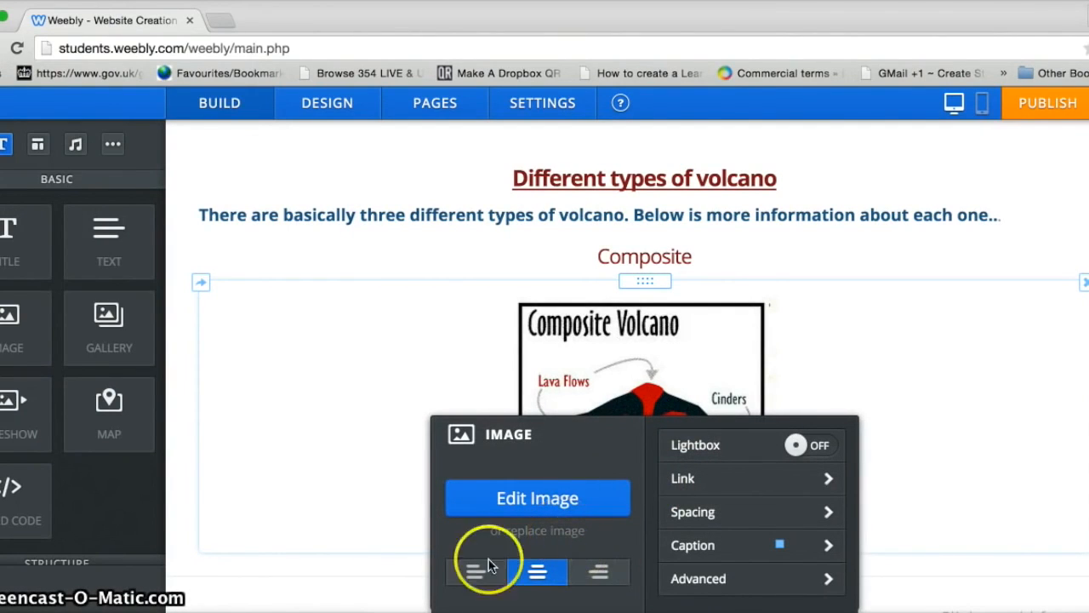
left_click(599, 572)
left_click(538, 572)
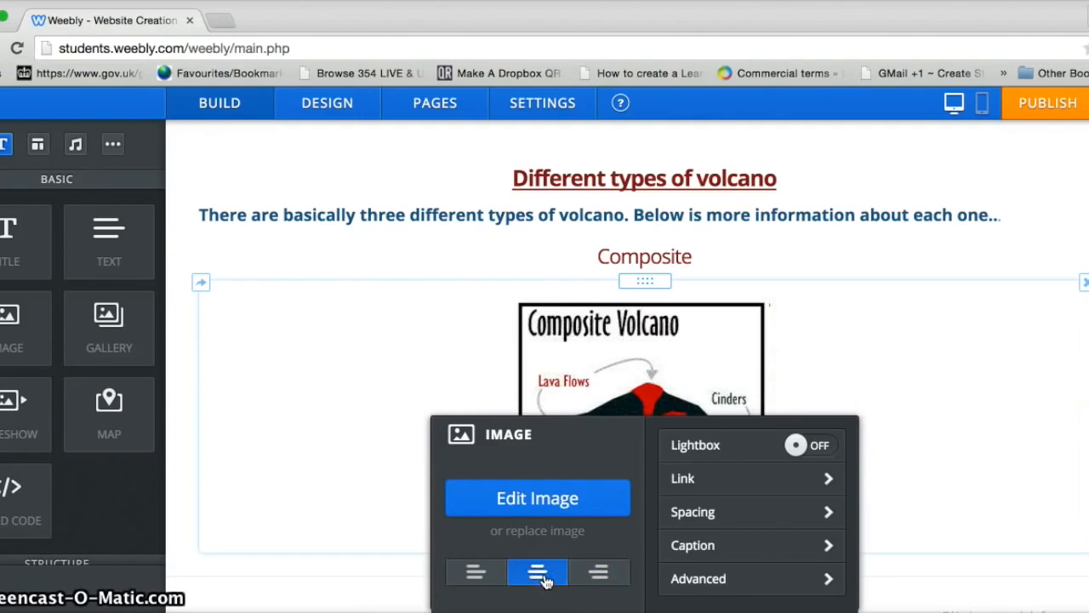
left_click(705, 549)
left_click(615, 506)
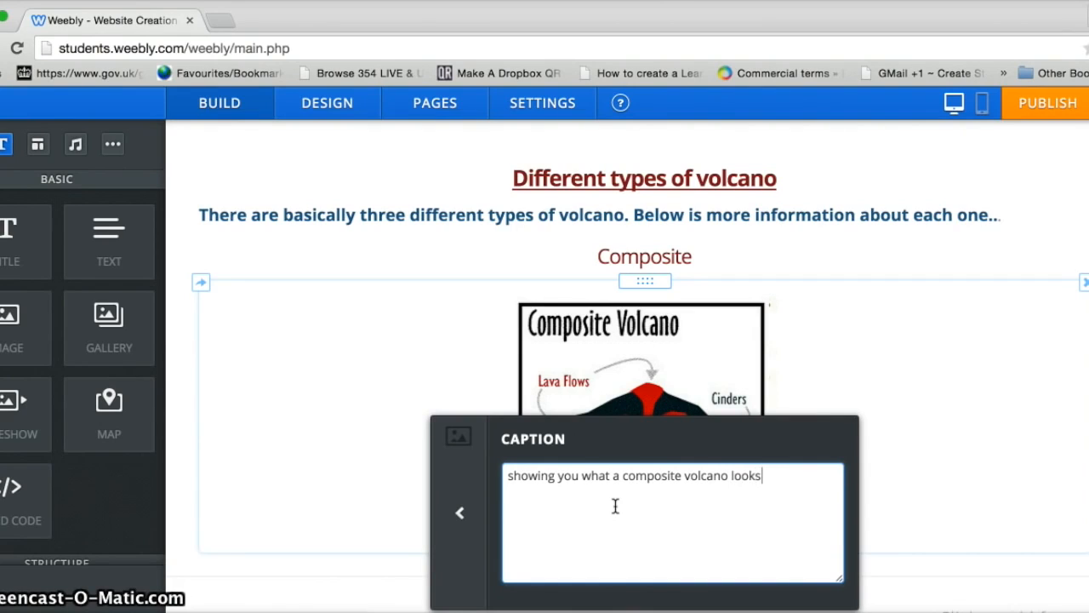
type(".")
left_click(459, 512)
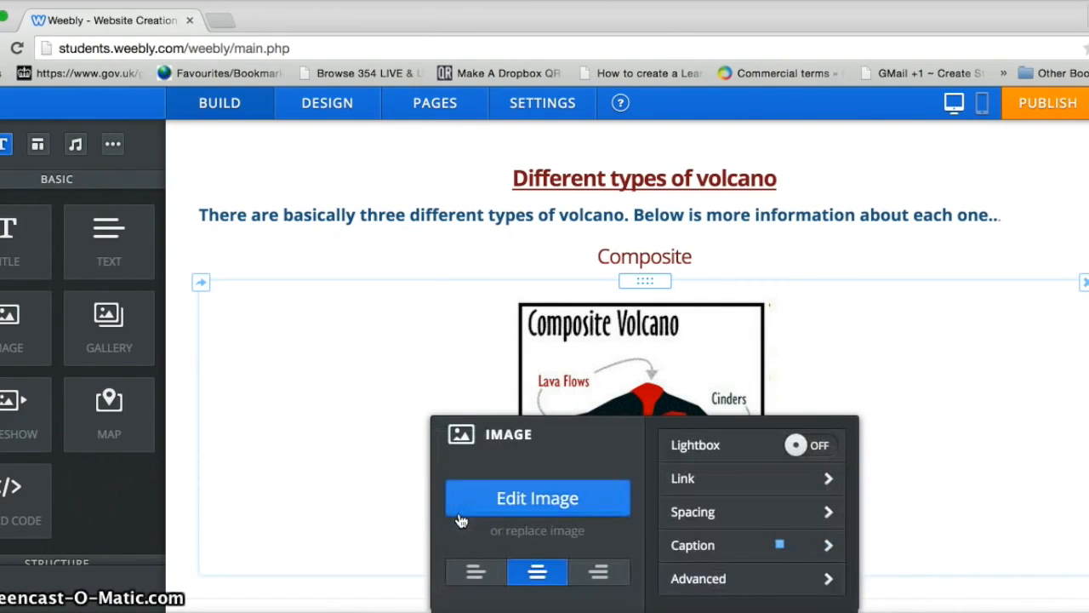
Step: Give the Composite image a thick black border
left_click(747, 581)
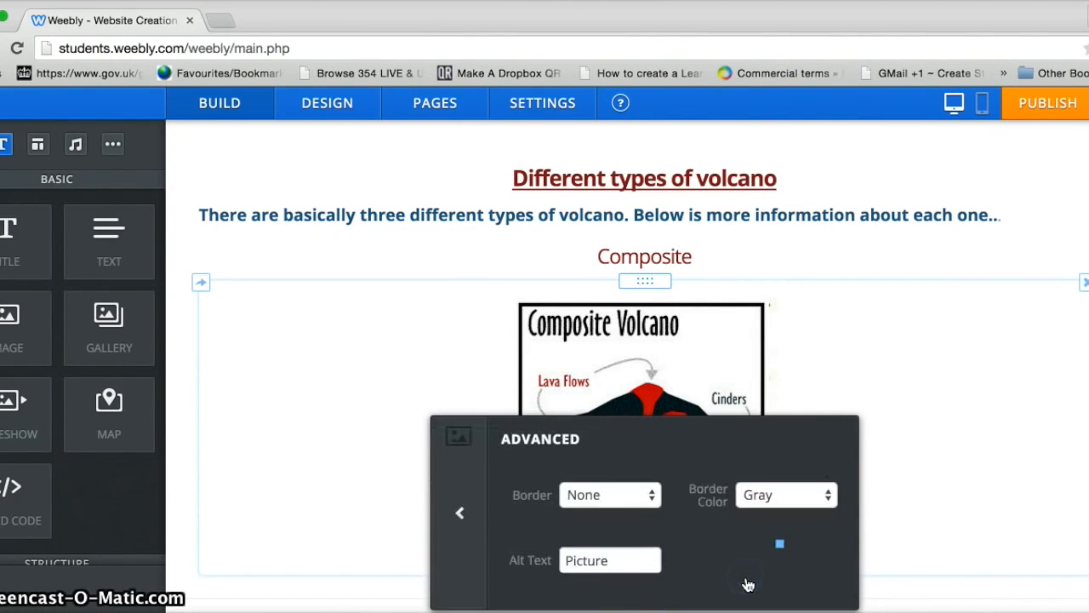
left_click(650, 501)
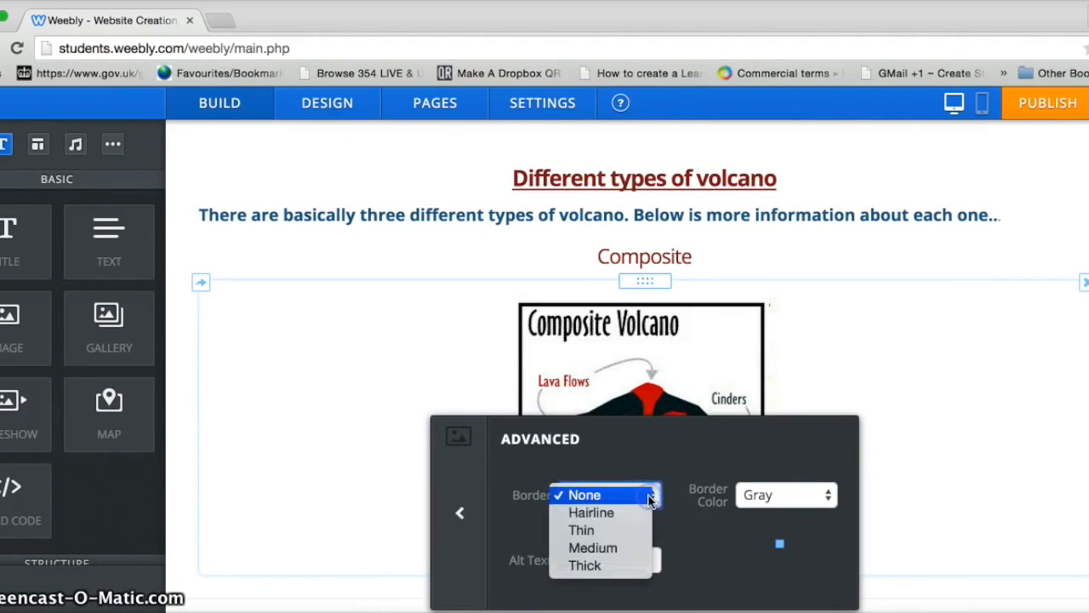
left_click(614, 566)
left_click(822, 495)
left_click(802, 512)
left_click(907, 440)
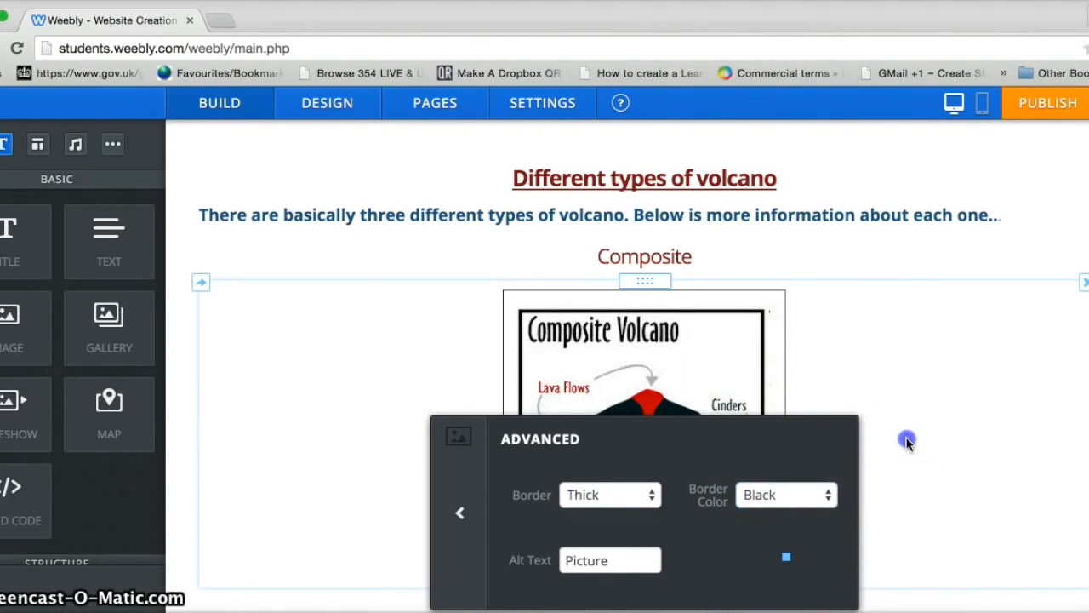
left_click(1045, 185)
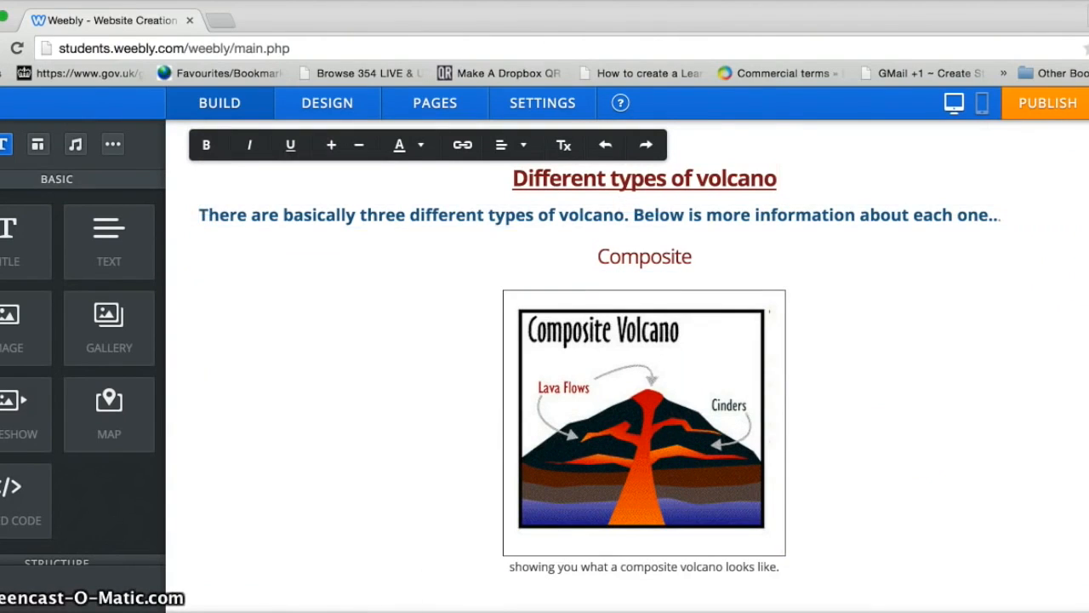
scroll(315, 271, "down", 2)
Step: Add a title block under the caption reading 'Shield volcanoes'
scroll(314, 271, "up", 3)
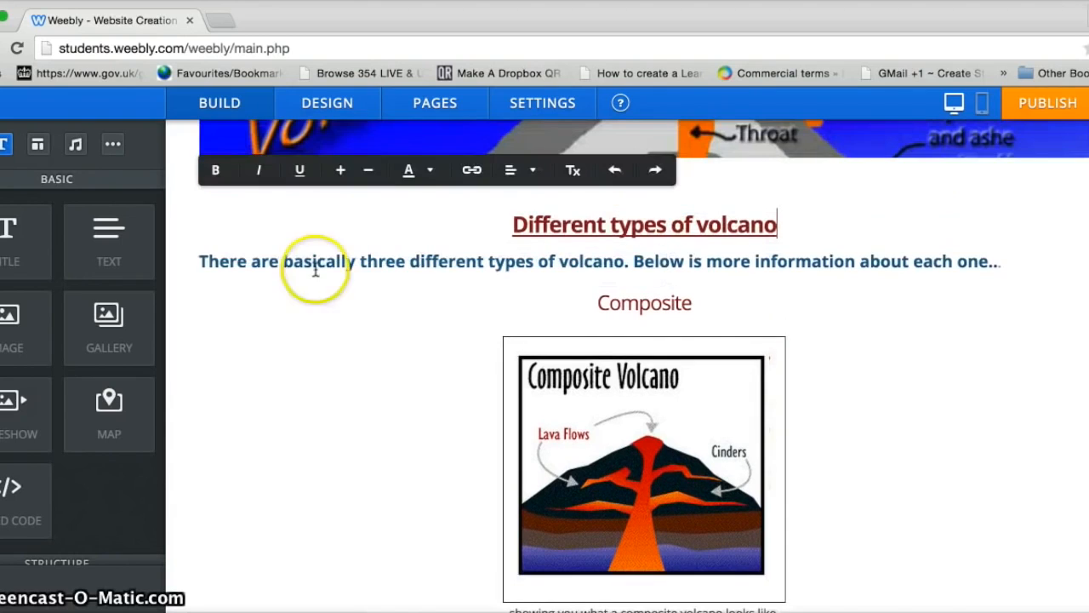
left_click_drag(117, 231, 420, 510)
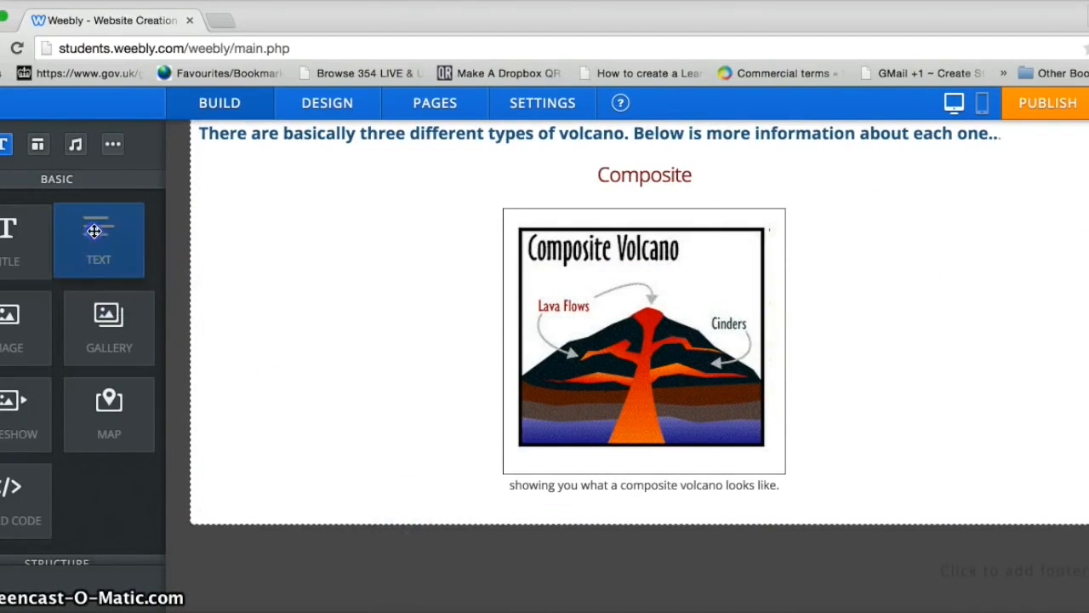
scroll(628, 366, "up", 4)
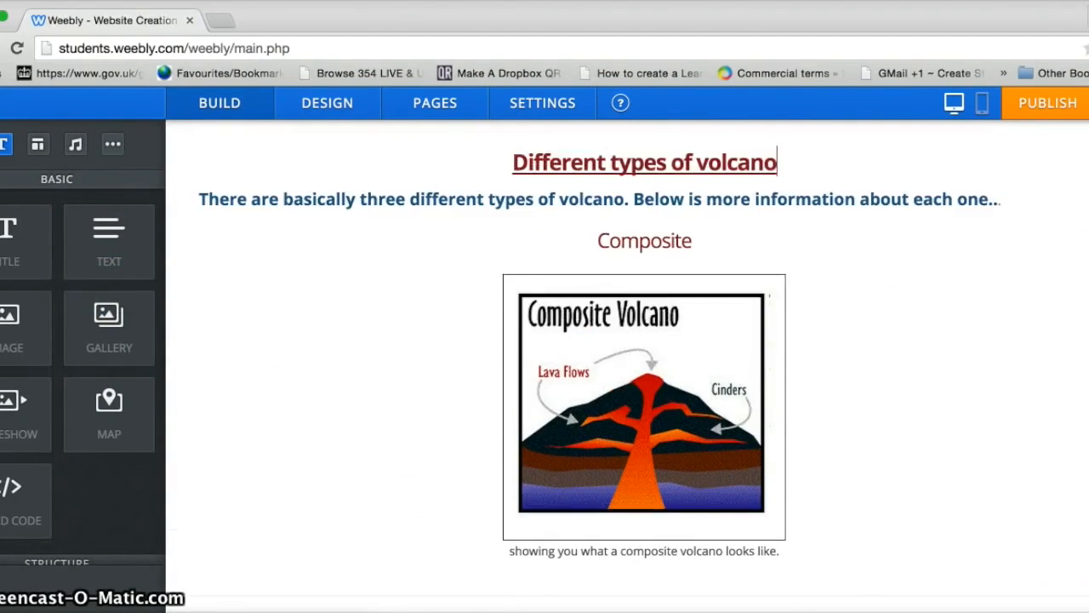
scroll(628, 366, "down", 4)
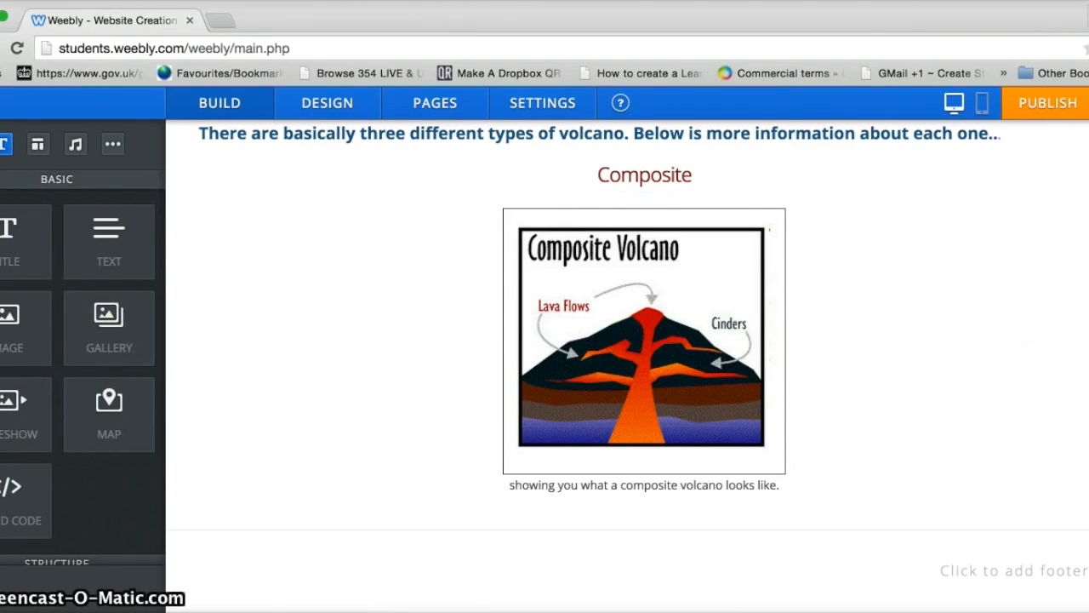
scroll(777, 226, "up", 2)
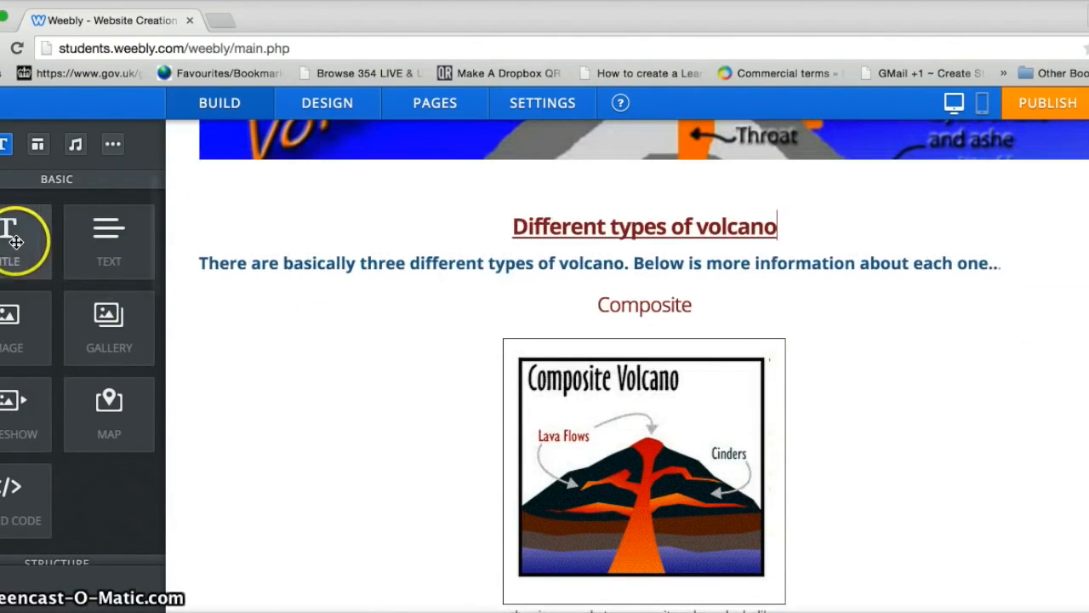
left_click_drag(15, 251, 593, 511)
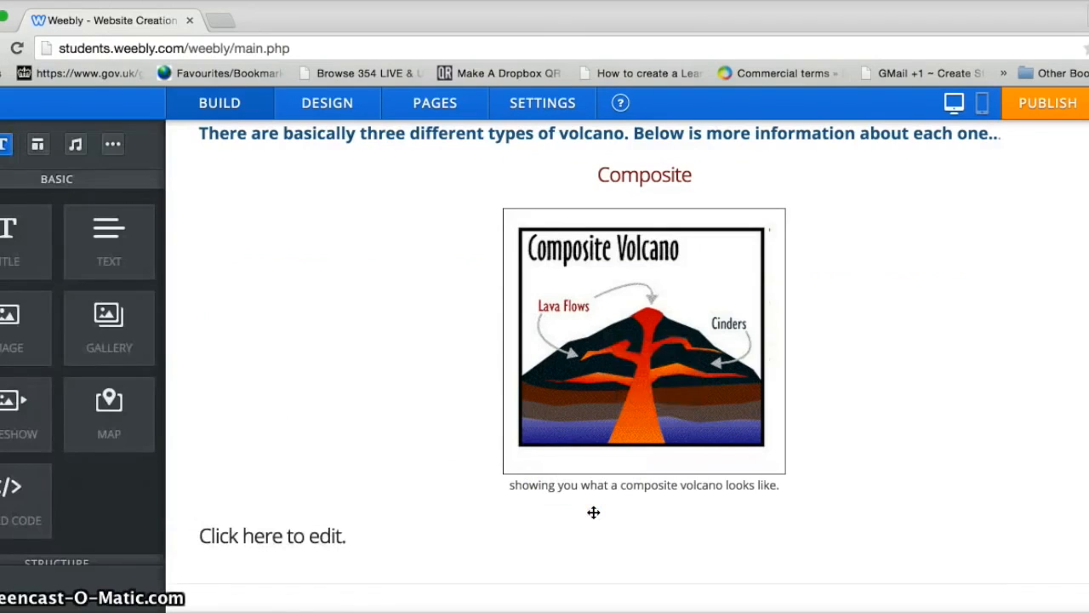
left_click(531, 528)
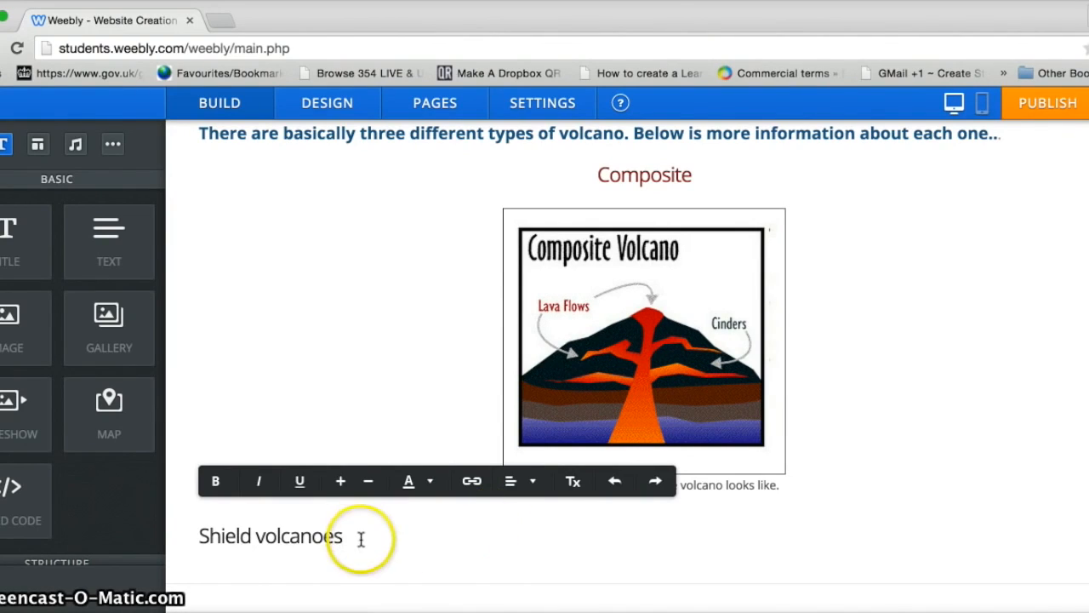
Step: Centre the Shield volcanoes heading and colour it dark red
left_click_drag(360, 539, 121, 537)
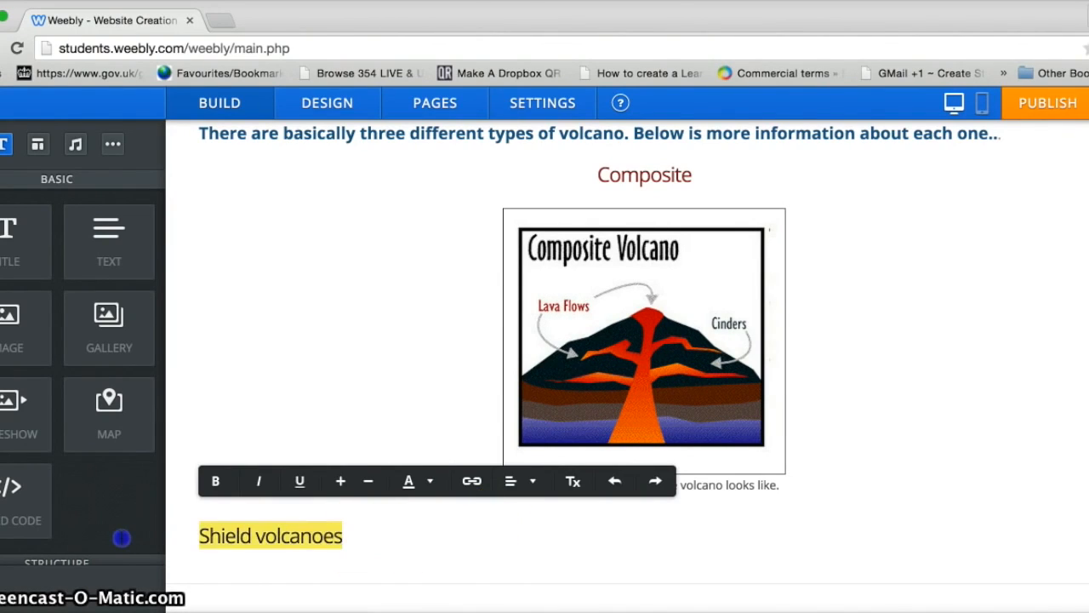
left_click(514, 482)
left_click(521, 540)
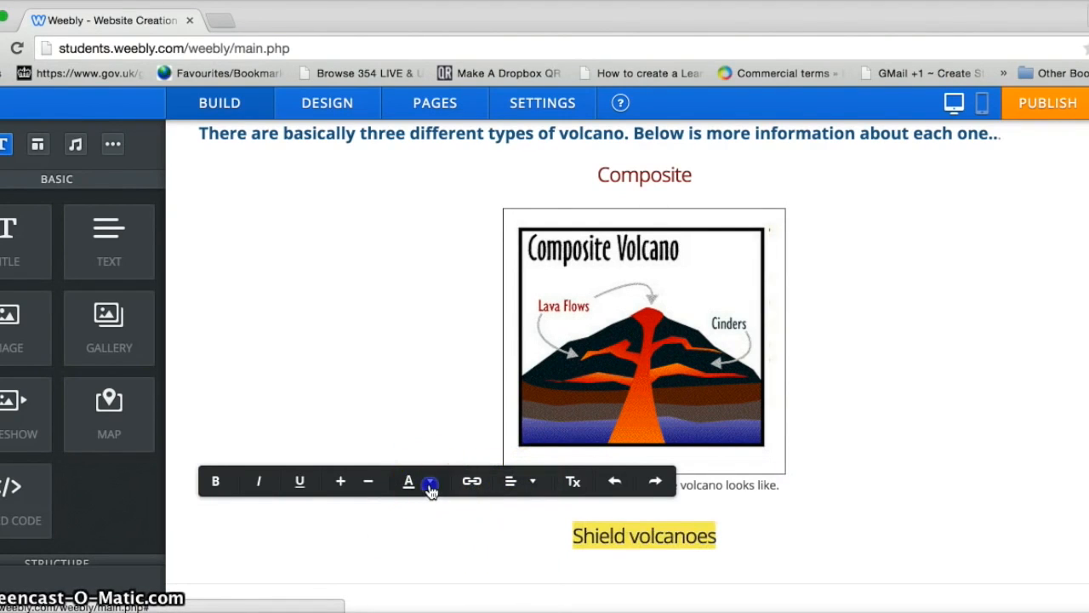
left_click(428, 482)
left_click(517, 258)
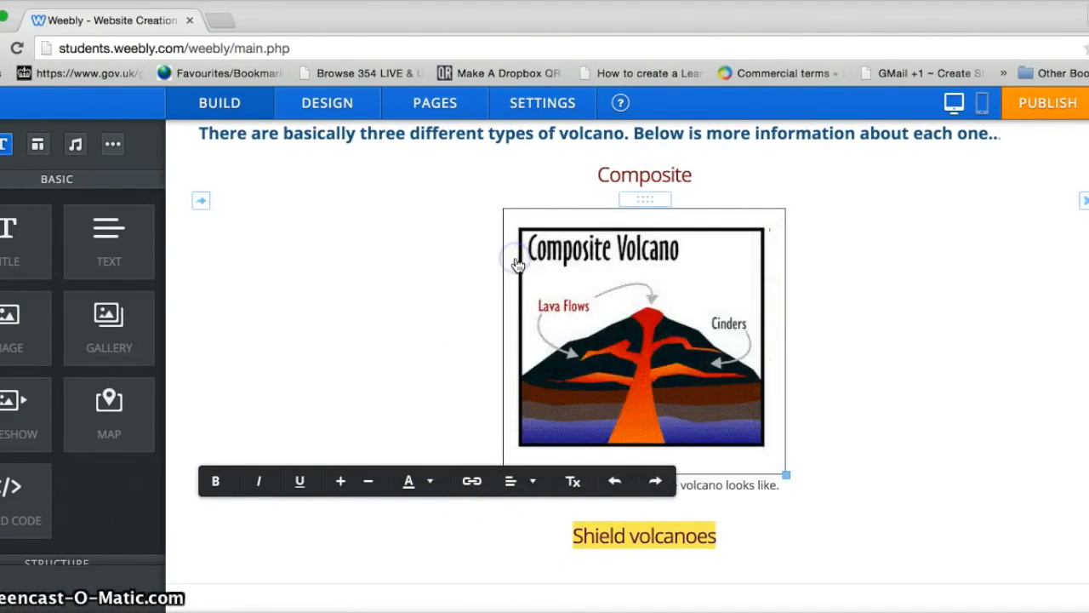
left_click(1086, 537)
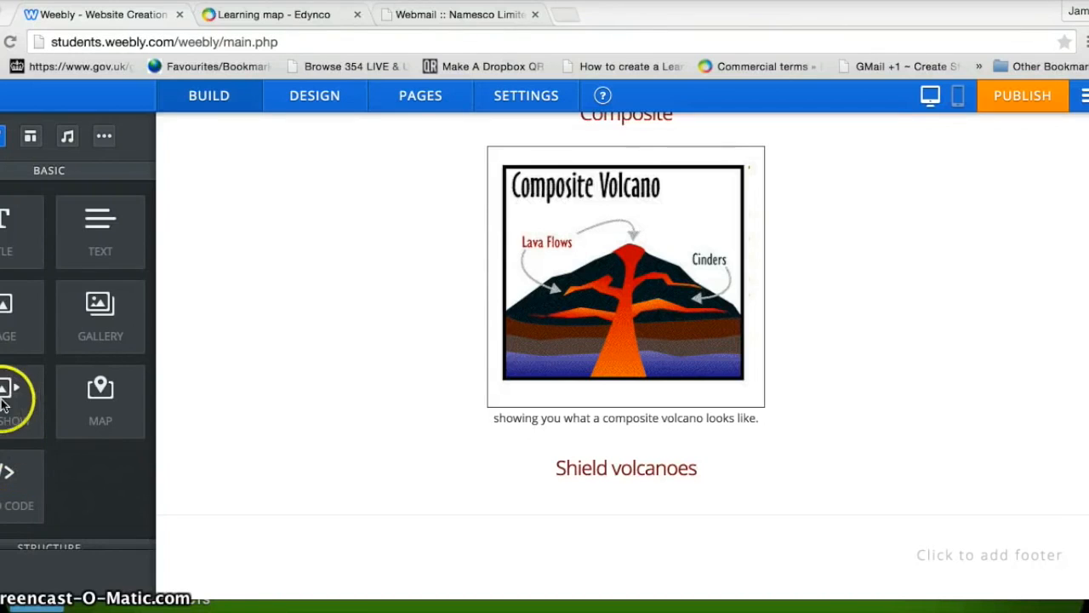
left_click_drag(4, 396, 600, 509)
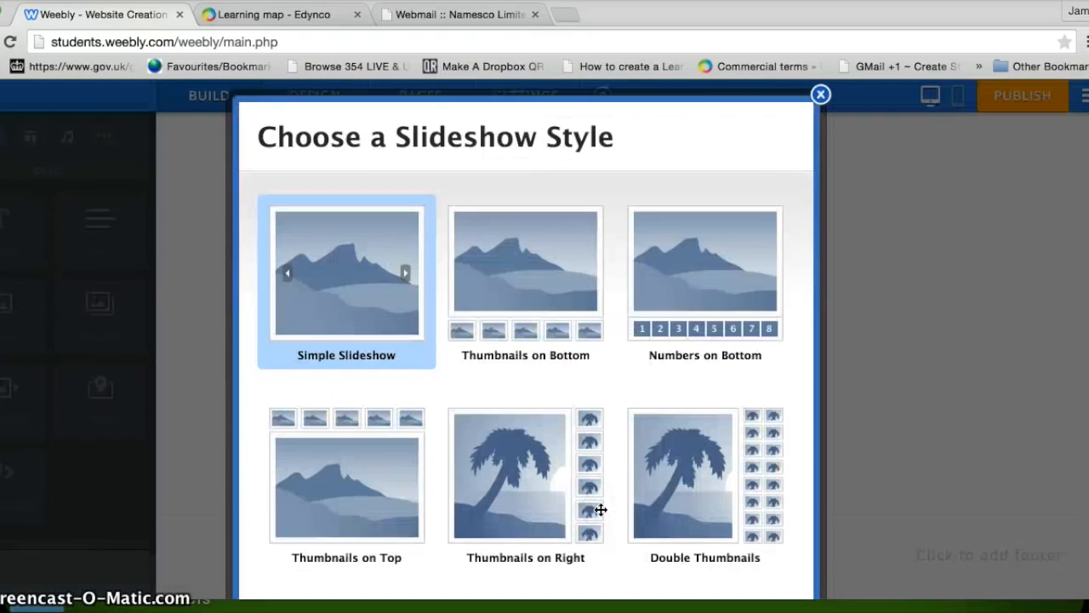
left_click(524, 264)
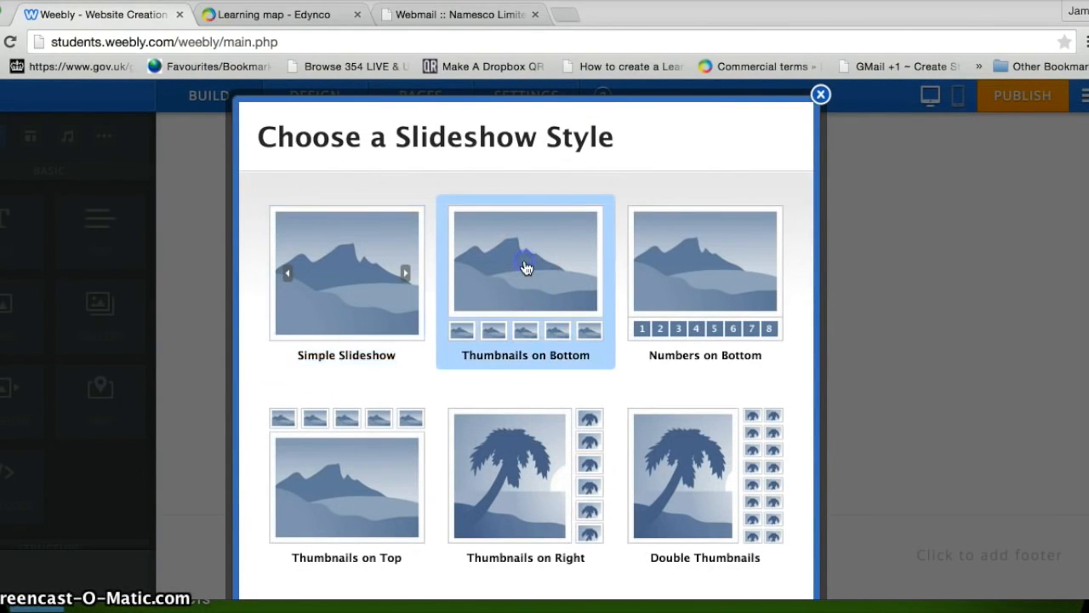
left_click(684, 275)
left_click(676, 467)
left_click(540, 463)
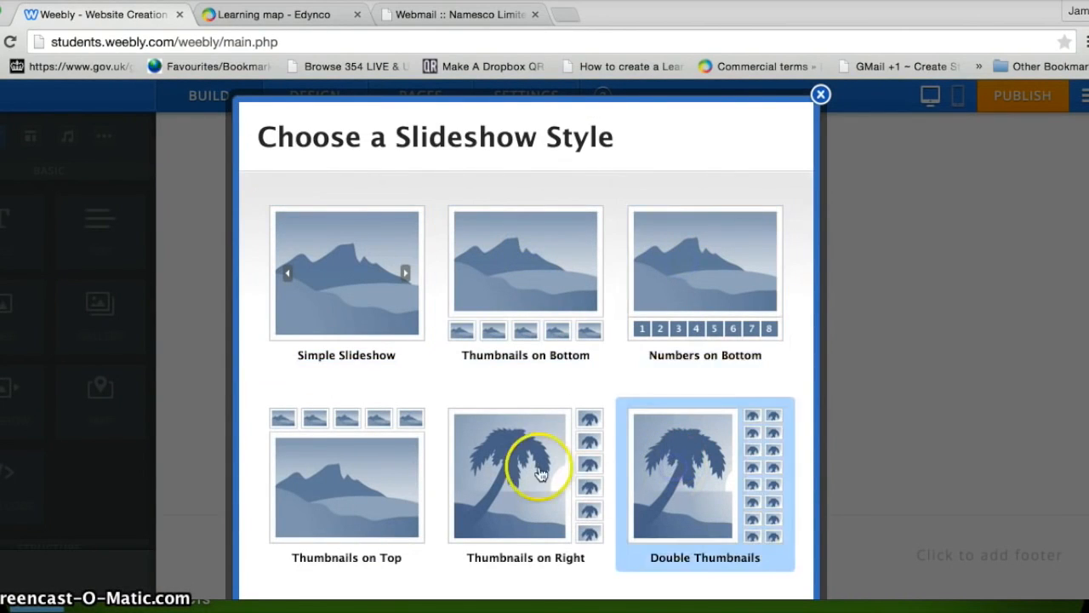
left_click(392, 480)
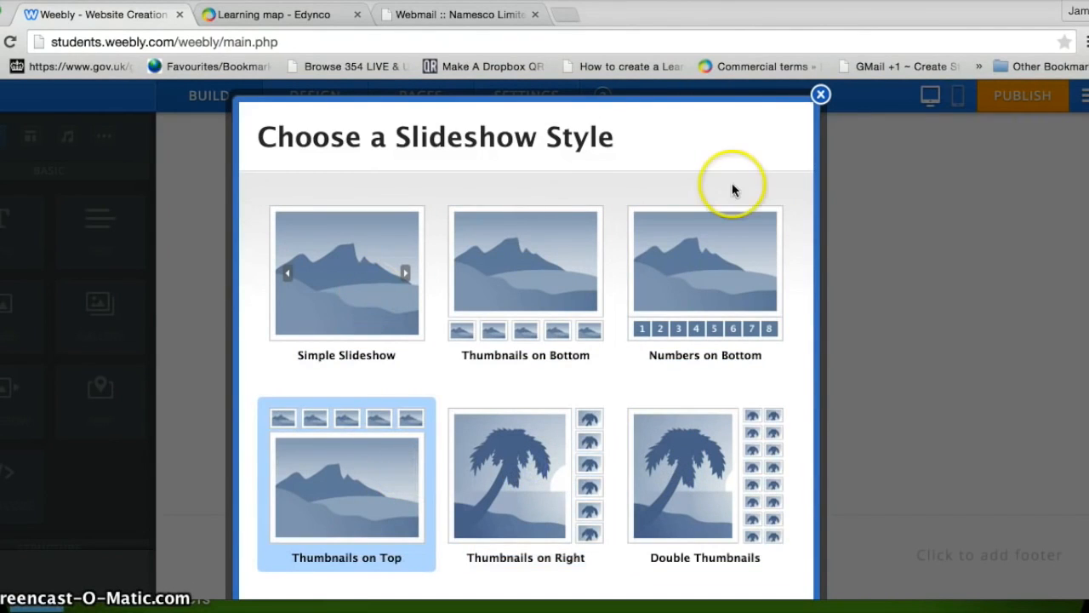
left_click(821, 96)
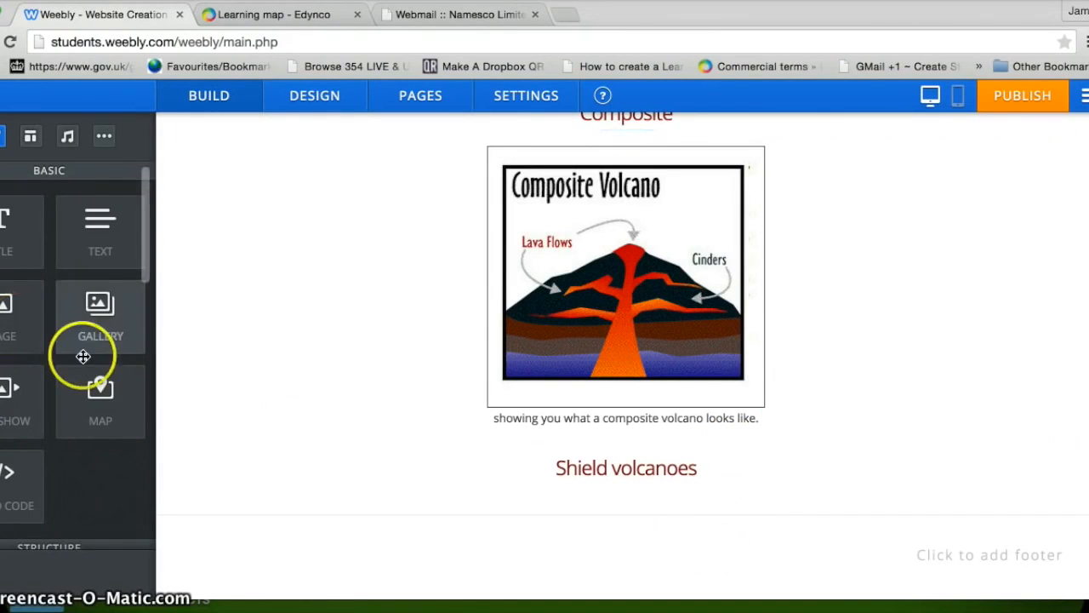
Step: Add a gallery under Shield volcanoes with the slideshow image, Nisiros Greece, and Sarychev Peak eruption photos
left_click_drag(114, 313, 597, 497)
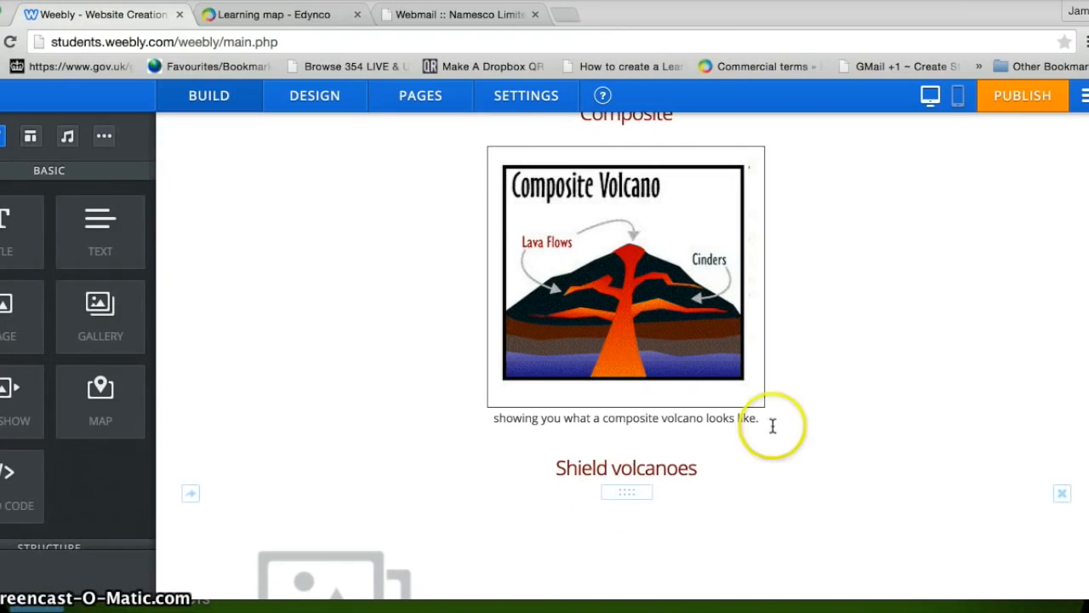
scroll(606, 443, "down", 4)
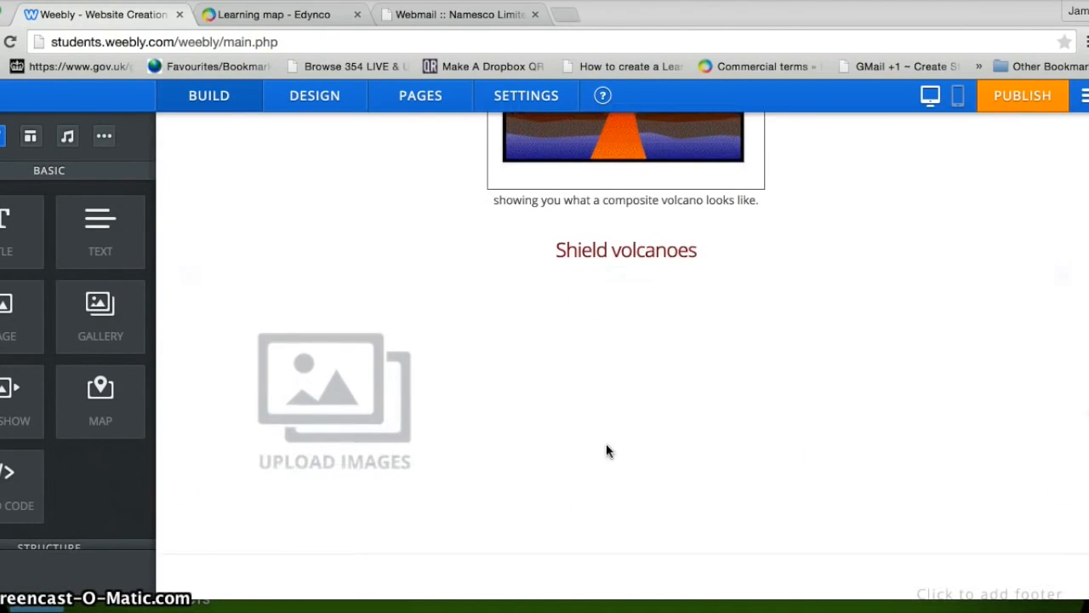
left_click(322, 425)
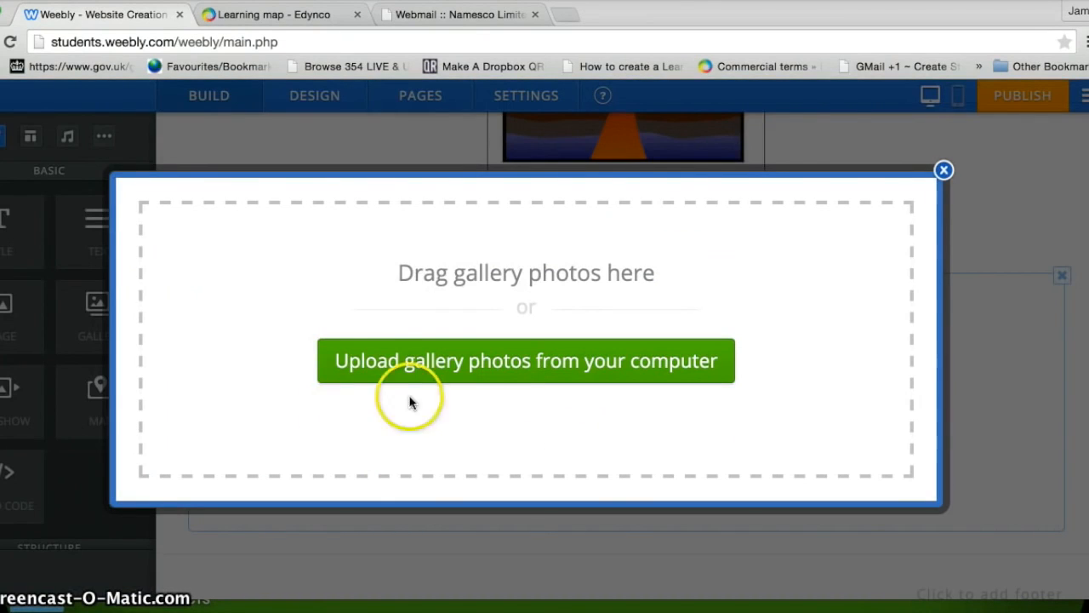
left_click(500, 375)
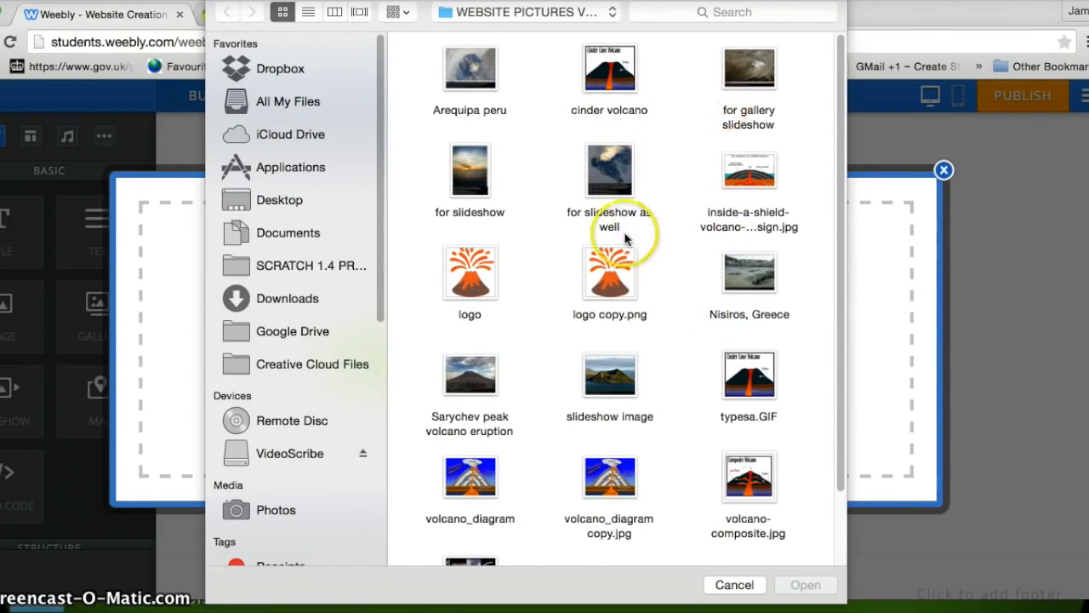
left_click(624, 387)
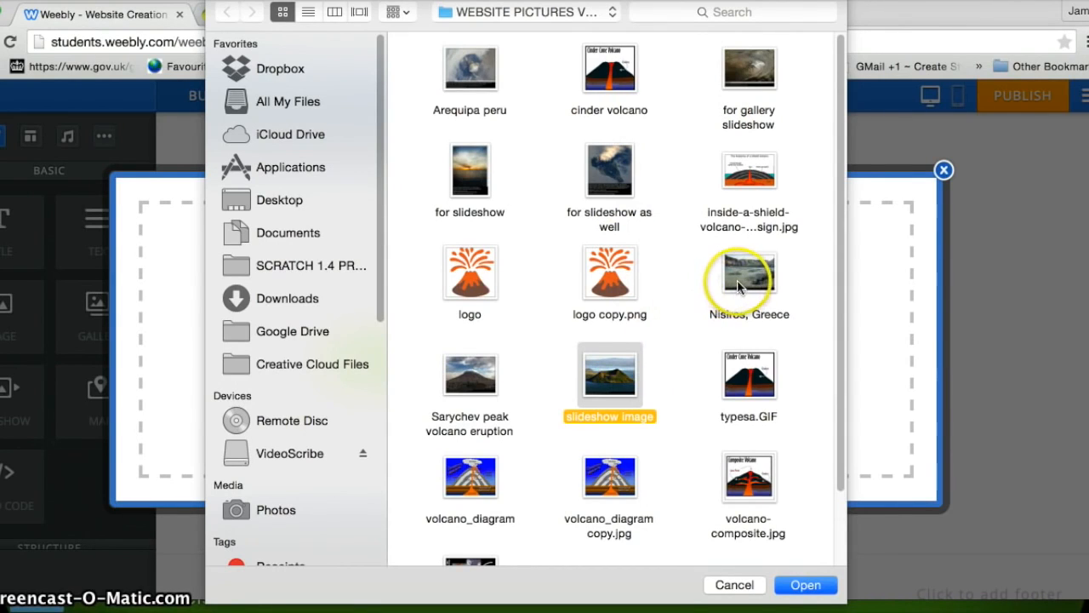
left_click(740, 286, "super")
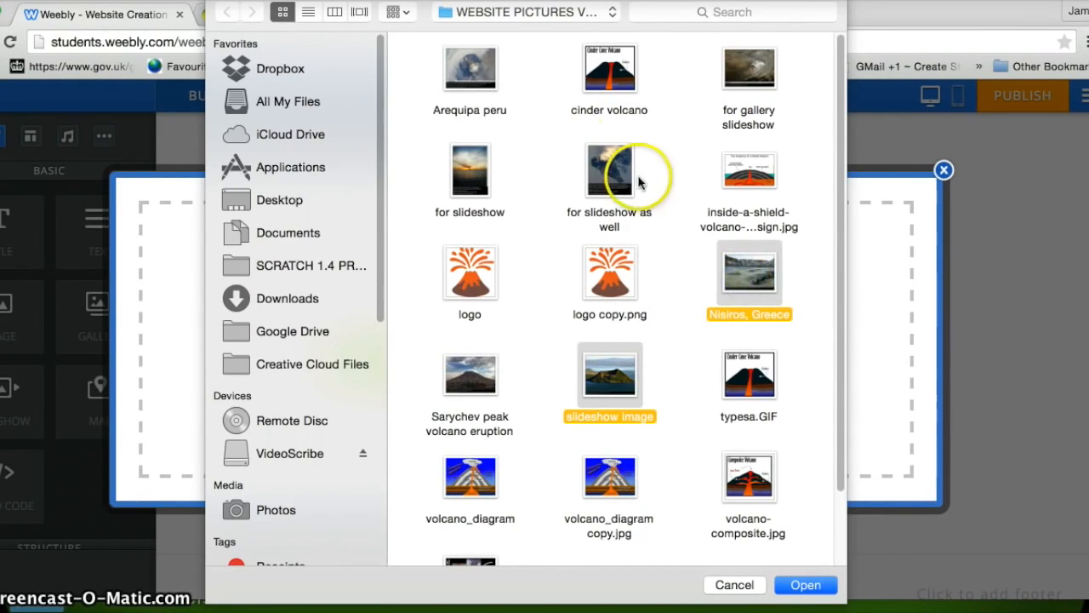
left_click(462, 394, "super")
left_click(805, 585)
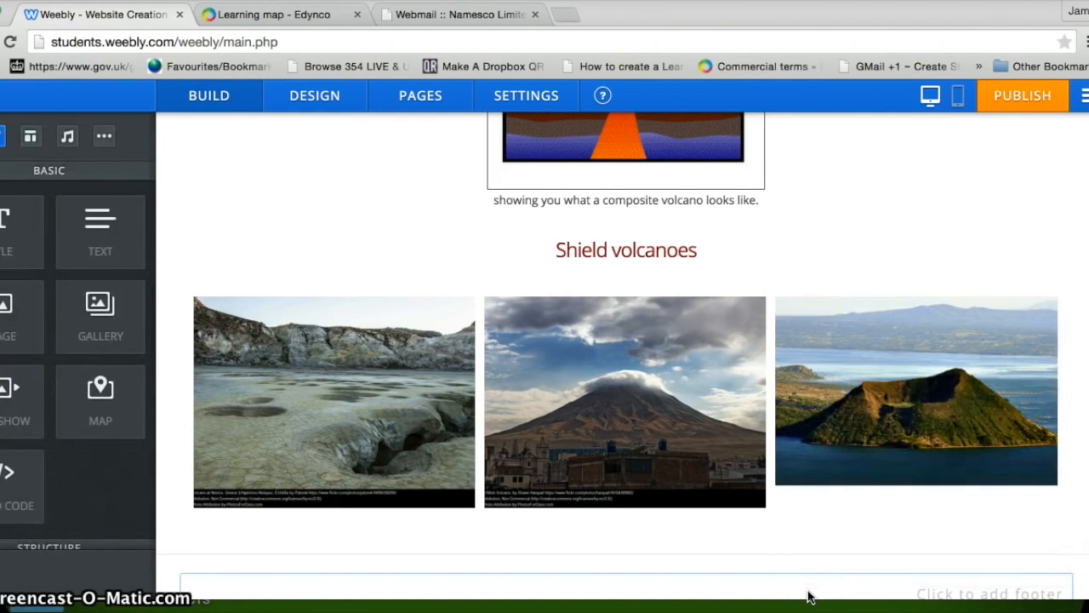
Step: Set the Shield gallery's advanced options to Square cropping, Thin border and Small spacing
left_click(621, 418)
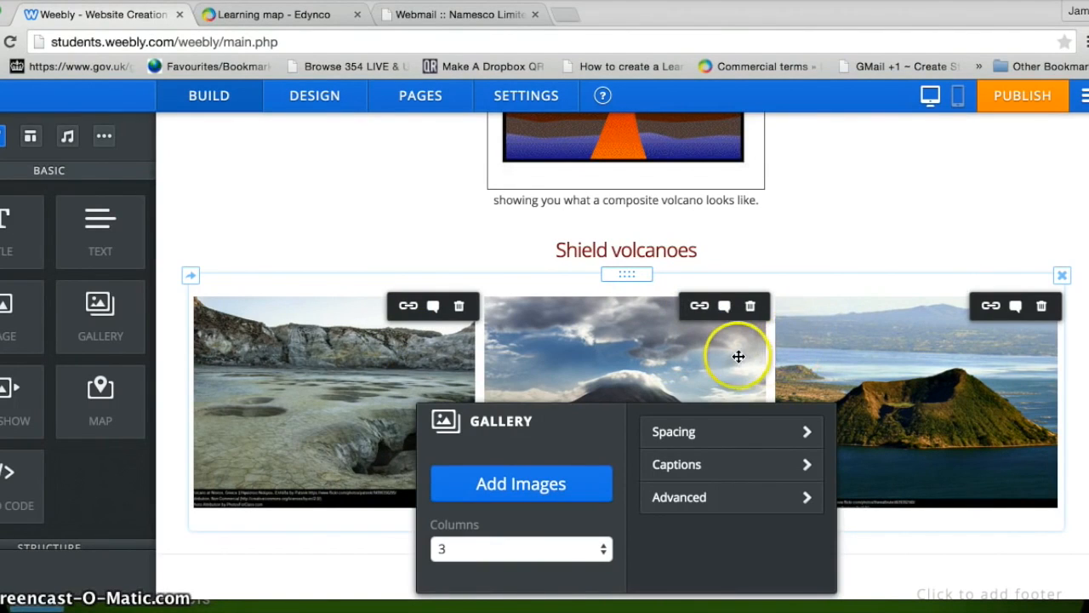
left_click(693, 499)
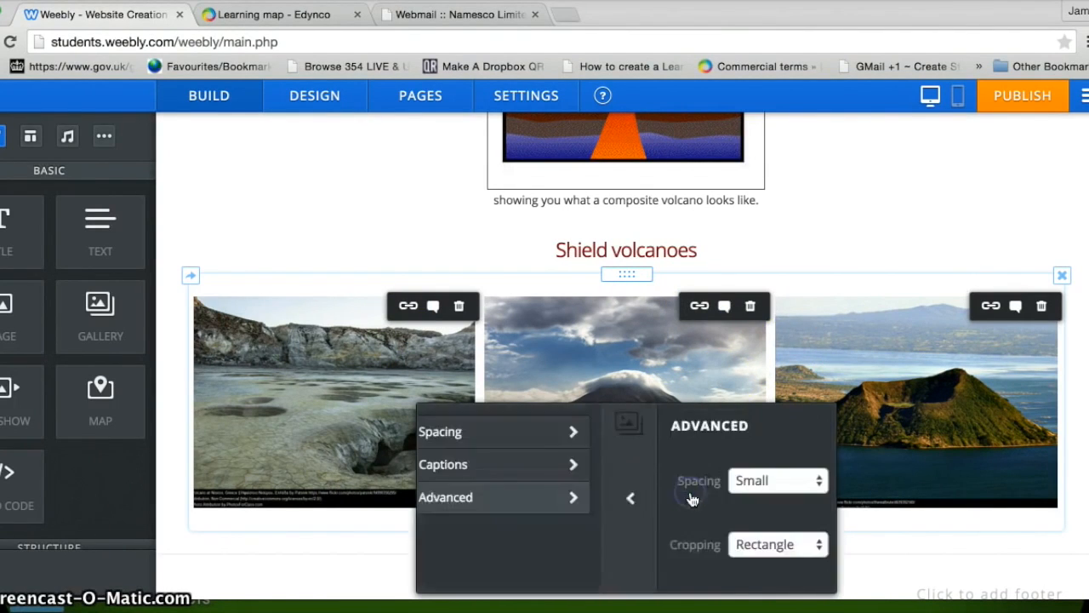
left_click(634, 546)
left_click(607, 529)
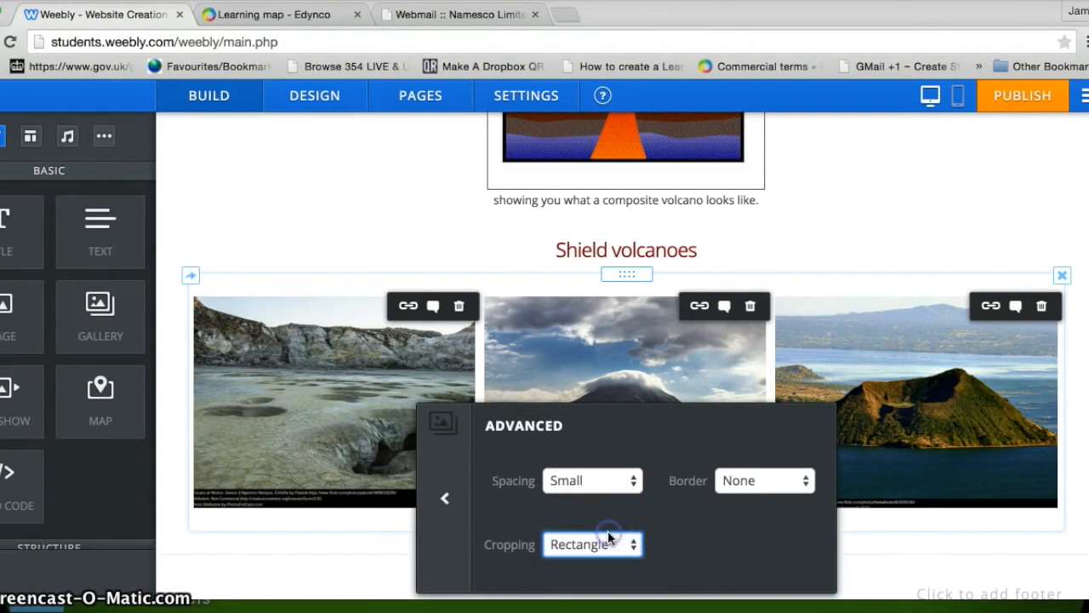
left_click(630, 480)
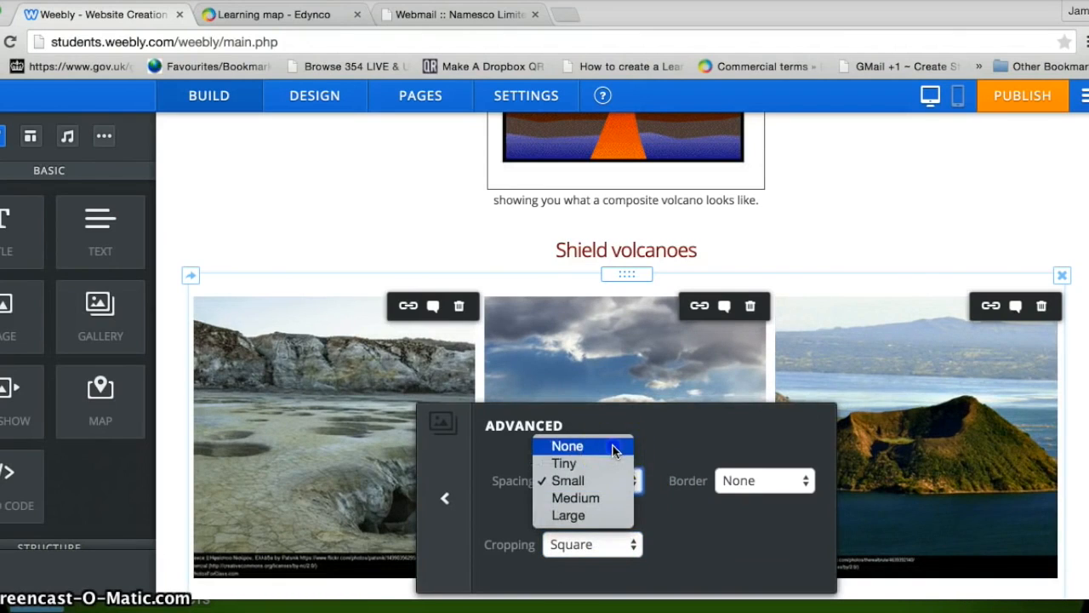
left_click(566, 446)
left_click(800, 480)
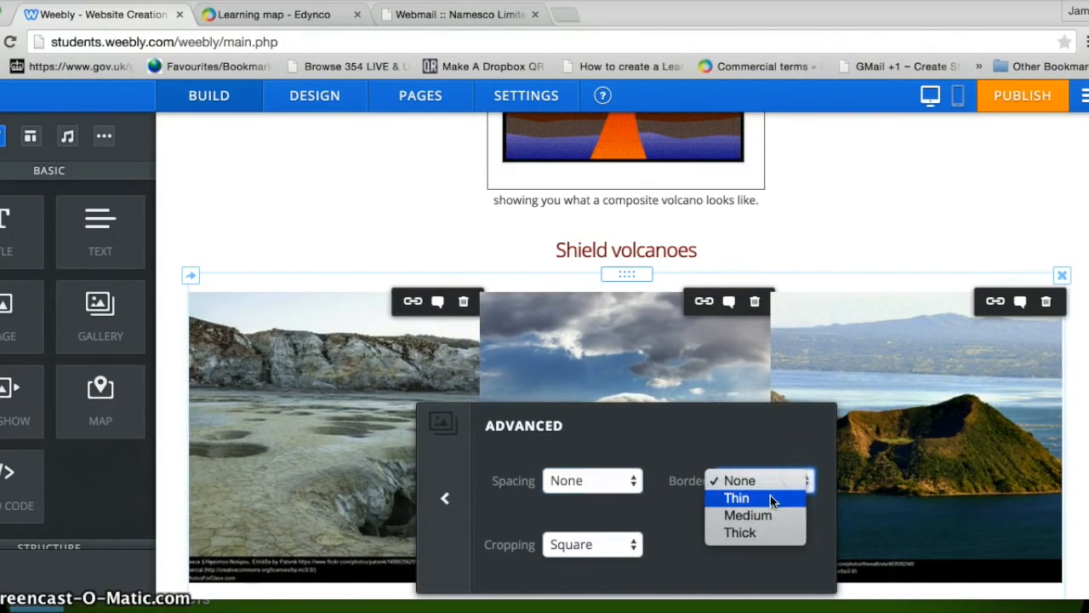
left_click(770, 498)
left_click(636, 480)
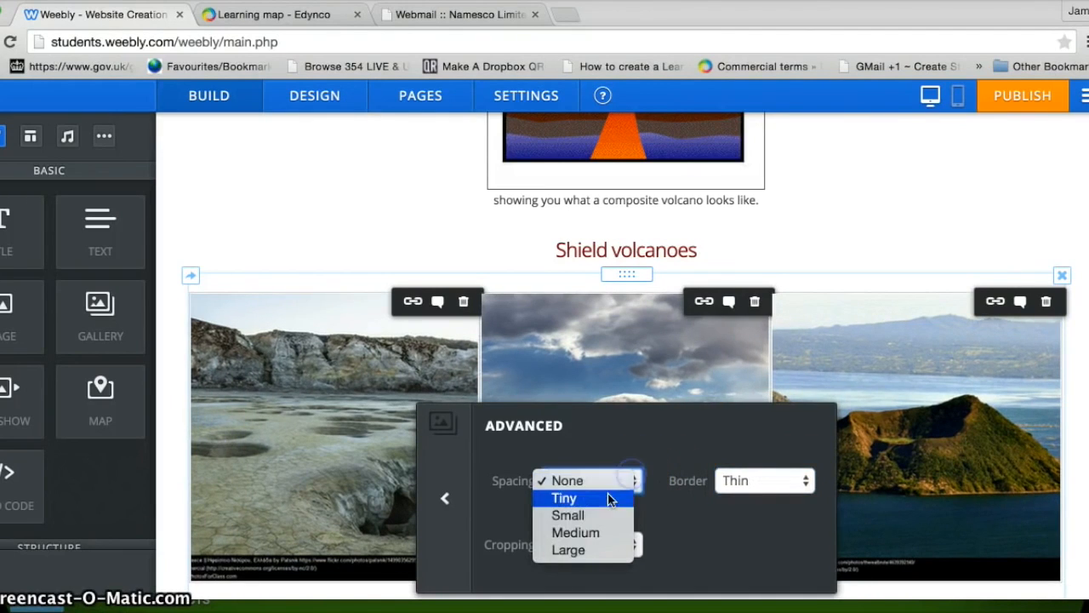
left_click(601, 515)
left_click(1082, 379)
scroll(1082, 256, "up", 5)
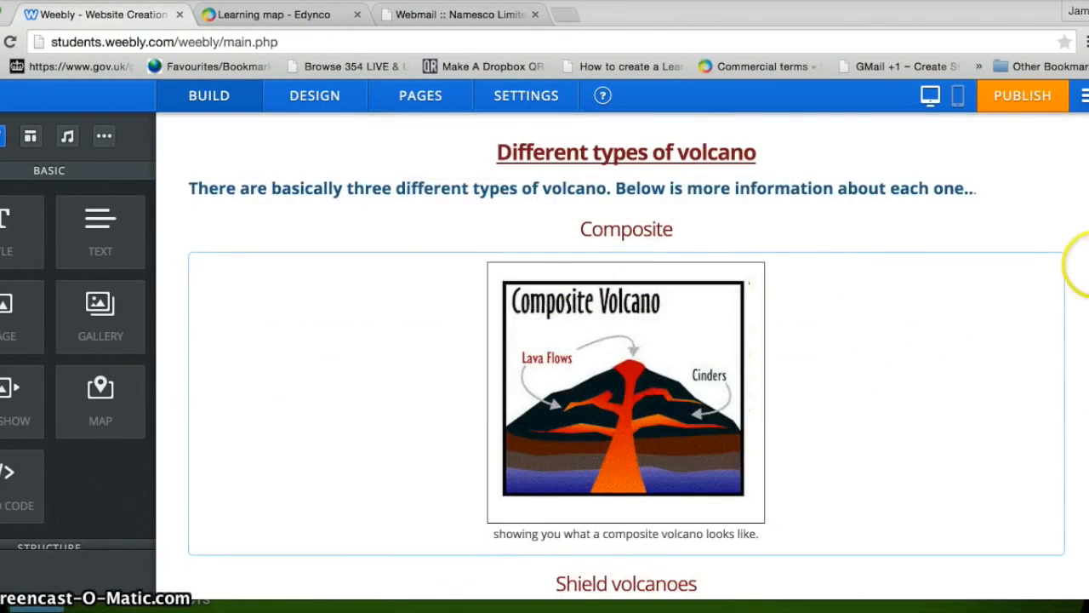
scroll(1080, 255, "up", 4)
scroll(1081, 221, "down", 8)
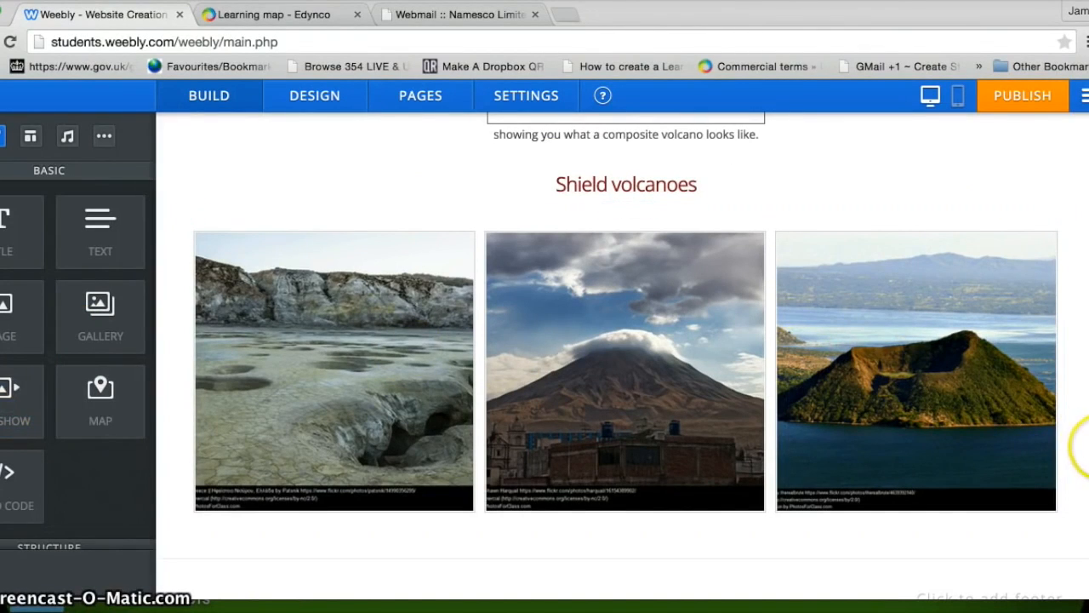
Step: Select the words 'three different types of volcano' in the intro paragraph
scroll(1088, 281, "up", 3)
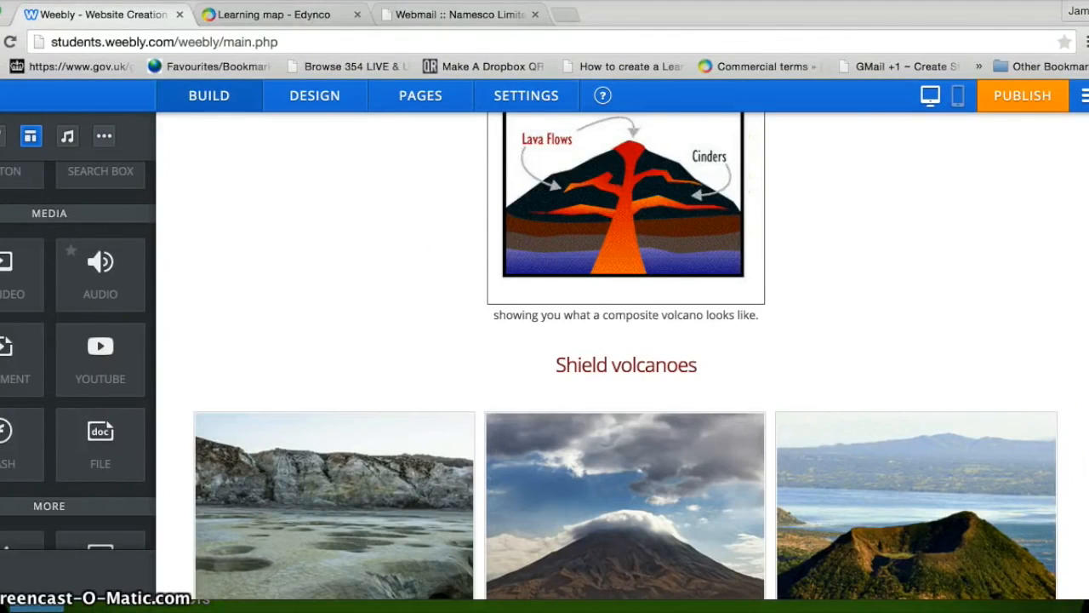
scroll(623, 356, "up", 4)
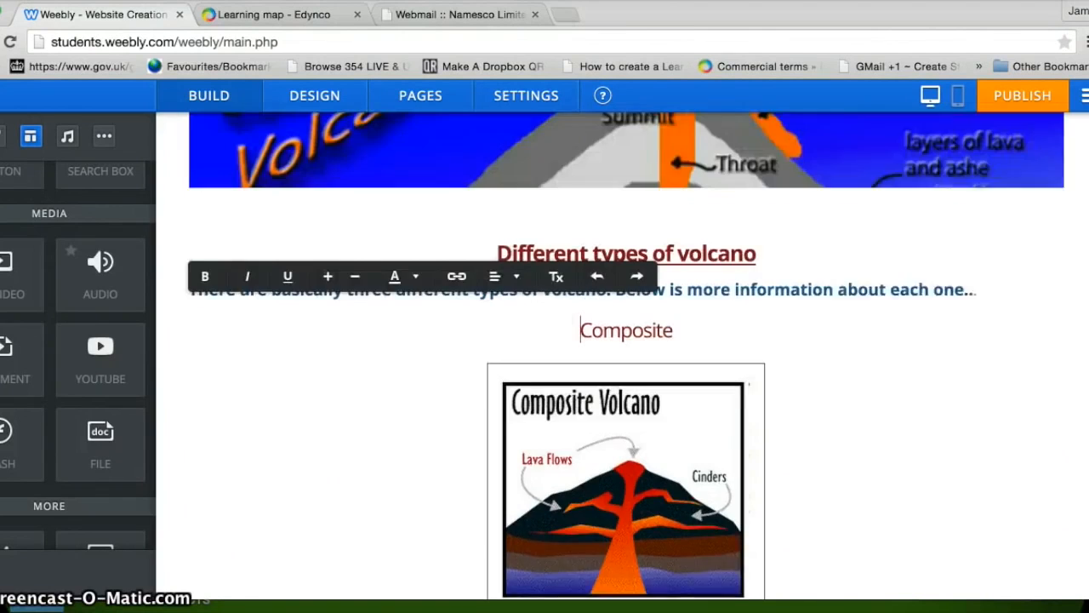
scroll(626, 357, "down", 1)
left_click(927, 344)
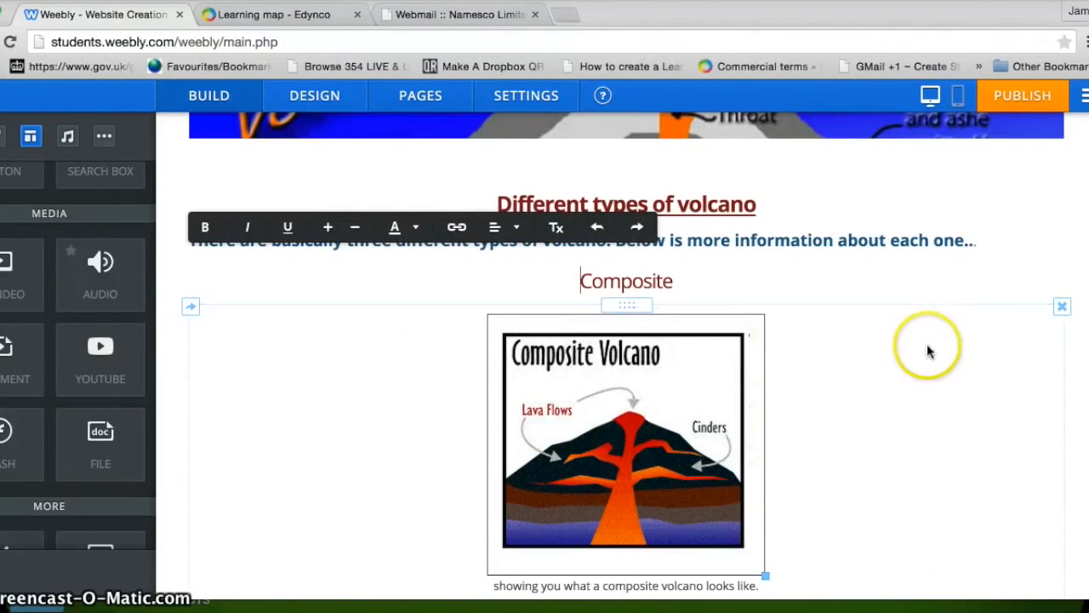
left_click(618, 243)
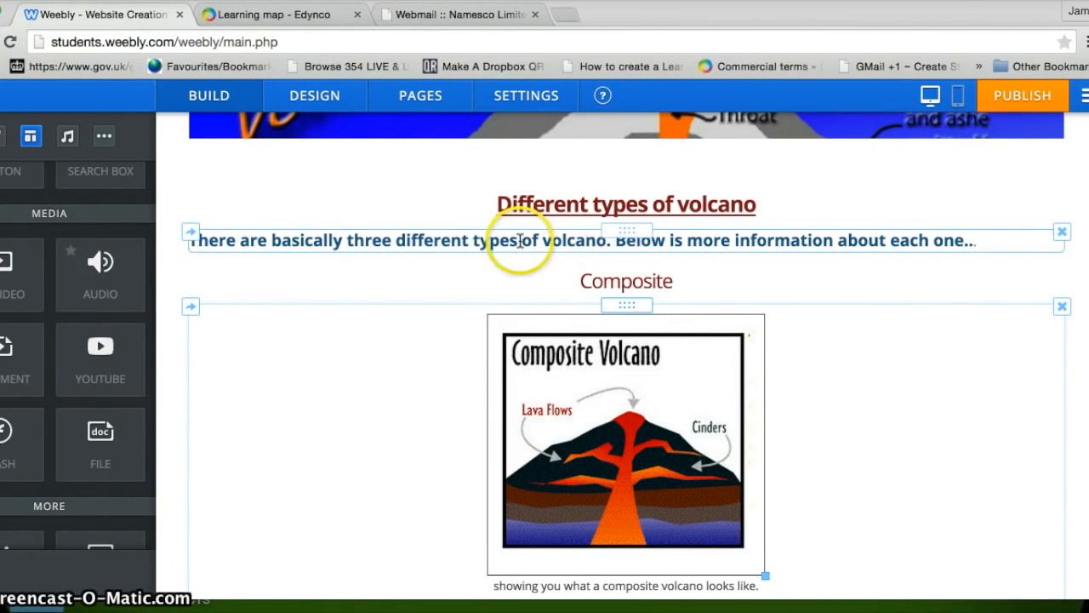
left_click(603, 242)
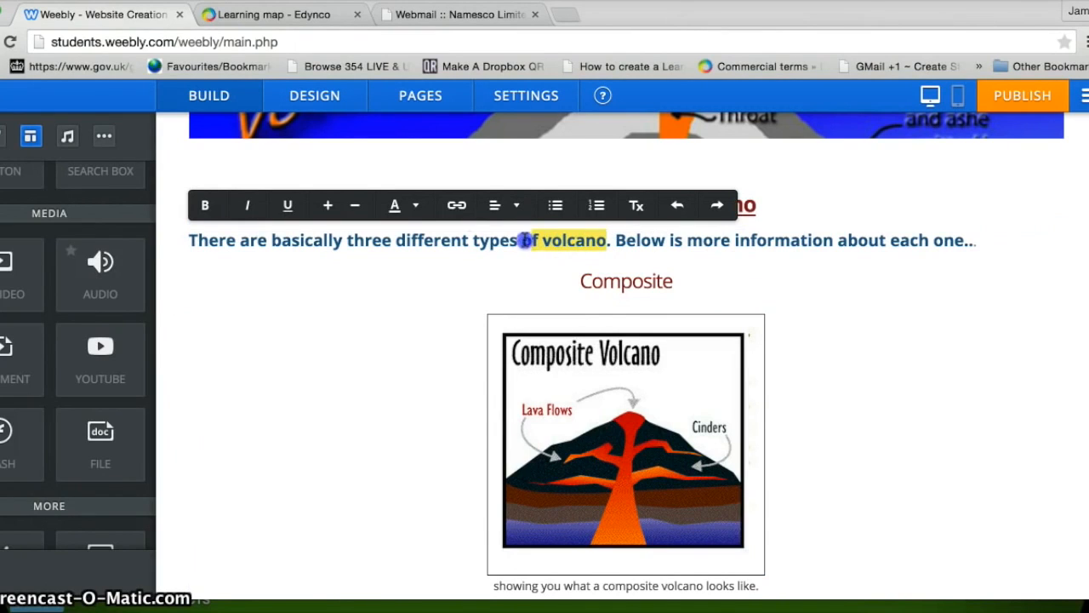
left_click_drag(525, 241, 423, 240)
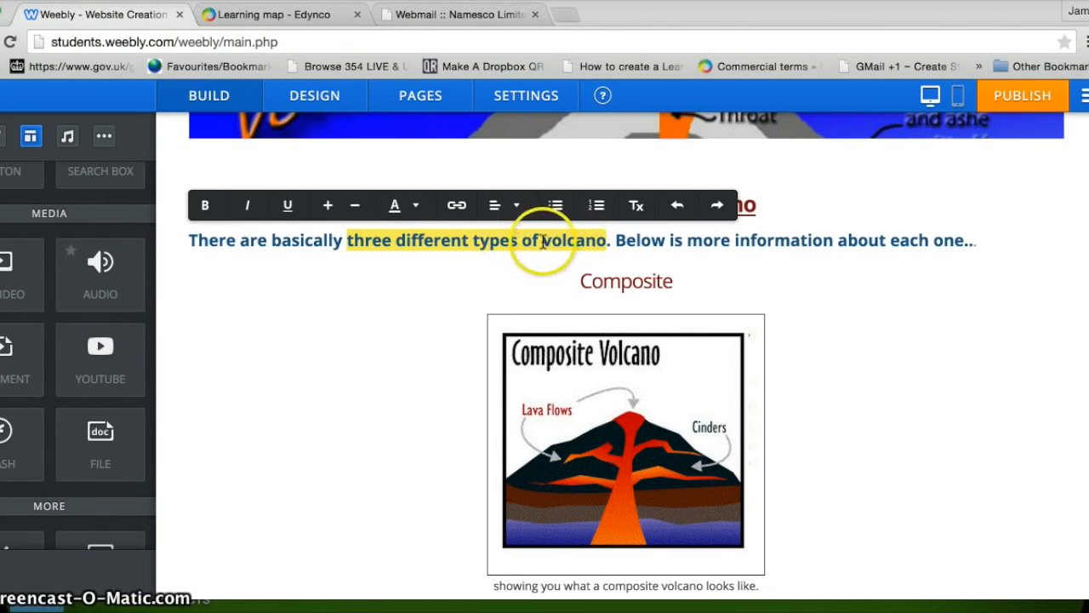
Step: Search Google for 'types of volcano kids' and open the Fact Monster Types of Volcanoes result
left_click(562, 18)
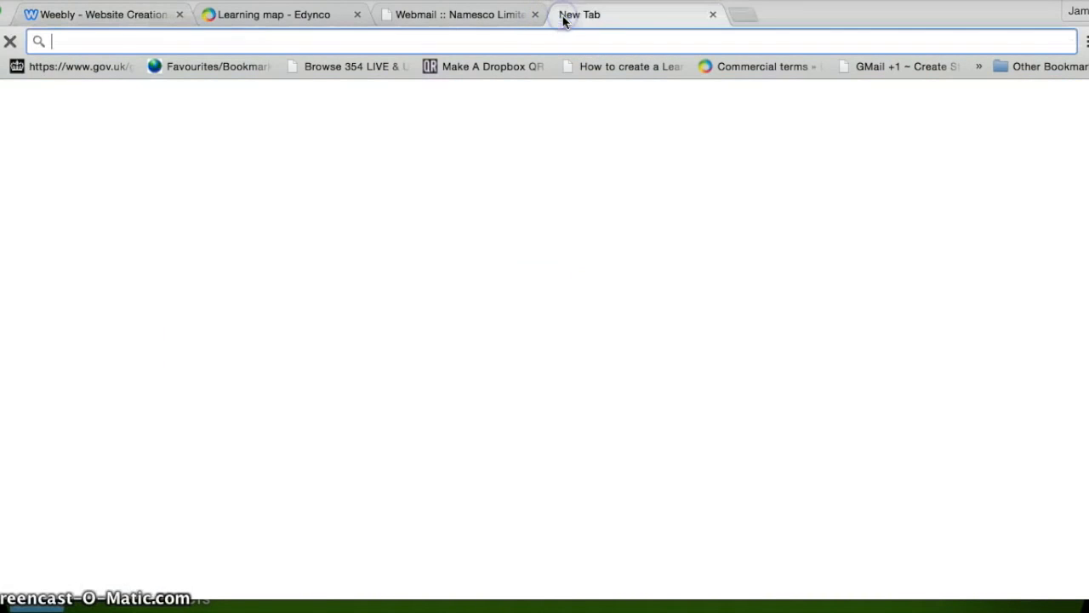
type("ty")
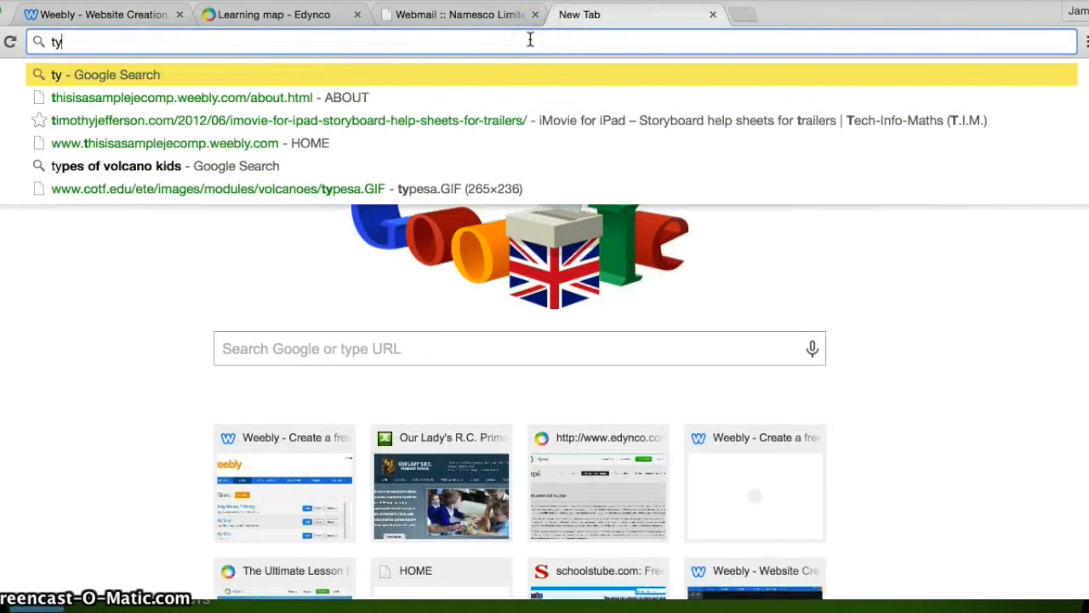
type("pes of volcano kids")
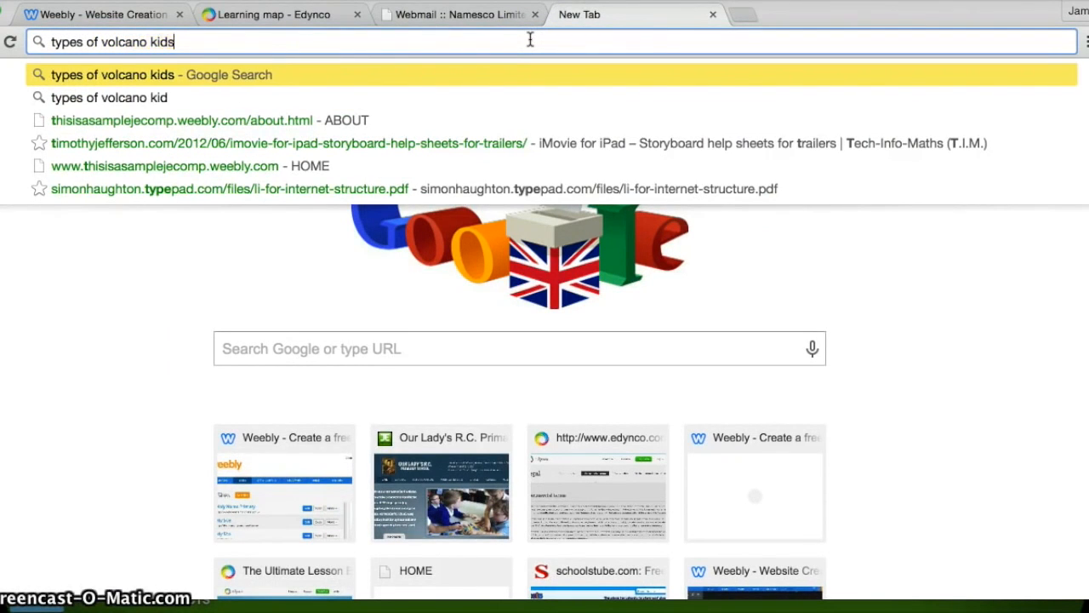
key("Return")
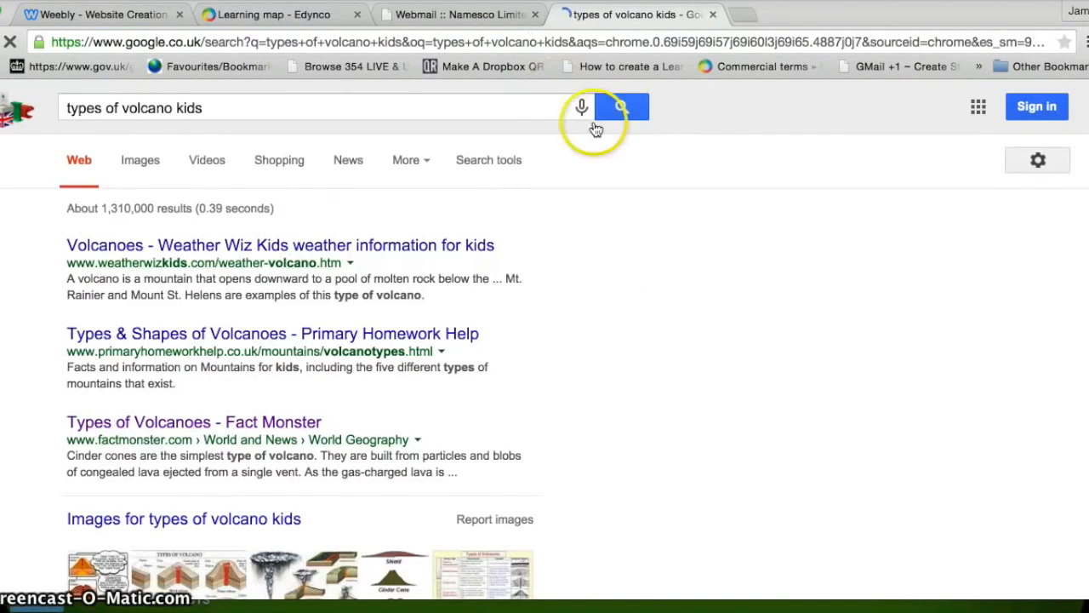
scroll(1068, 196, "down", 5)
scroll(1081, 230, "down", 3)
scroll(1086, 230, "up", 5)
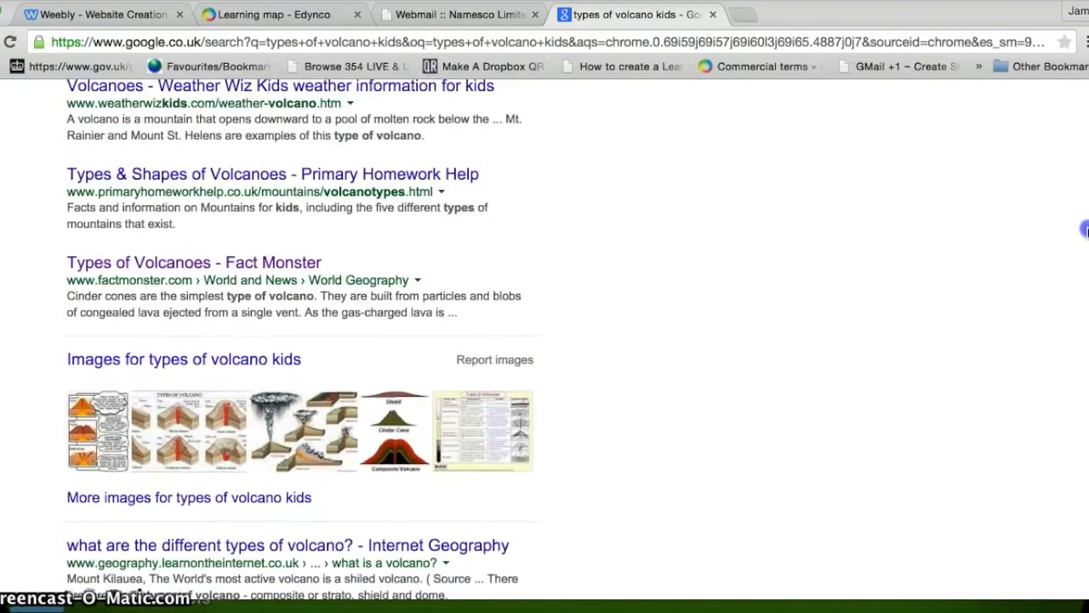
scroll(1085, 226, "up", 2)
left_click(181, 341)
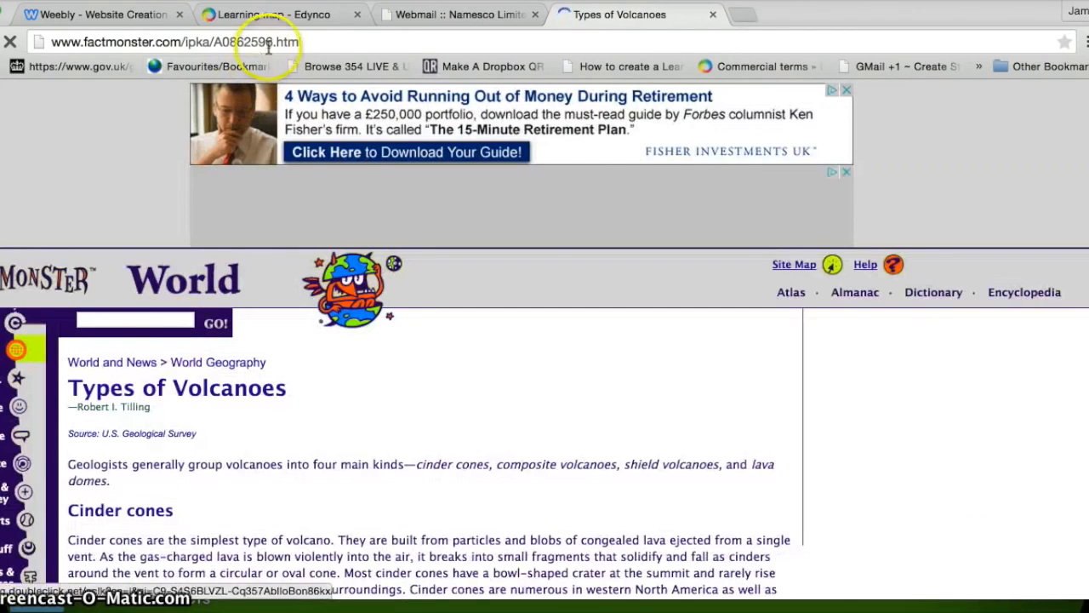
Step: Copy the Fact Monster page's web address from the address bar
left_click(307, 42)
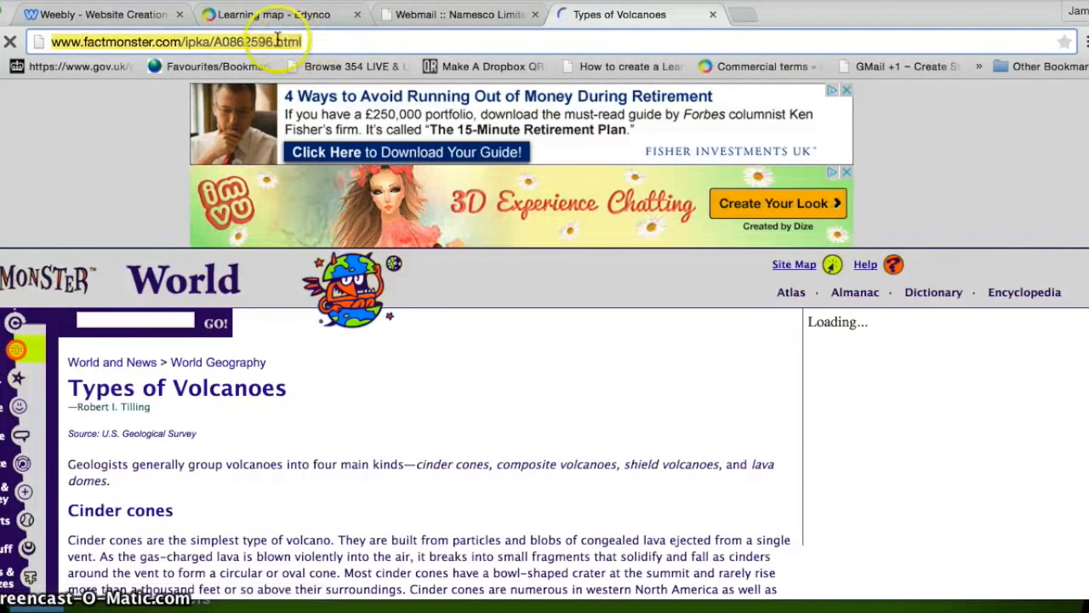
right_click(128, 41)
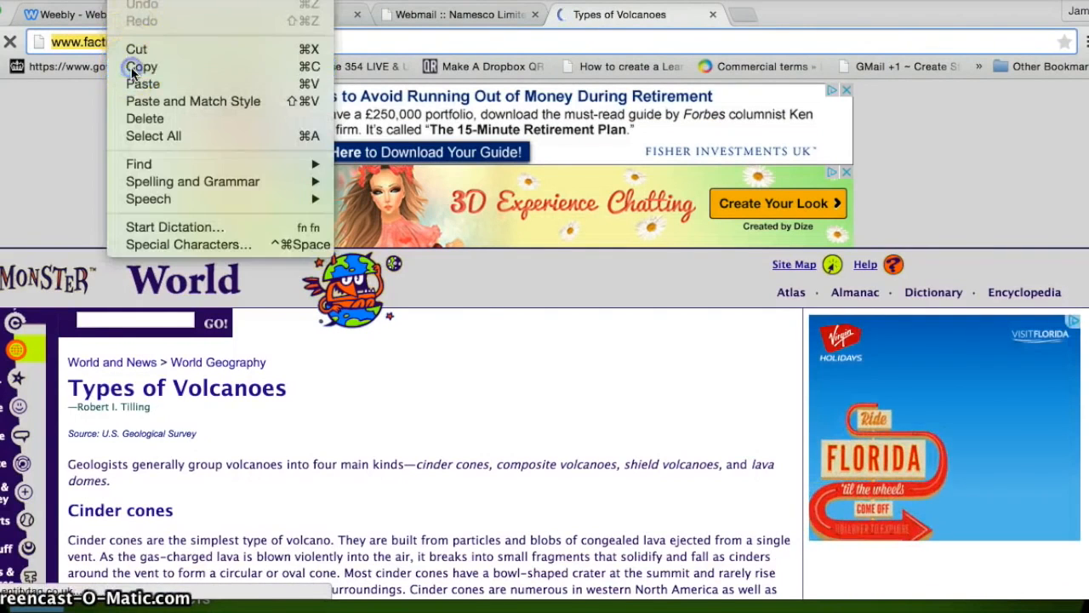
left_click(136, 66)
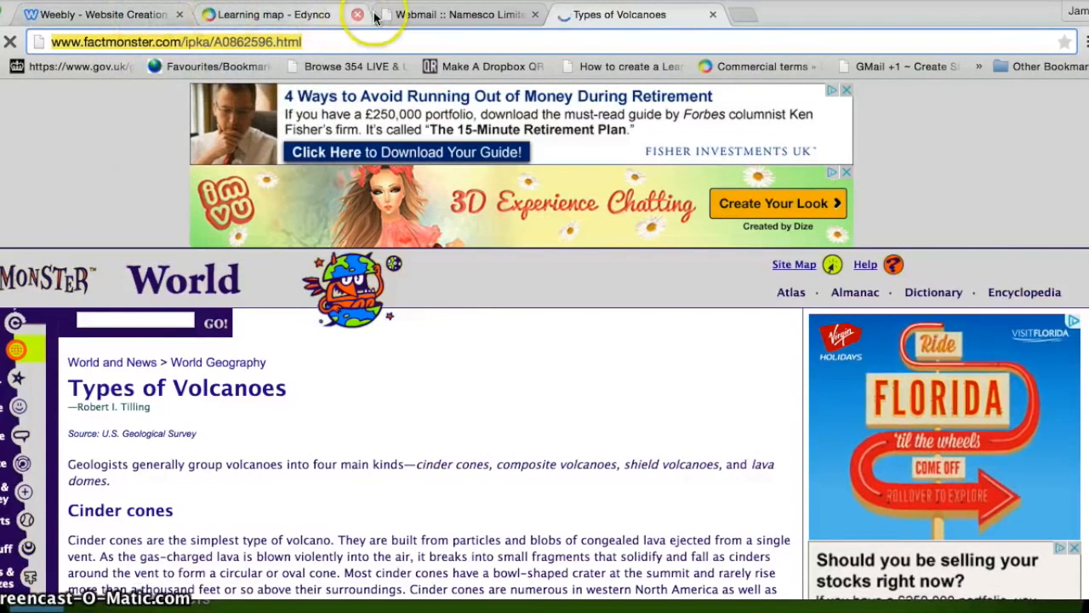
left_click(143, 14)
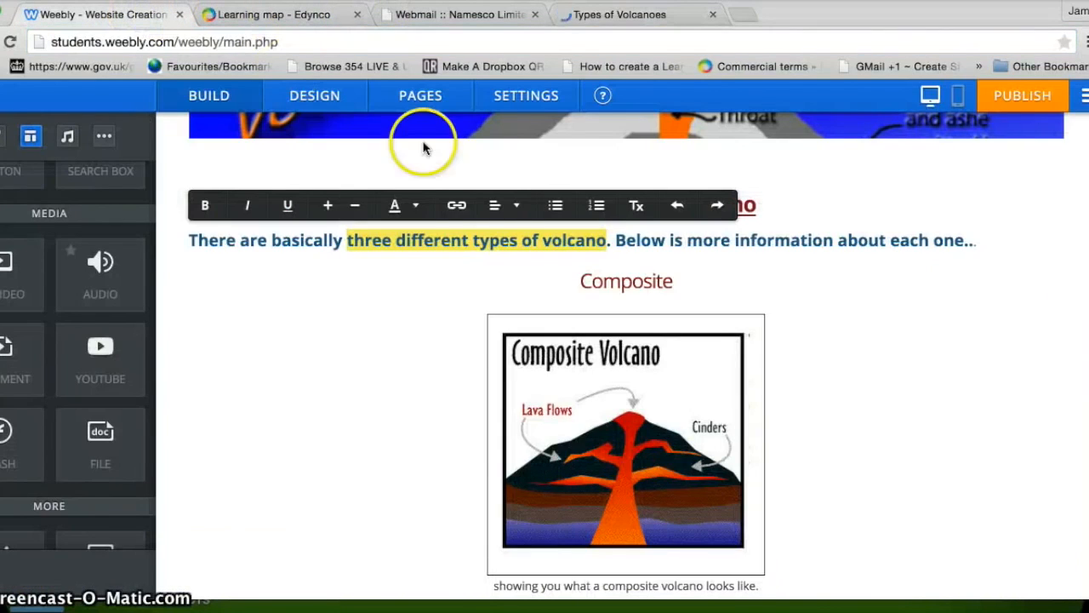
Step: Link 'three different types of volcano' to the pasted Fact Monster Types of Volcanoes address
left_click(461, 211)
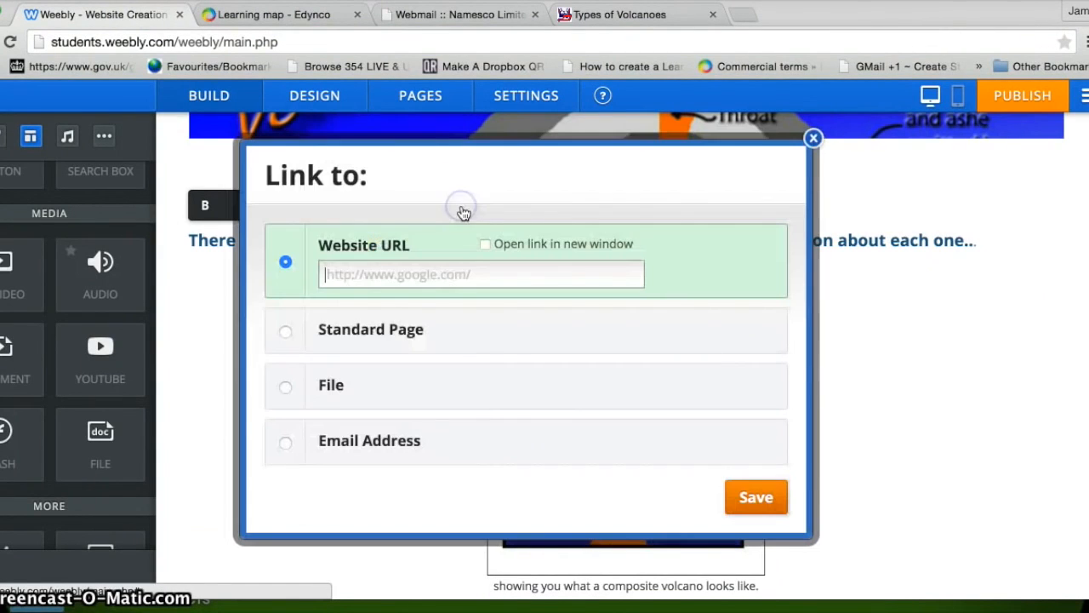
left_click(399, 272)
left_click(126, 0)
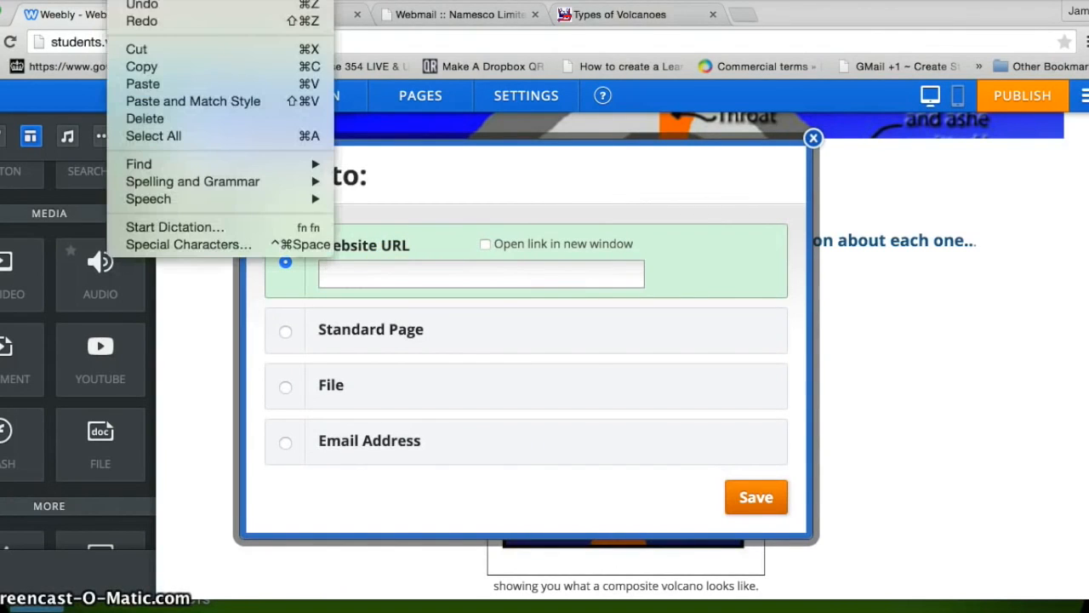
left_click(138, 85)
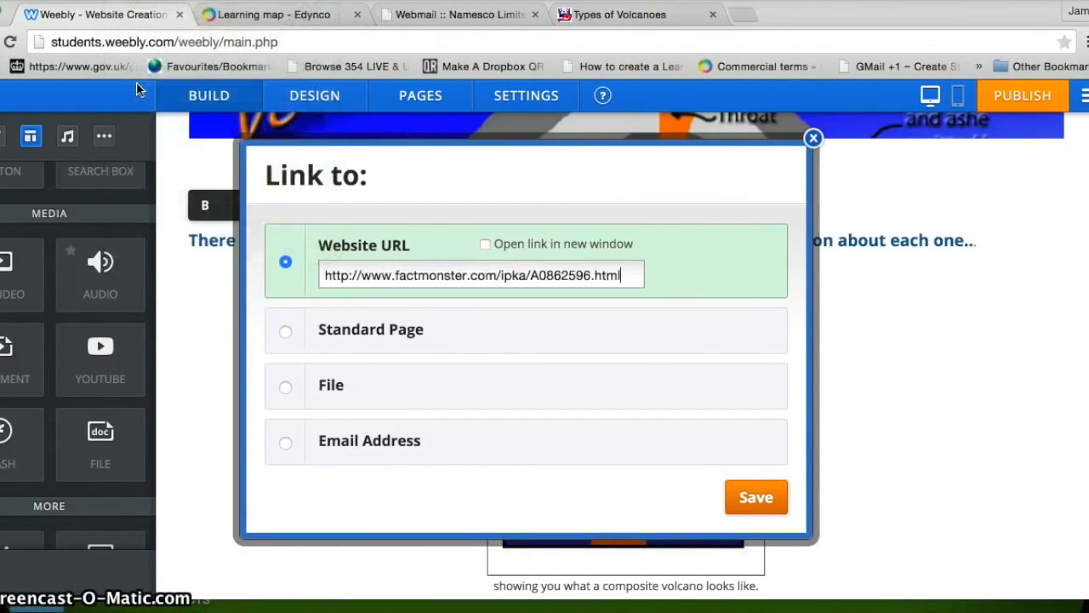
left_click(757, 499)
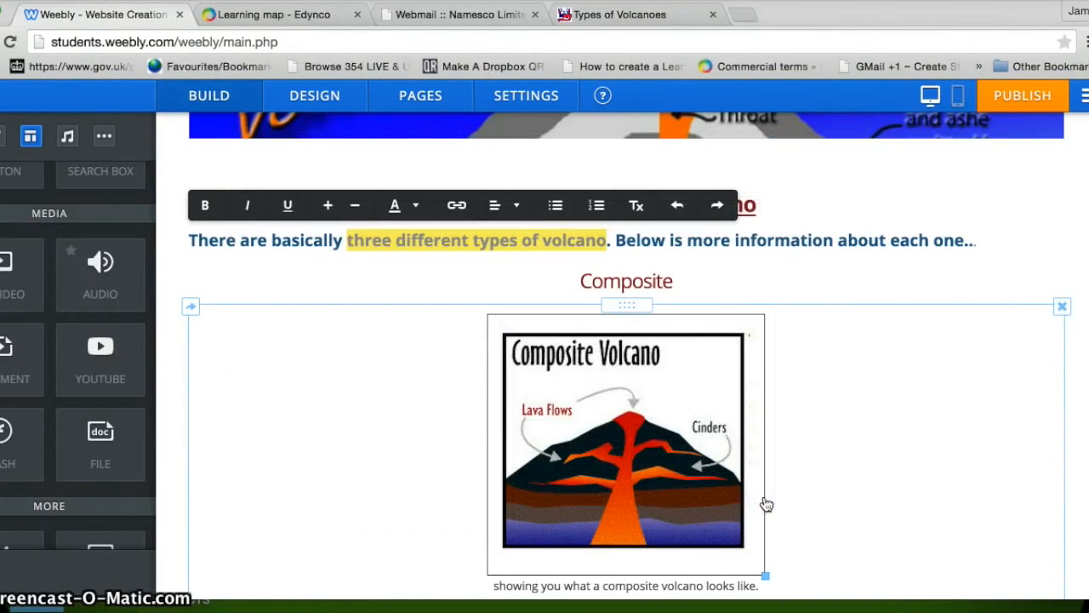
left_click(1079, 282)
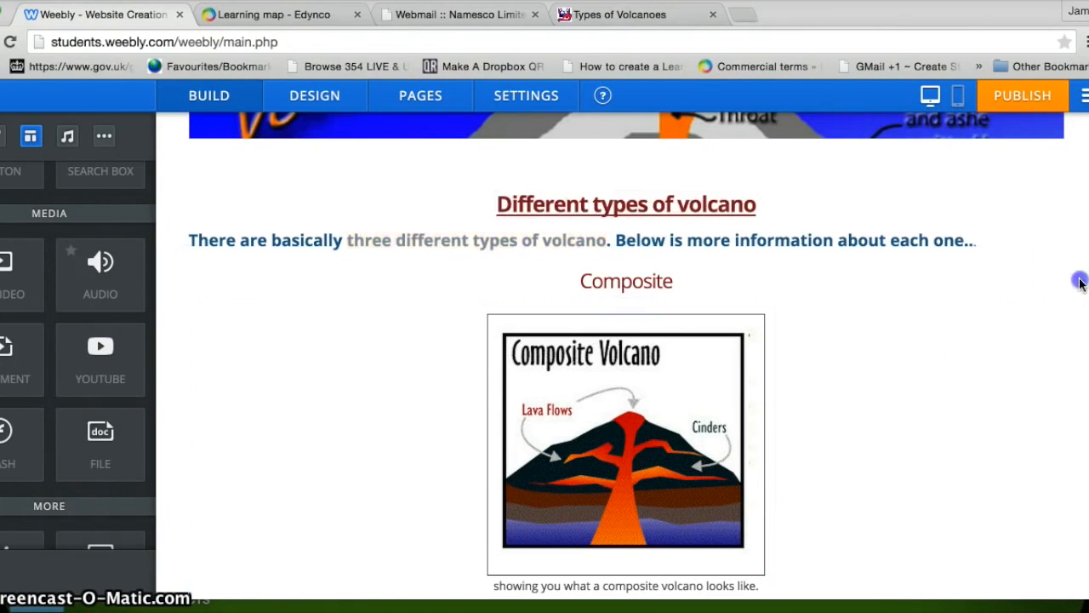
left_click(559, 238)
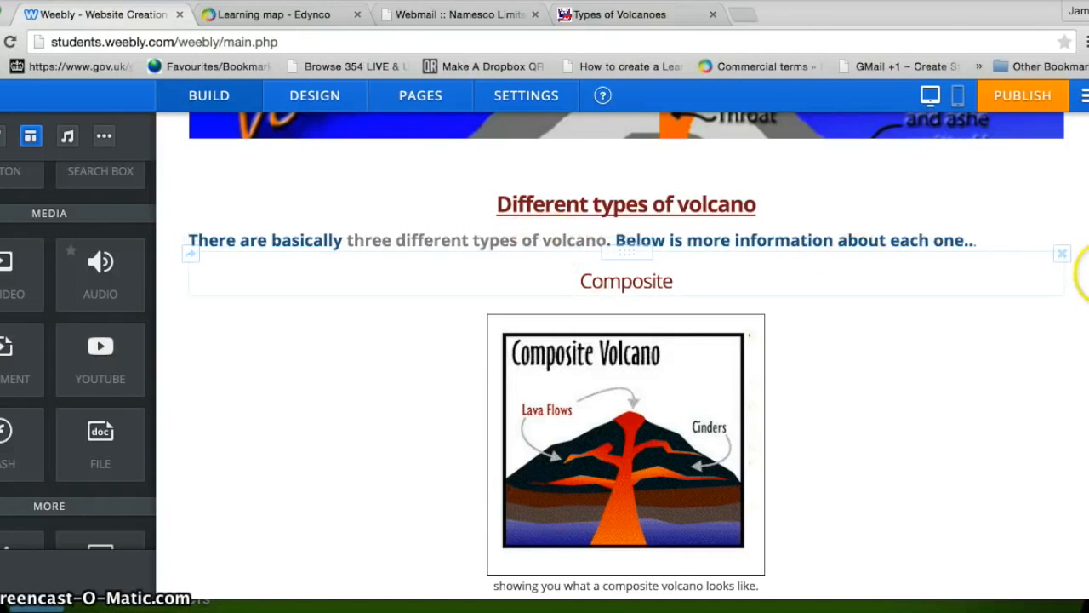
scroll(1077, 276, "up", 5)
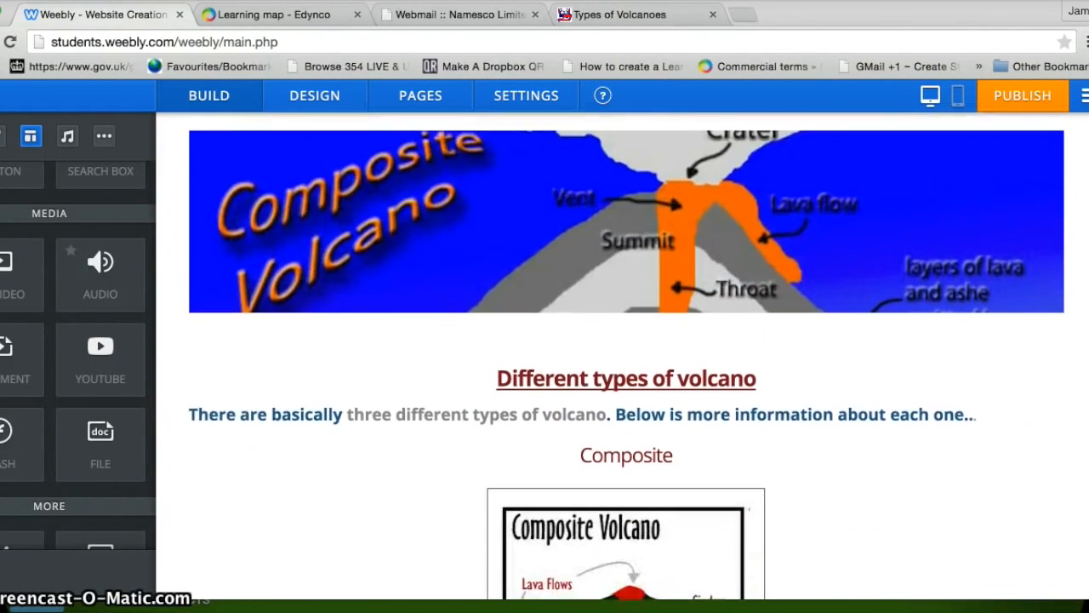
scroll(1085, 294, "down", 5)
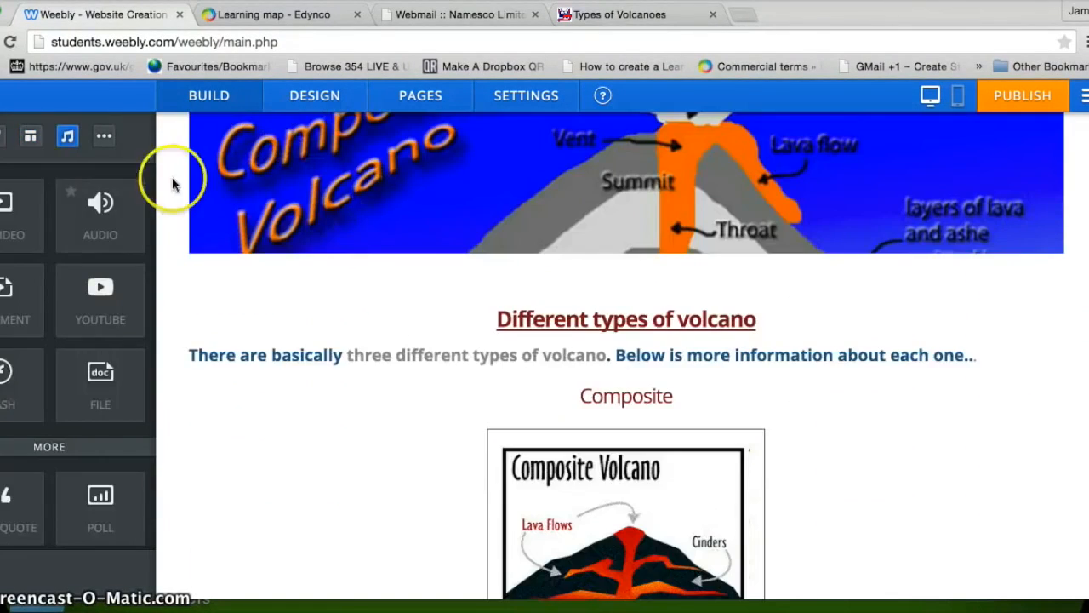
Step: Drag a YouTube element from MEDIA below the 'A cinder volcano is….' line
scroll(144, 268, "up", 2)
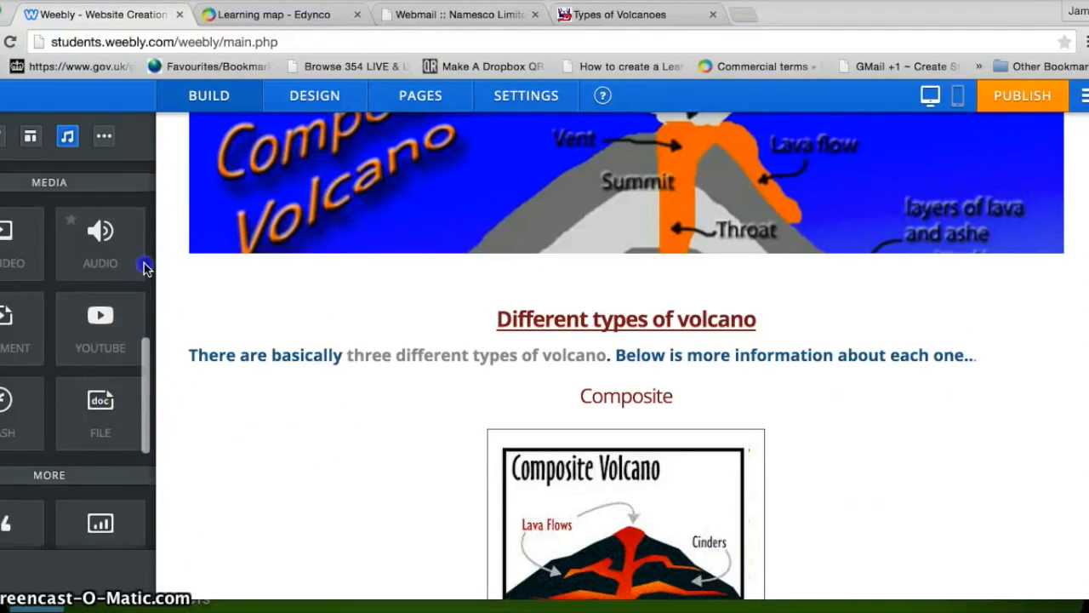
scroll(145, 268, "up", 10)
scroll(146, 239, "down", 10)
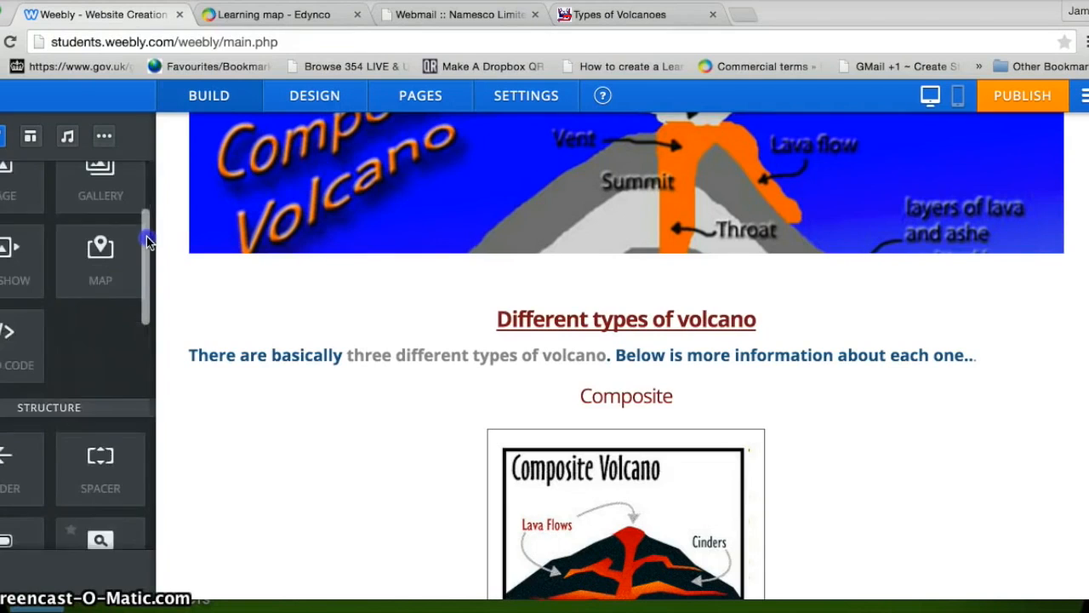
scroll(142, 313, "down", 8)
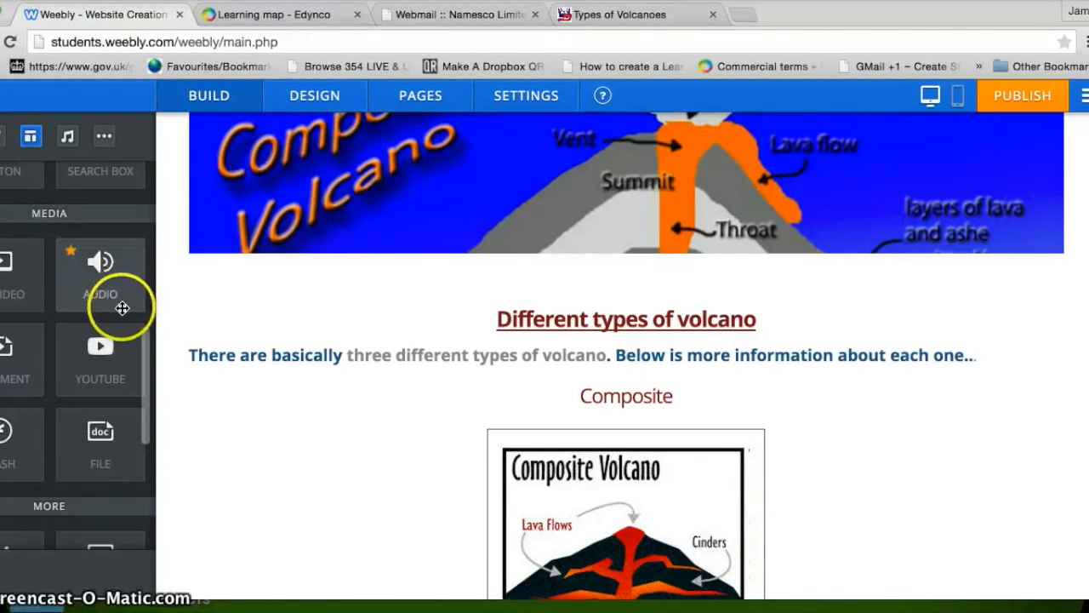
scroll(146, 392, "down", 3)
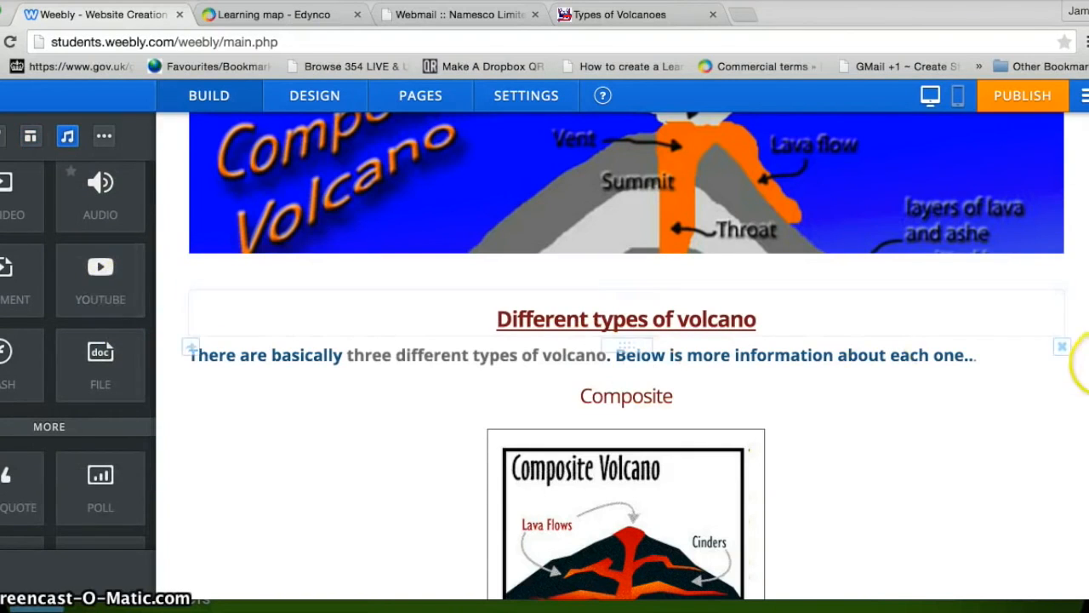
scroll(1077, 299, "down", 2)
scroll(626, 354, "down", 3)
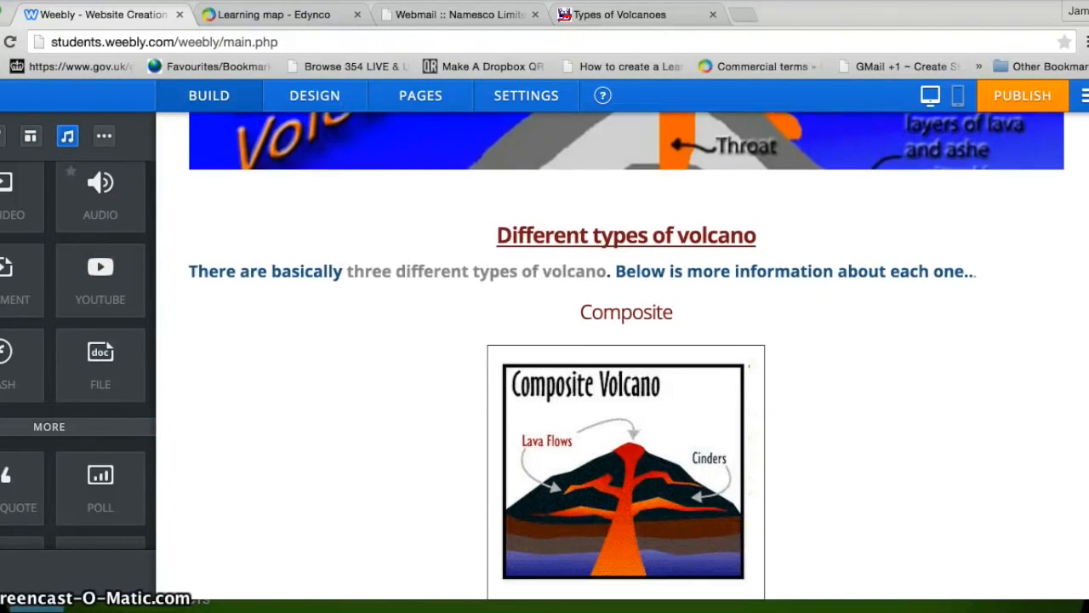
scroll(626, 354, "down", 4)
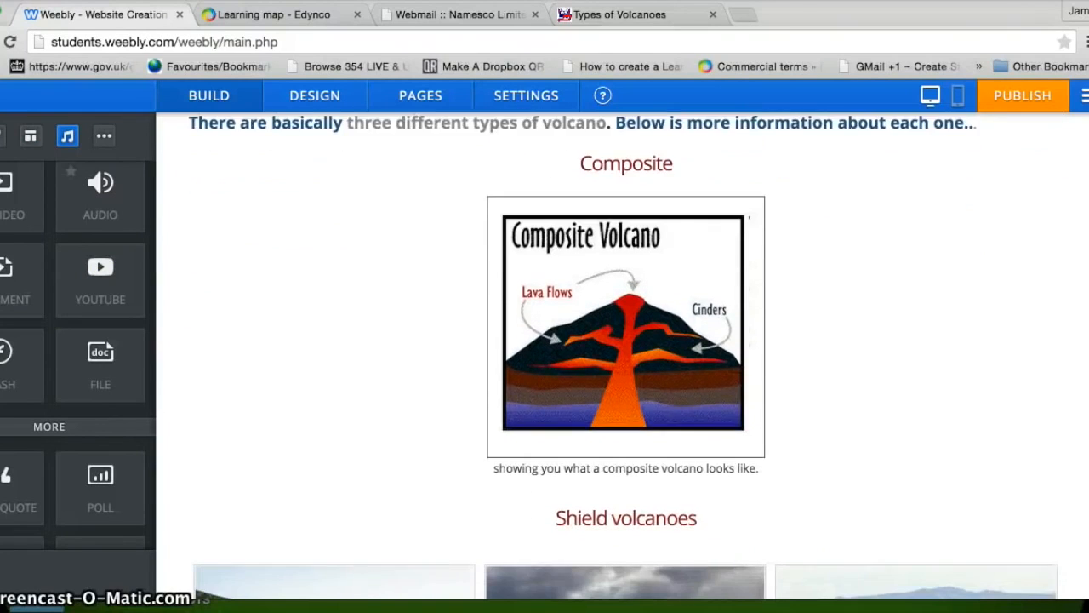
scroll(498, 358, "down", 6)
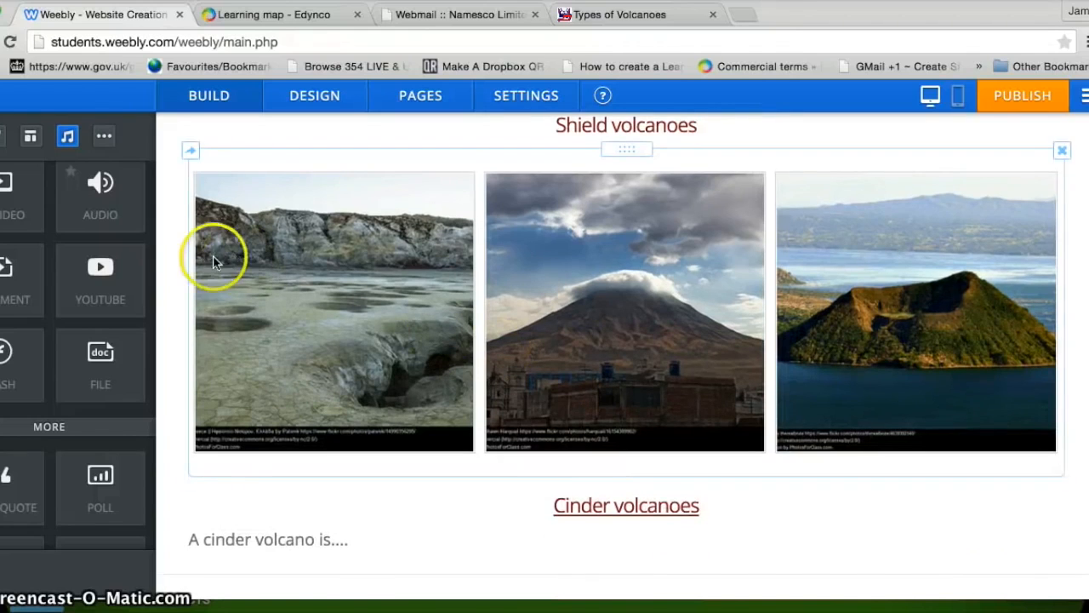
left_click_drag(97, 275, 514, 553)
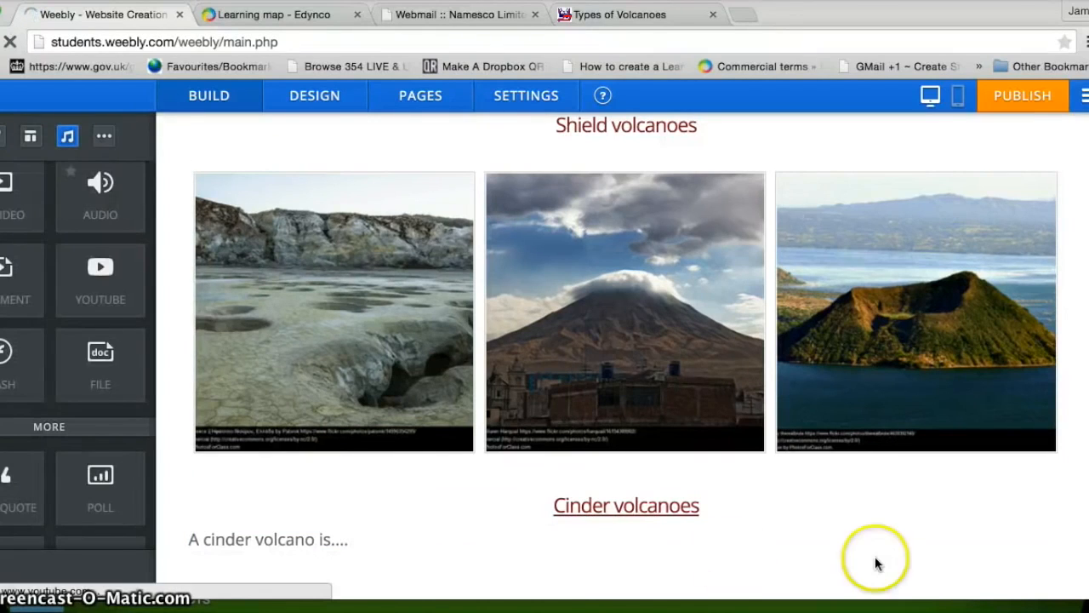
scroll(1082, 384, "down", 5)
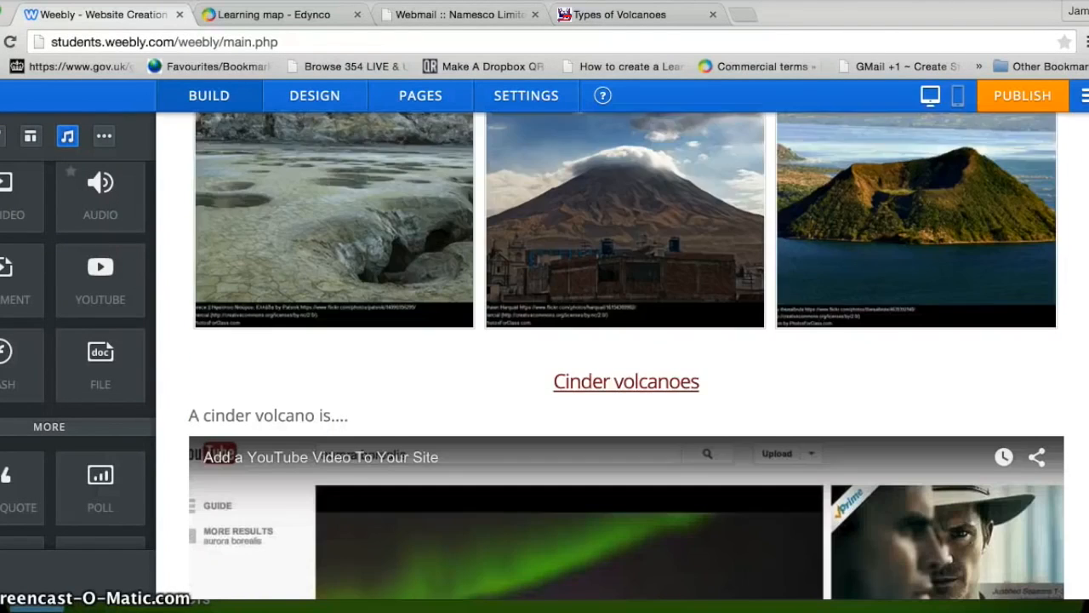
scroll(627, 356, "down", 2)
scroll(626, 355, "up", 3)
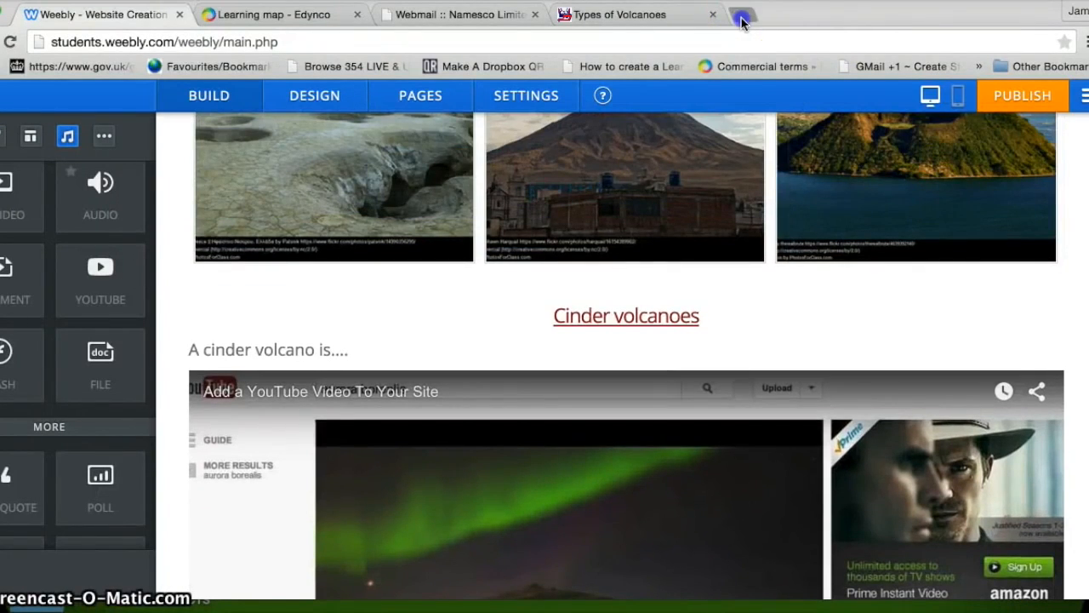
Step: Search Google for 'youtube cinder volcanoes' and open the When Earth Erupts-Cinder Cone Volcanoes video
left_click(742, 19)
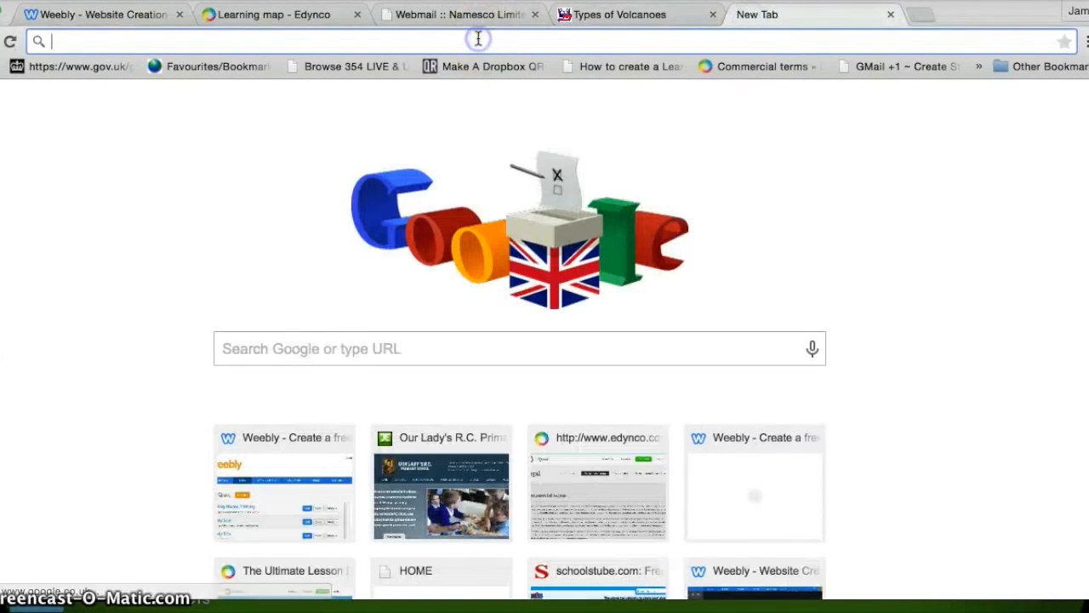
type("youtube")
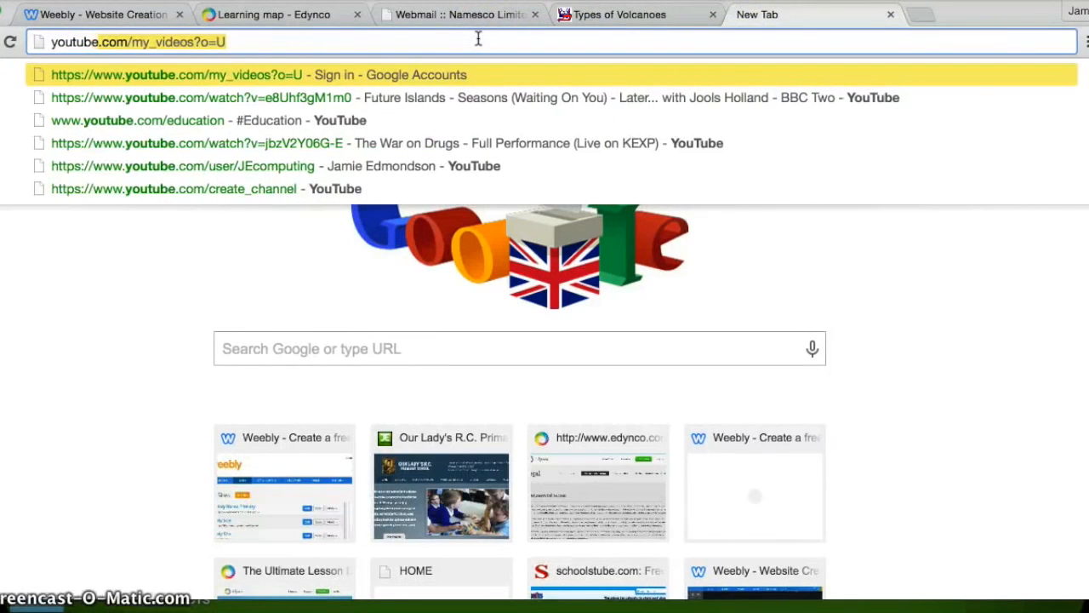
type(" c")
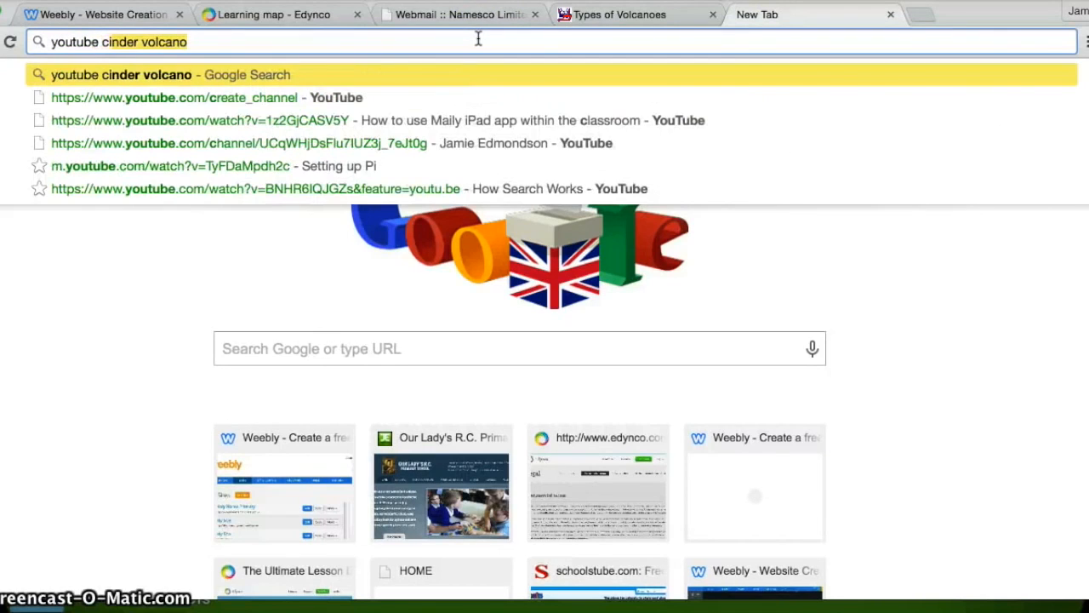
type("inder volcanoes")
key("Return")
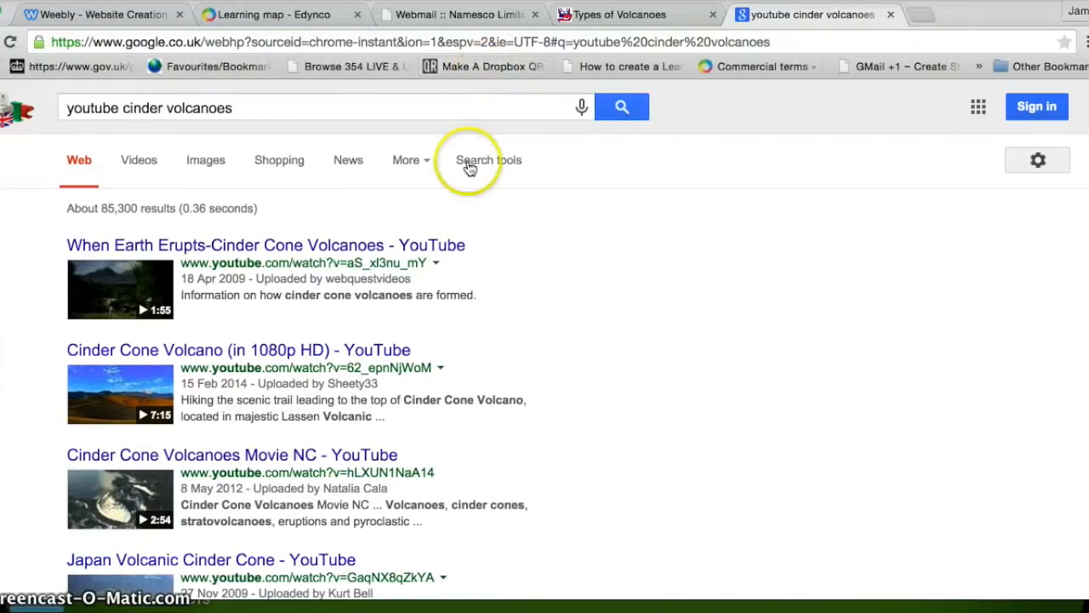
left_click(156, 247)
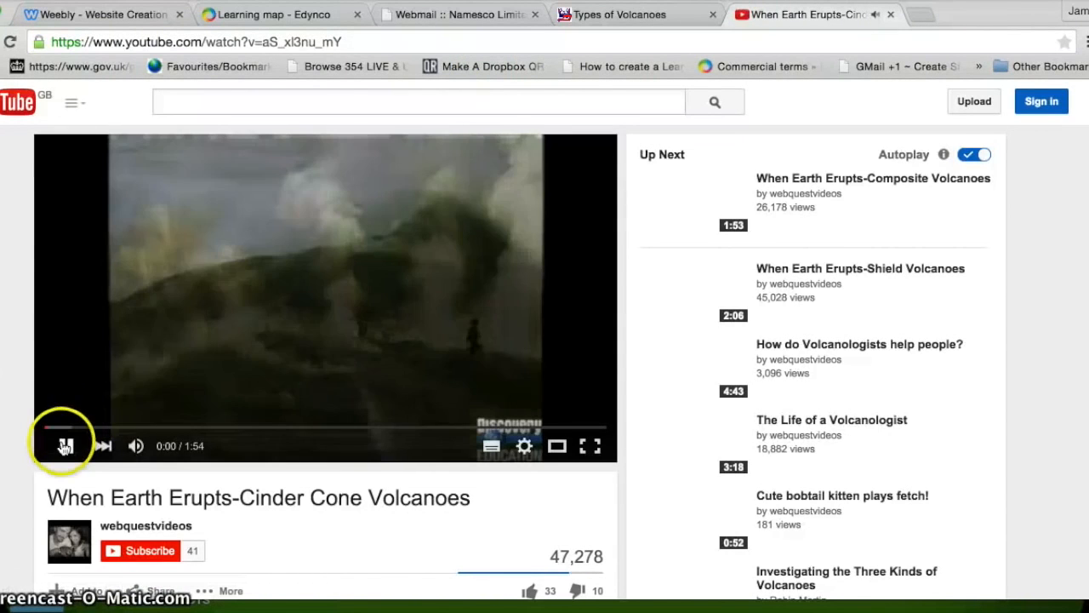
Step: Pause the Cinder Cone Volcanoes video and copy its web address
left_click(66, 445)
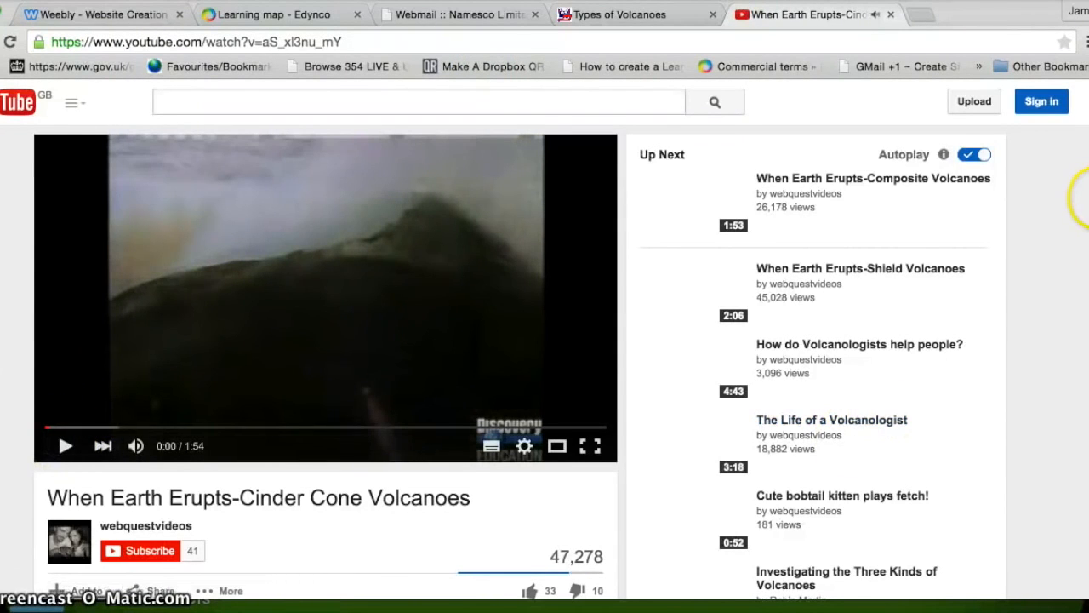
left_click(346, 42)
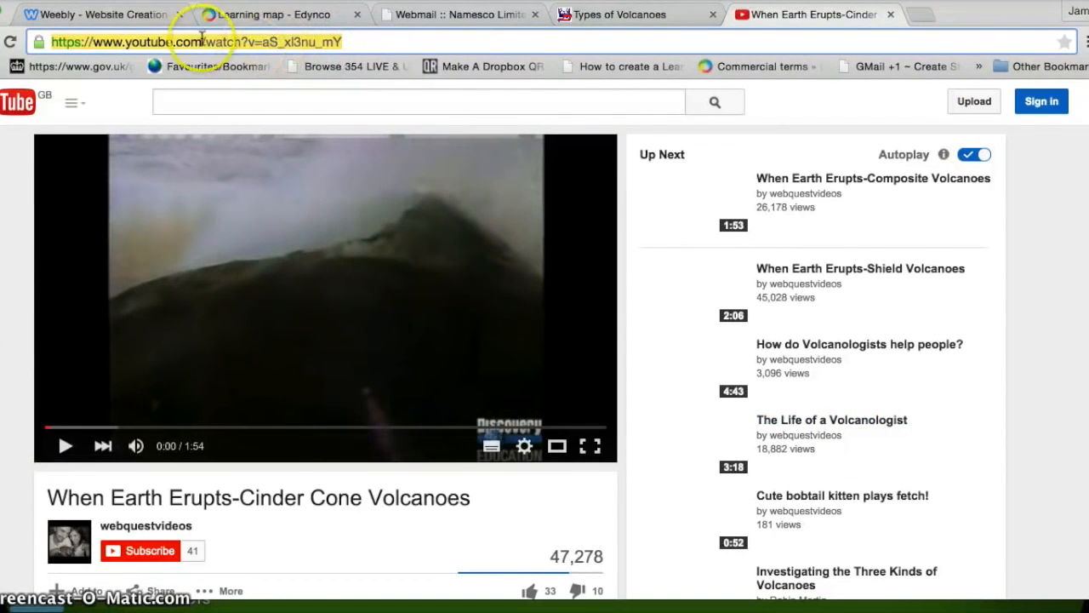
right_click(100, 42)
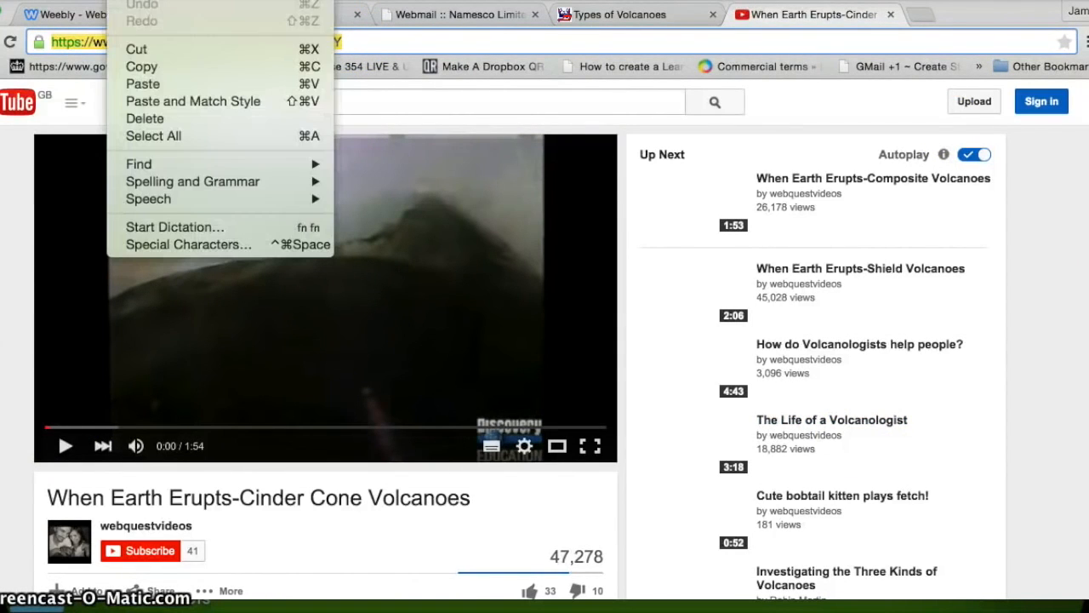
left_click(134, 65)
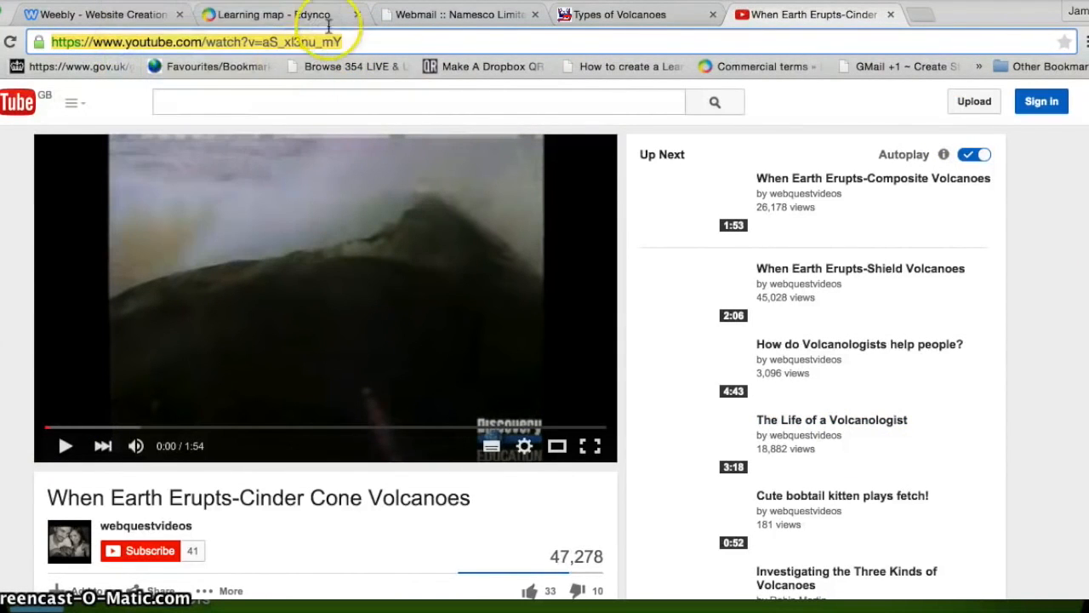
left_click(122, 14)
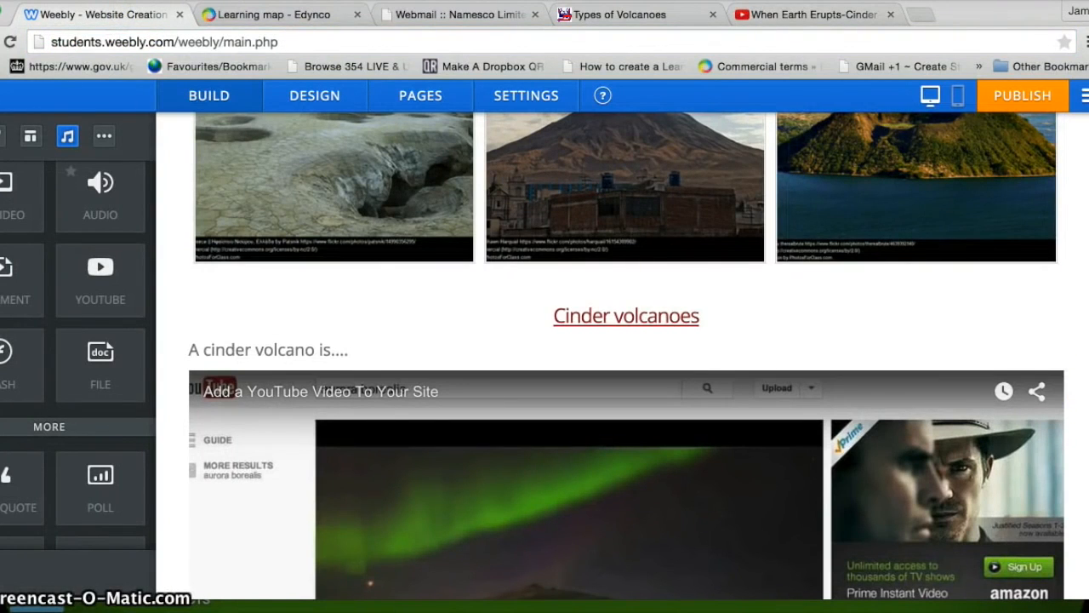
Step: Paste the copied cinder cone video address into the YouTube element's Video URL field
scroll(502, 437, "down", 5)
left_click(306, 415)
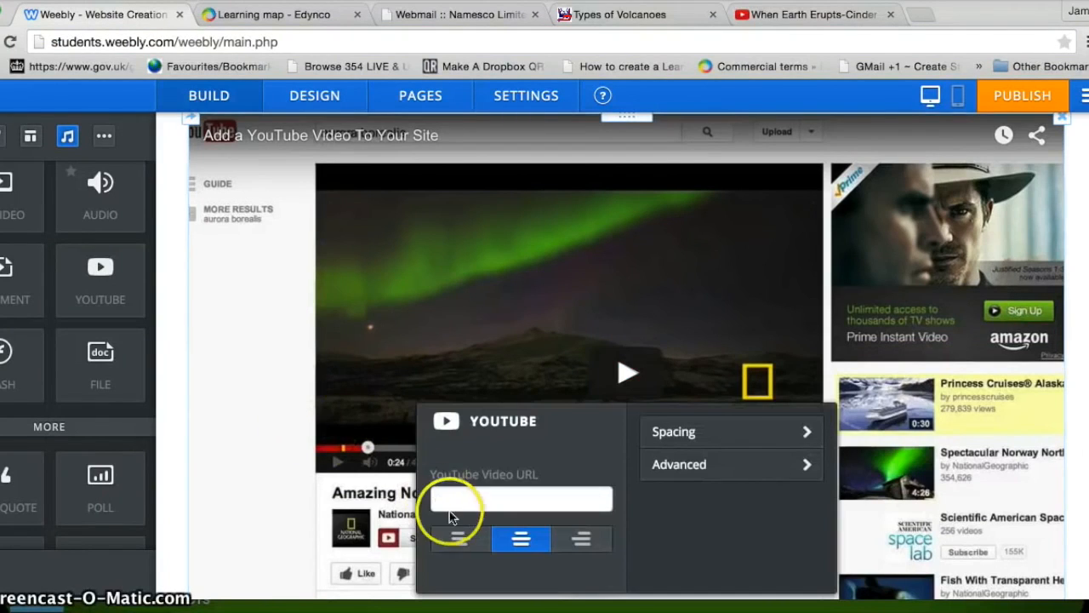
left_click(452, 496)
left_click(119, 0)
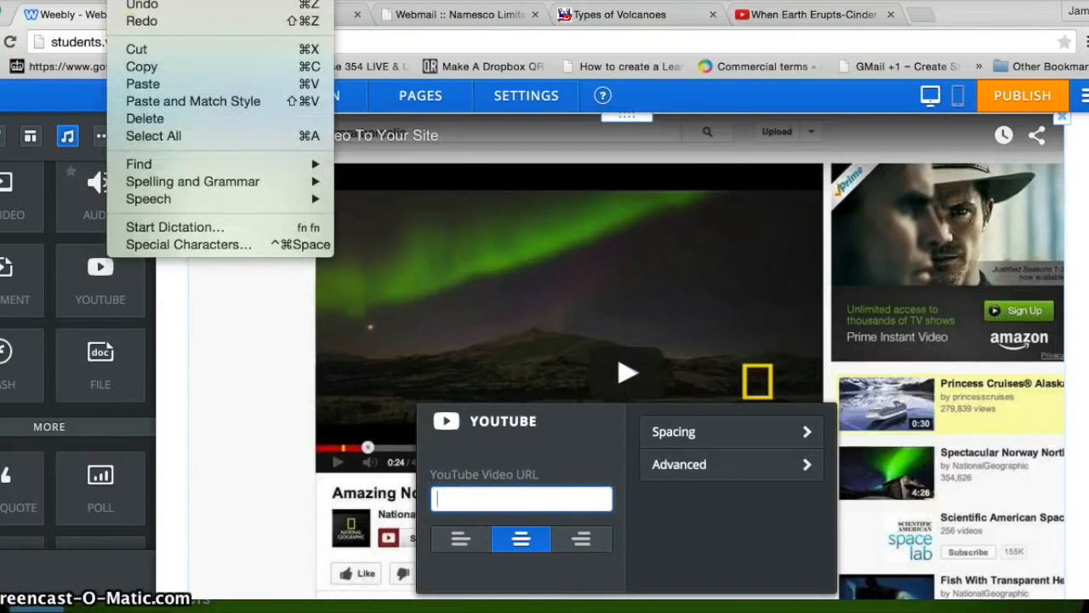
left_click(138, 83)
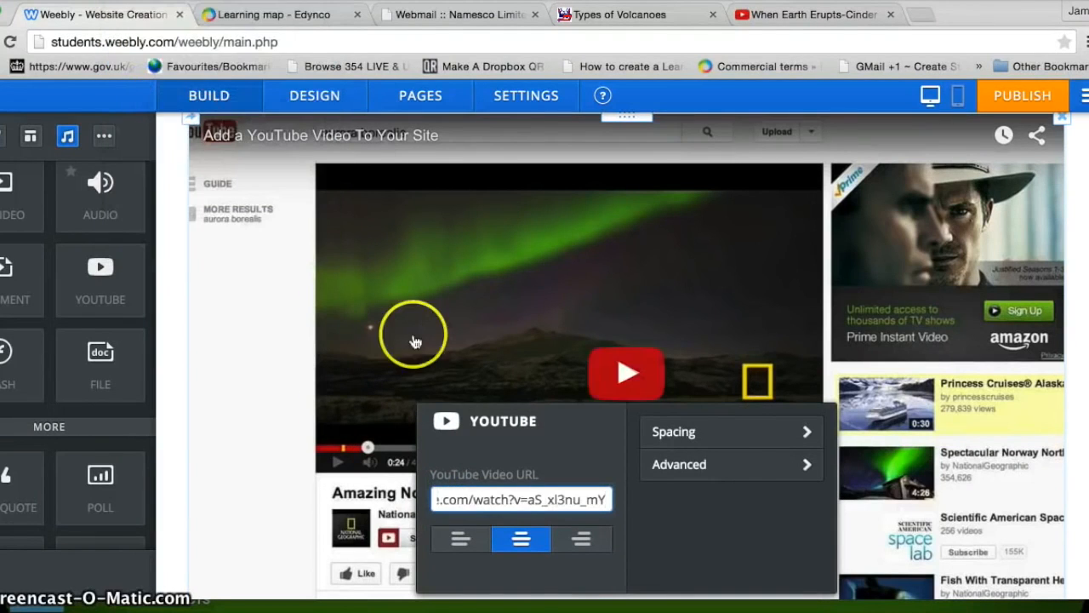
Step: Centre-align the video, review its Advanced settings, and close the video panel
left_click(458, 541)
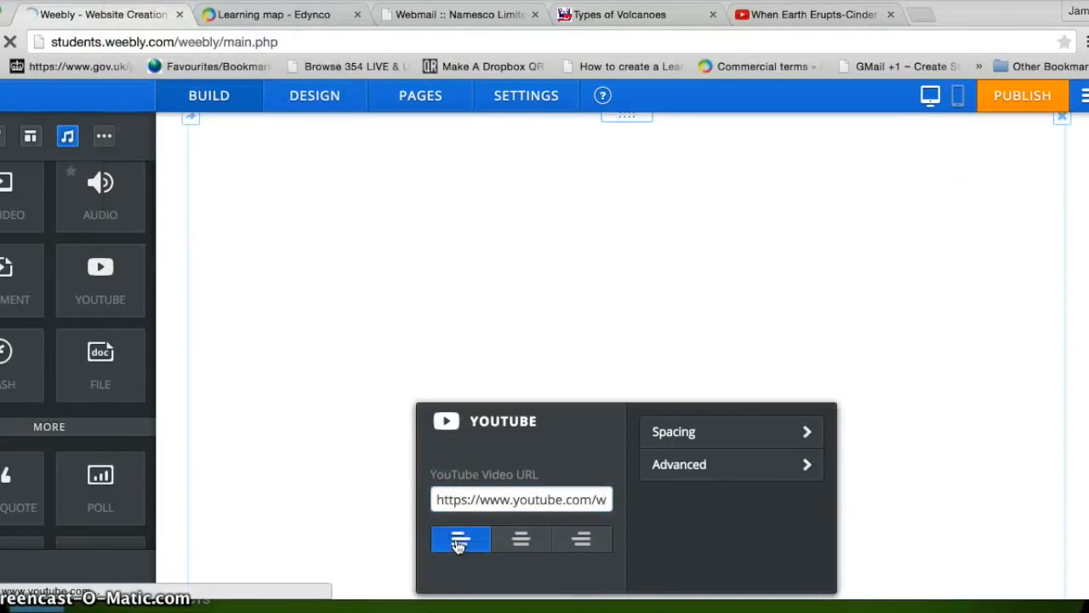
left_click(582, 541)
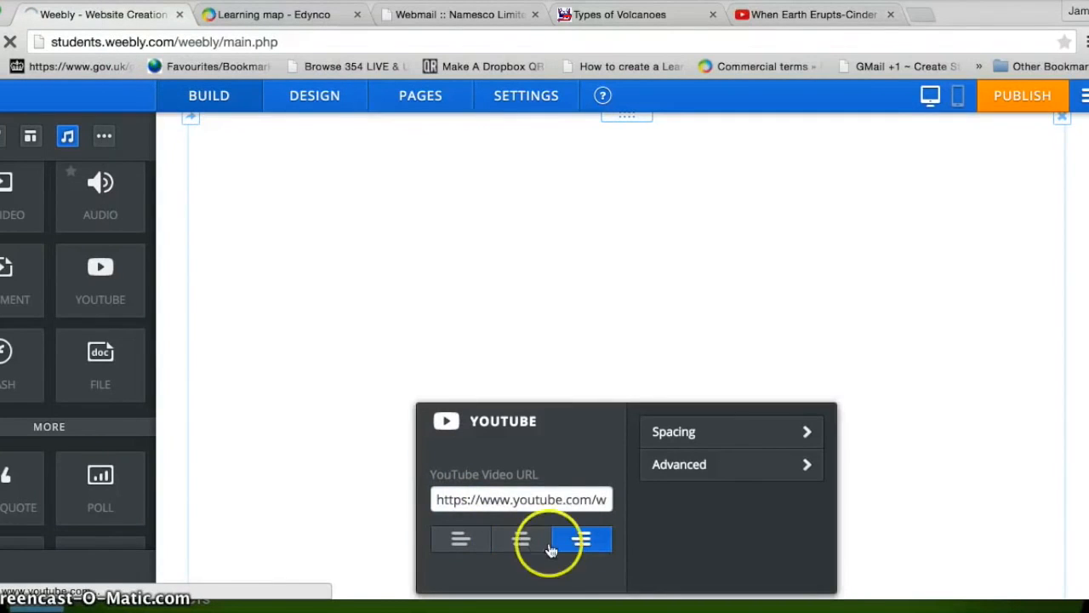
left_click(521, 538)
left_click(662, 468)
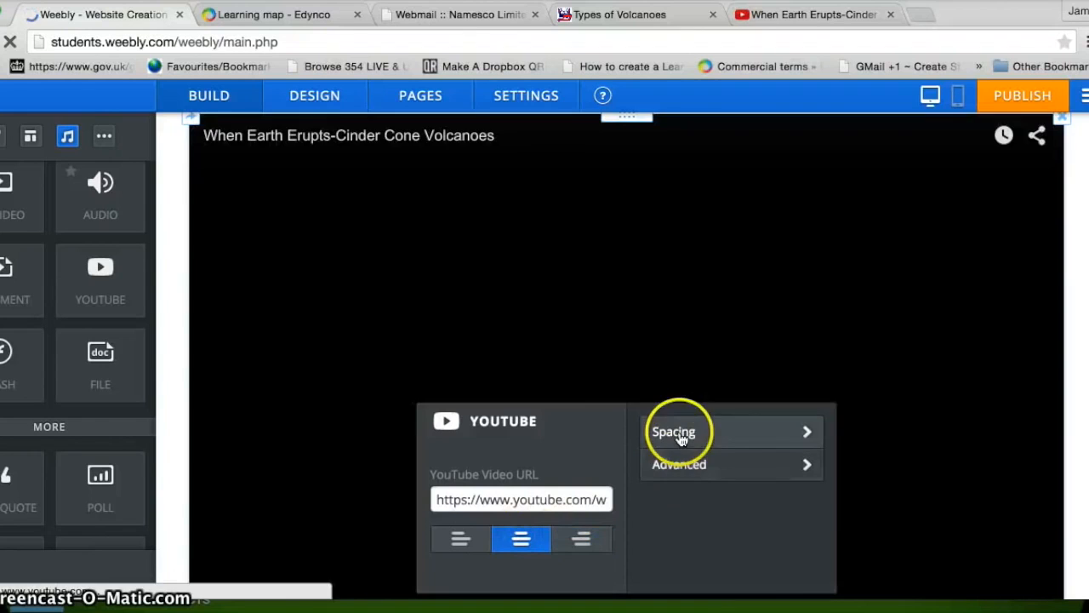
left_click(750, 464)
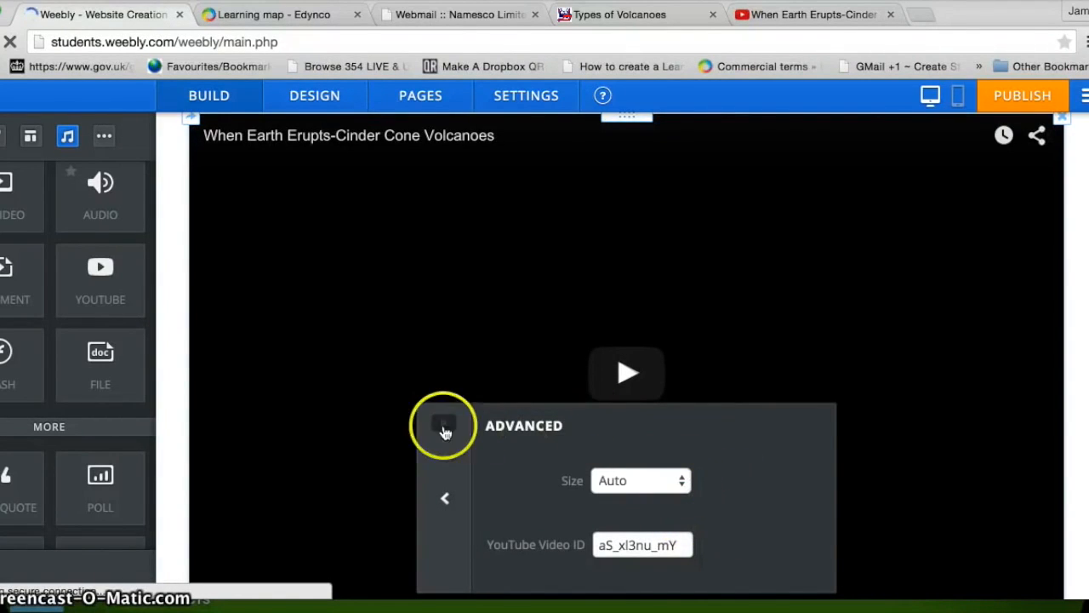
left_click(445, 499)
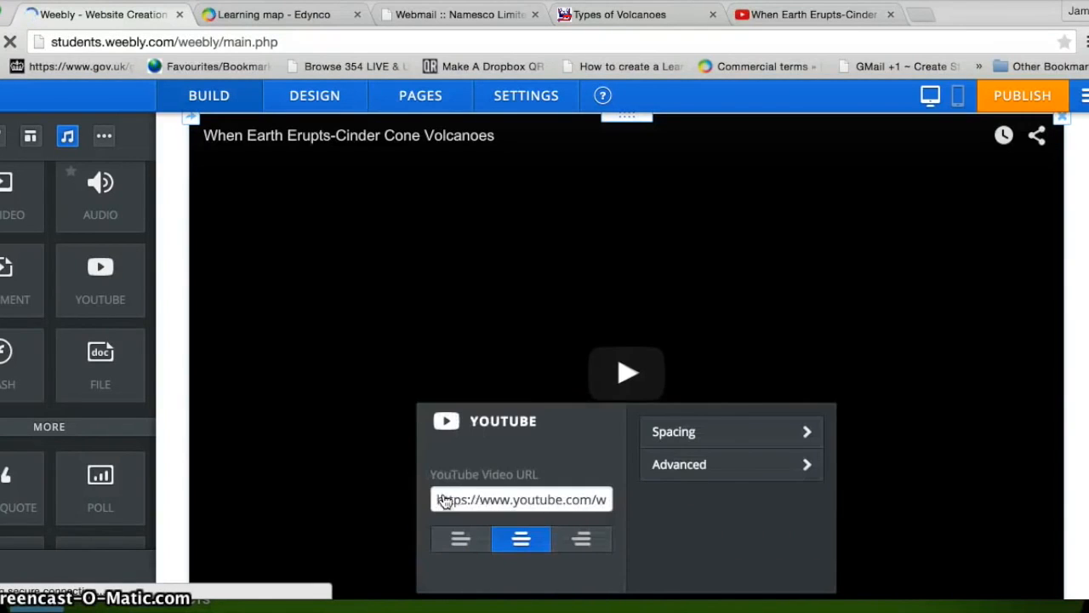
scroll(1079, 460, "up", 3)
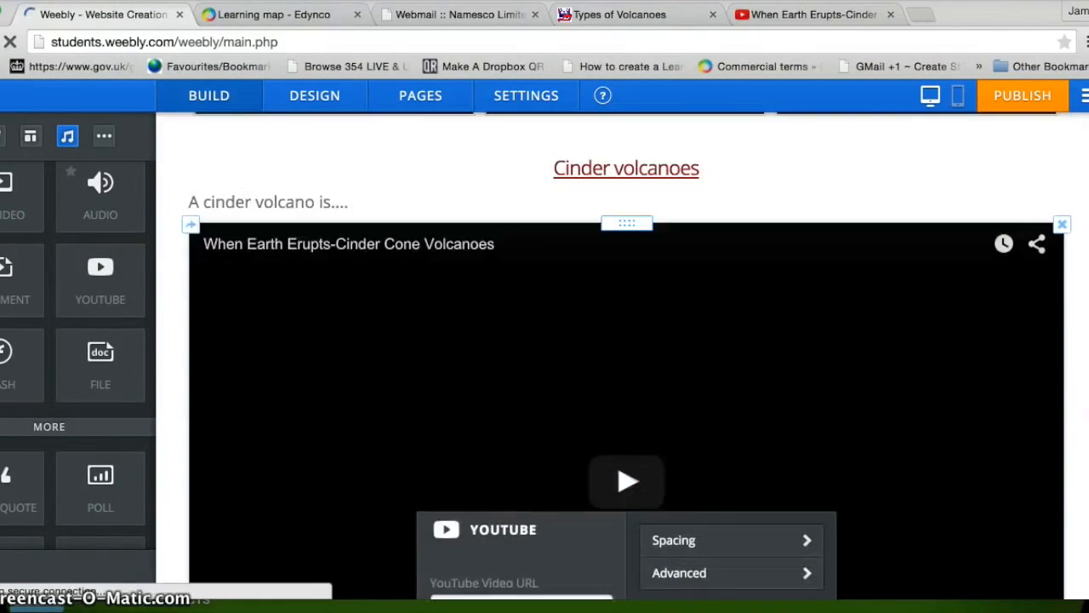
left_click(1051, 289)
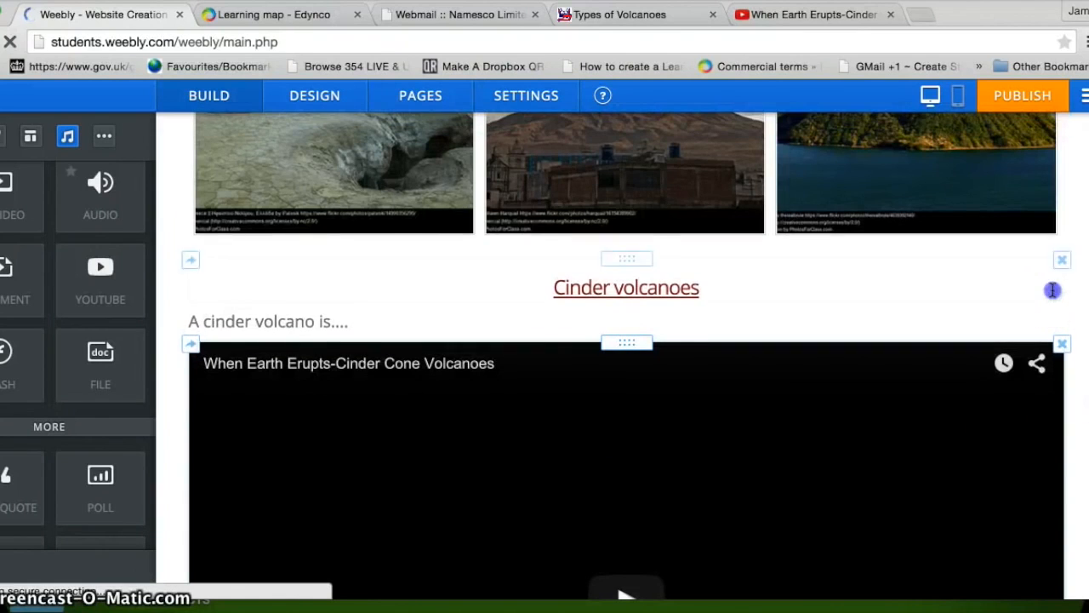
left_click(1069, 212)
scroll(959, 358, "down", 6)
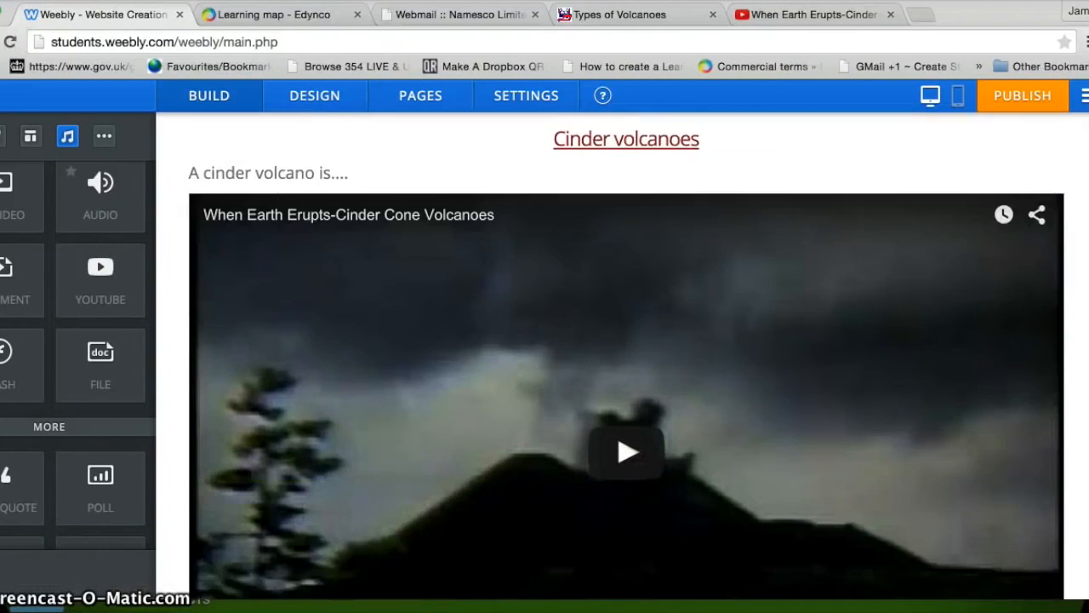
scroll(959, 358, "up", 2)
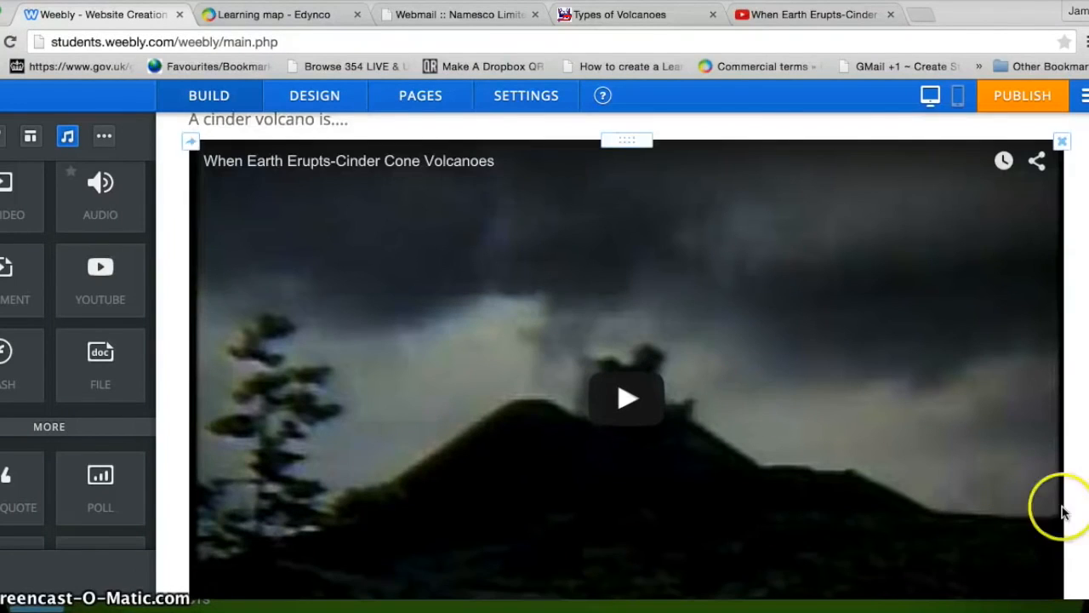
scroll(1083, 476, "up", 2)
scroll(1082, 476, "up", 12)
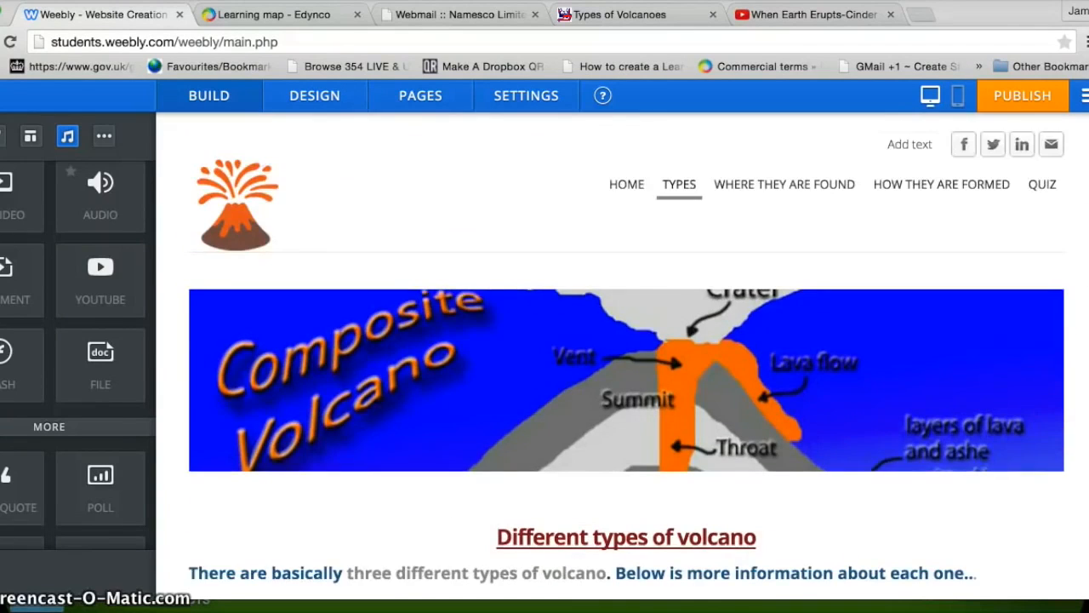
Step: Browse the WHERE THEY ARE FOUND and HOW THEY ARE FORMED pages, then the QUIZ page
scroll(626, 356, "down", 15)
scroll(1086, 140, "up", 15)
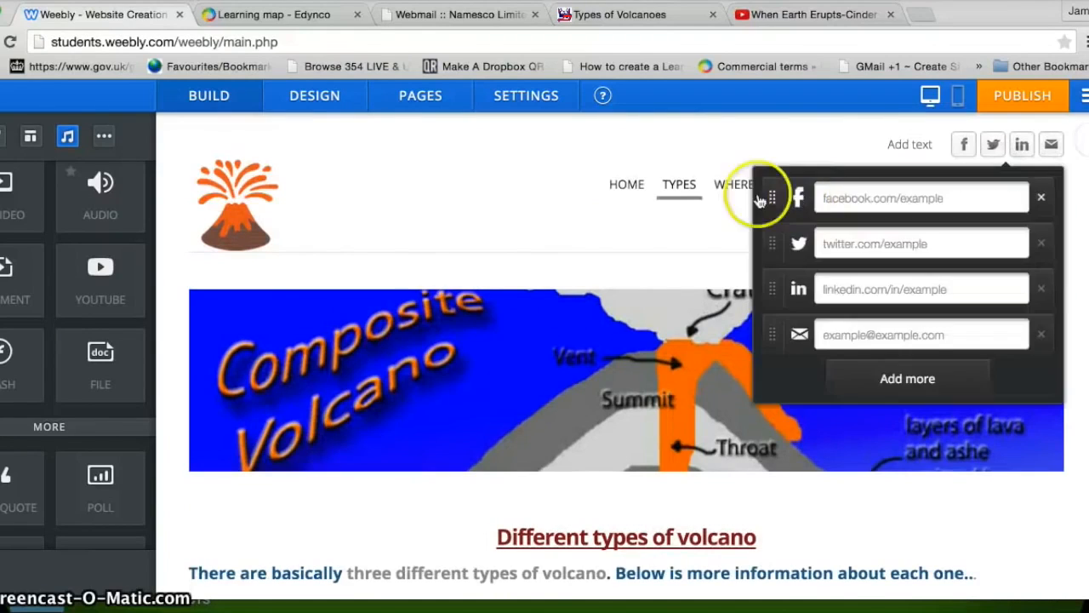
left_click(737, 194)
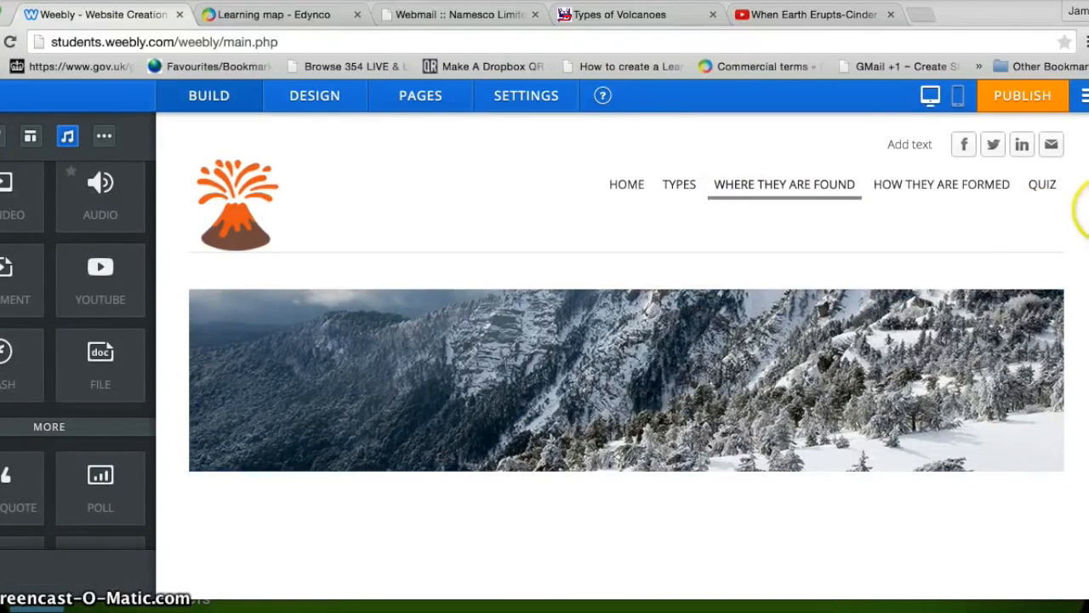
scroll(1074, 214, "down", 3)
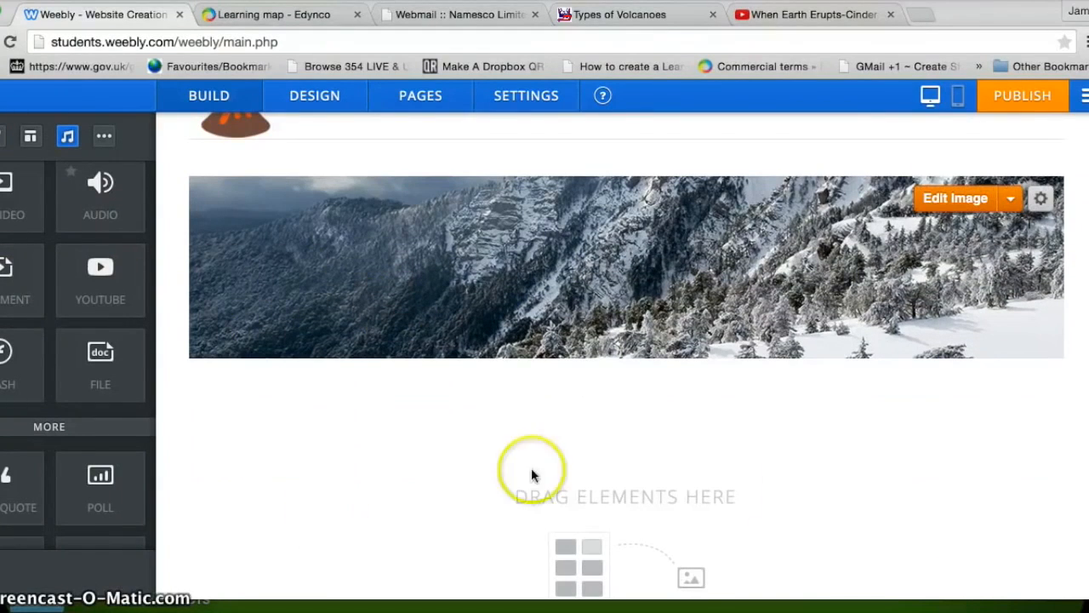
scroll(1079, 390, "down", 6)
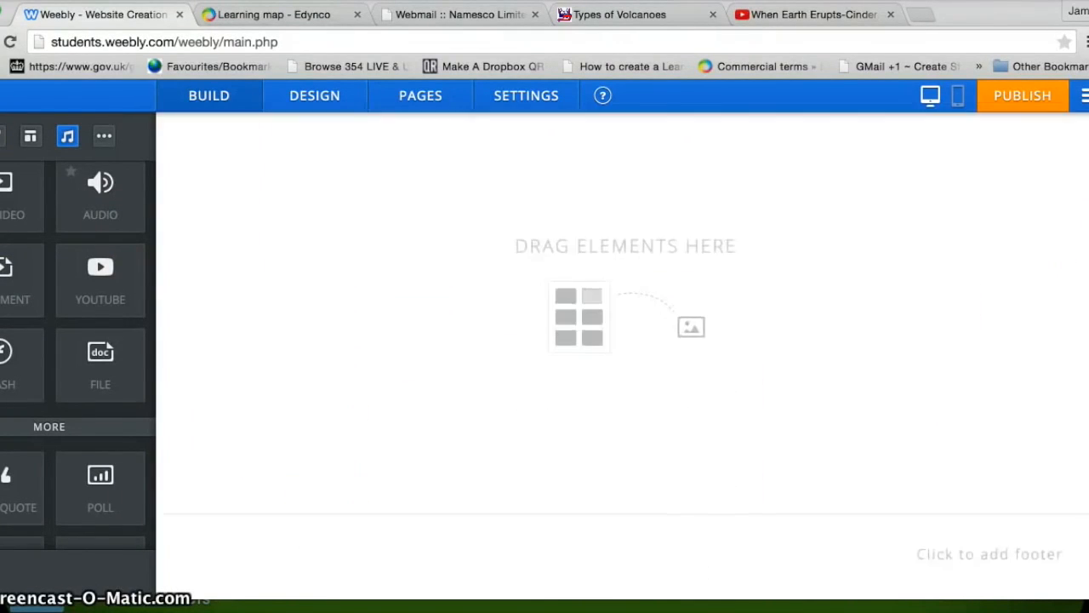
scroll(1009, 229, "up", 10)
left_click(947, 187)
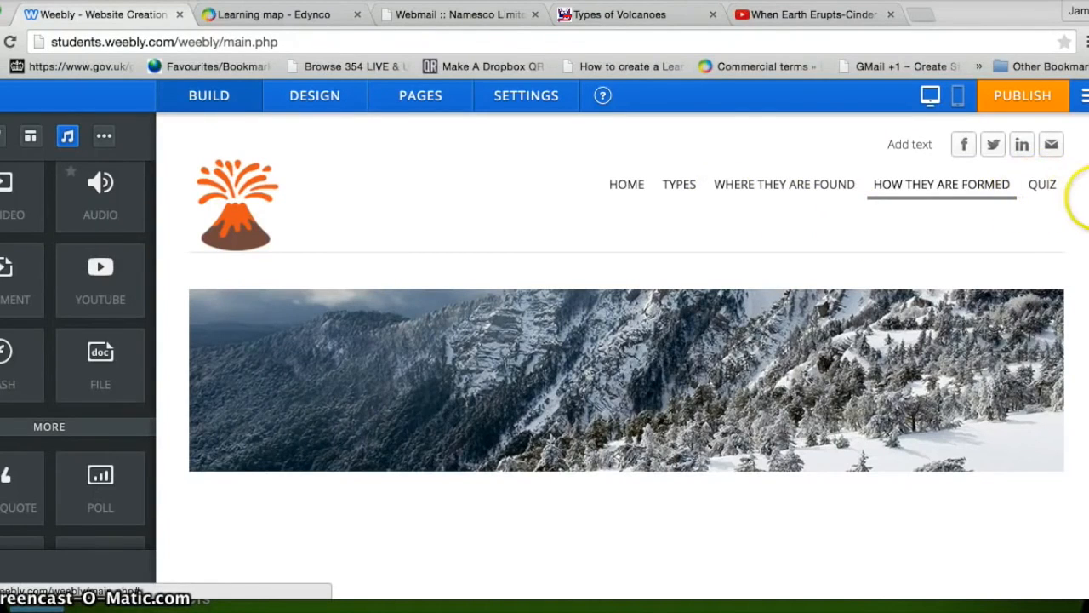
scroll(1063, 189, "down", 1)
left_click(1042, 174)
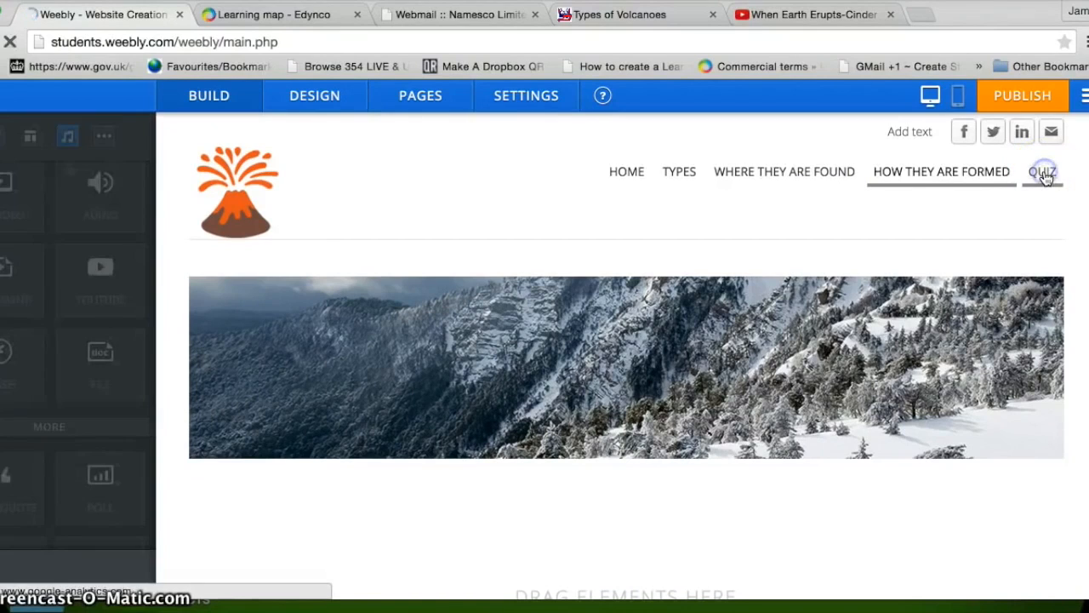
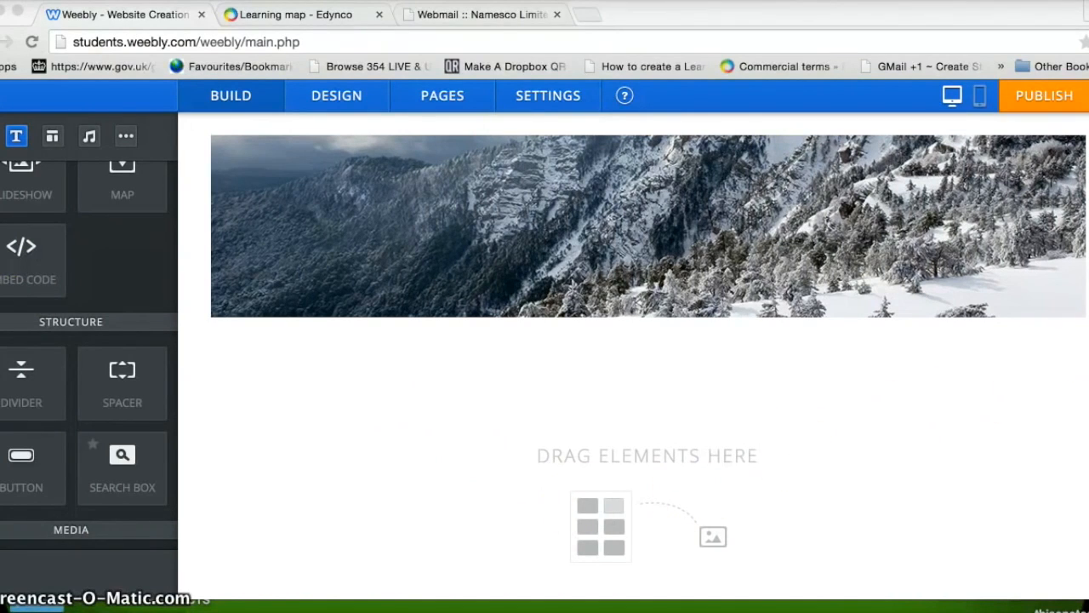
Step: Open a new Chrome tab beside the Weebly editor's Quiz page
scroll(648, 353, "up", 3)
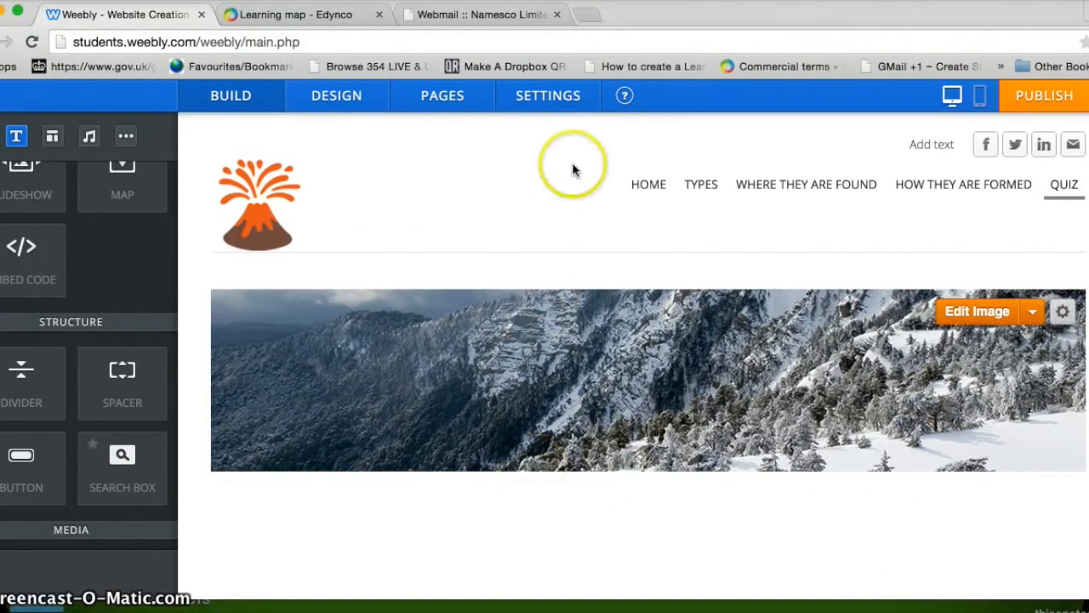
left_click(592, 17)
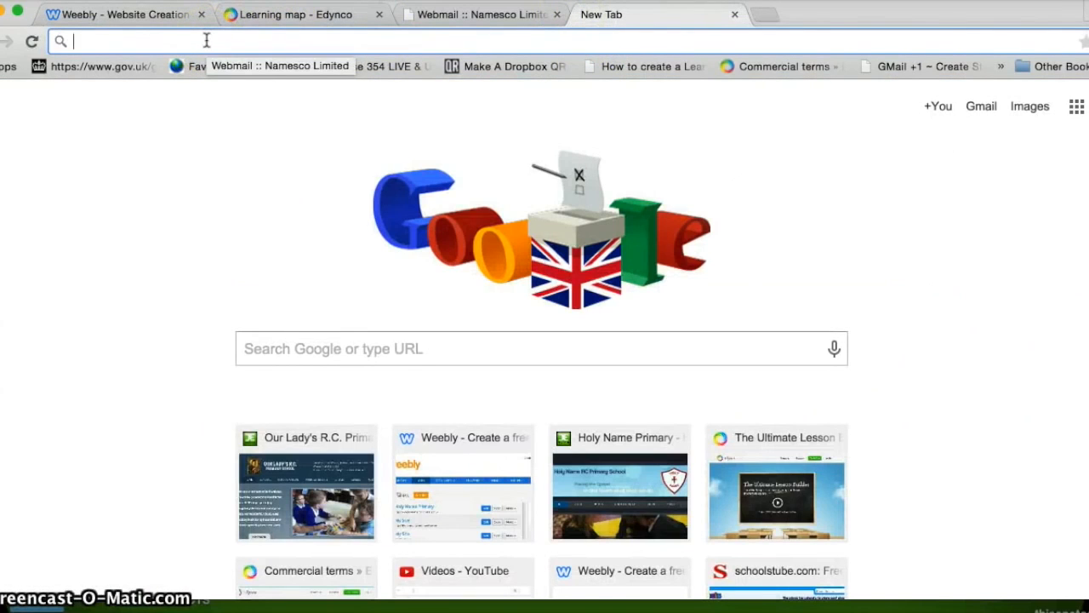
Step: Search for 'google forms' and open the Google Forms introduction page
type("google forms")
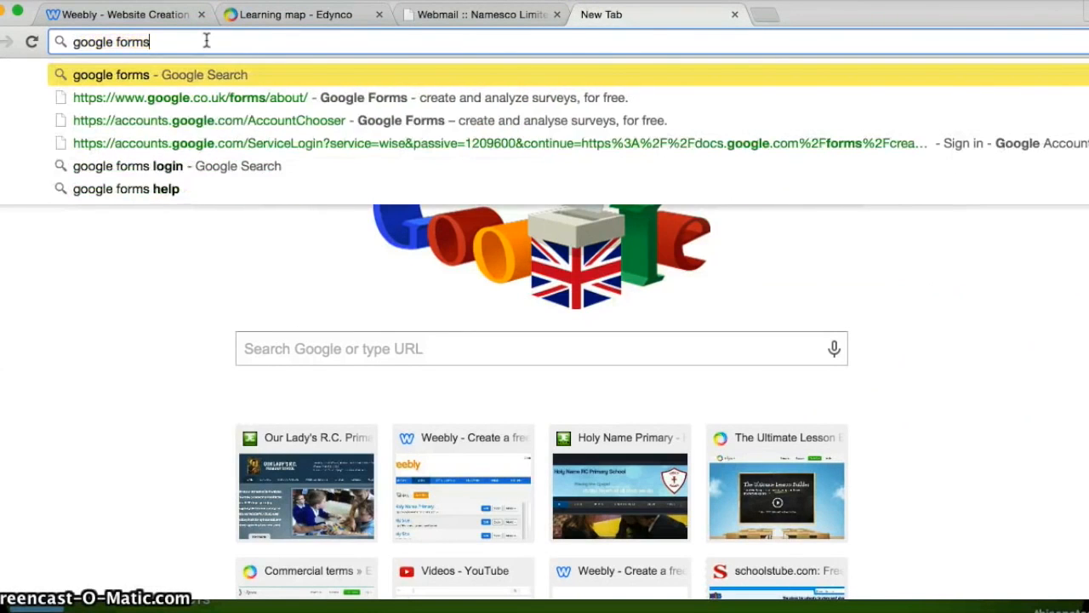
key("Return")
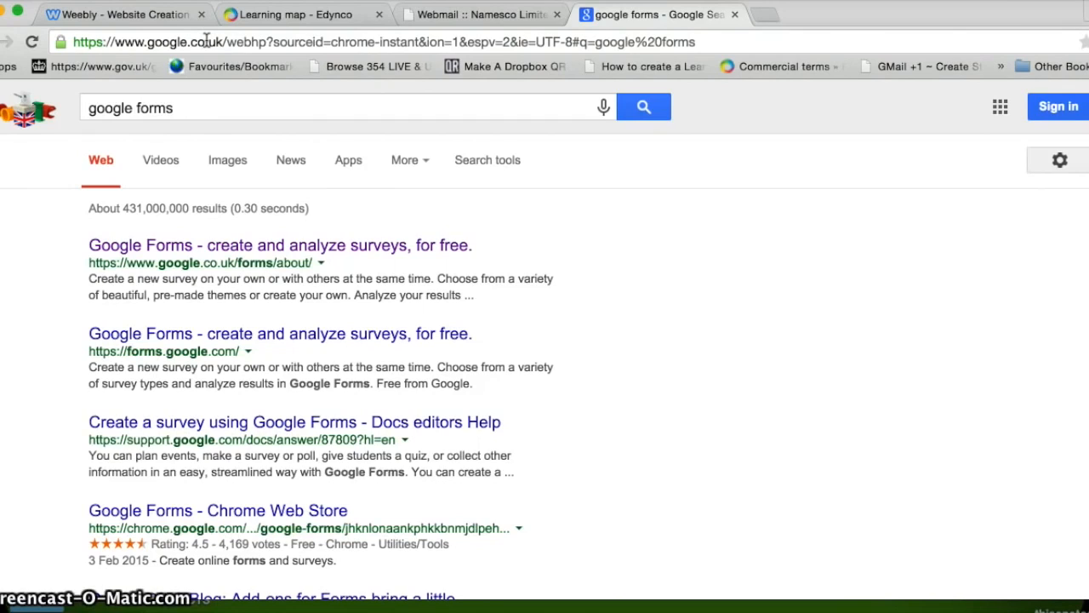
left_click(124, 244)
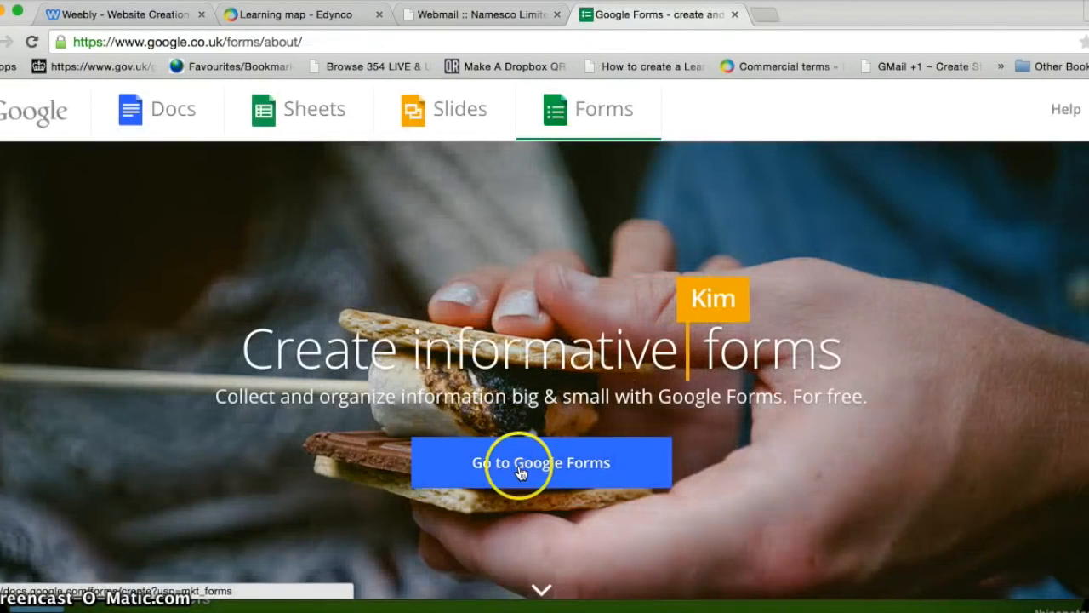
Step: Sign in to Google Forms with the school account, re-entering the password after it is rejected
left_click(520, 472)
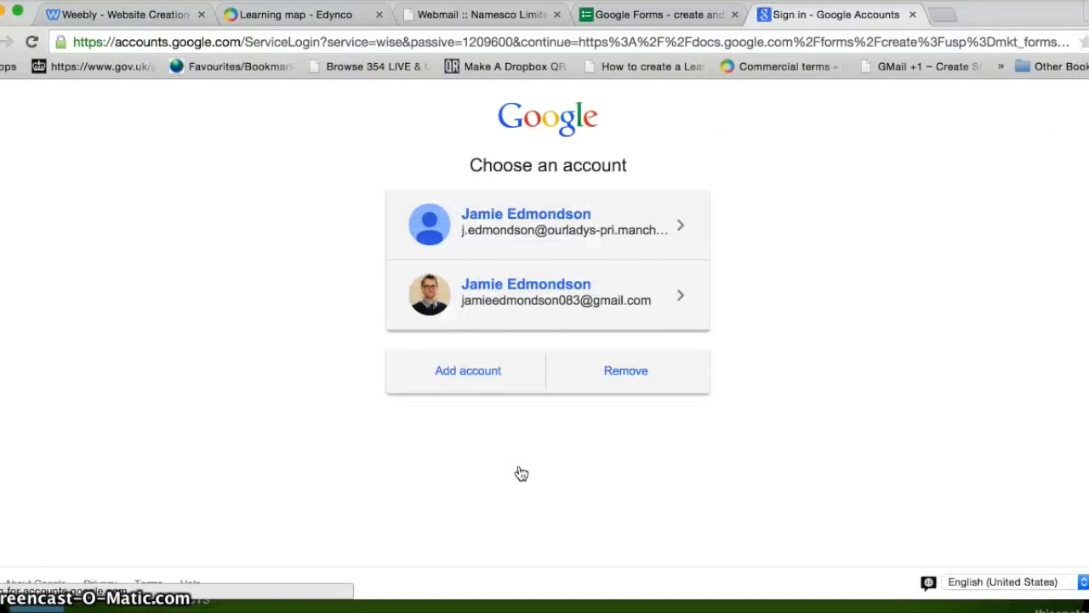
left_click(549, 250)
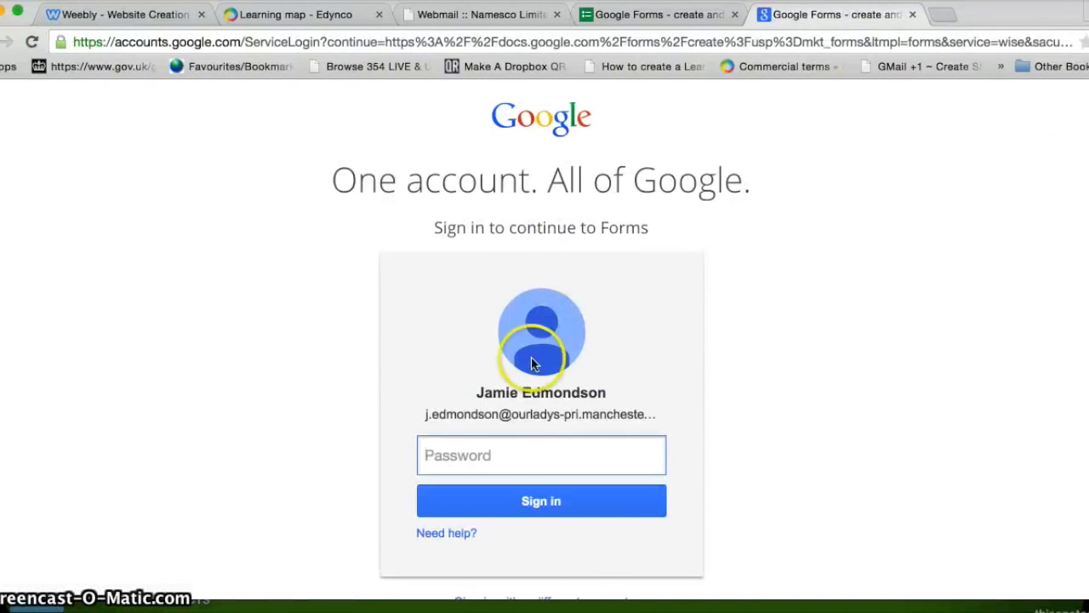
type("•")
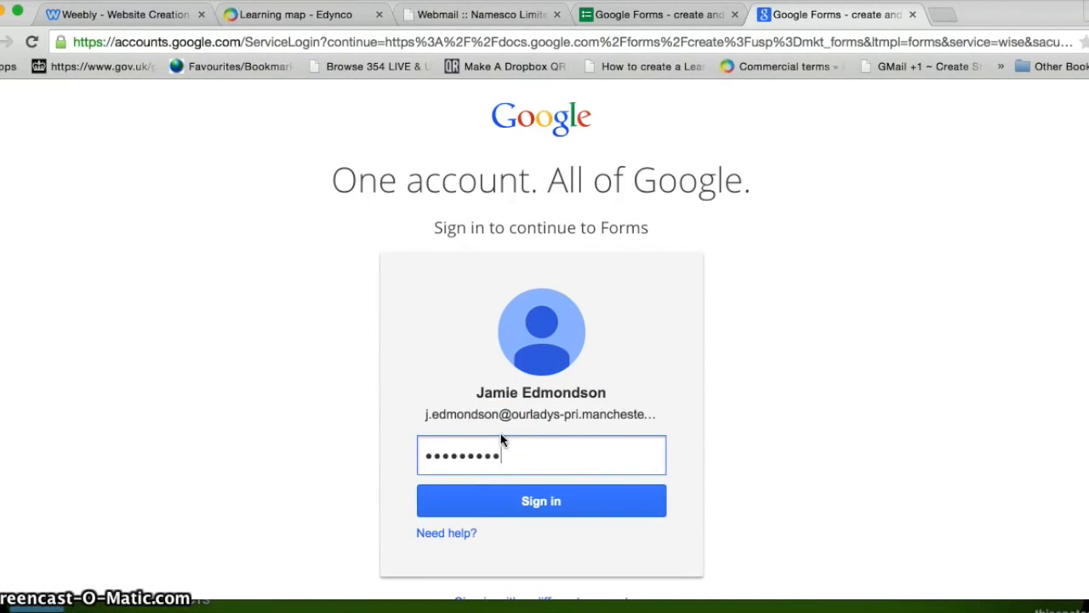
left_click(550, 503)
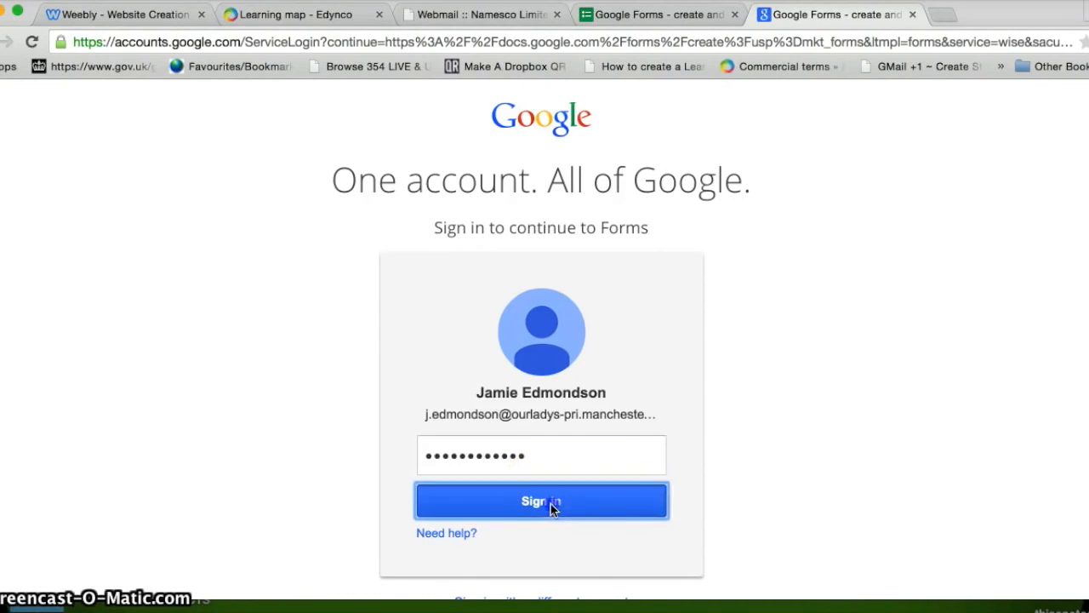
left_click(485, 456)
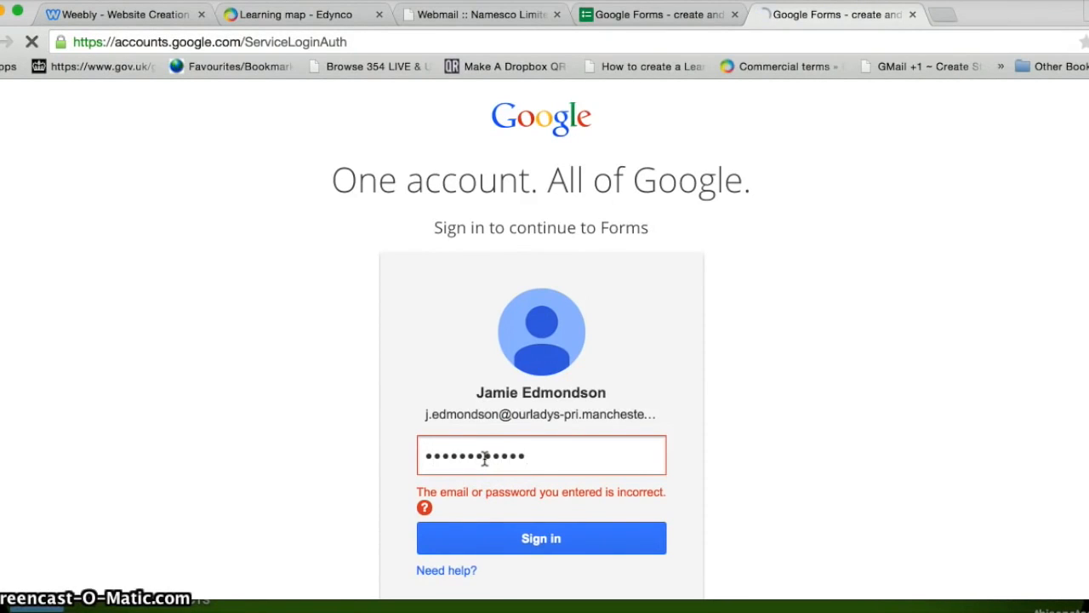
key("Return")
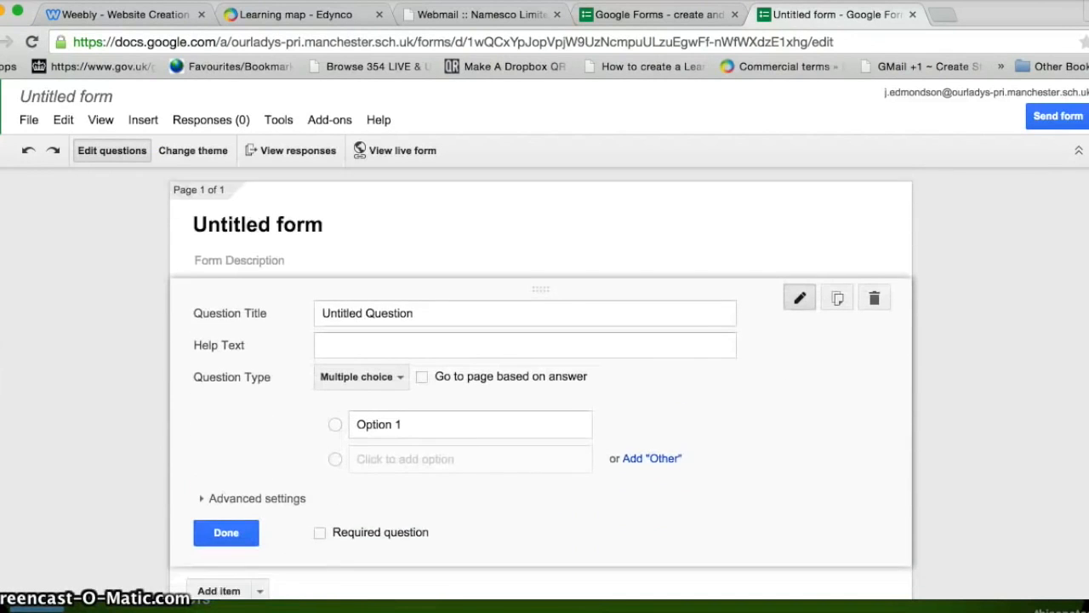
Step: Title the form 'VOLCANO QUIZ' and the first question 'How many types of volcano are there?'
left_click(333, 215)
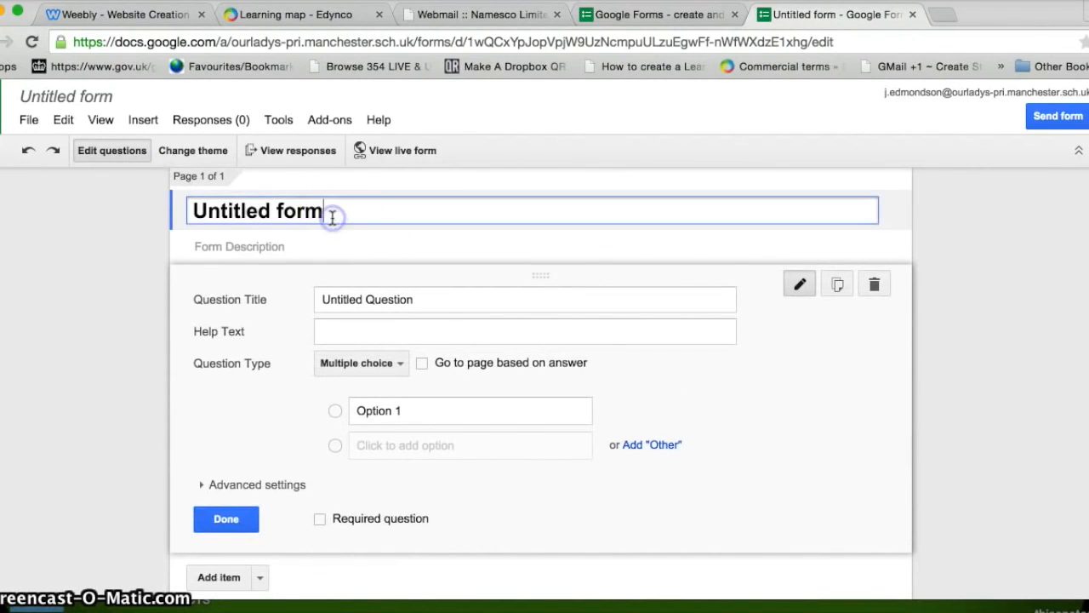
left_click_drag(327, 214, 186, 214)
key("BackSpace")
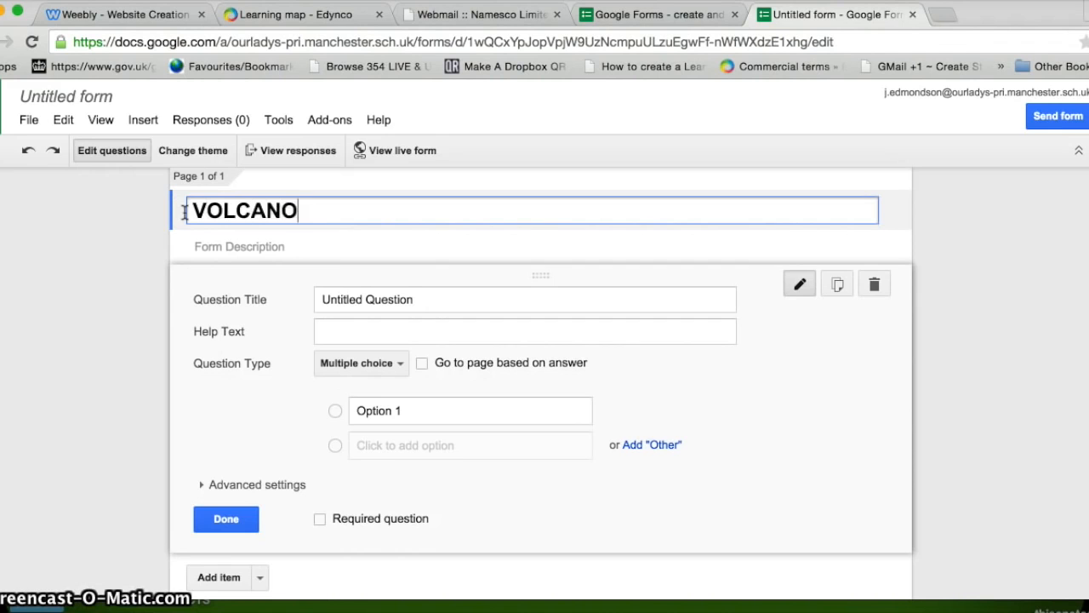
type("VOLCANO QUIZ")
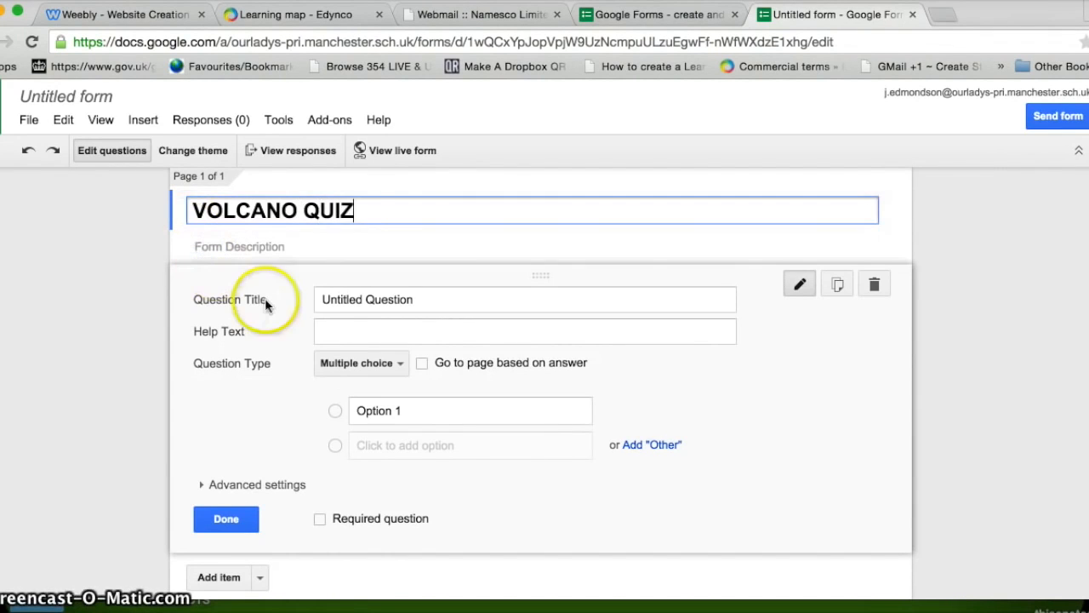
left_click(418, 303)
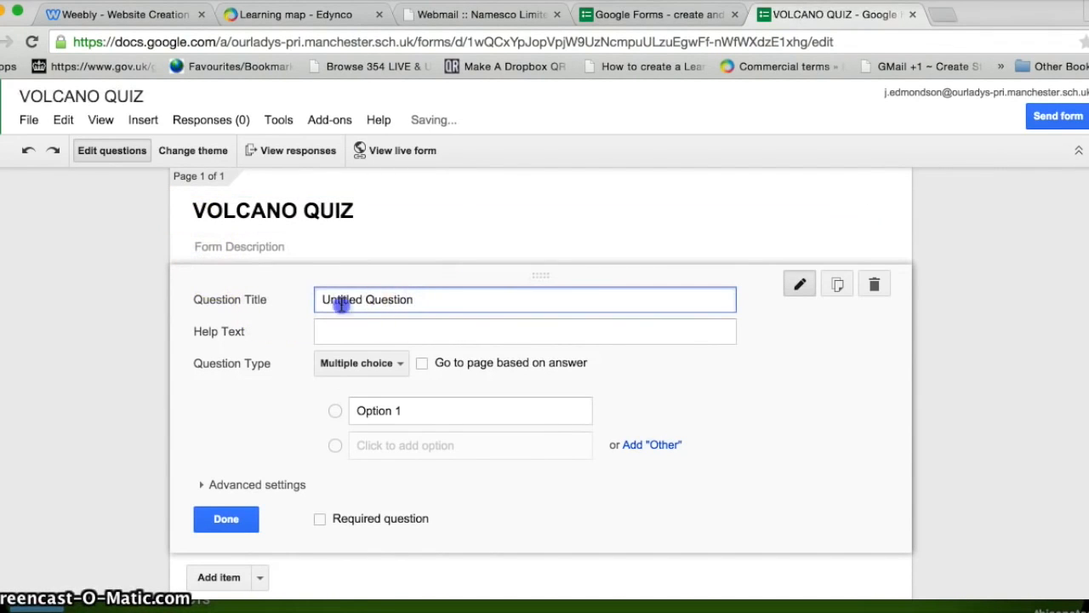
left_click_drag(341, 305, 304, 302)
key("BackSpace")
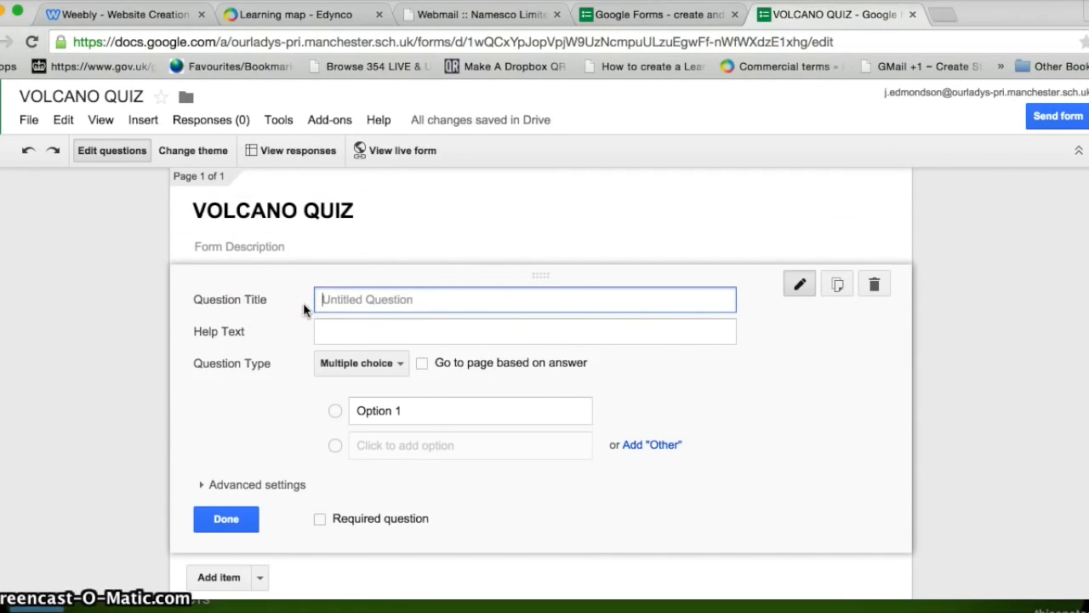
type("How many types of volcano are there?")
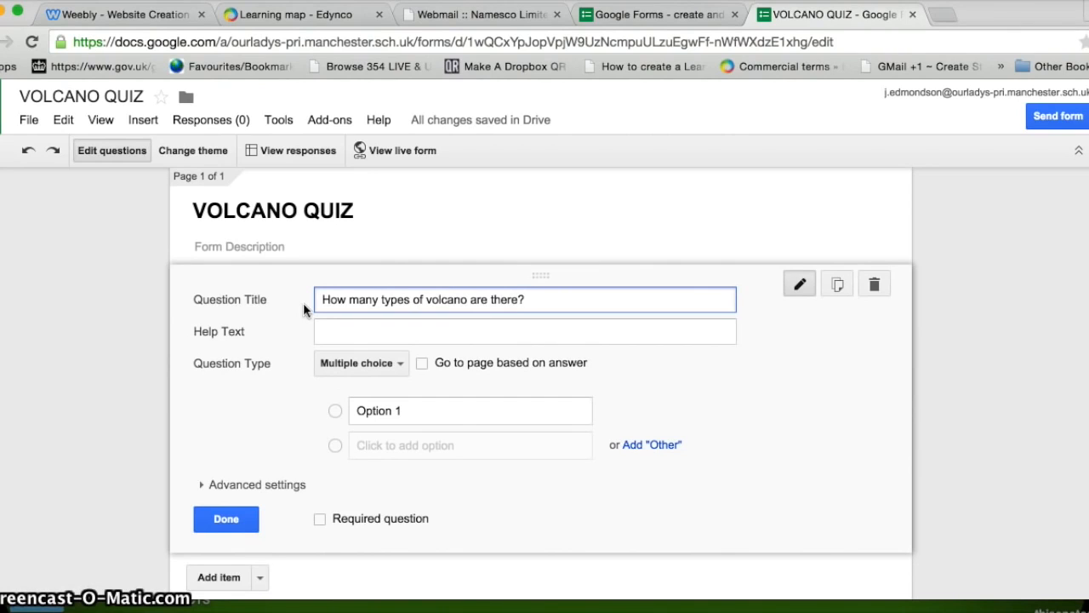
Step: Keep it multiple choice with answer options 3, 4 and 5
left_click(394, 373)
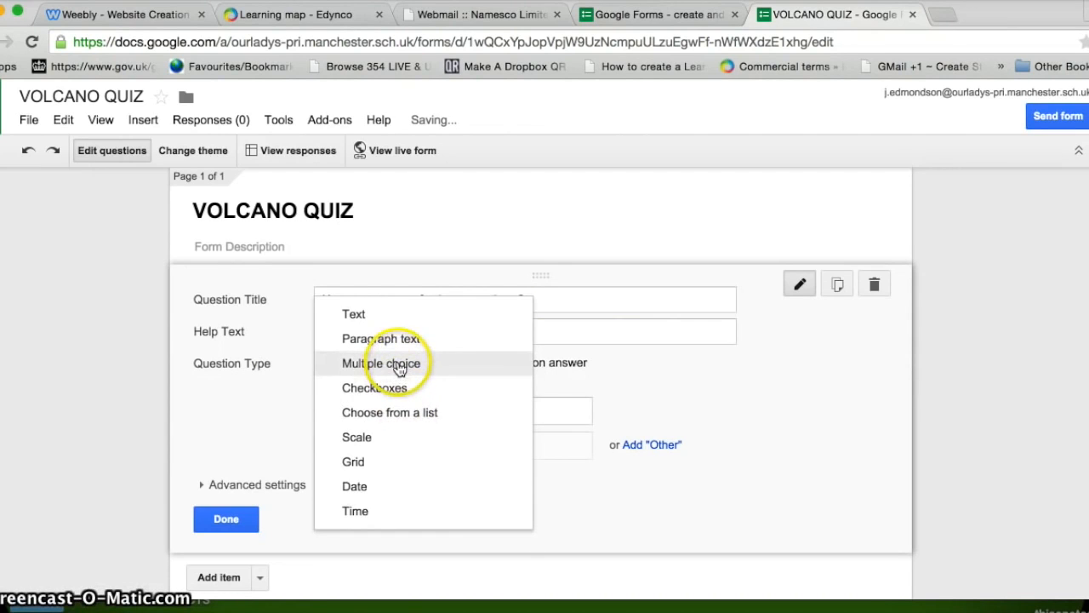
left_click(399, 366)
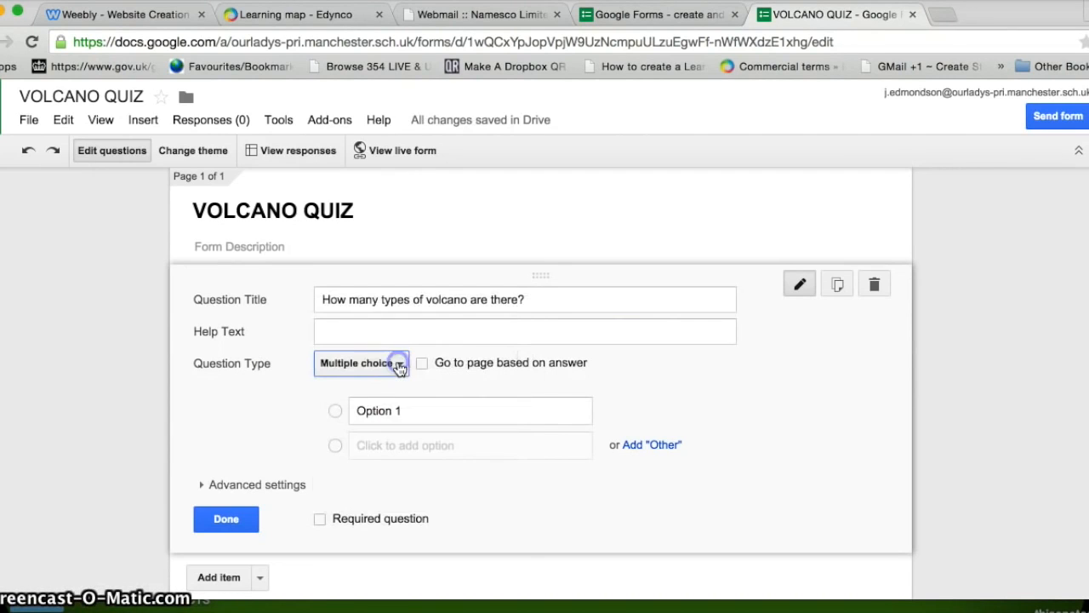
left_click(401, 409)
key("BackSpace")
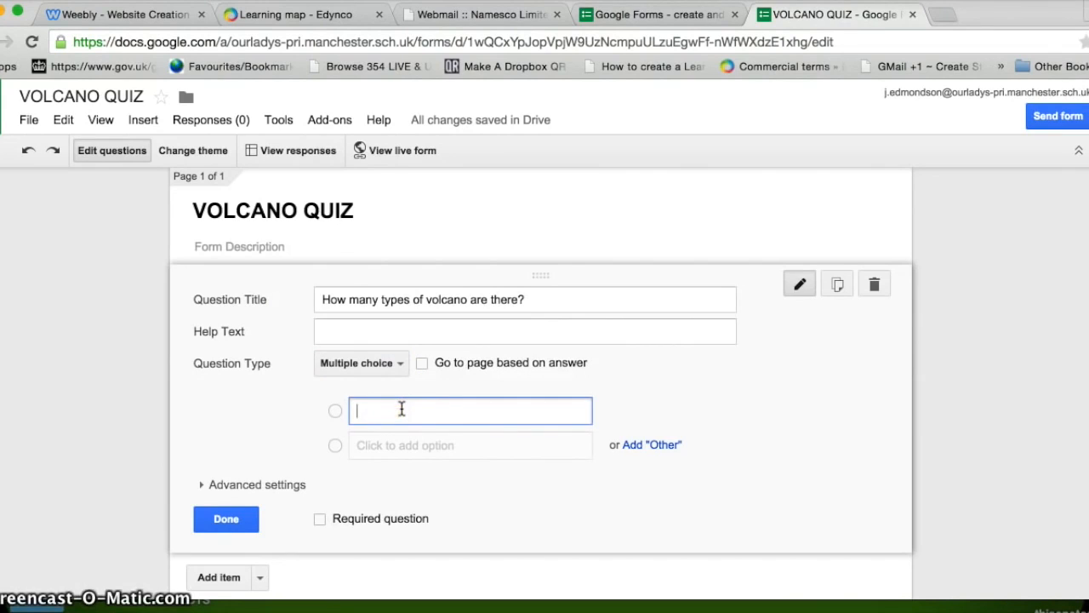
type("3")
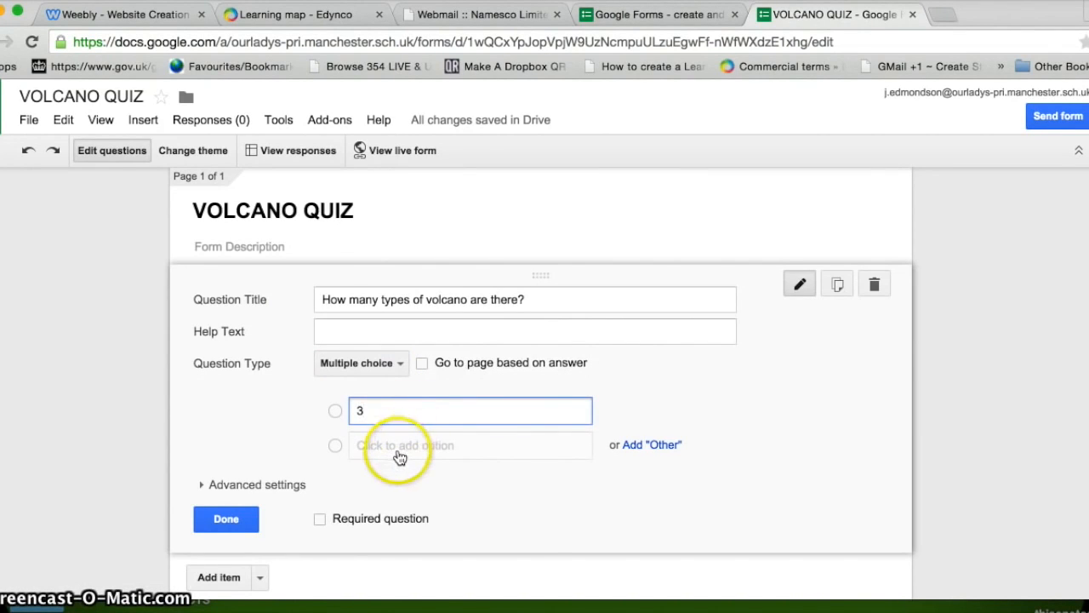
left_click(397, 448)
type("4")
left_click(385, 482)
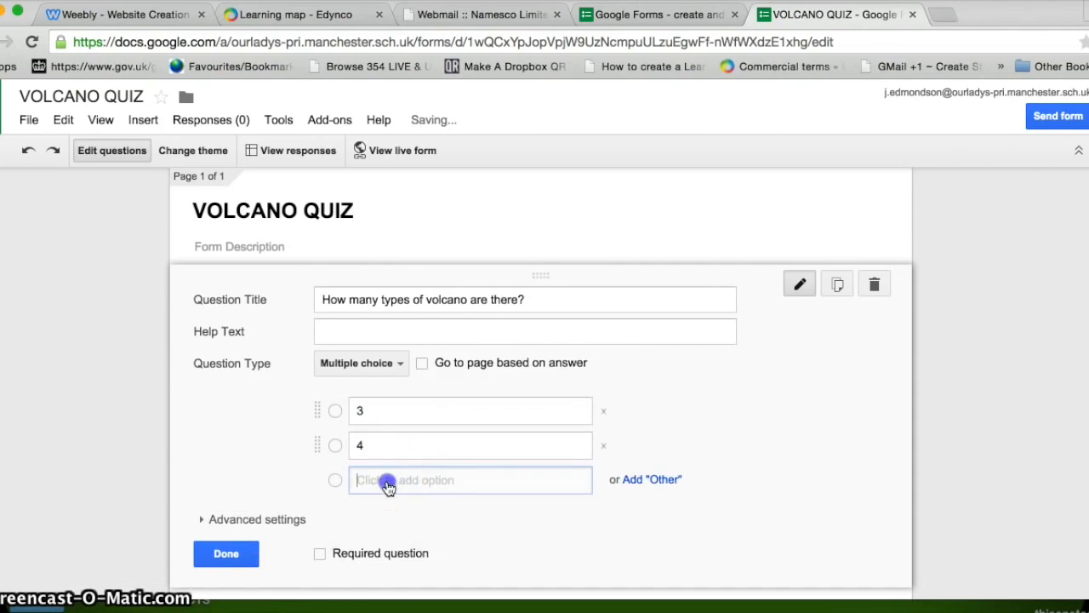
type("5")
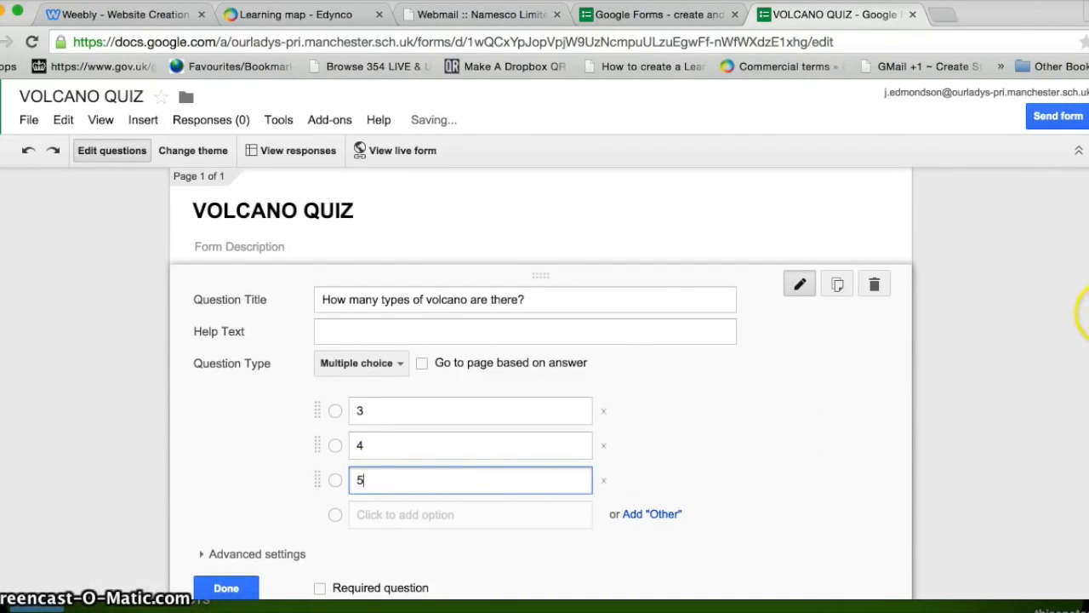
Step: Make the question required, finish it, and add a new question
scroll(542, 383, "down", 1)
scroll(542, 374, "down", 1)
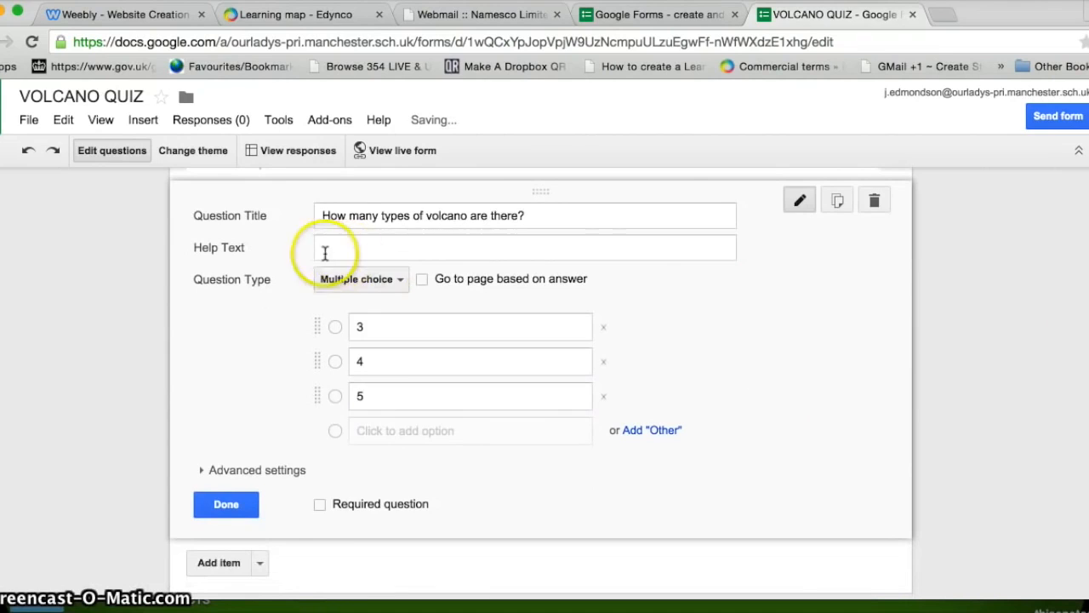
left_click(320, 508)
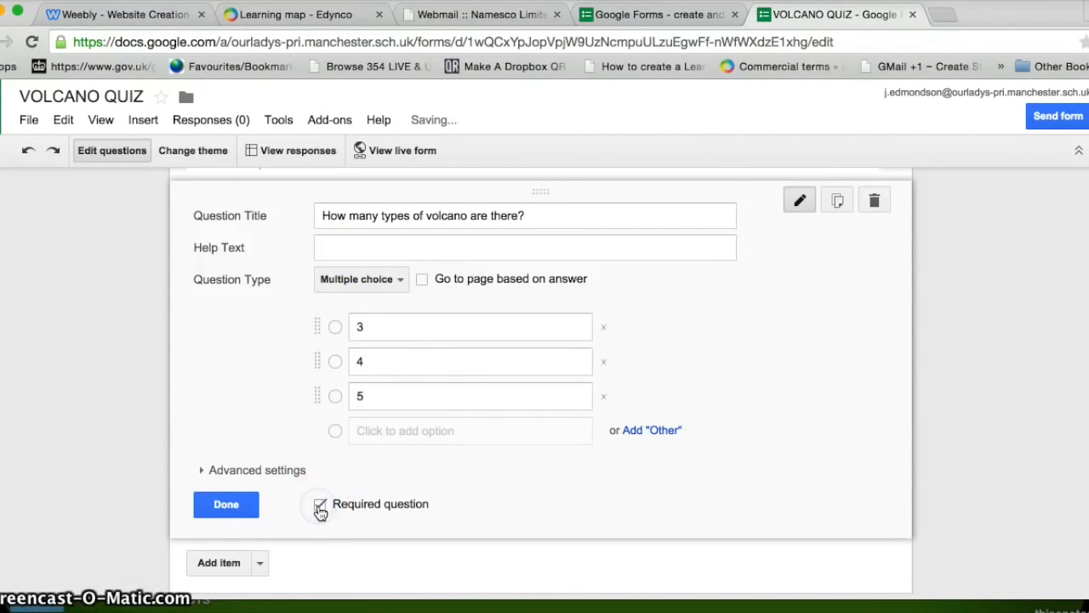
left_click(235, 507)
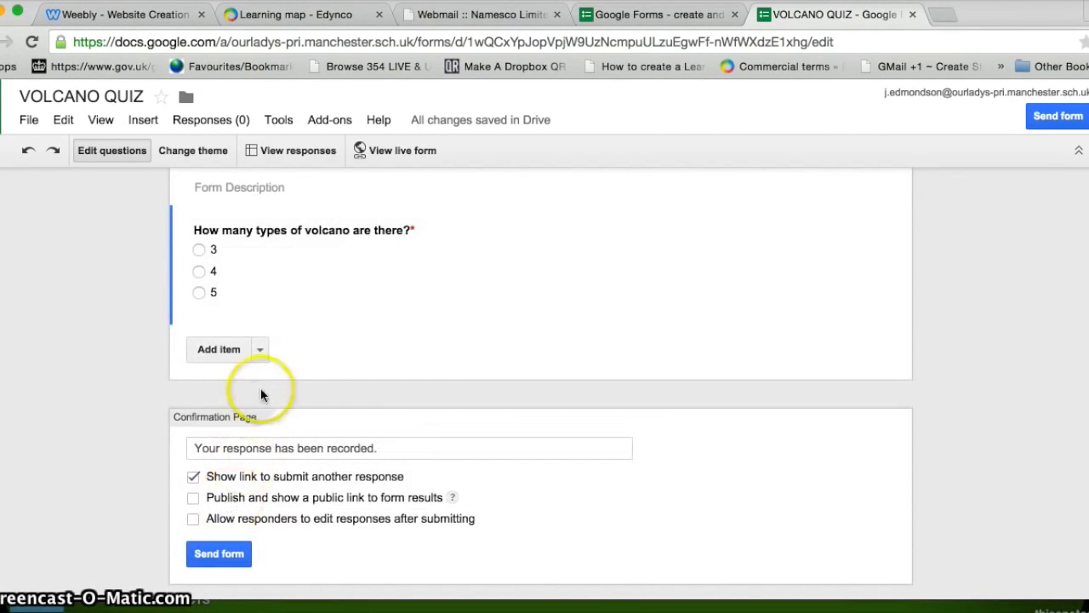
left_click(223, 348)
Step: Title the new multiple-choice question 'What is a Composite?'
left_click(332, 358)
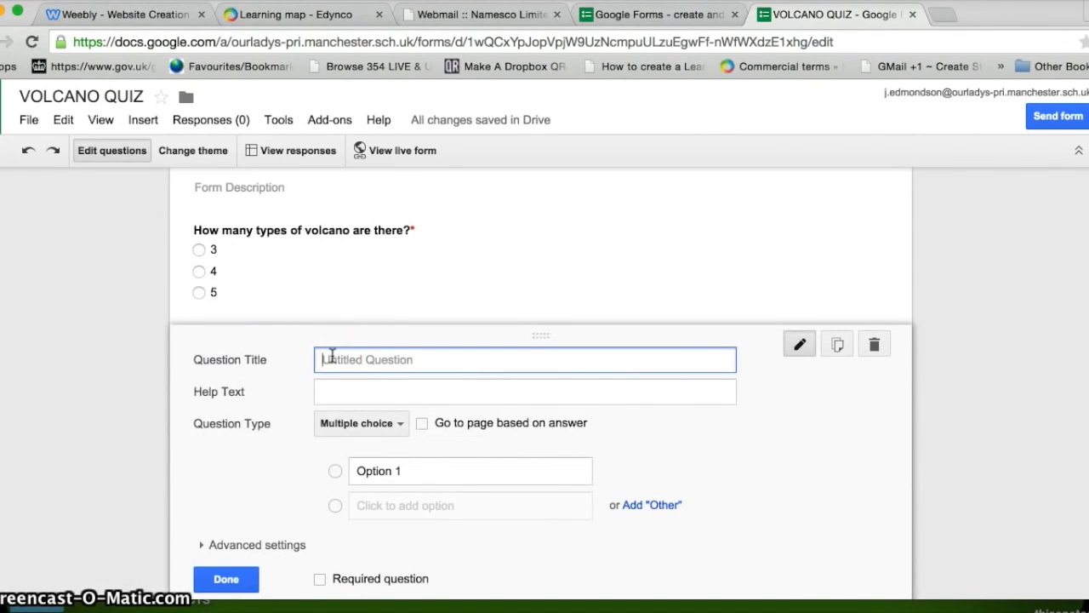
type("What is a Co")
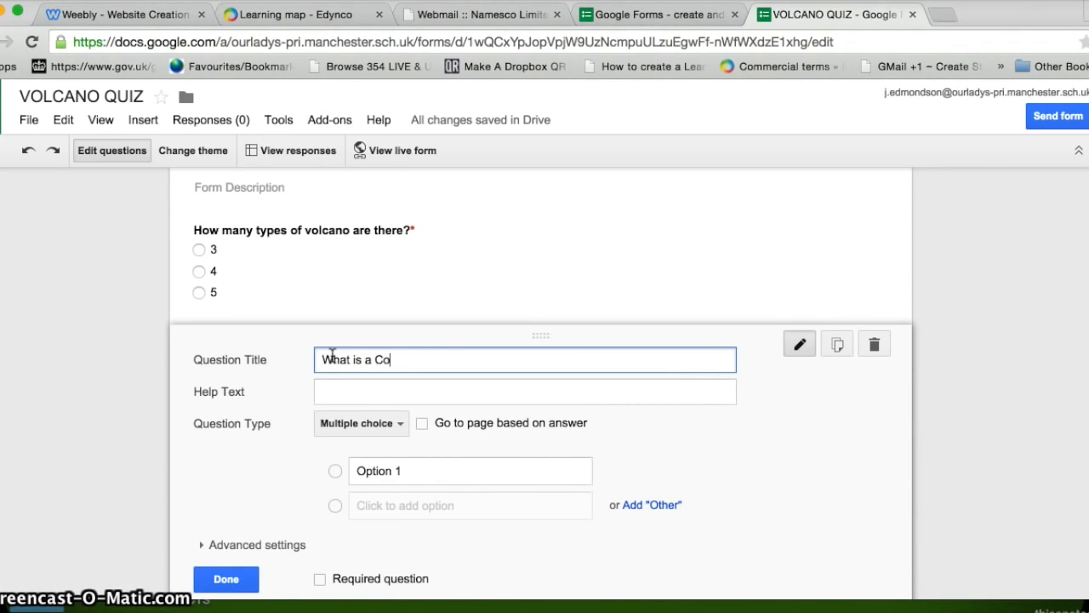
type("mposite?")
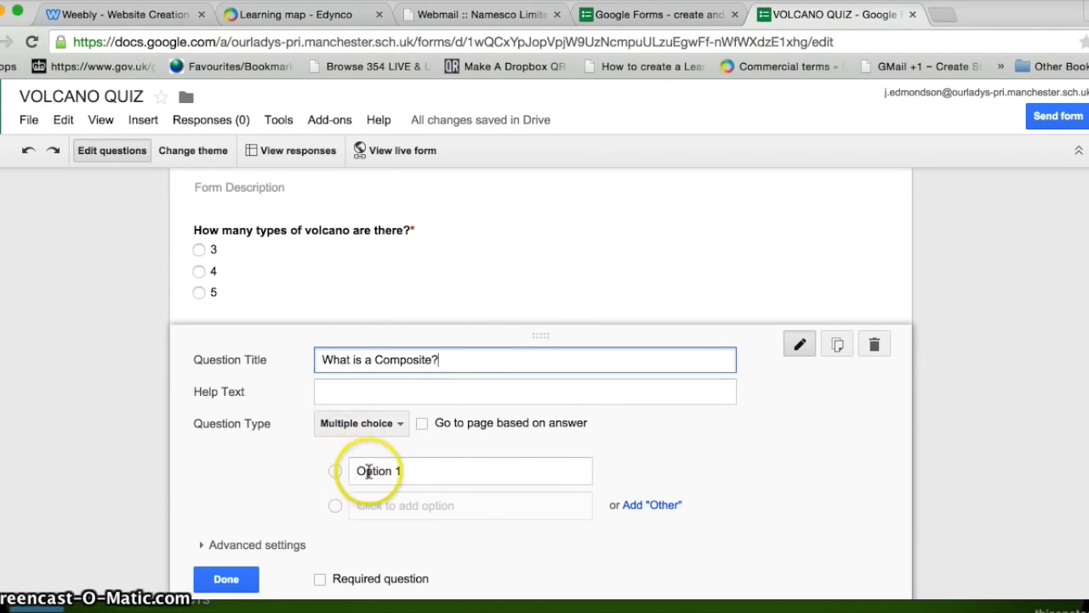
left_click(387, 423)
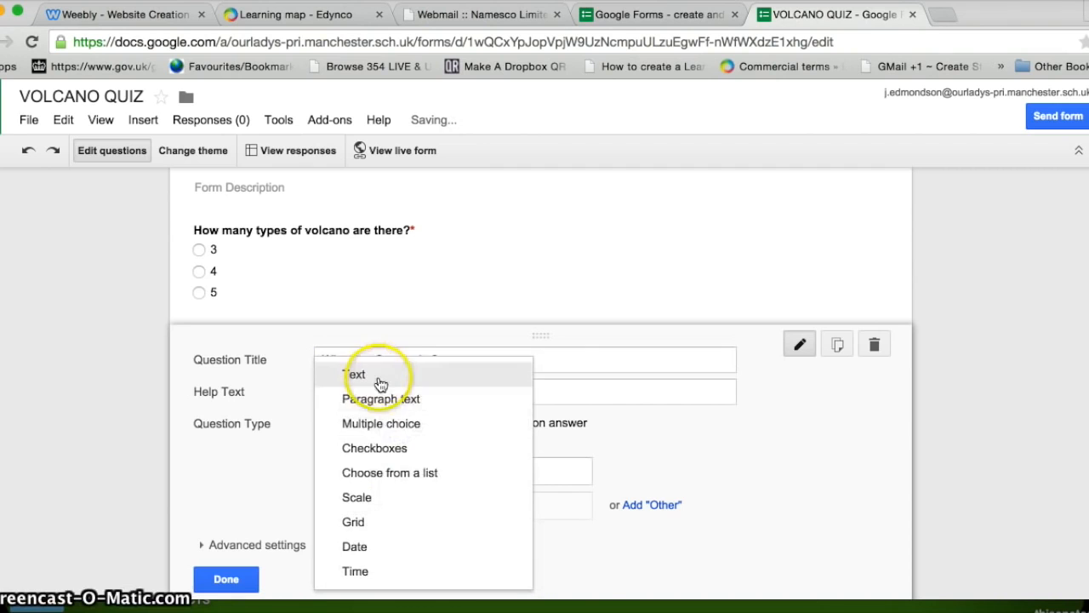
left_click(371, 425)
Step: Give it answers 'A way of measuring', 'A type of volcano' and 'no in the world', then add another question
left_click(388, 472)
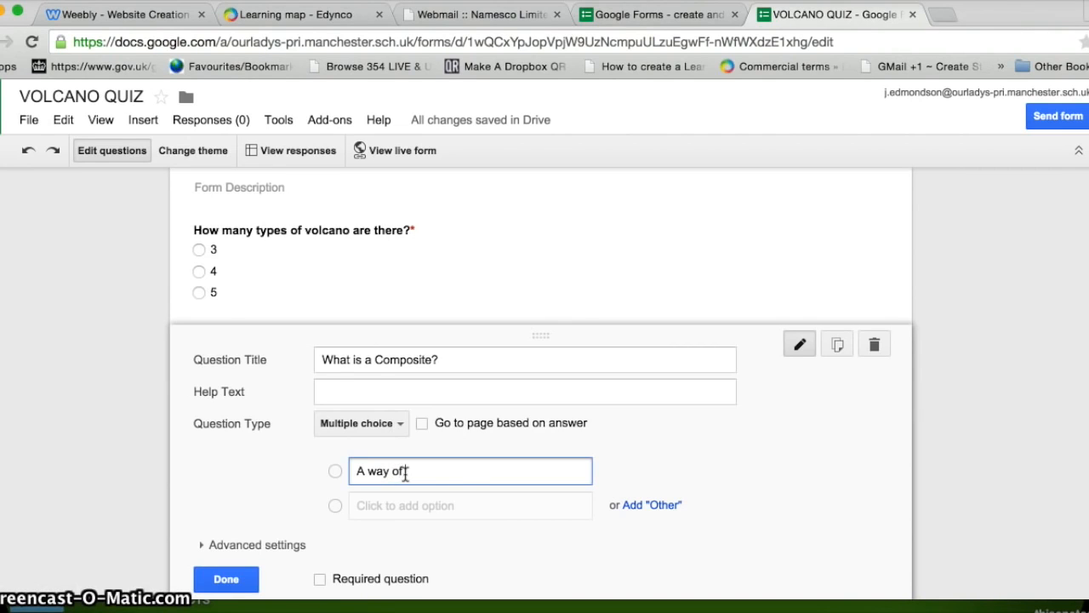
type("A way of measuring volcanoes")
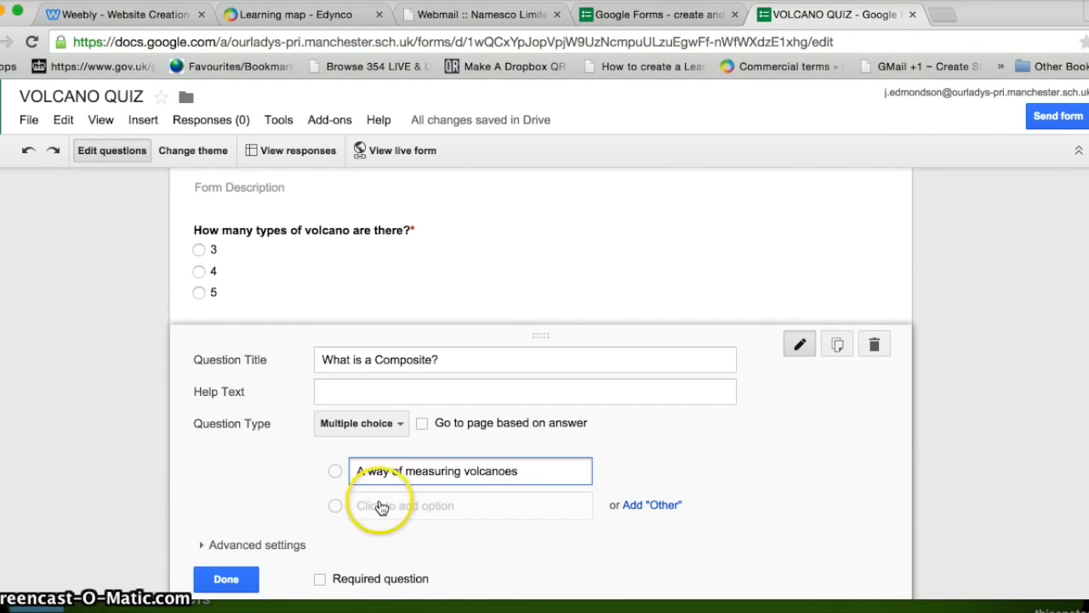
left_click(378, 506)
type("A type of vo")
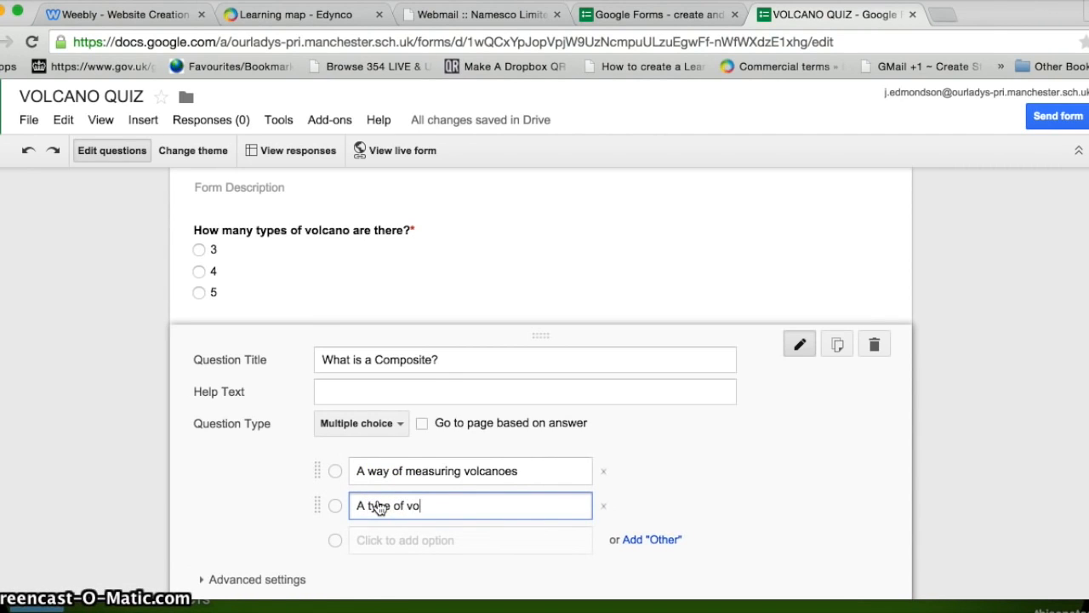
type("lcano")
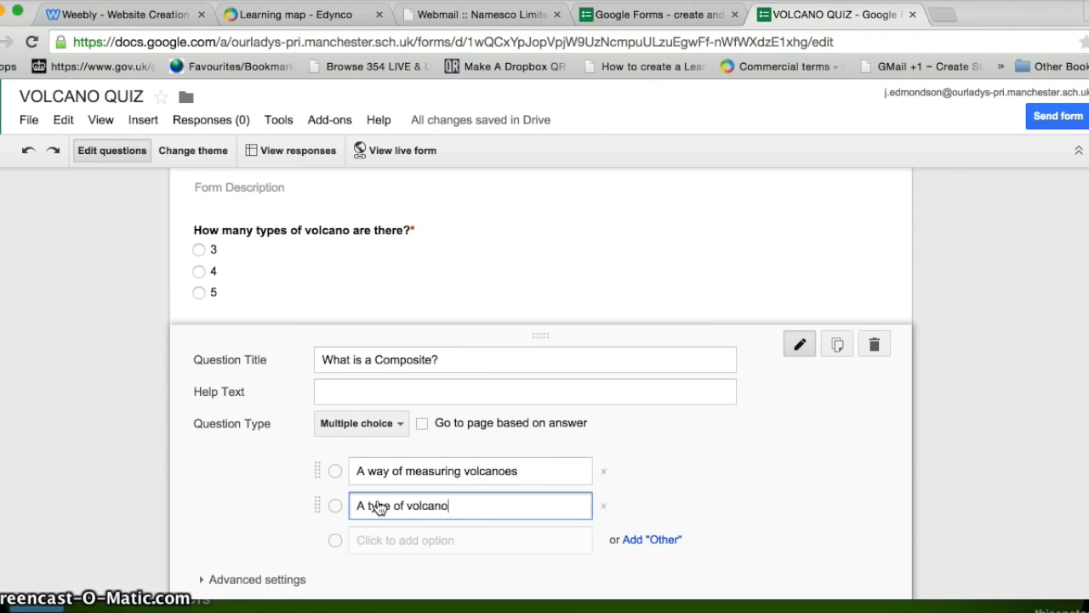
left_click(340, 539)
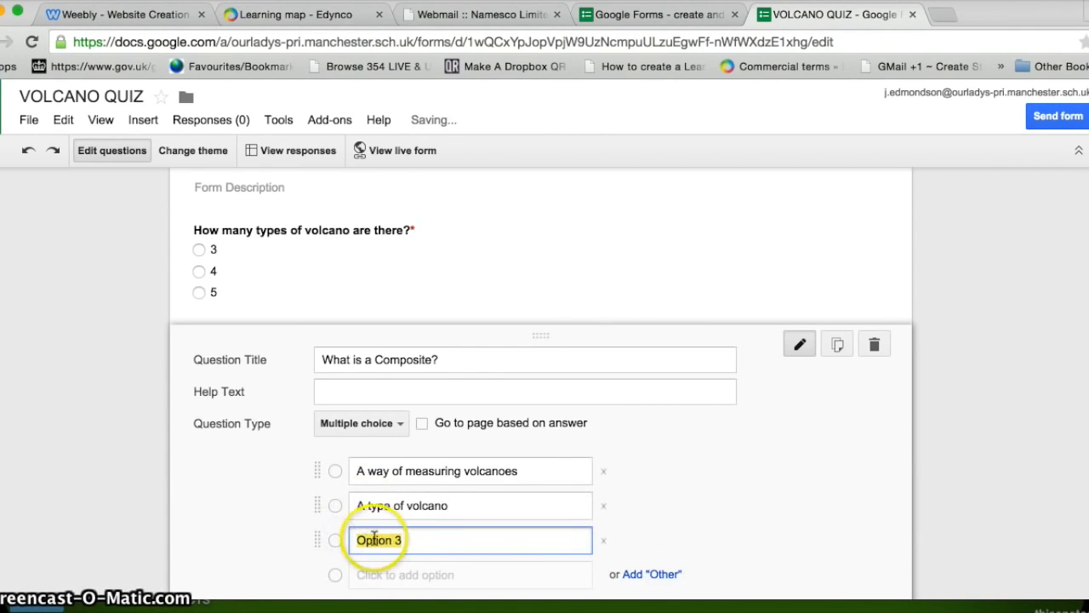
key("BackSpace")
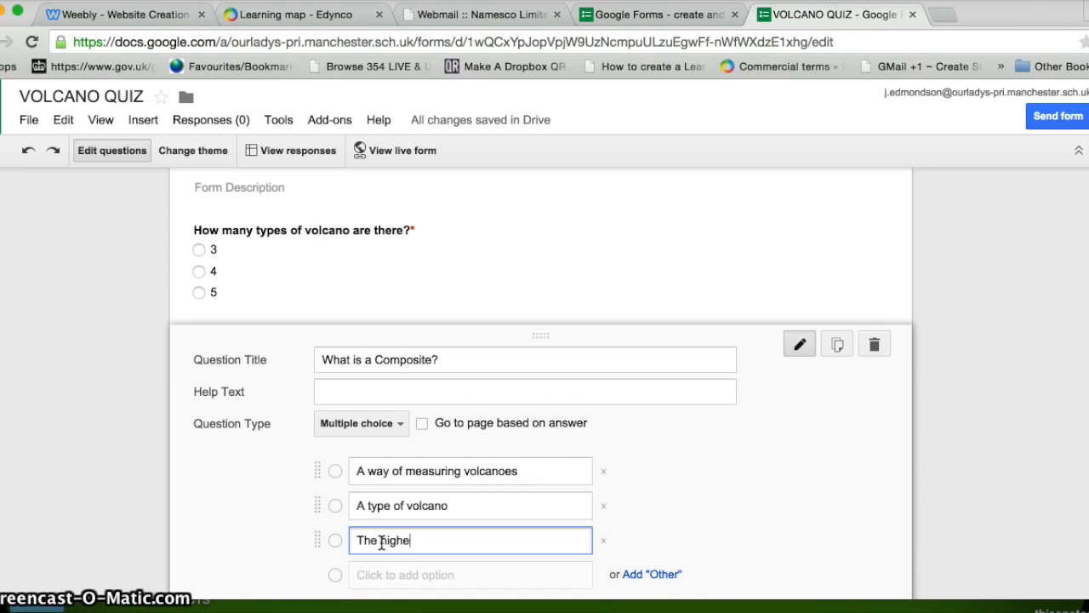
type("no in the wo")
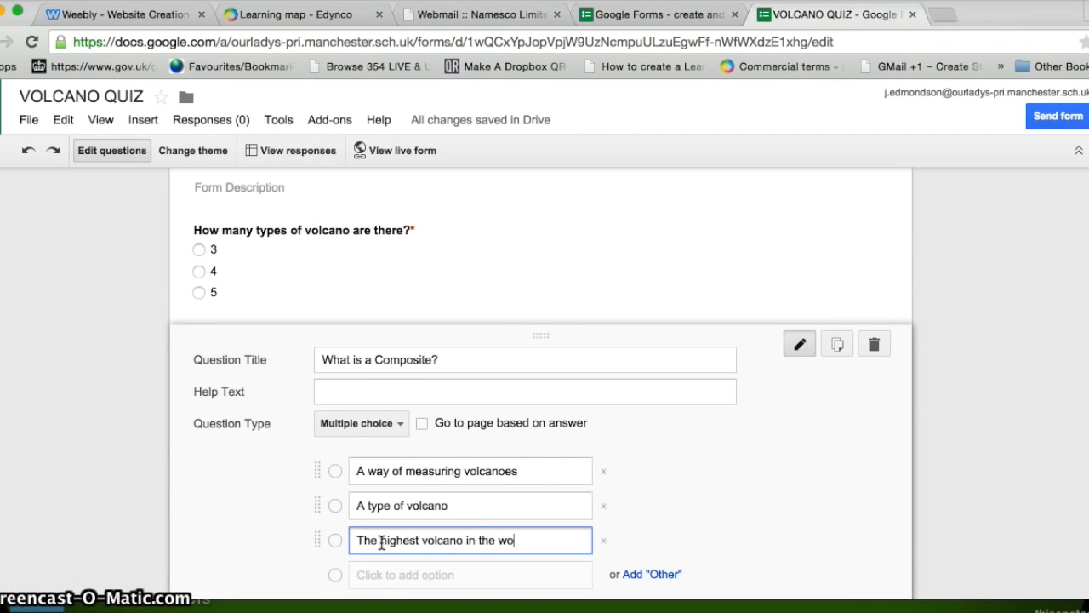
type("rld")
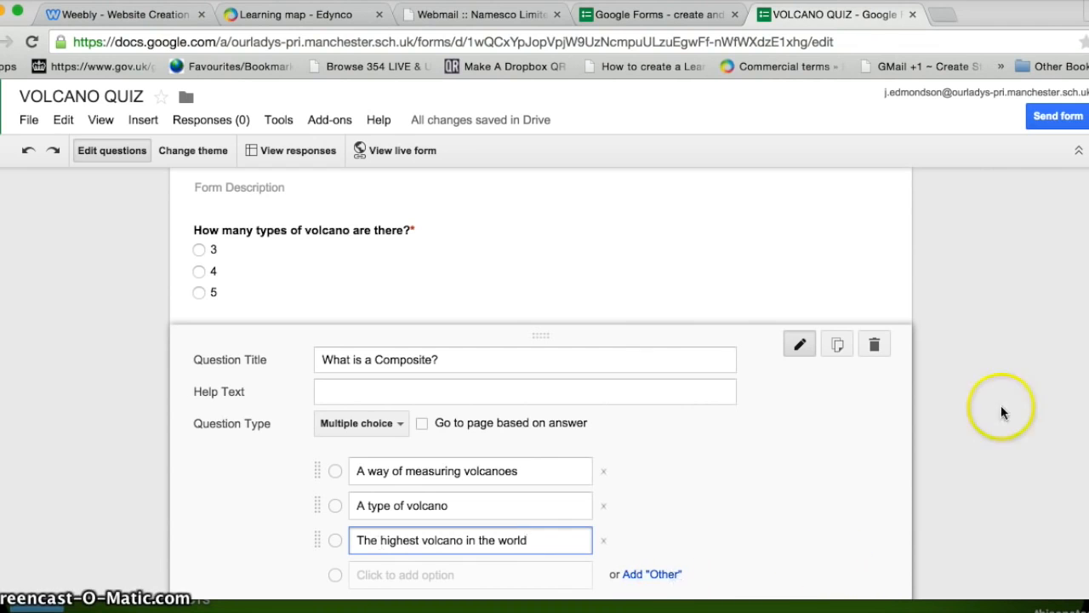
scroll(401, 479, "down", 3)
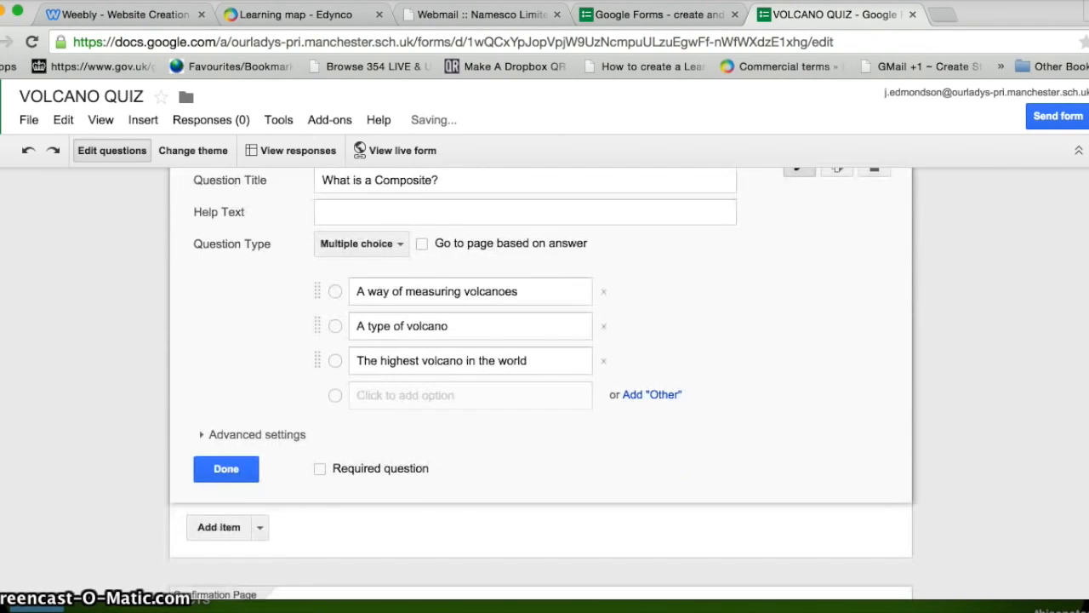
left_click(228, 470)
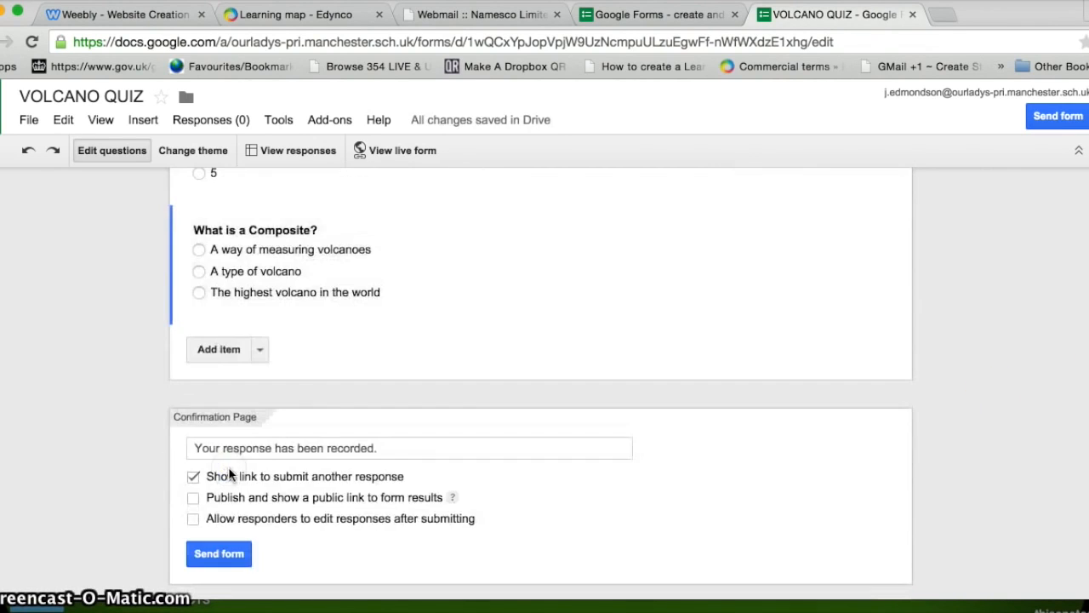
left_click(230, 357)
Step: Write 'What country has the most active volcanoes' with answers Indonesia, America and Japan
left_click(314, 361)
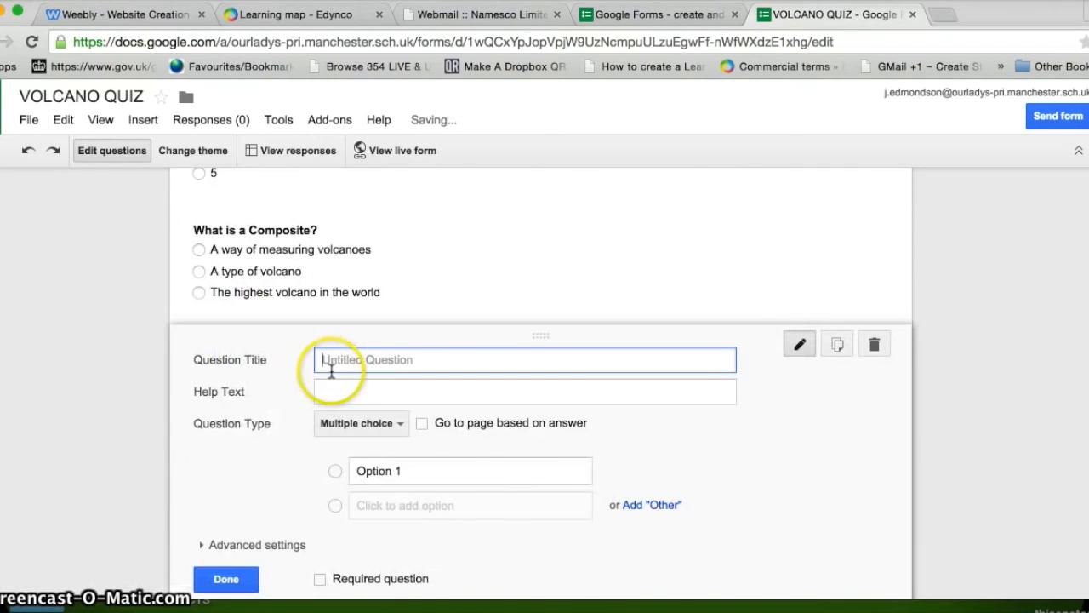
type("What country has the")
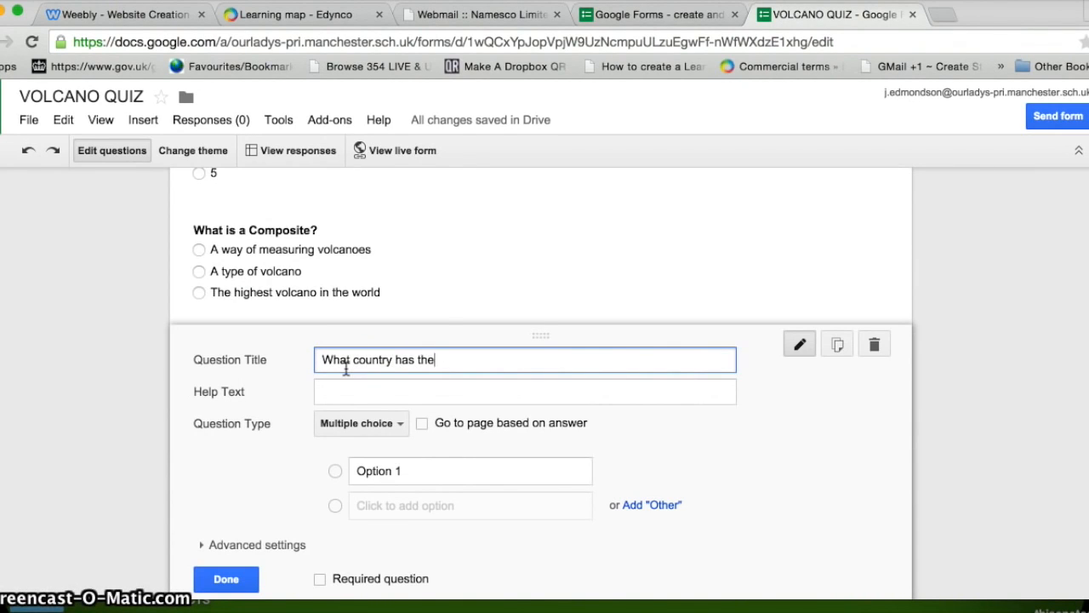
type(" most active volc")
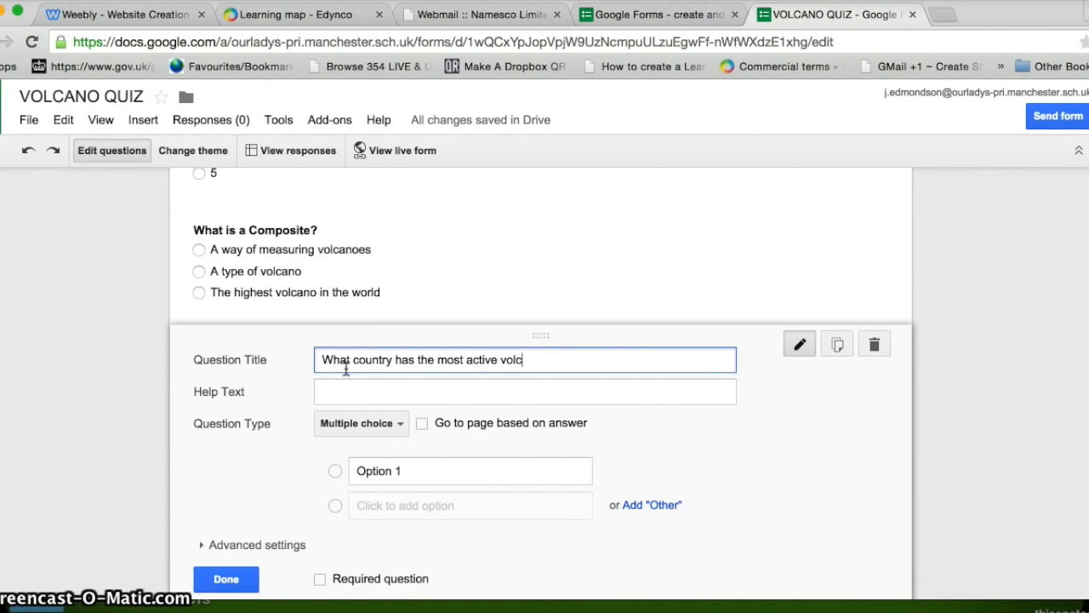
type("anoes")
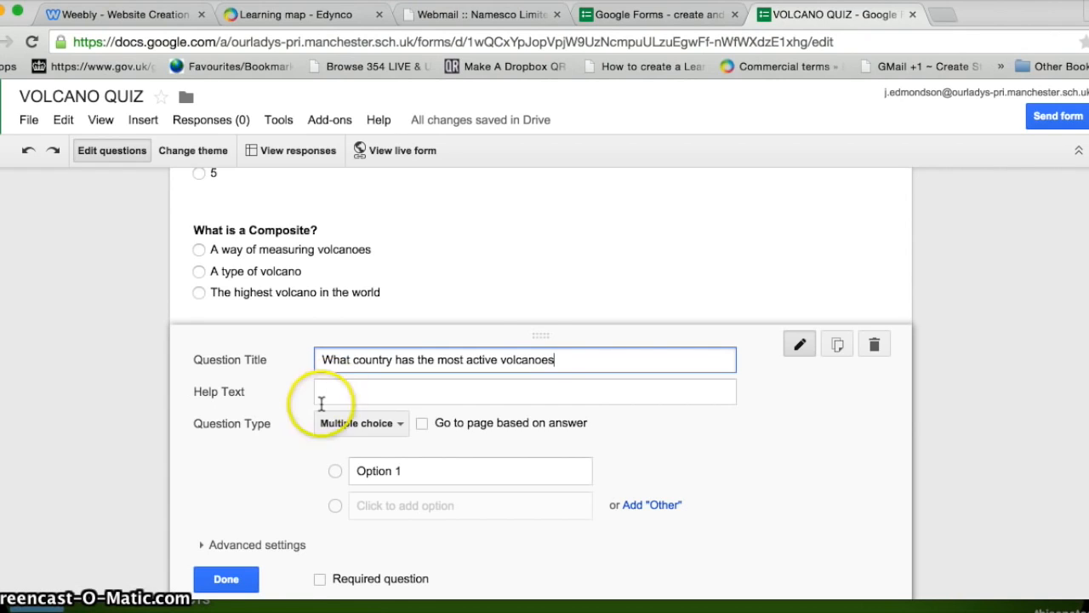
left_click(381, 465)
key("BackSpace")
type("Indo")
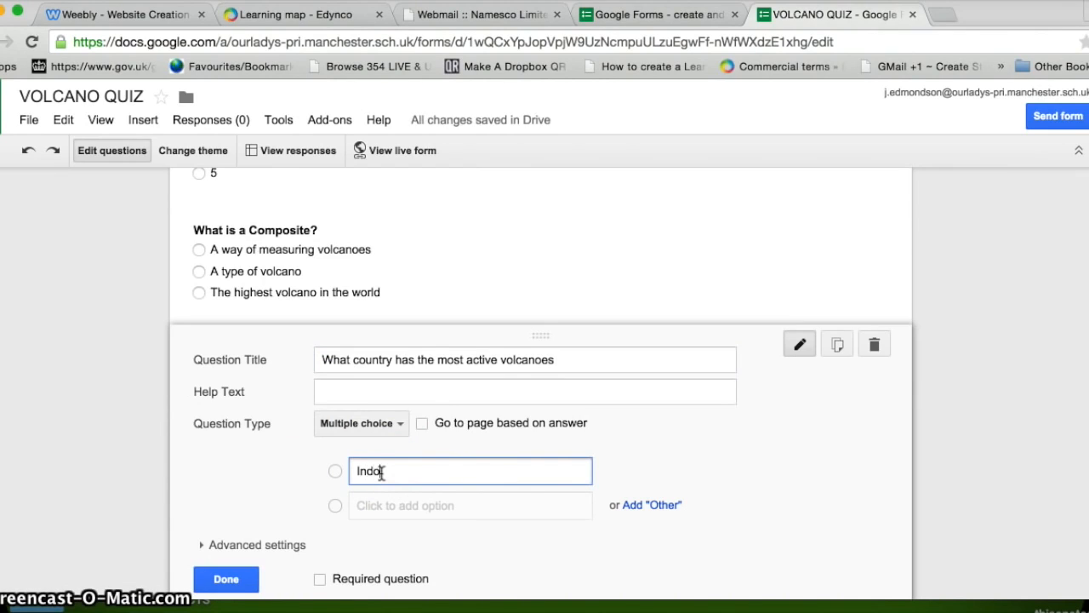
type("nesia")
left_click(379, 505)
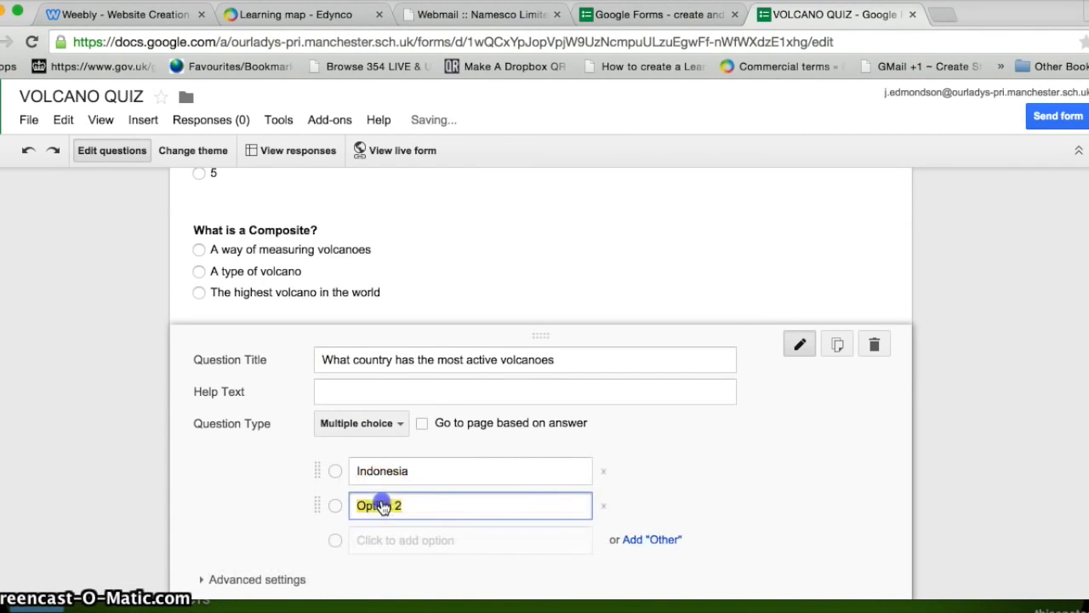
type("America")
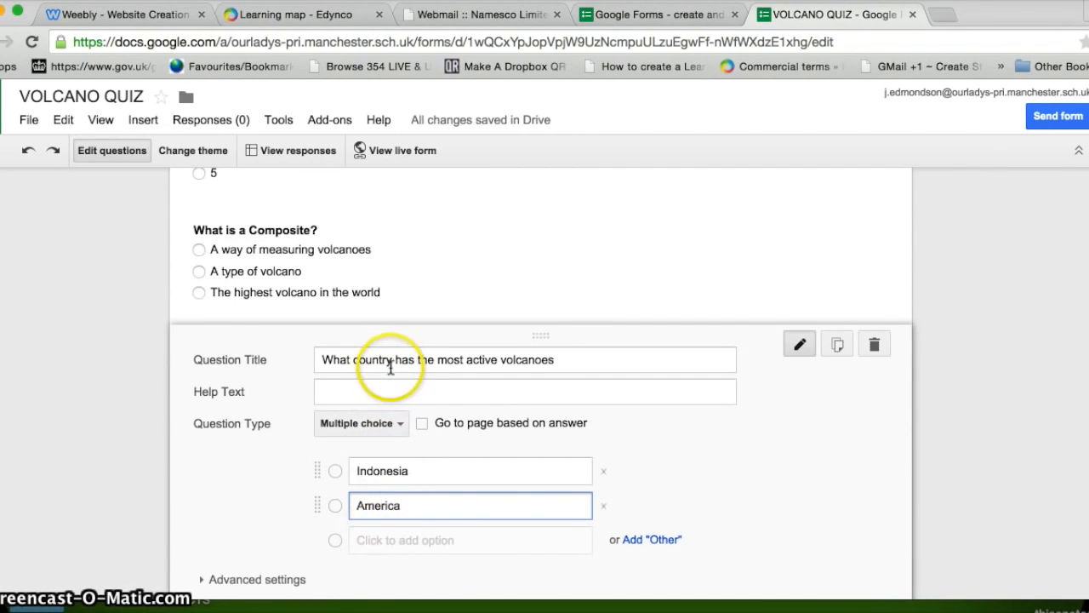
left_click(338, 540)
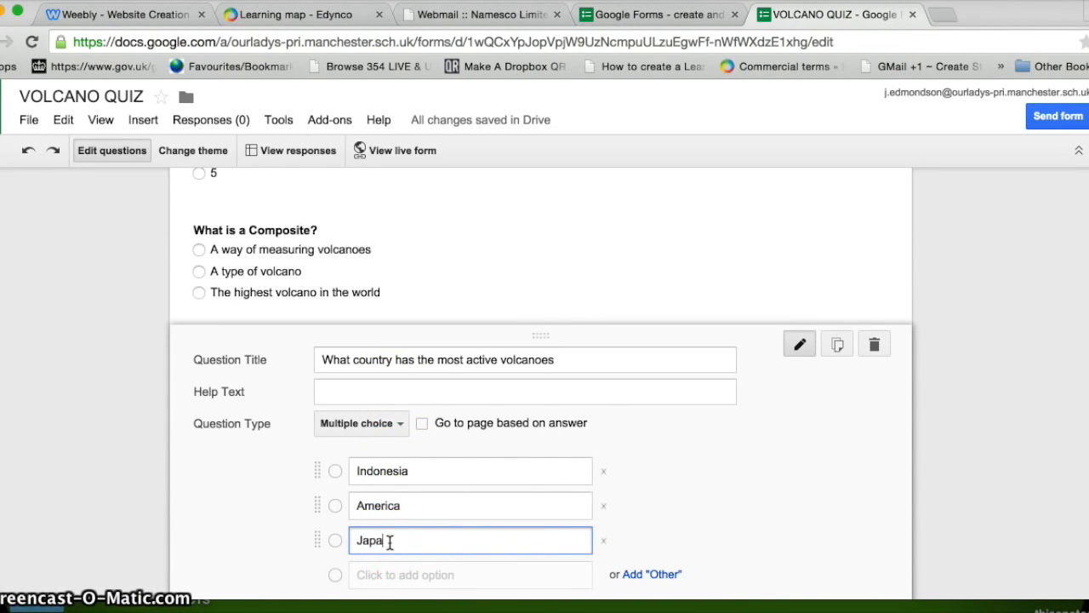
type("n")
scroll(1078, 399, "down", 3)
left_click(233, 458)
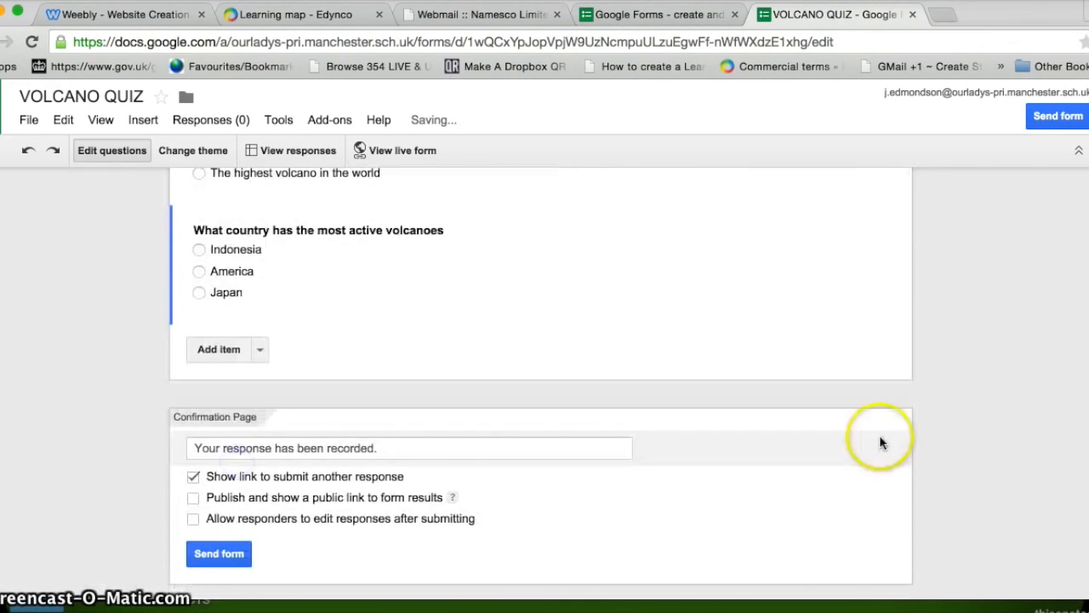
Step: Try the Beach Evening theme, then settle on City Skyline for the form
scroll(542, 375, "up", 5)
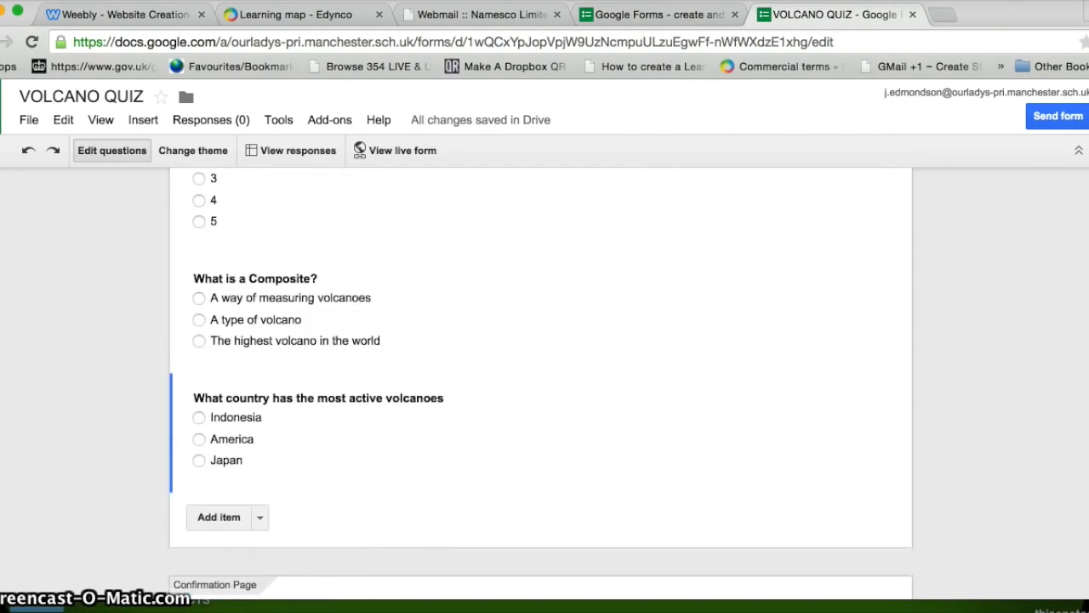
scroll(541, 382, "up", 1)
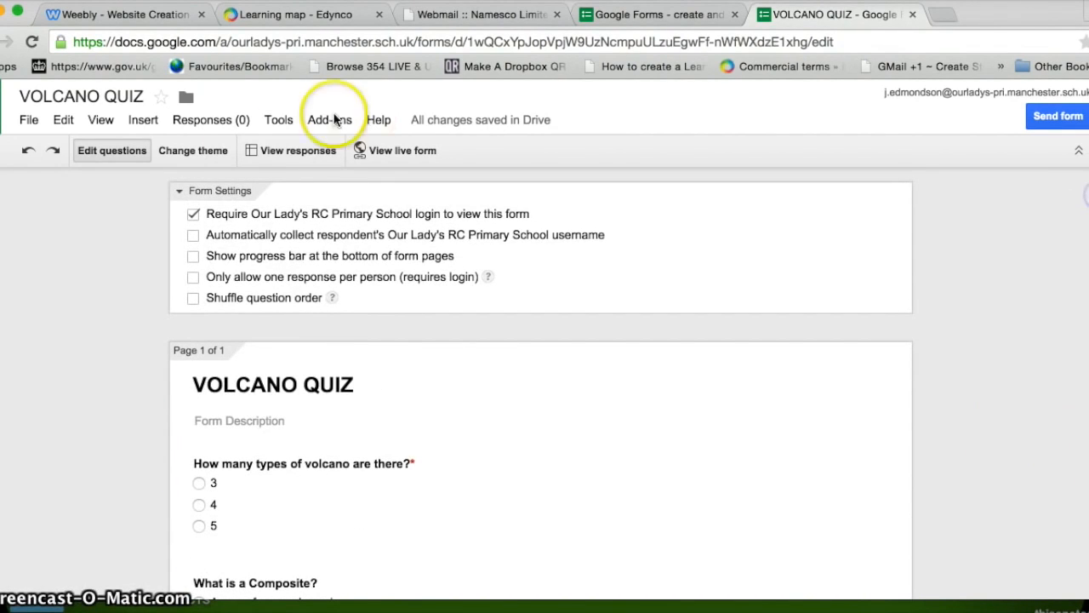
left_click(198, 153)
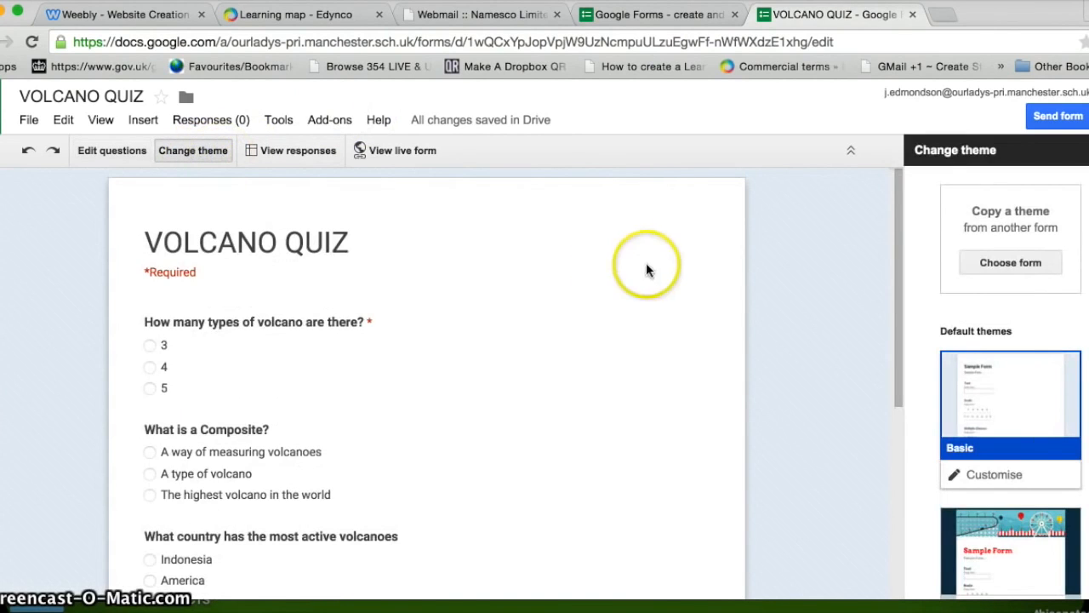
left_click_drag(1087, 194, 1087, 246)
left_click(1013, 361)
left_click(1014, 325)
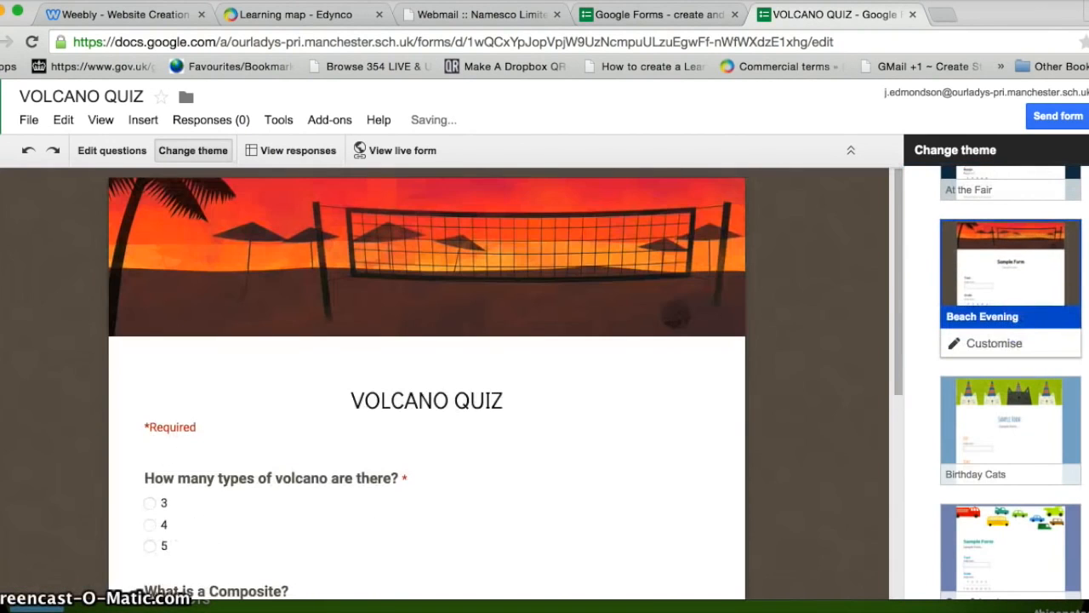
scroll(1011, 383, "down", 3)
left_click(1048, 368)
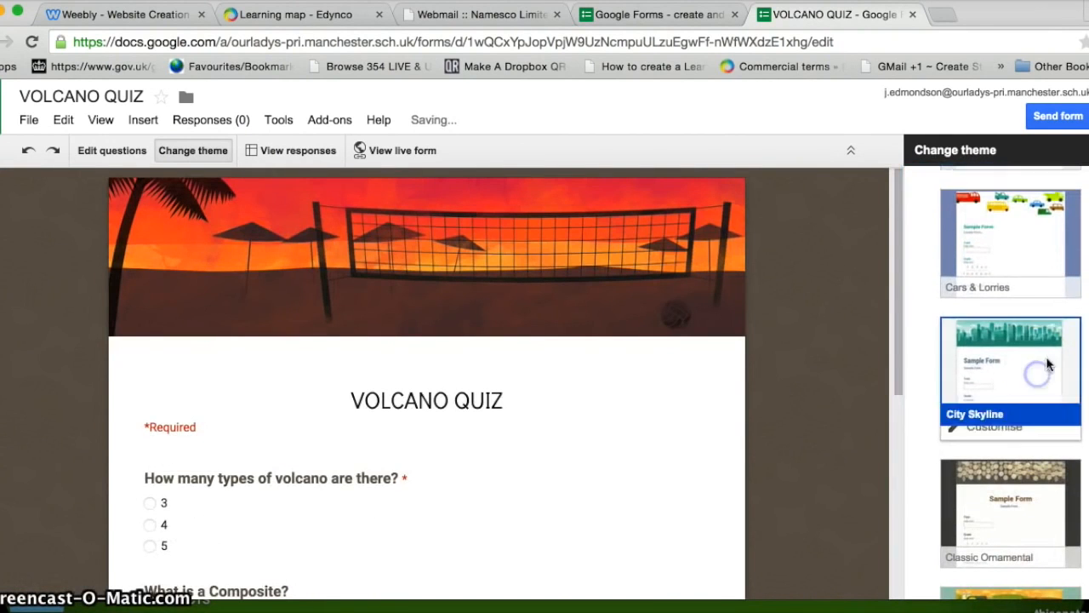
scroll(1011, 383, "up", 5)
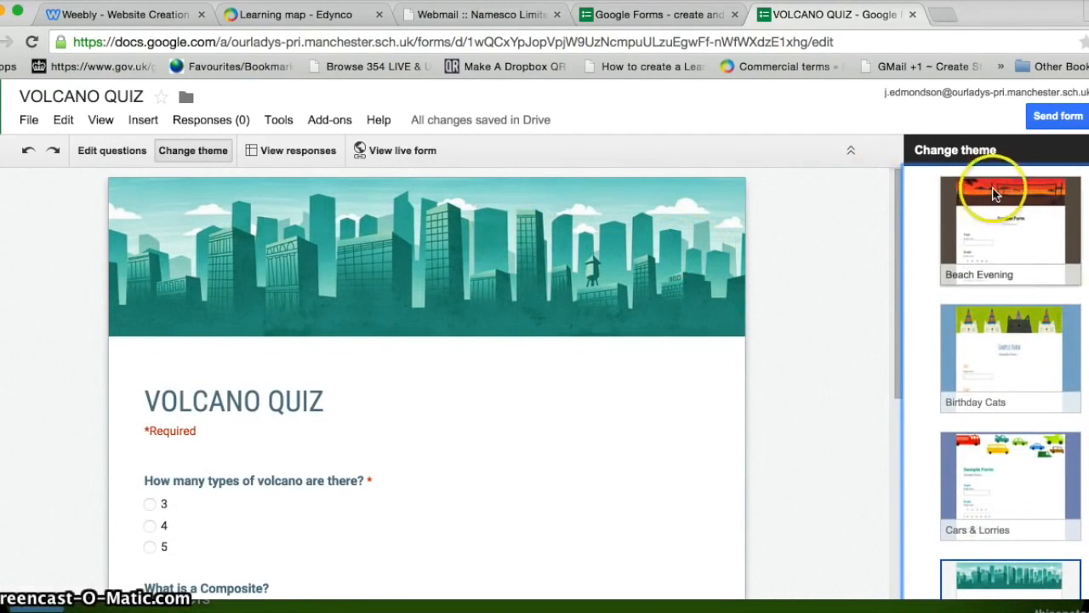
scroll(1011, 383, "down", 4)
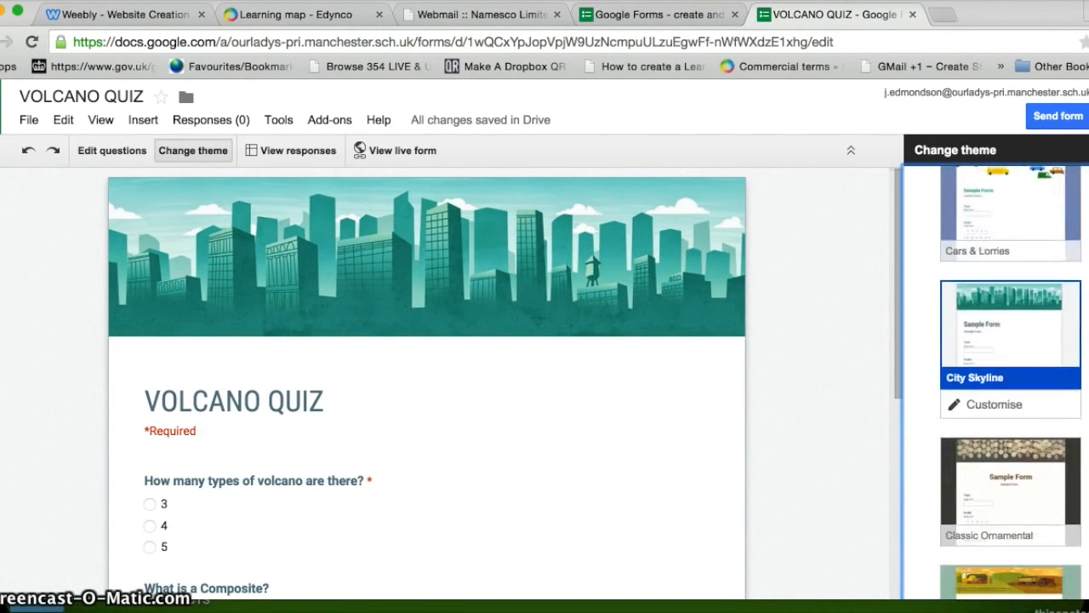
Step: Copy the form's 760 by 500 pixel iframe embed code from the Send form dialog
left_click(1054, 117)
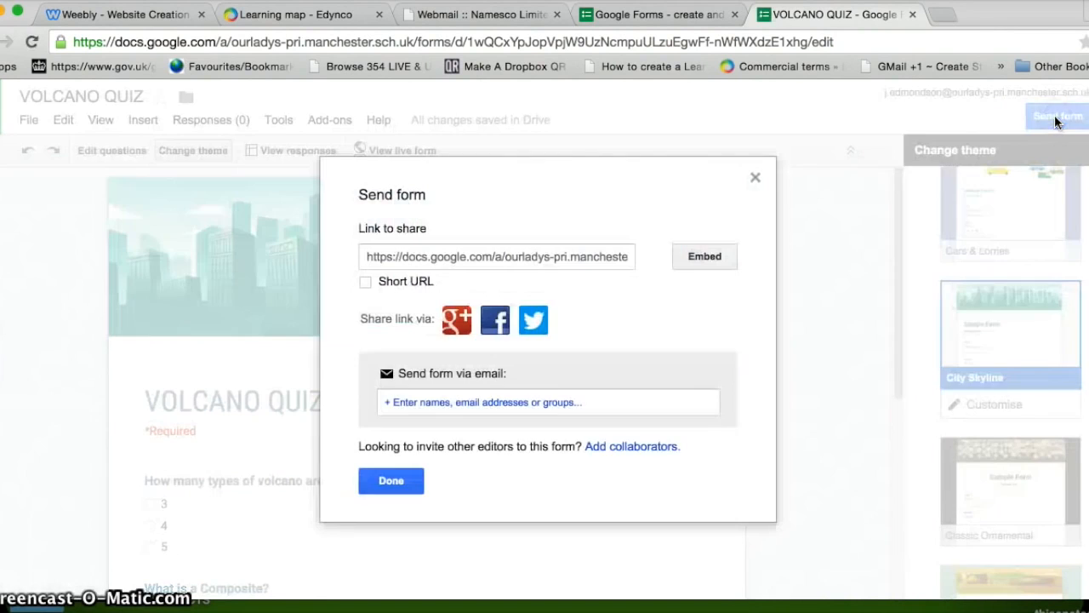
left_click(699, 256)
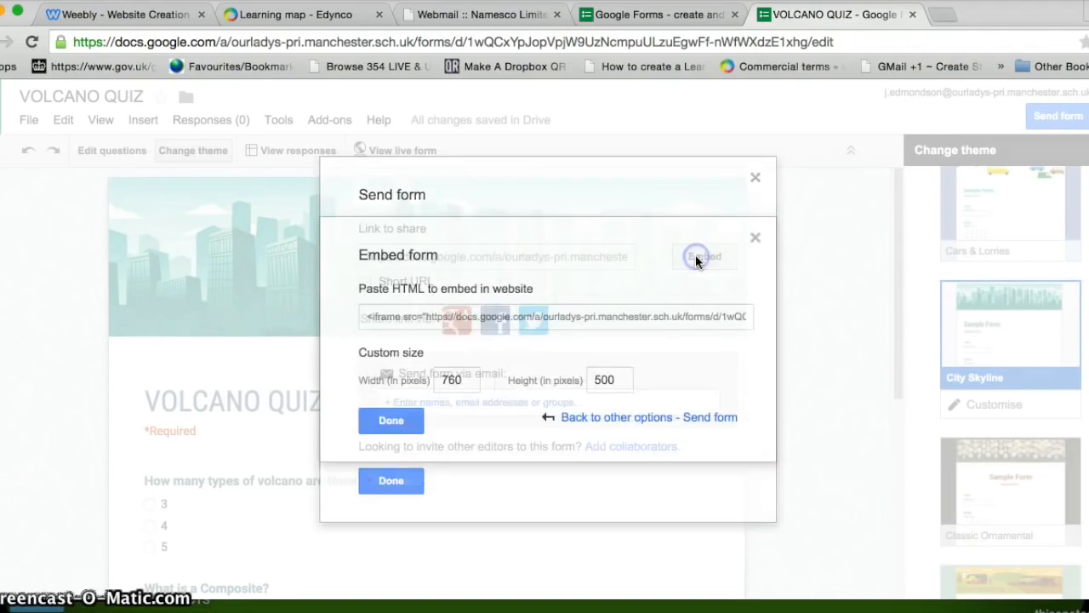
left_click(366, 318)
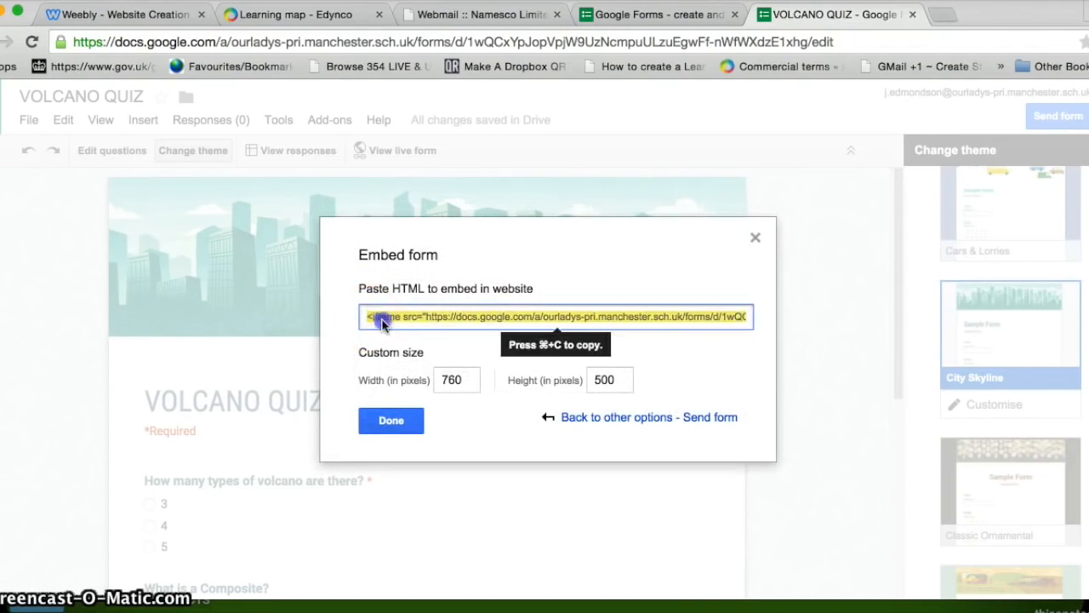
right_click(426, 318)
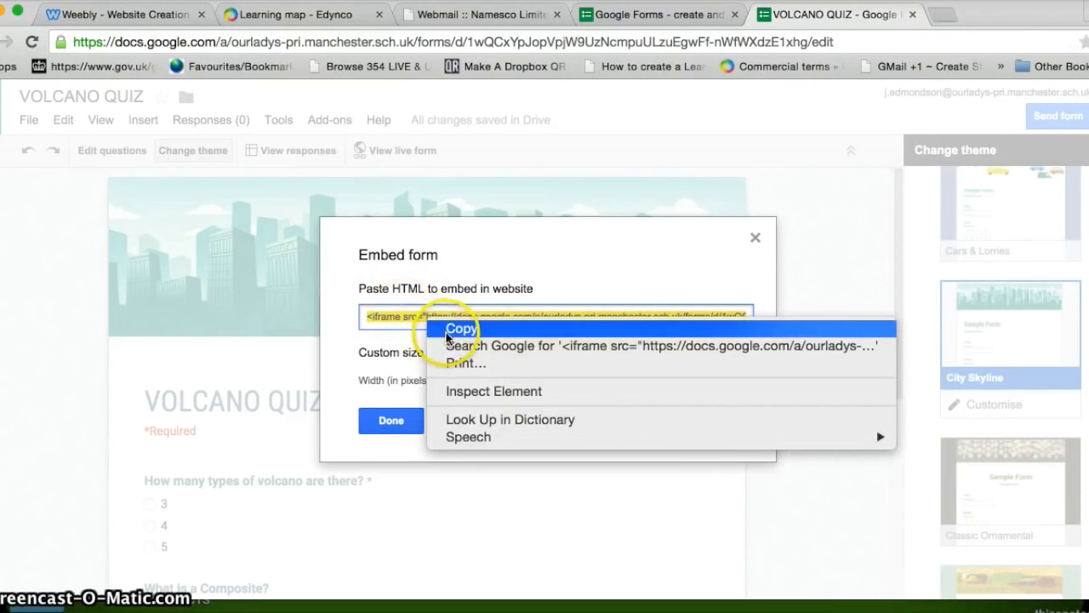
left_click(446, 332)
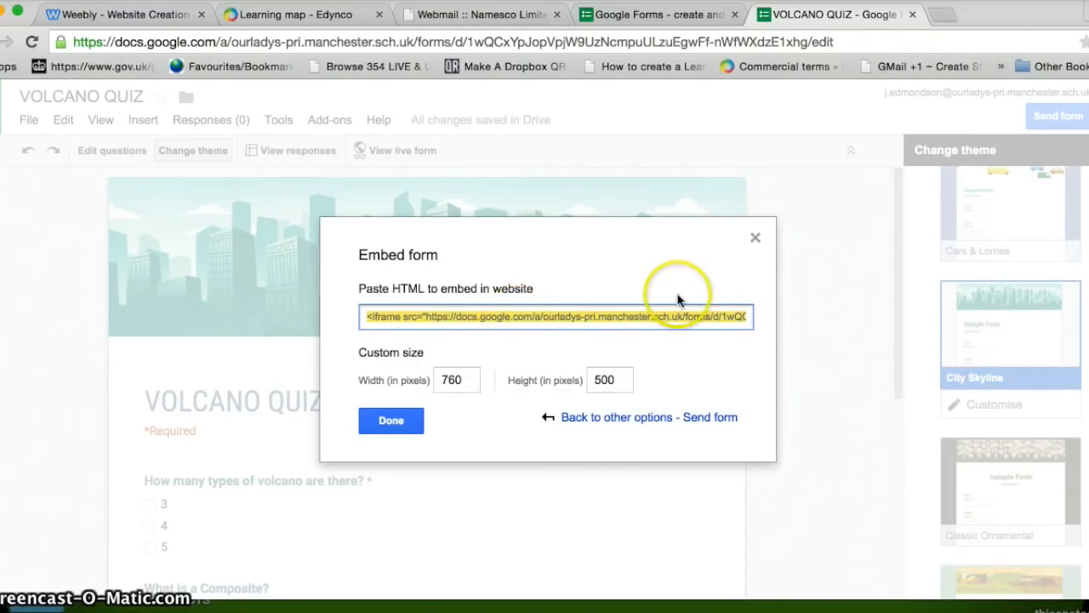
left_click(755, 237)
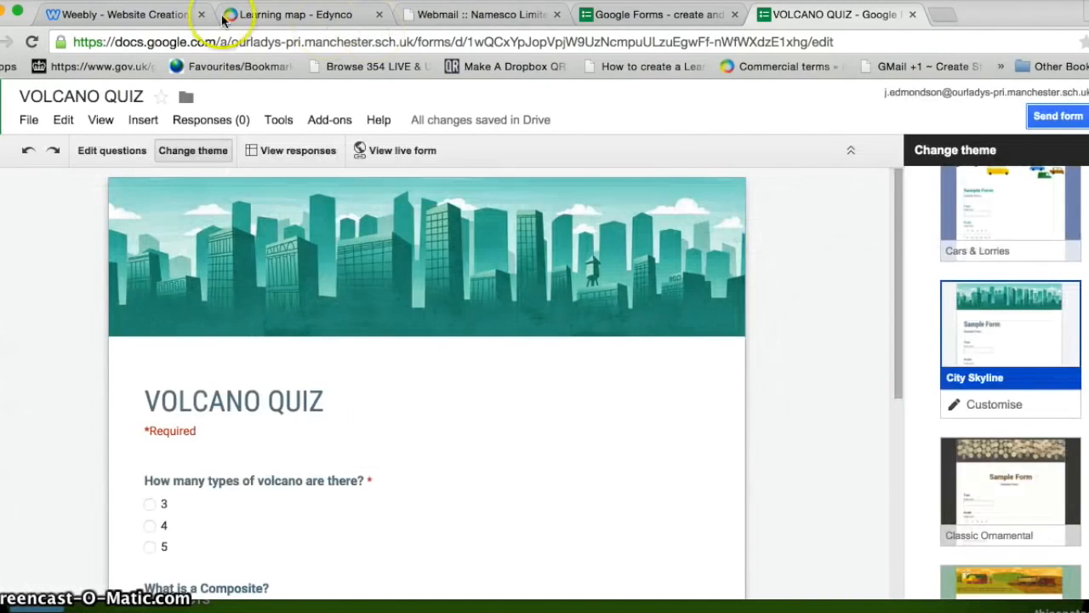
Step: Add an Embed Code element below the mountain banner and paste the form's iframe code
left_click(160, 13)
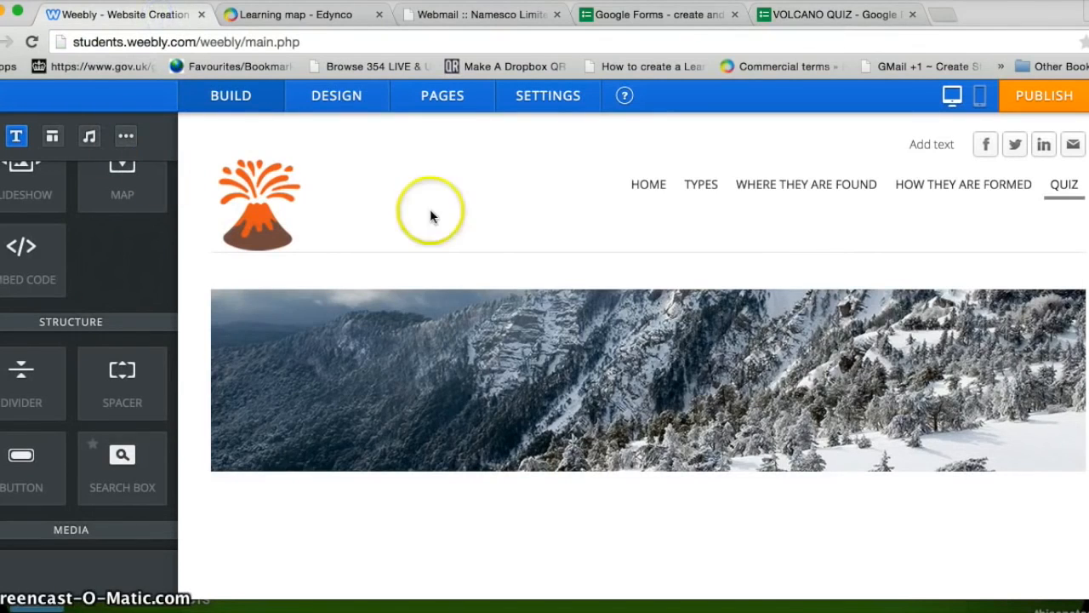
left_click_drag(20, 250, 707, 552)
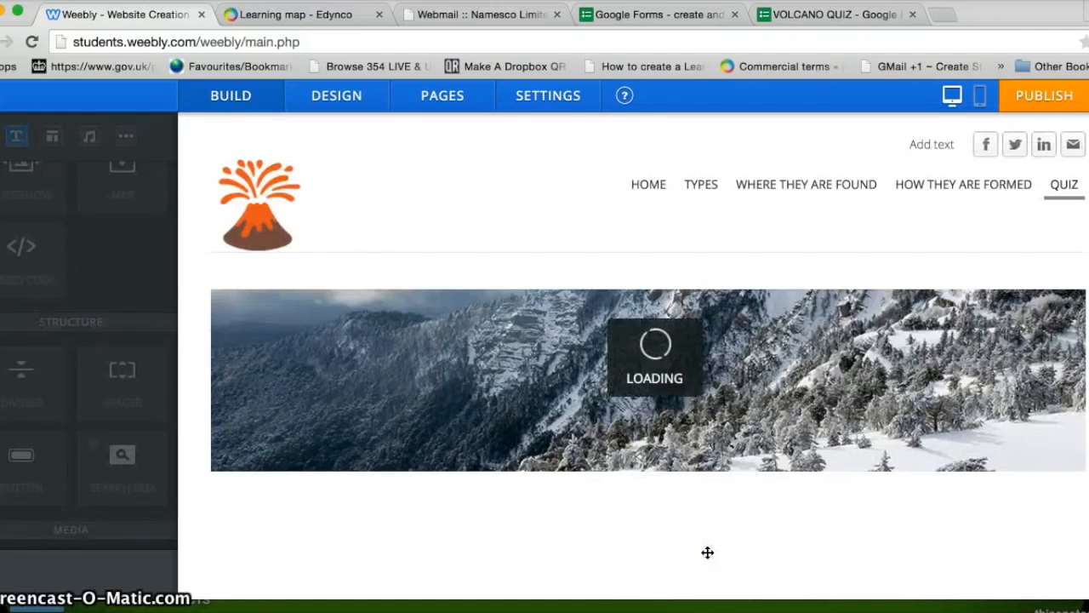
scroll(649, 358, "down", 1)
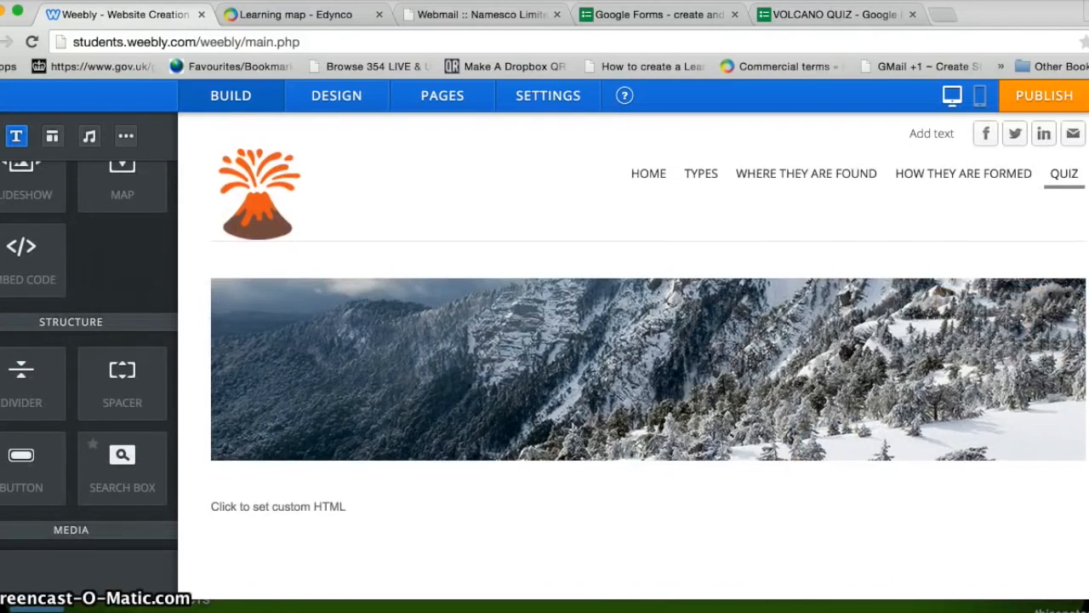
scroll(985, 336, "down", 2)
left_click(351, 411)
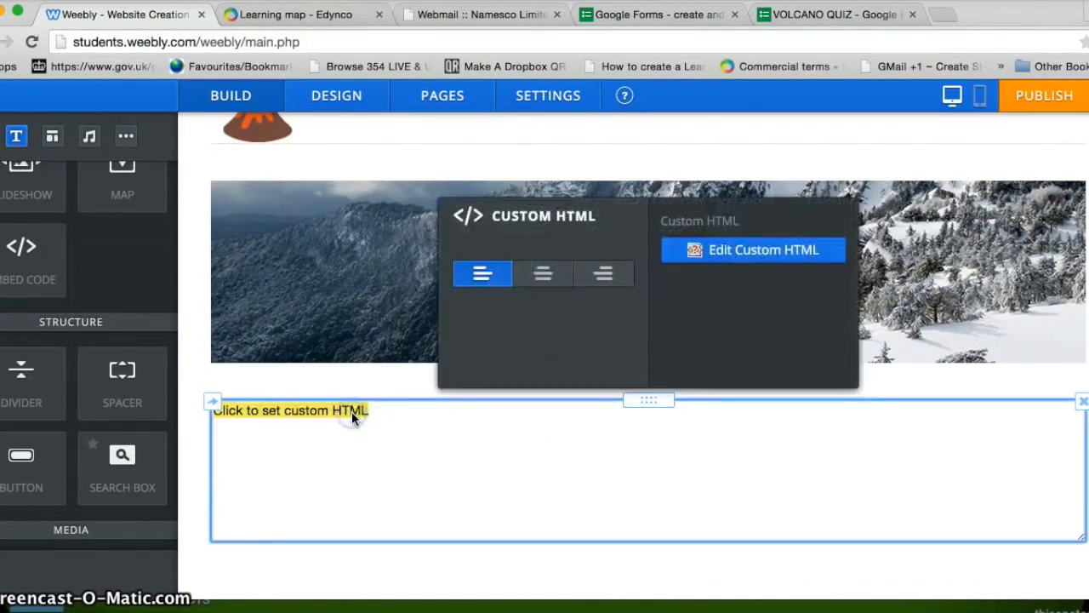
left_click(351, 411)
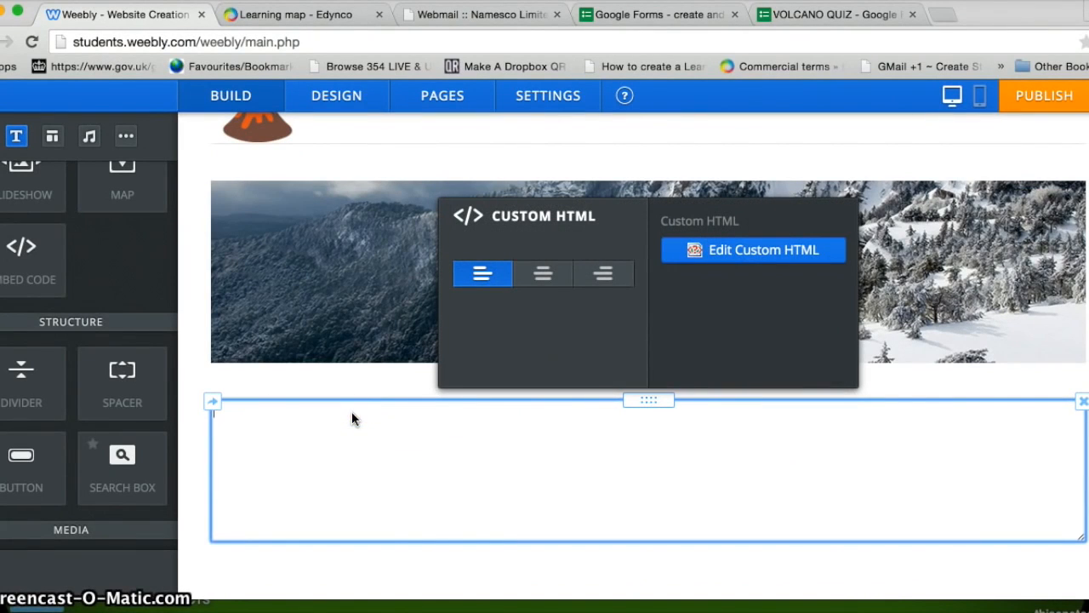
right_click(287, 424)
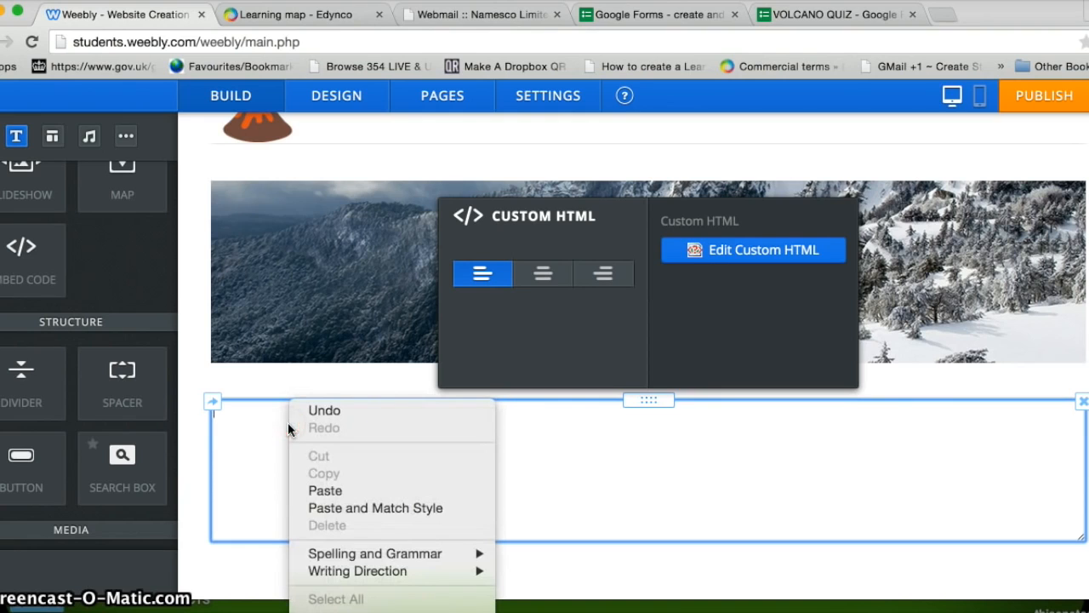
left_click(308, 491)
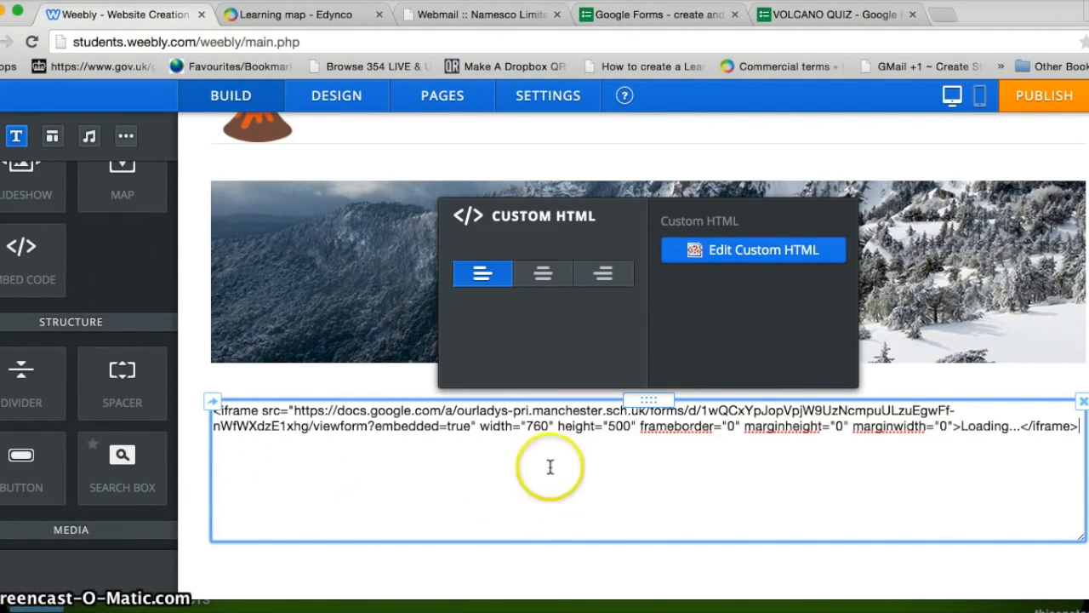
Step: Centre-align the embedded quiz and review it on the Quiz page
left_click(543, 281)
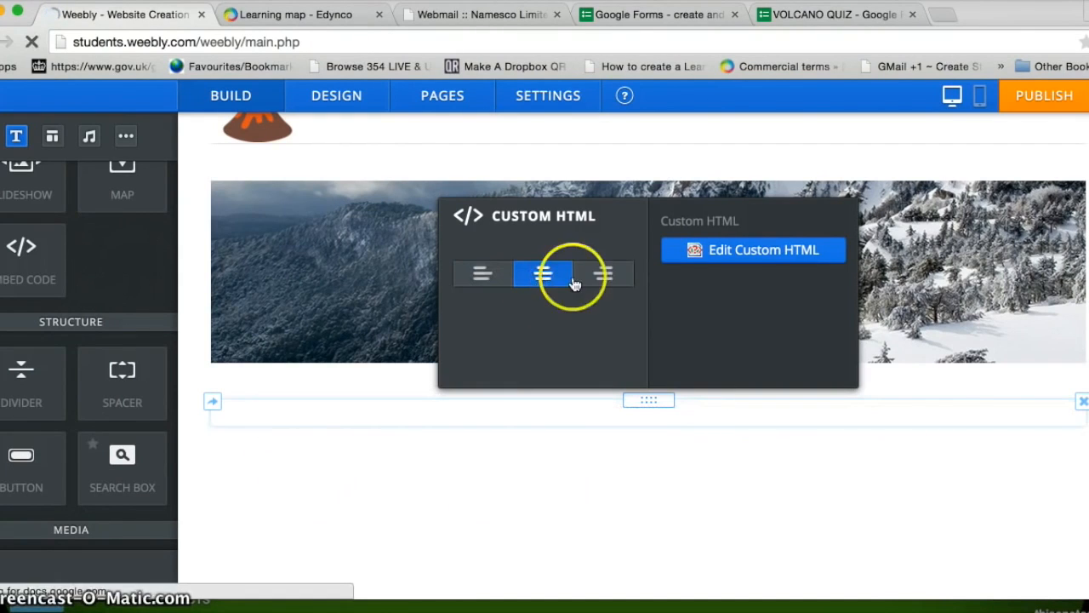
left_click(482, 283)
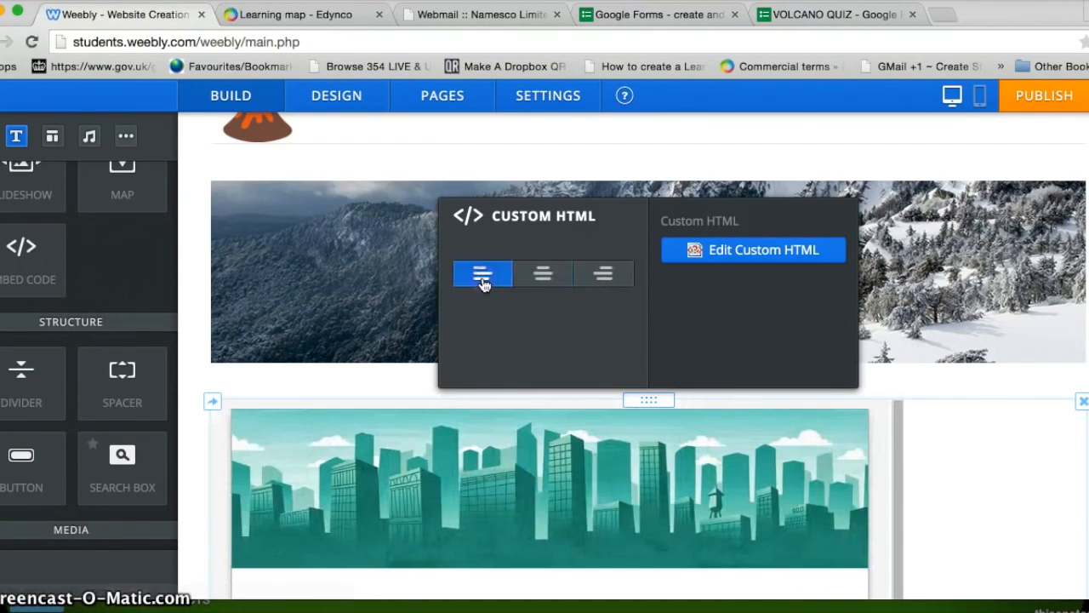
left_click(545, 276)
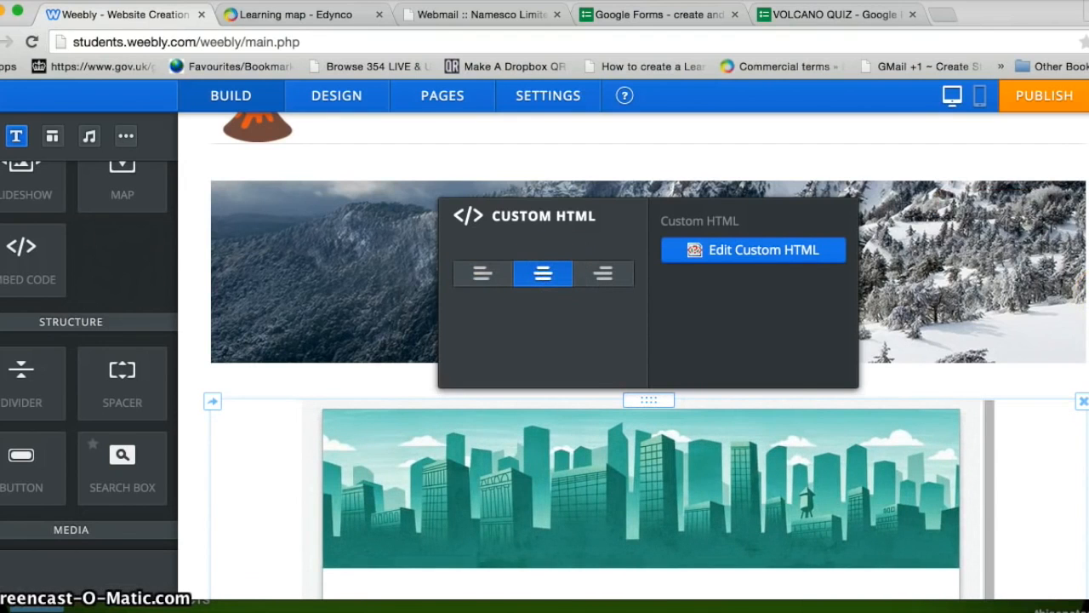
left_click(1086, 255)
scroll(634, 355, "down", 5)
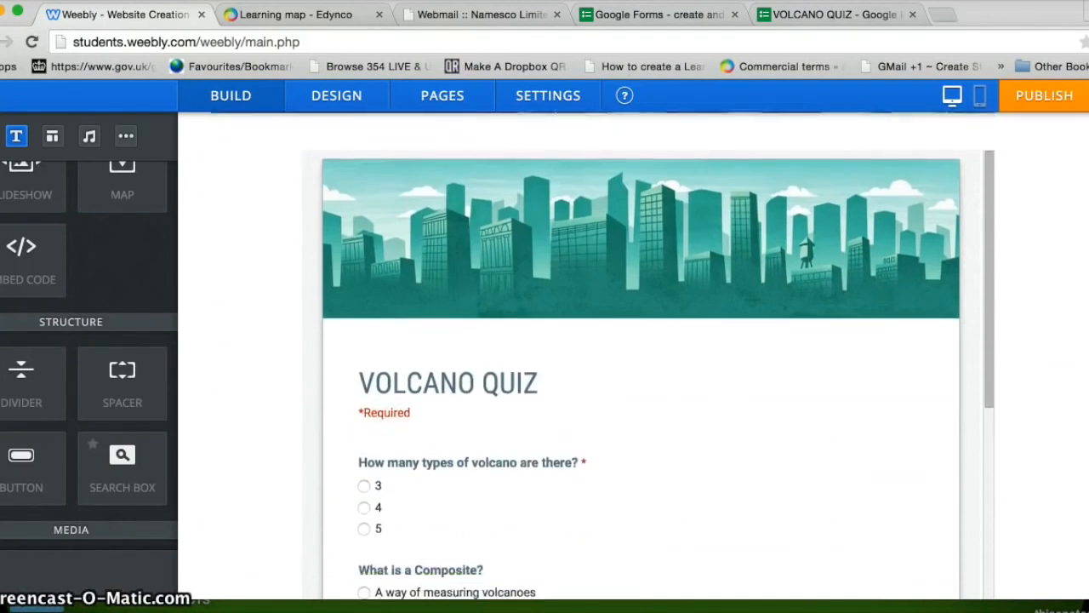
scroll(633, 356, "up", 5)
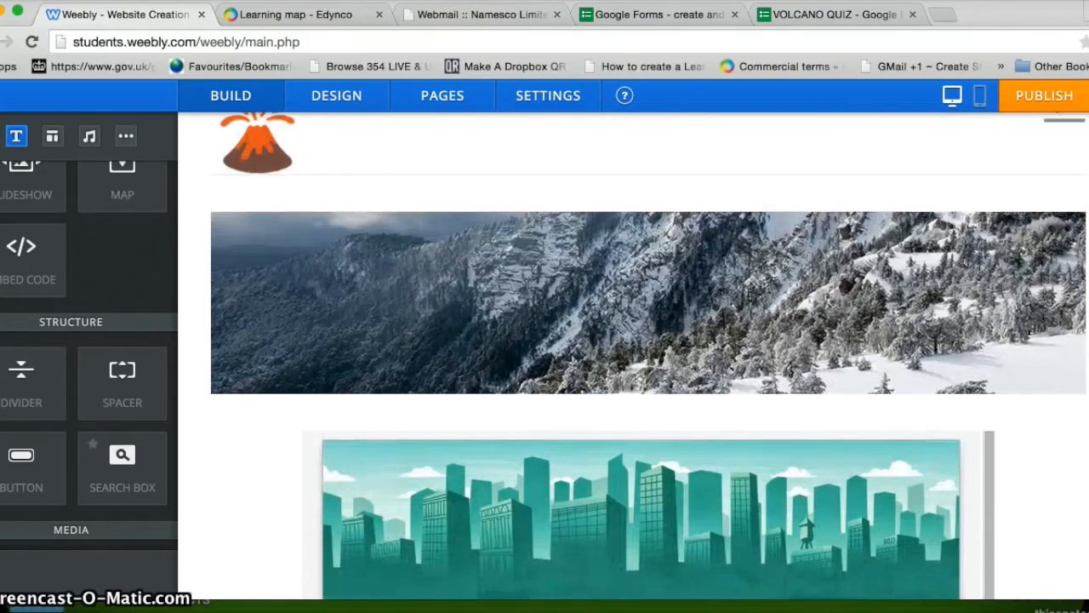
scroll(633, 356, "down", 2)
scroll(633, 356, "up", 2)
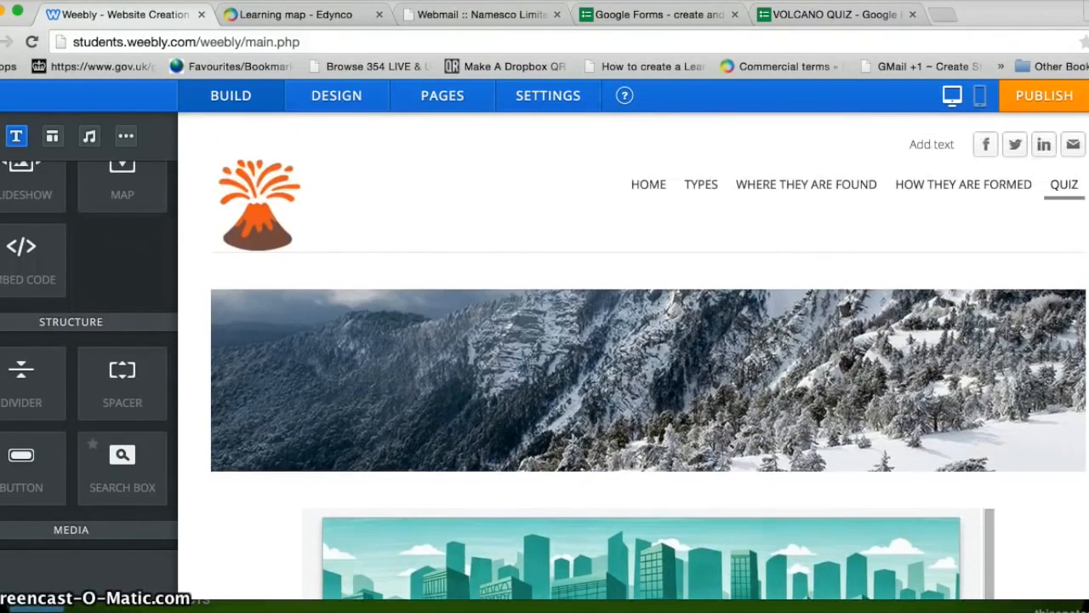
Step: Publish the site as Personal at allaboutvolcanoes587.weebly.com and open the live site
left_click(1044, 98)
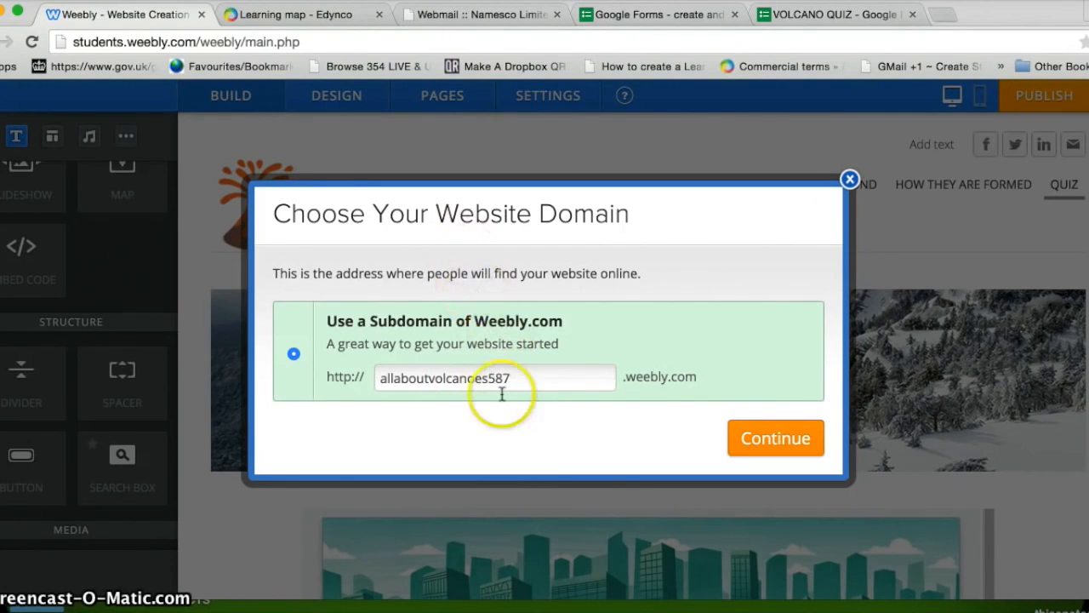
left_click(768, 442)
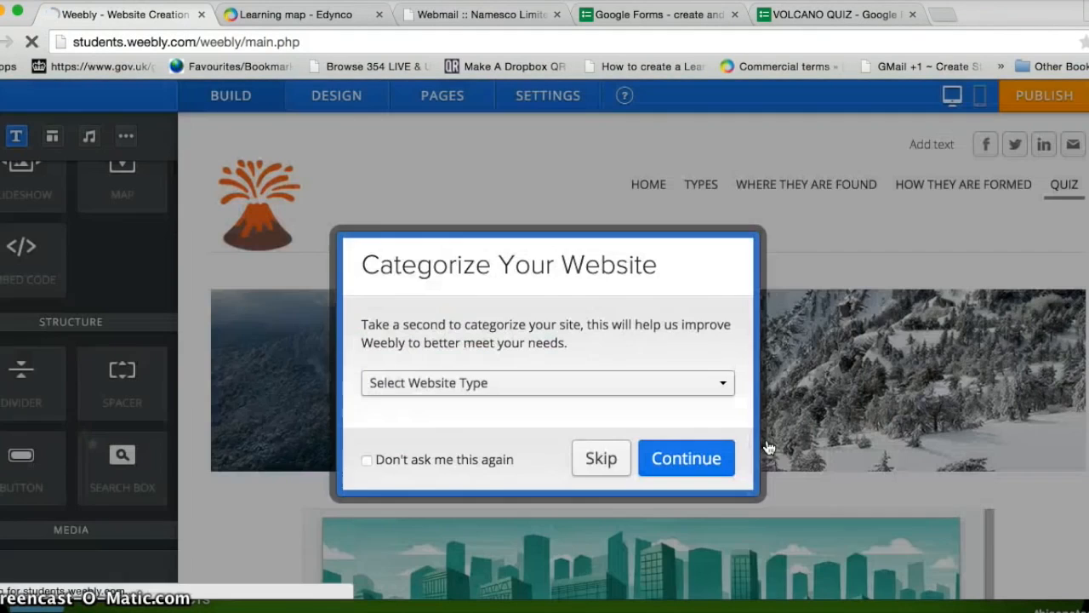
left_click(724, 385)
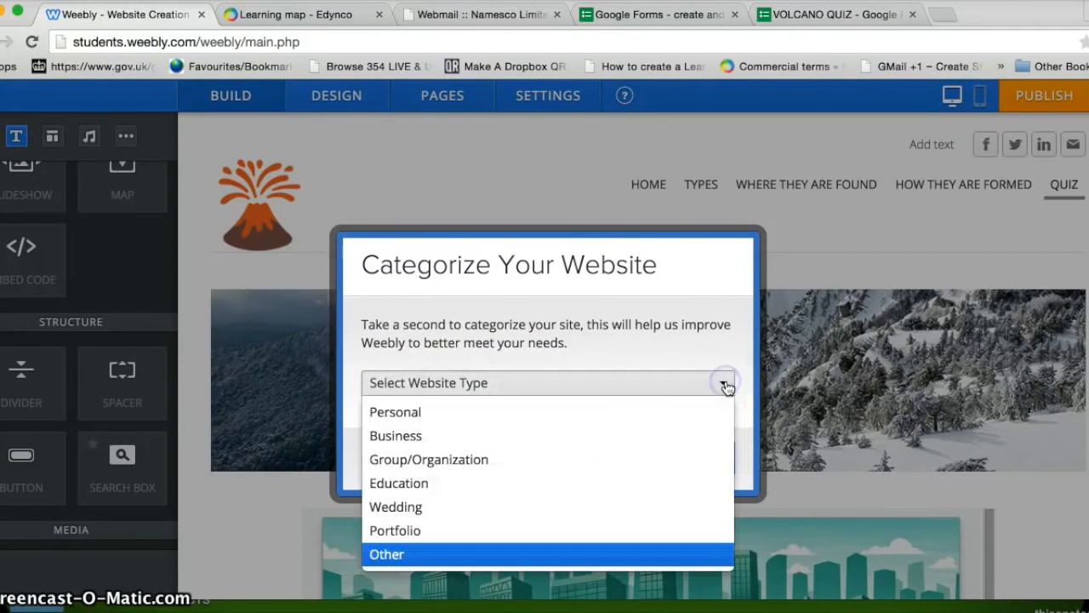
left_click(620, 413)
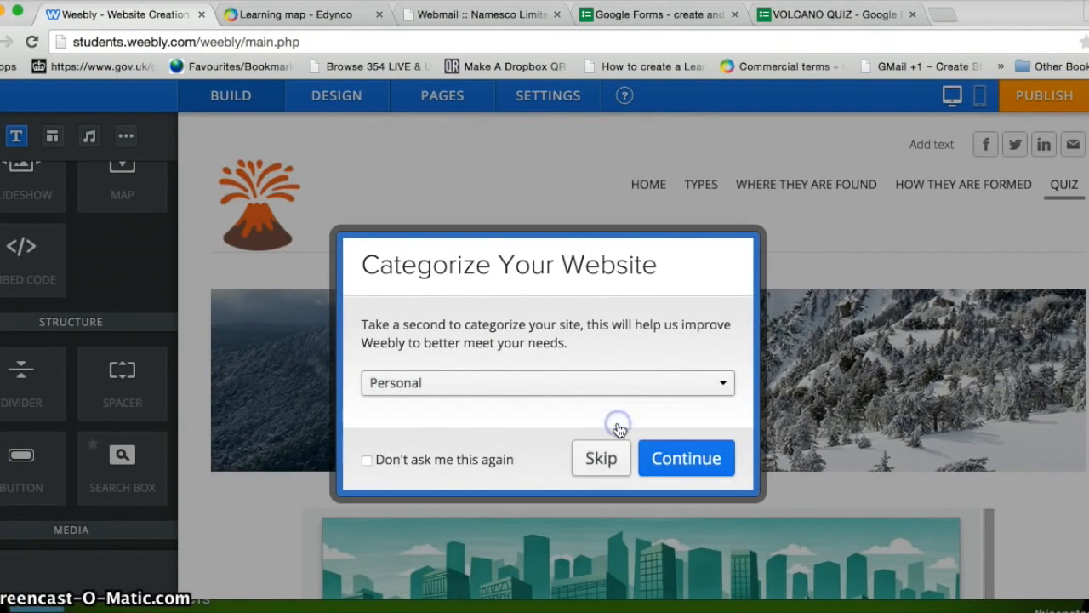
left_click(669, 454)
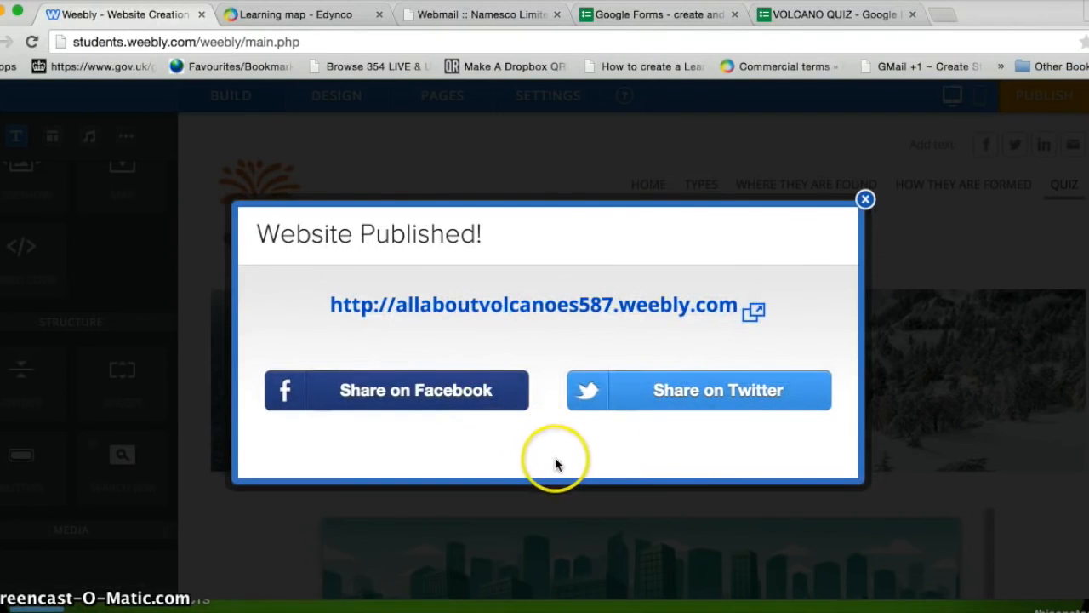
left_click(538, 307)
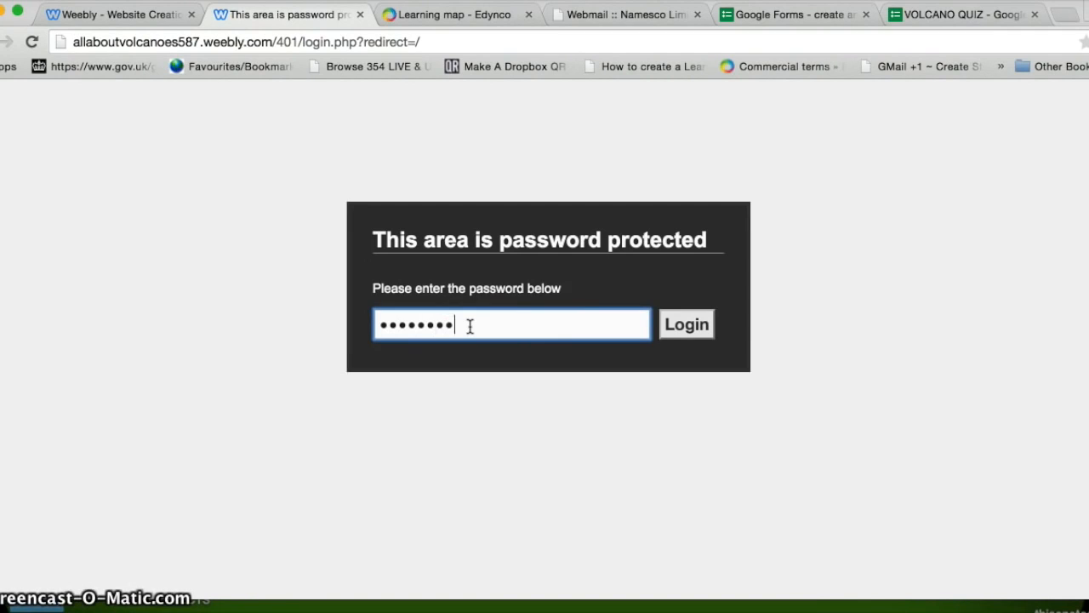
Step: Log in with the site password to open the live allaboutvolcanoes587 site's HOME page
left_click(687, 325)
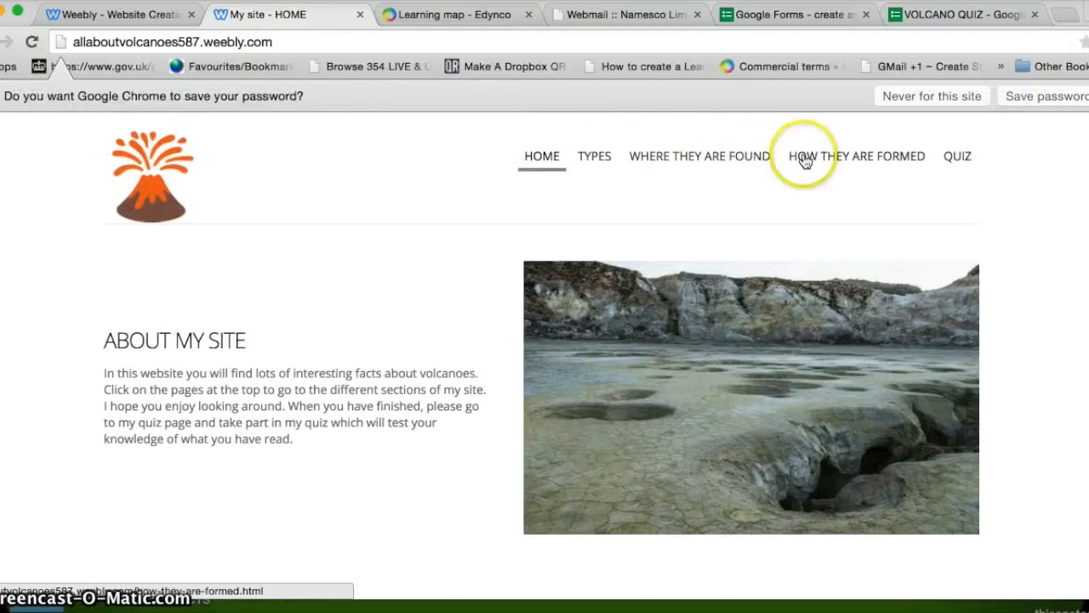
Step: On the QUIZ page, answer 3 volcano types, Composite as 'A type of volcano', Indonesia, and submit
left_click(955, 157)
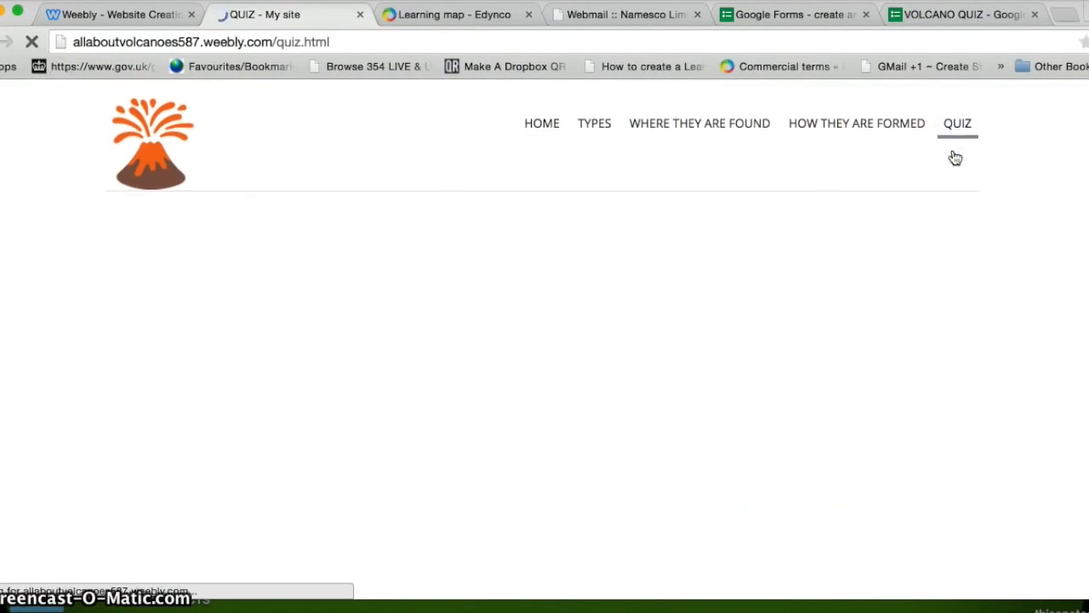
scroll(542, 341, "down", 10)
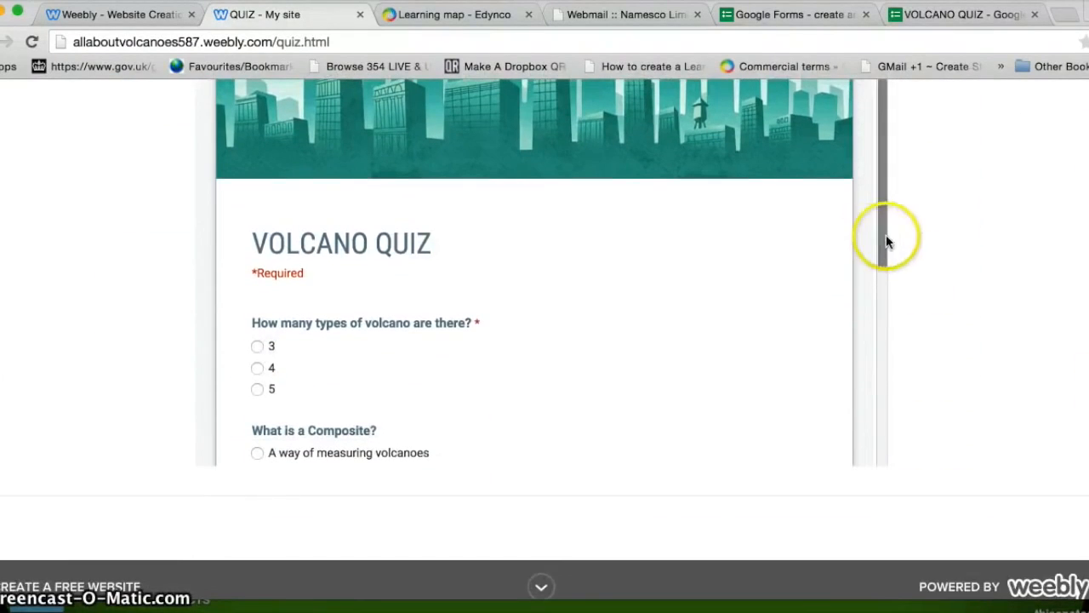
left_click_drag(882, 236, 882, 199)
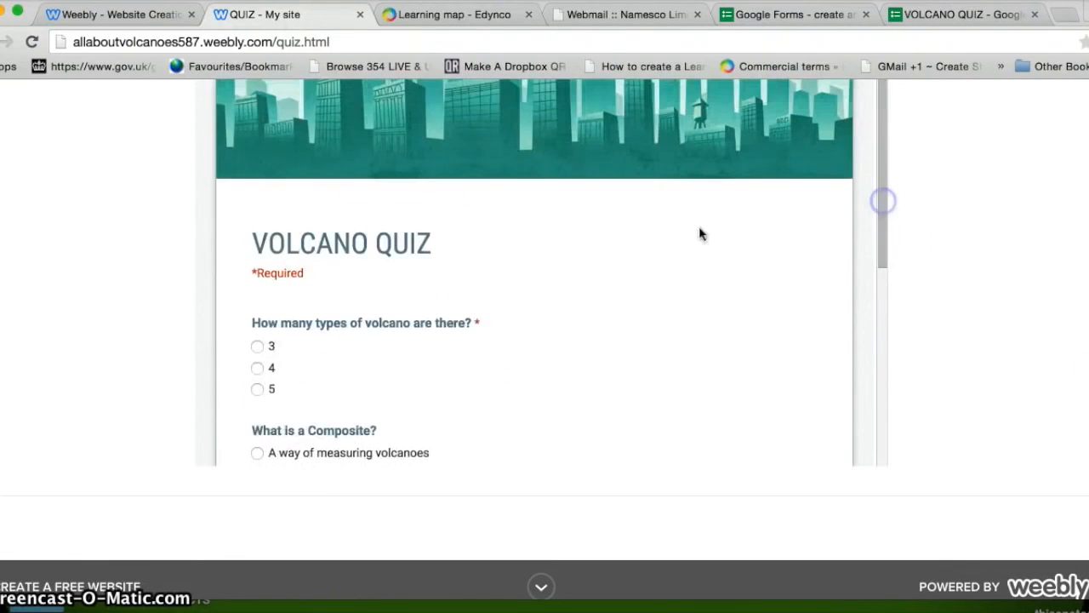
left_click(257, 347)
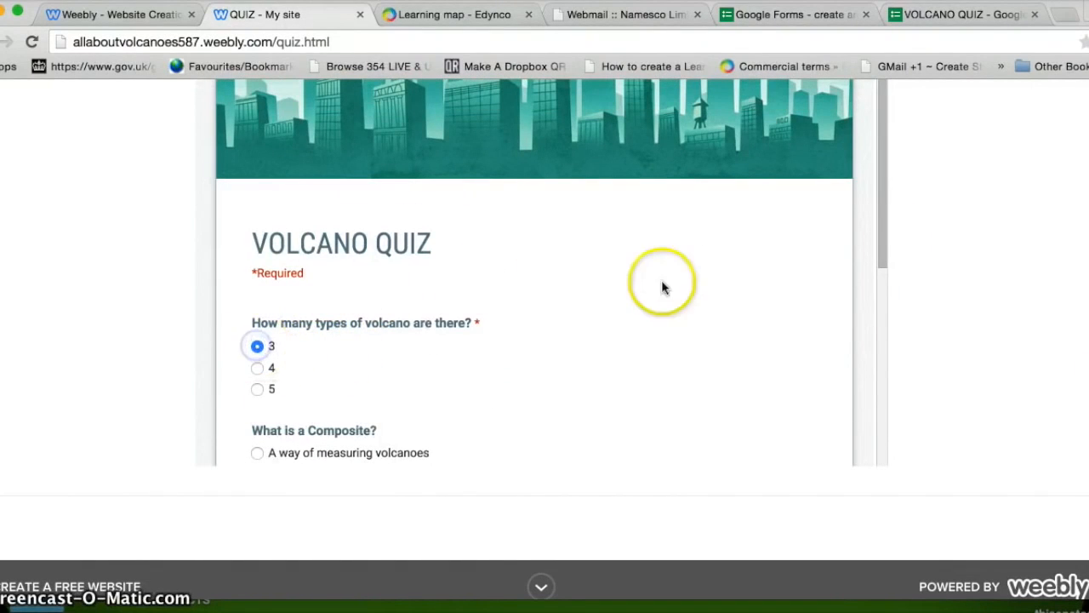
left_click_drag(885, 224, 885, 322)
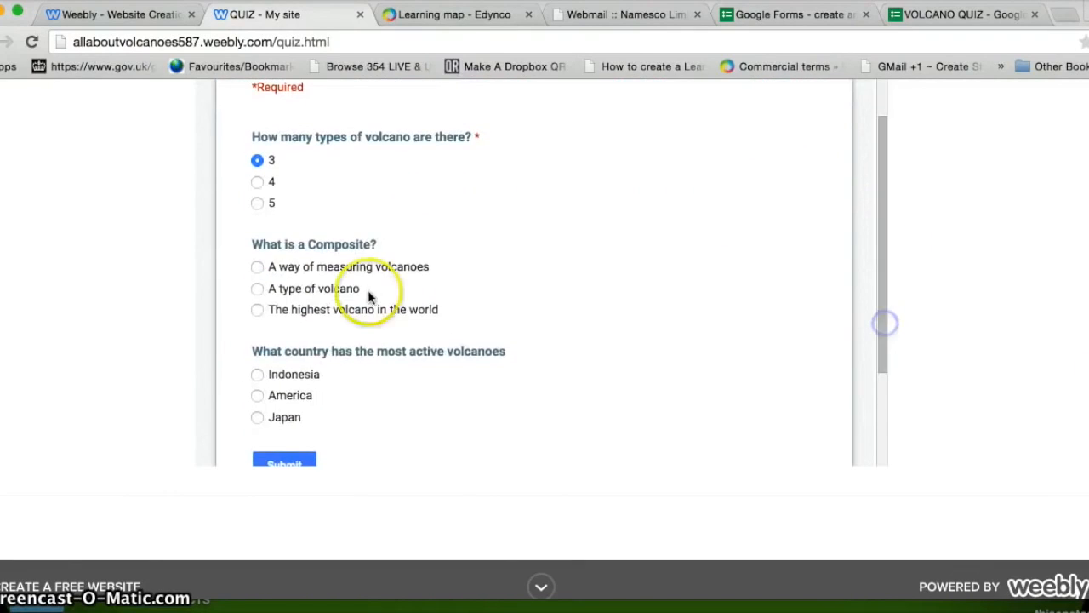
left_click(257, 290)
left_click(257, 375)
left_click_drag(885, 292, 887, 323)
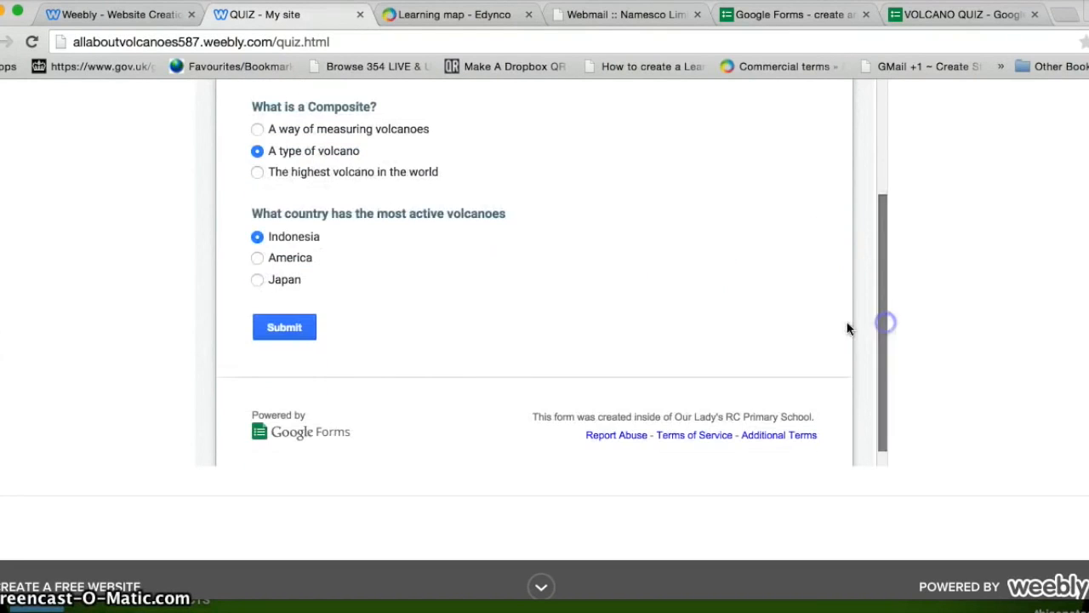
left_click(275, 331)
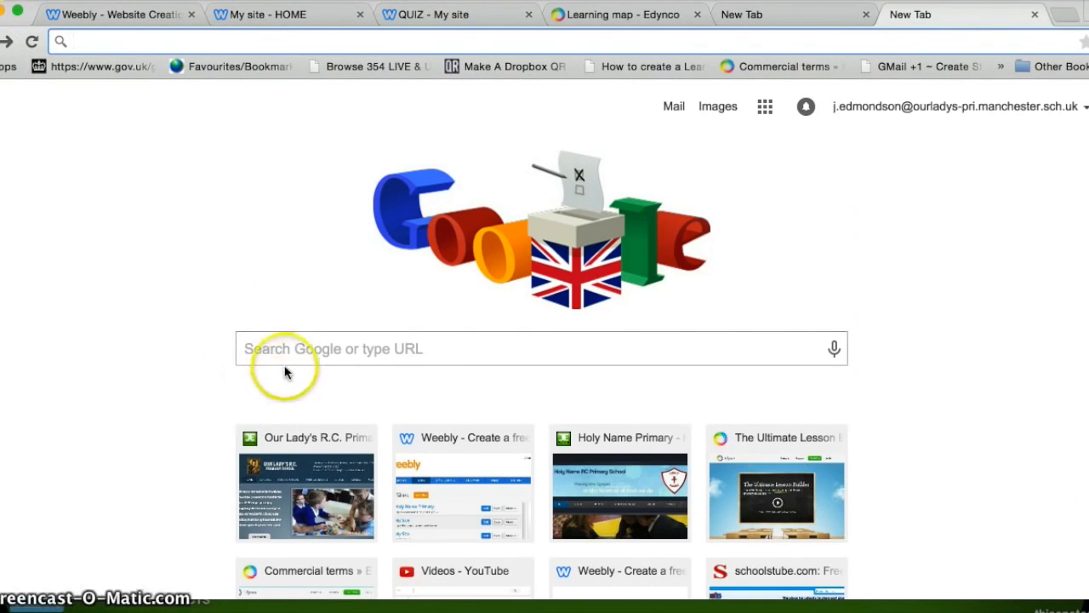
Step: Search the web for 'google sheets' and go to the Google Sheets home page
left_click(280, 350)
type("goo")
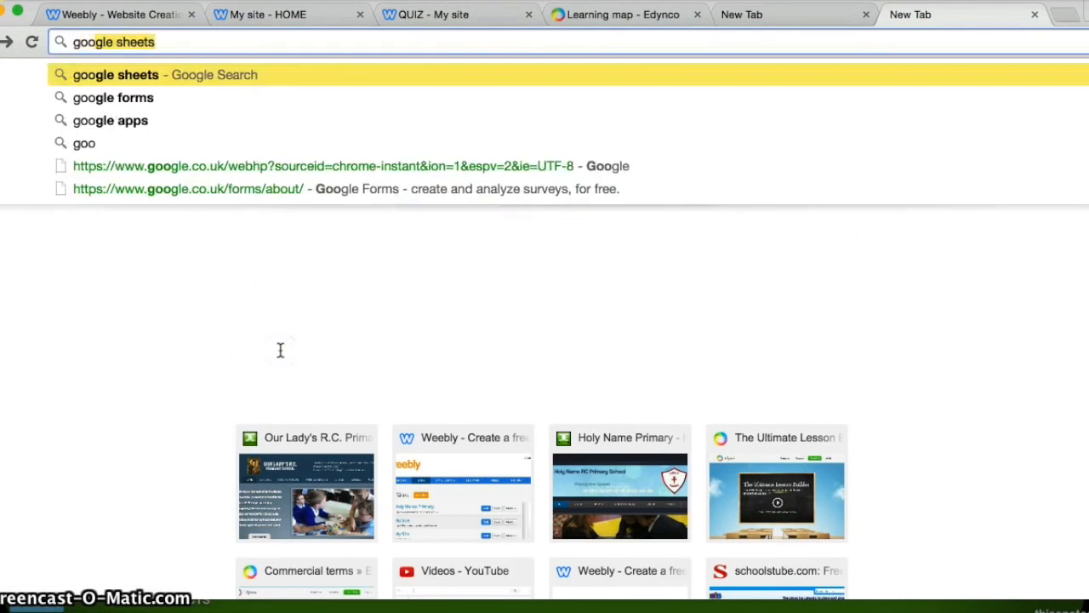
type("gle sheets")
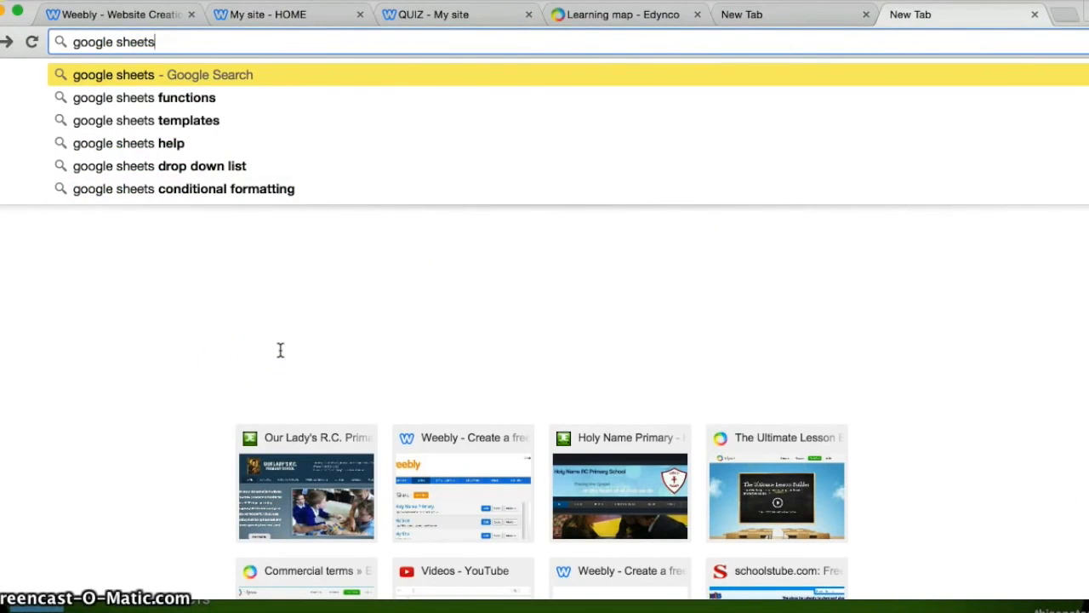
key("Return")
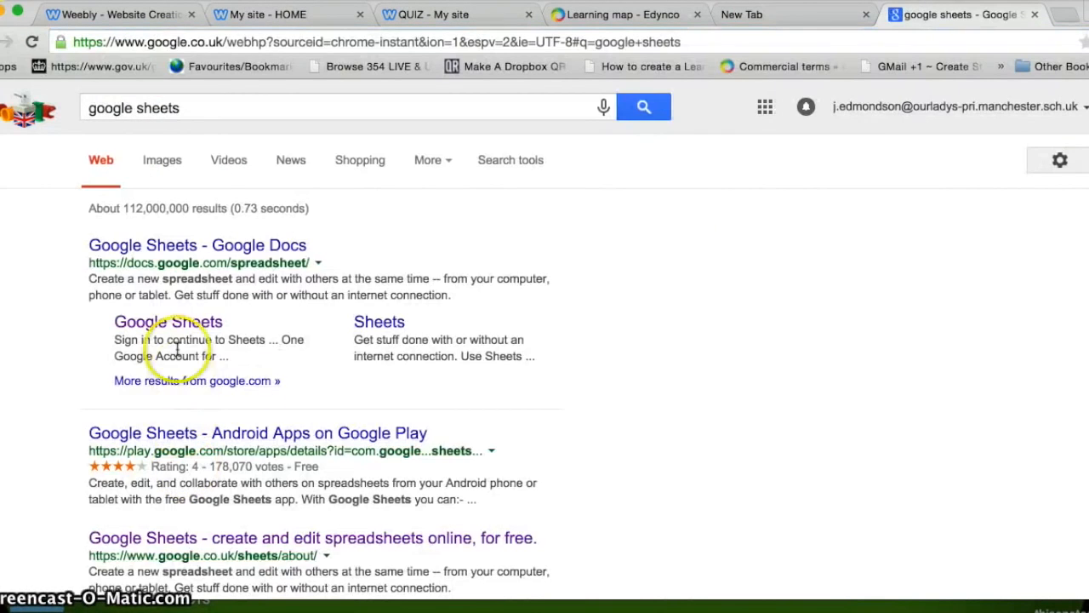
left_click(167, 324)
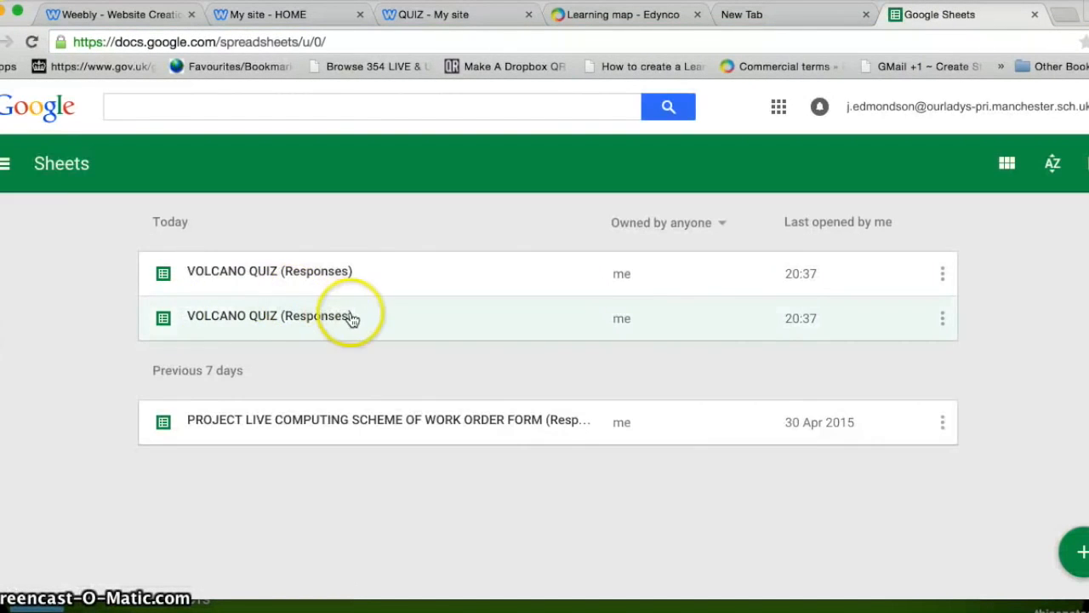
Step: Open the VOLCANO QUIZ (Responses) spreadsheet and check the submitted answers in cells B2 and B3
left_click(372, 311)
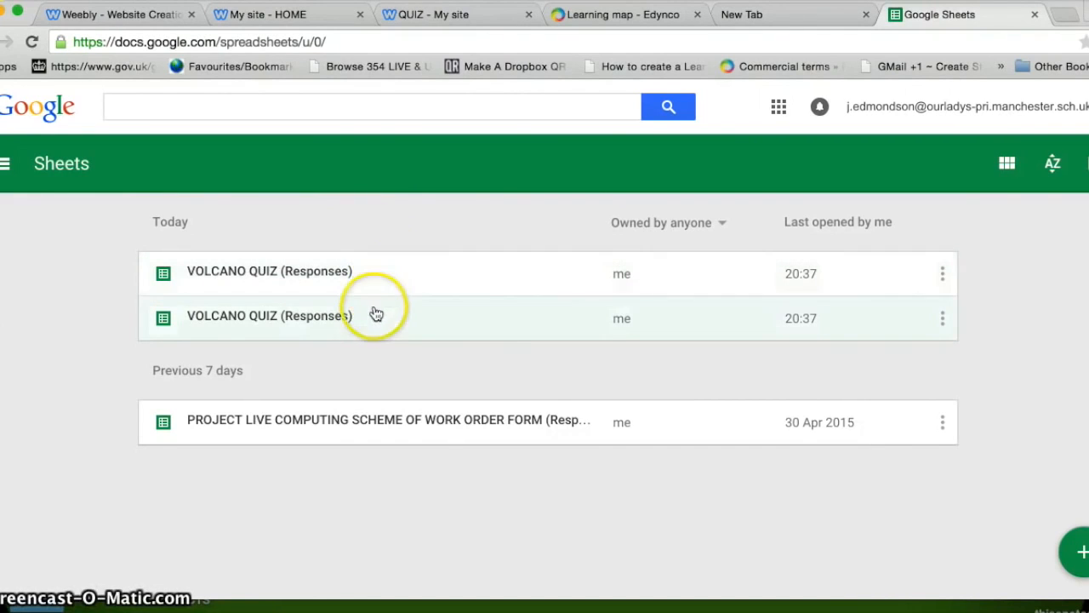
left_click(253, 317)
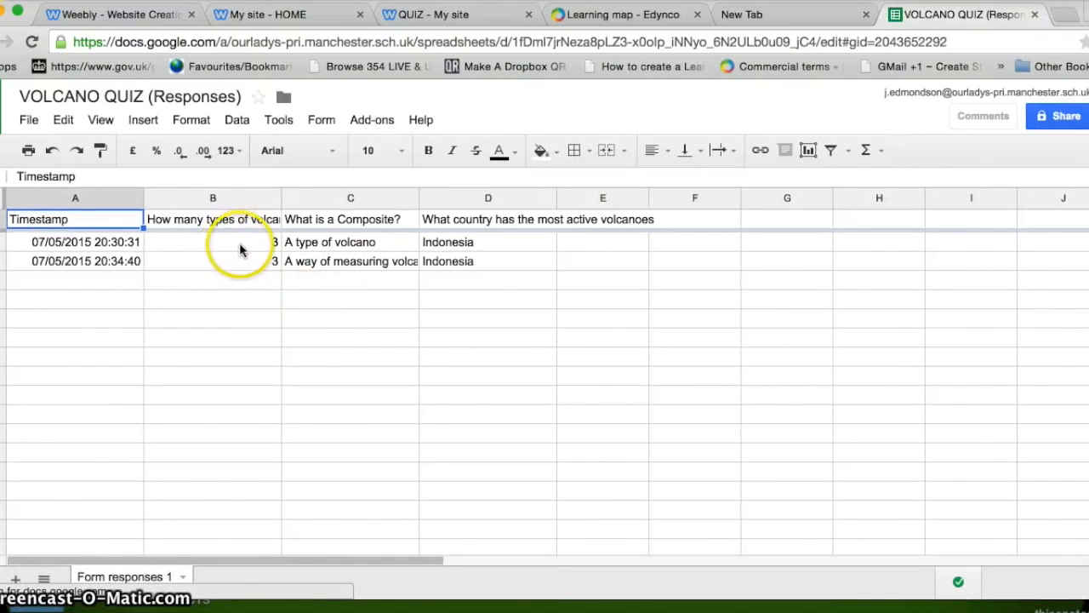
left_click(250, 241)
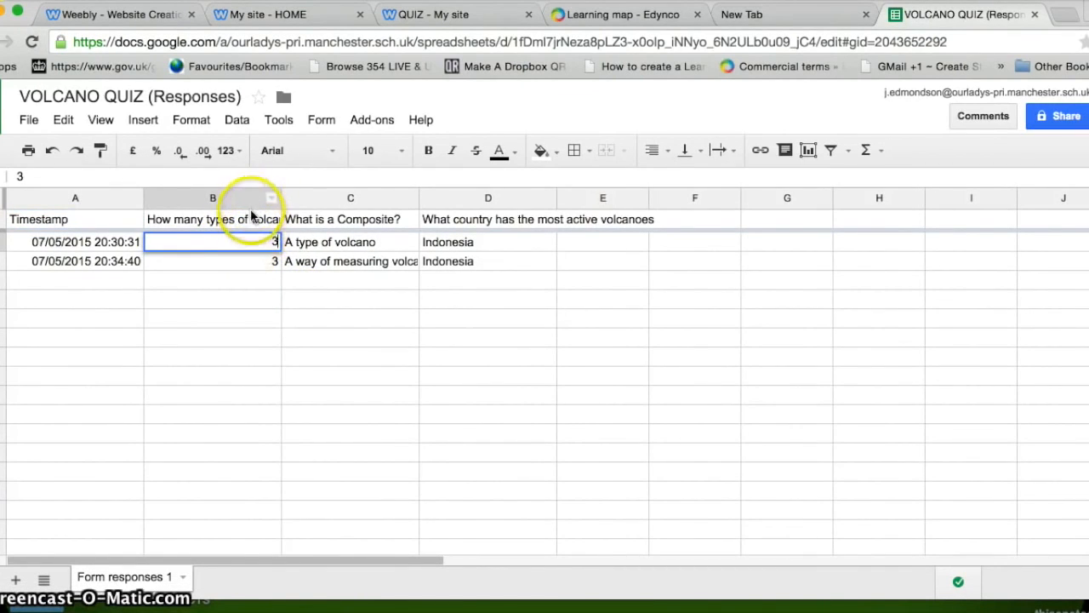
left_click(259, 265)
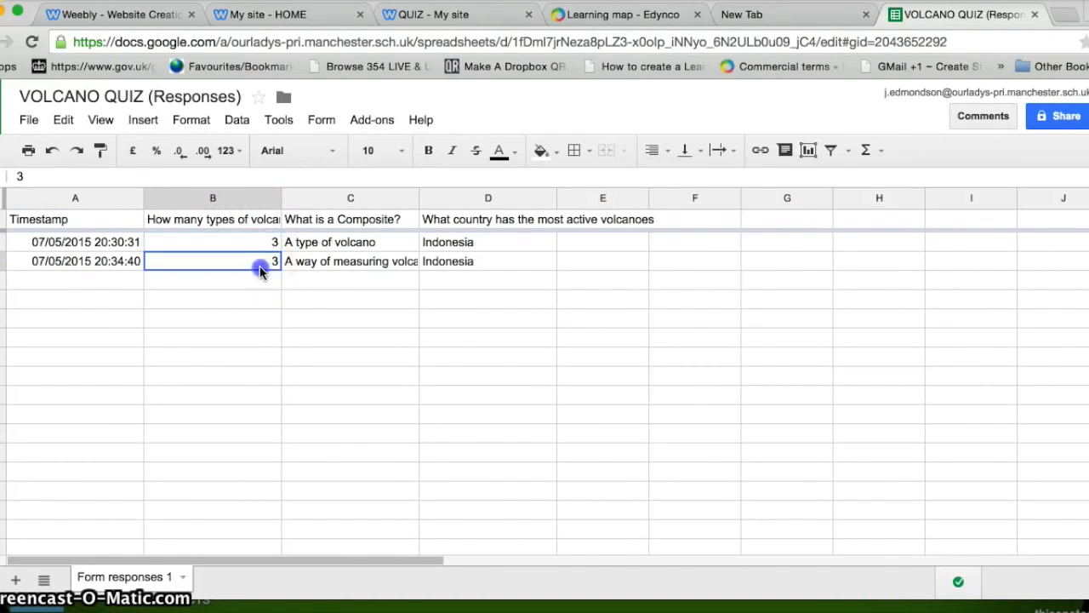